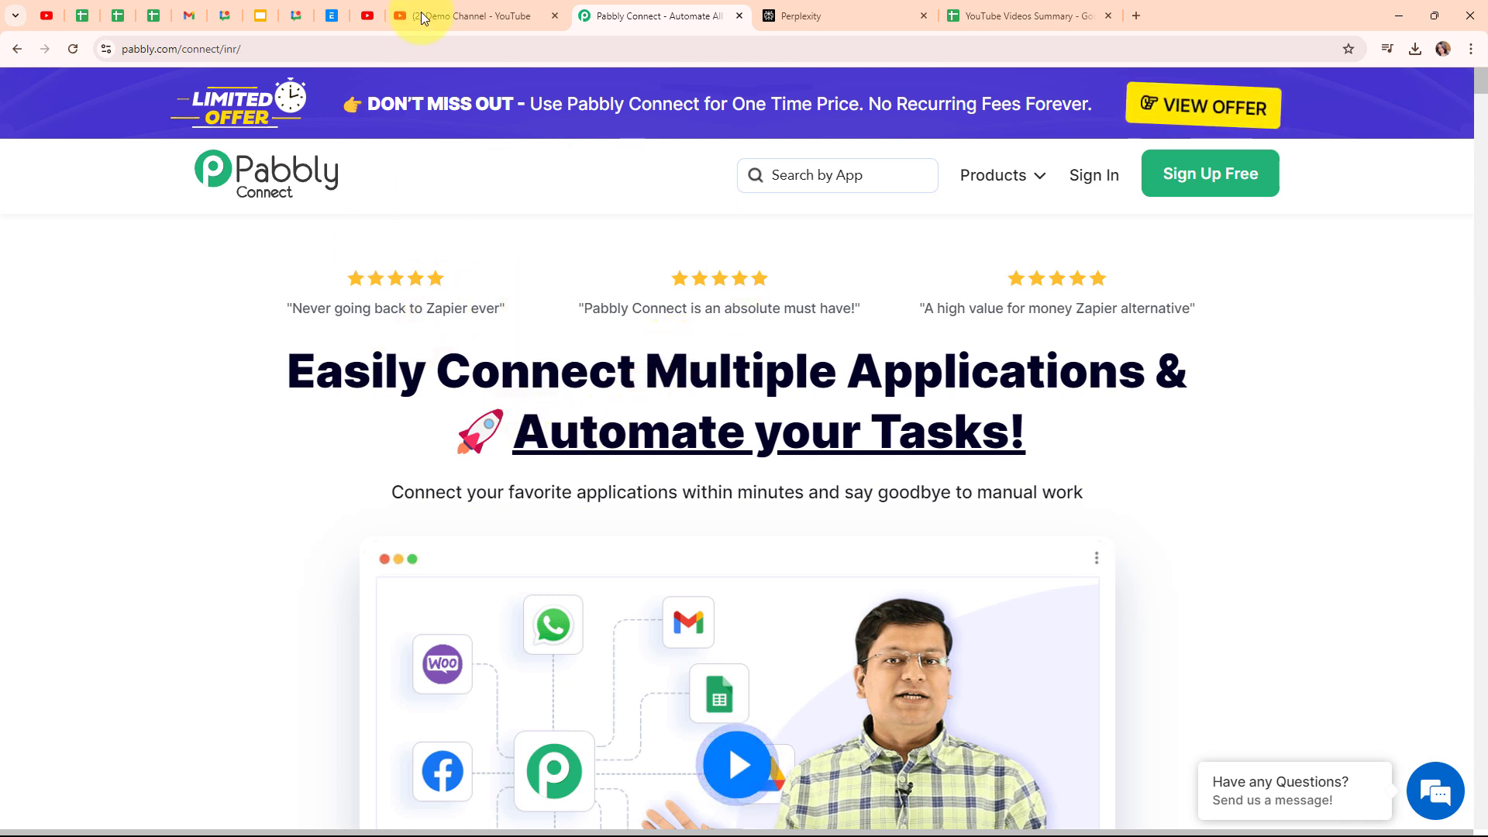
Review the Demo Channel on YouTube and the Video URL, Title and Summary columns of the YouTube Videos Summary spreadsheet.
click(445, 16)
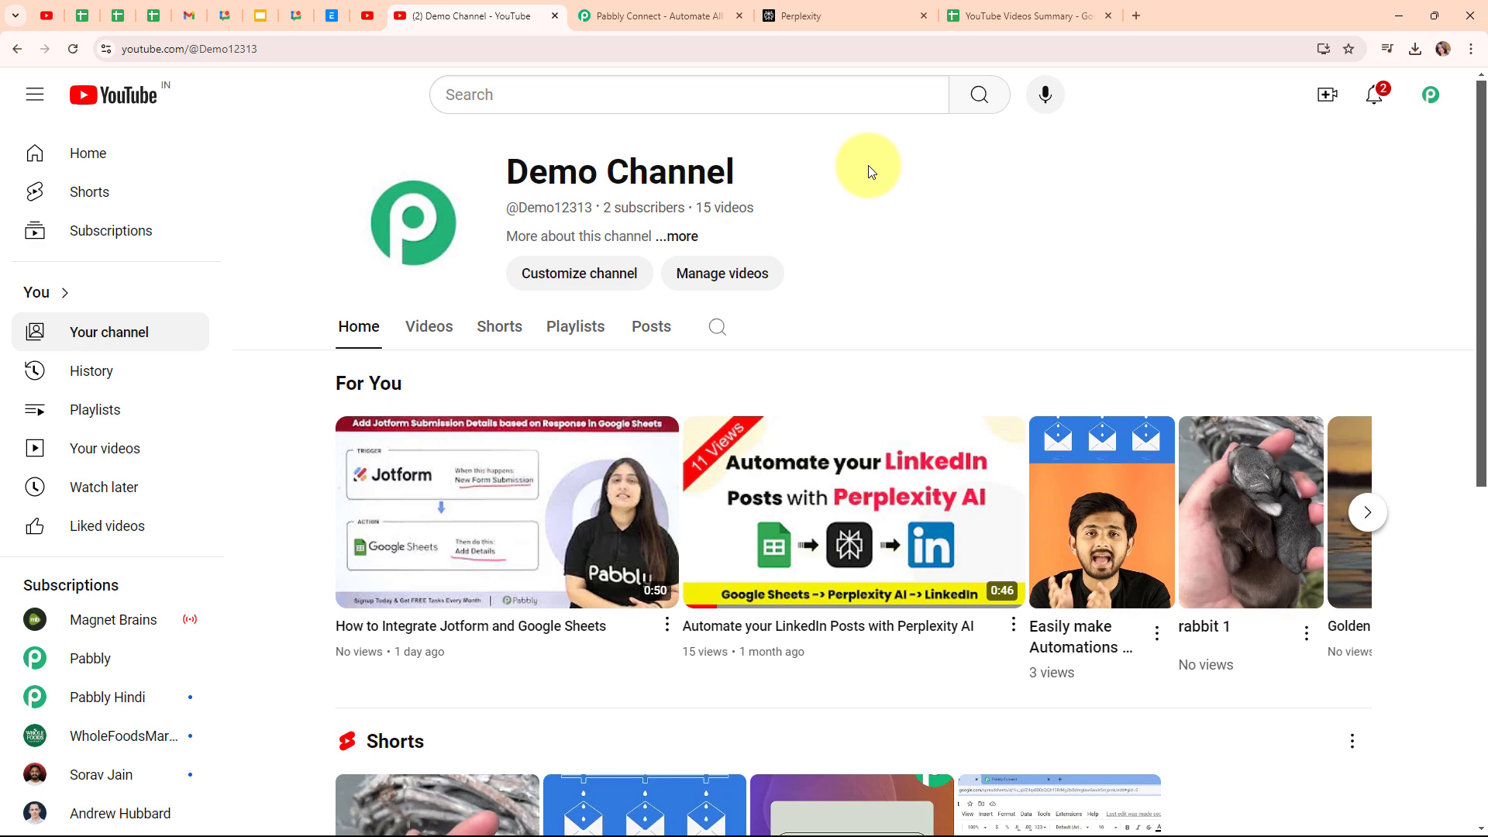
click(1056, 15)
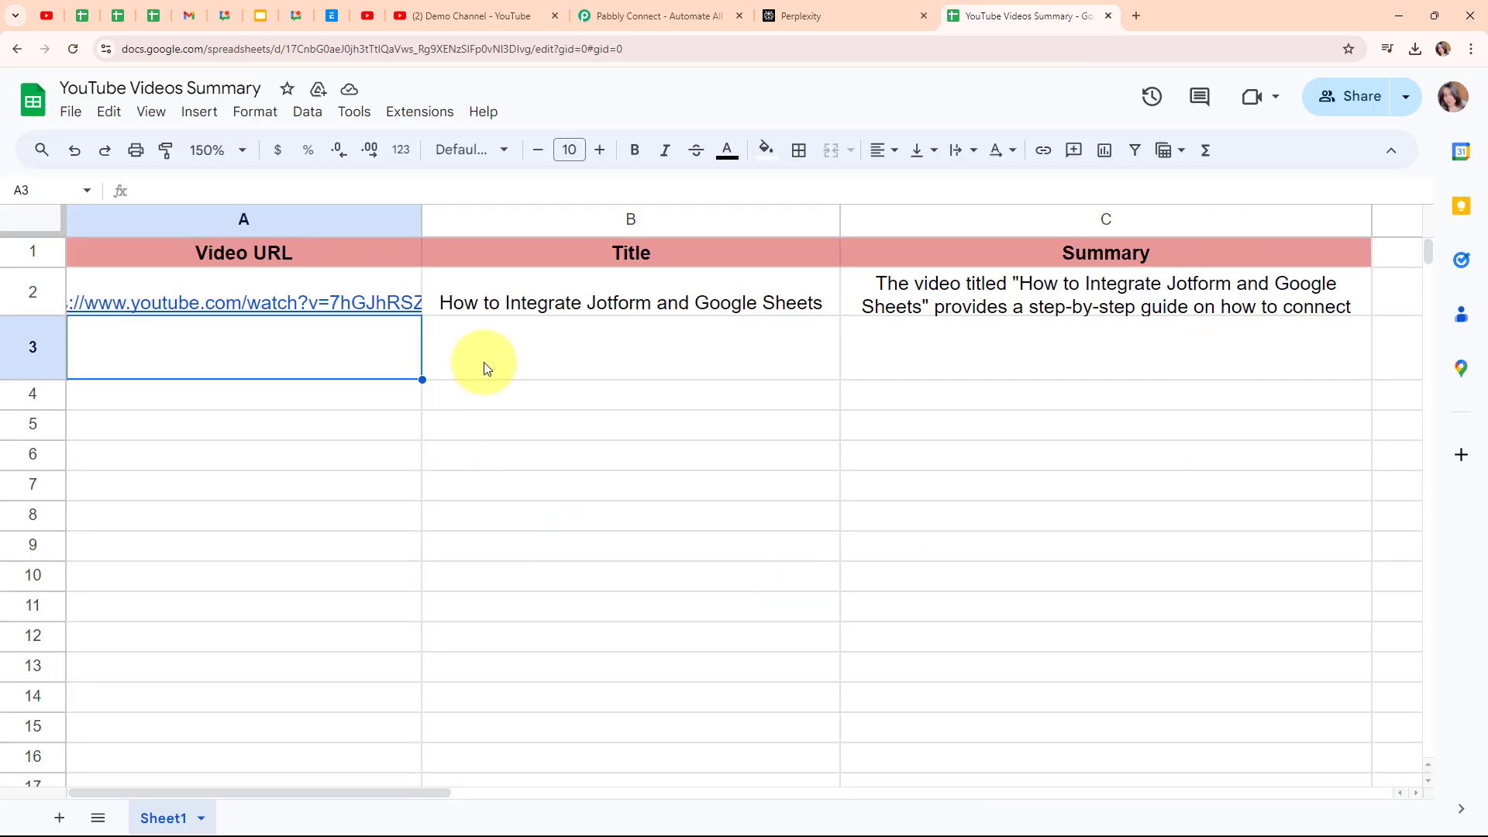
click(1039, 370)
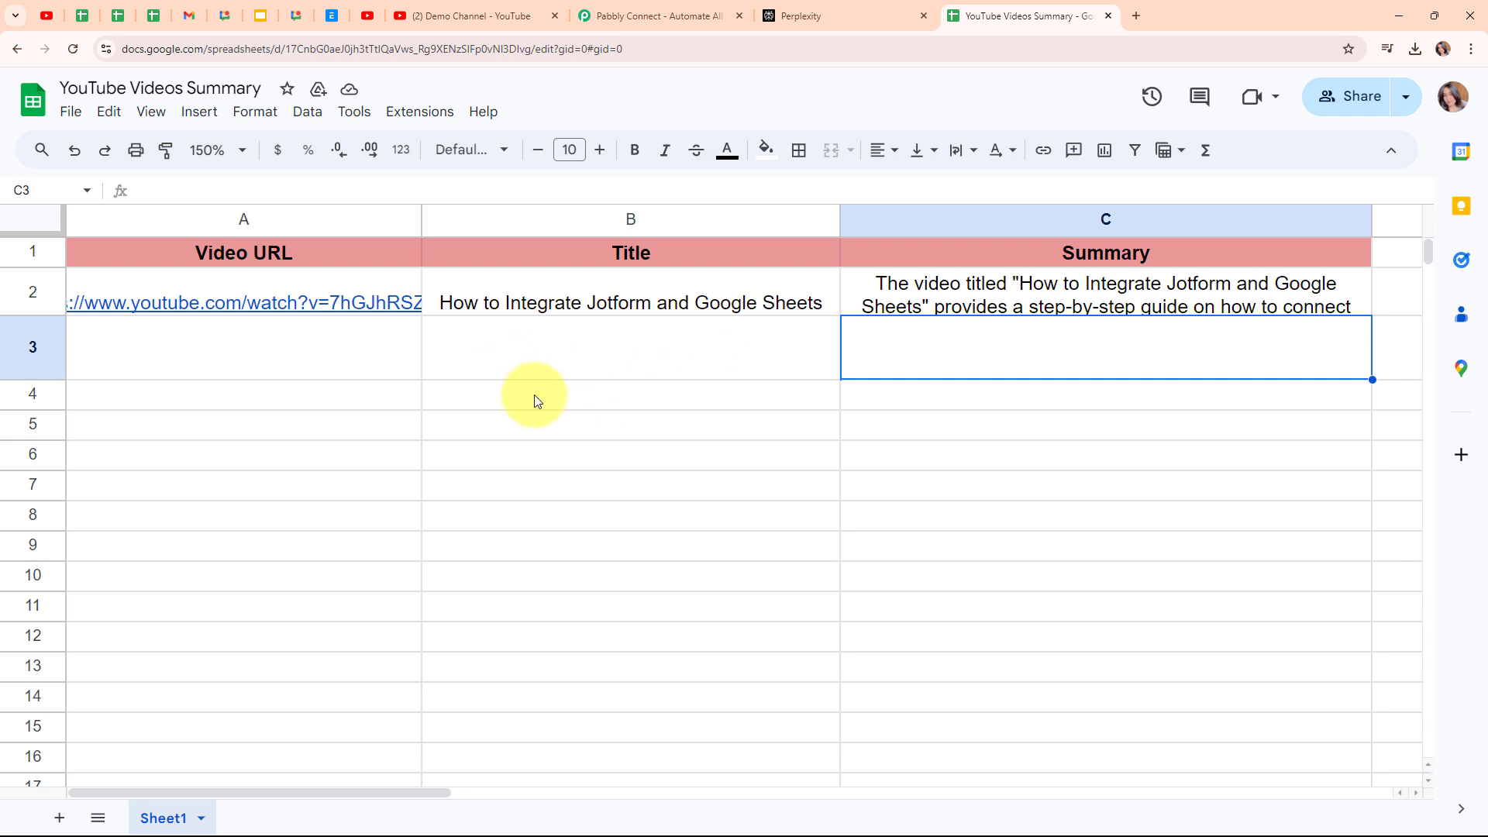
Return to the Pabbly Connect website, sign in and access the Pabbly Connect dashboard from the list of all apps.
click(664, 14)
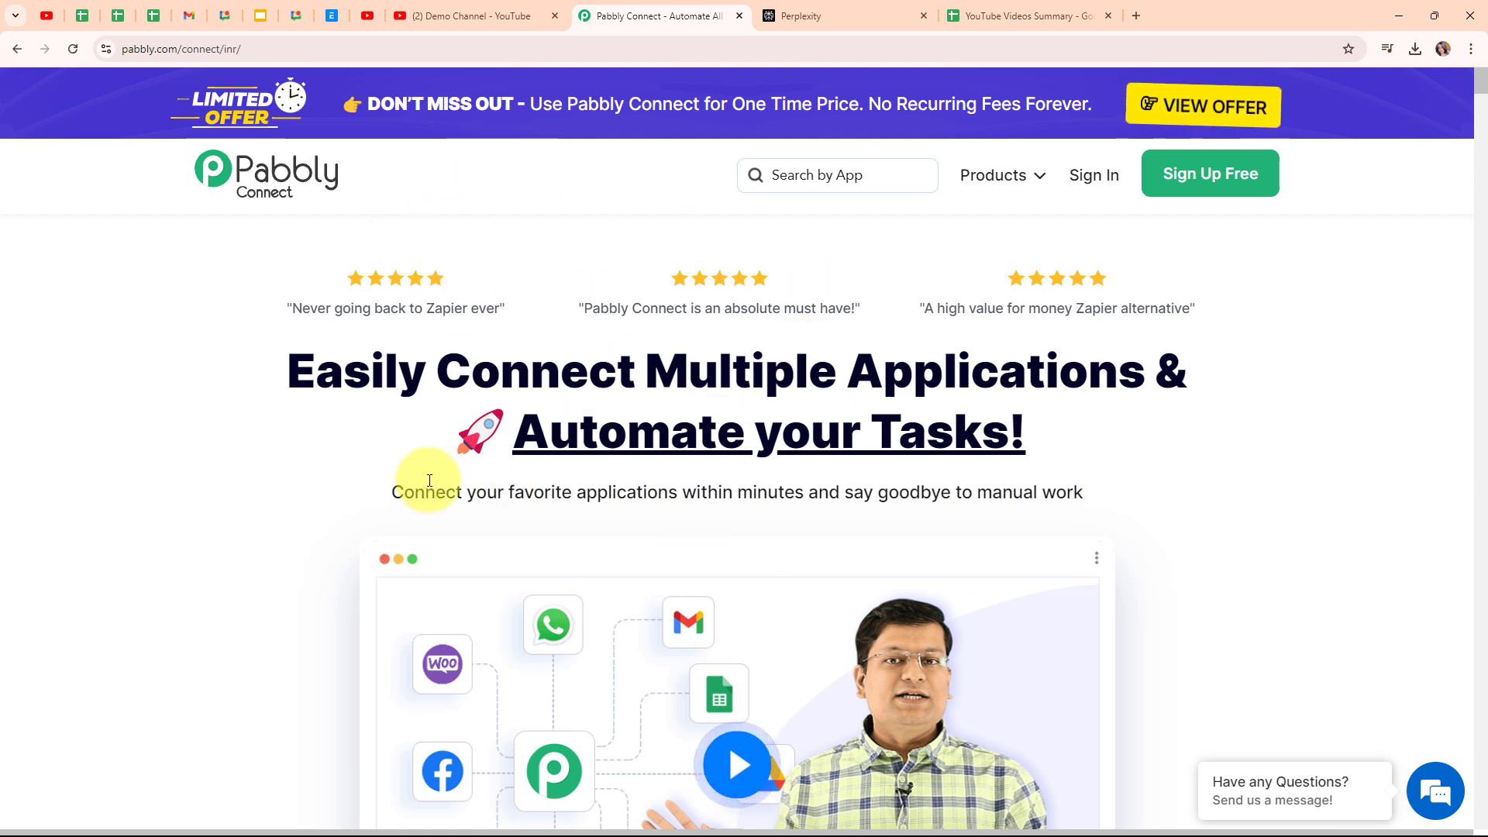
click(321, 46)
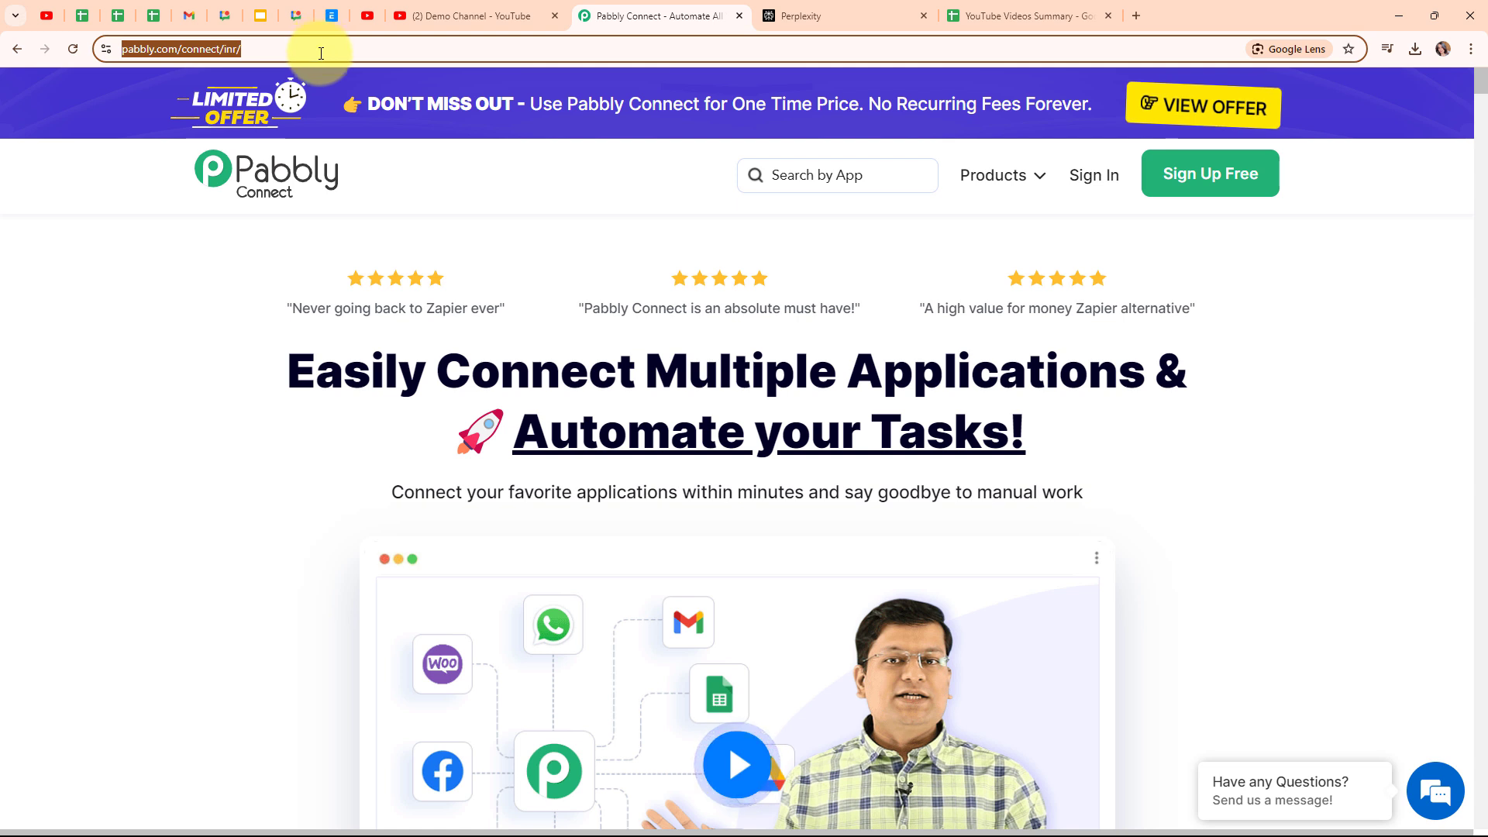
click(372, 192)
click(367, 190)
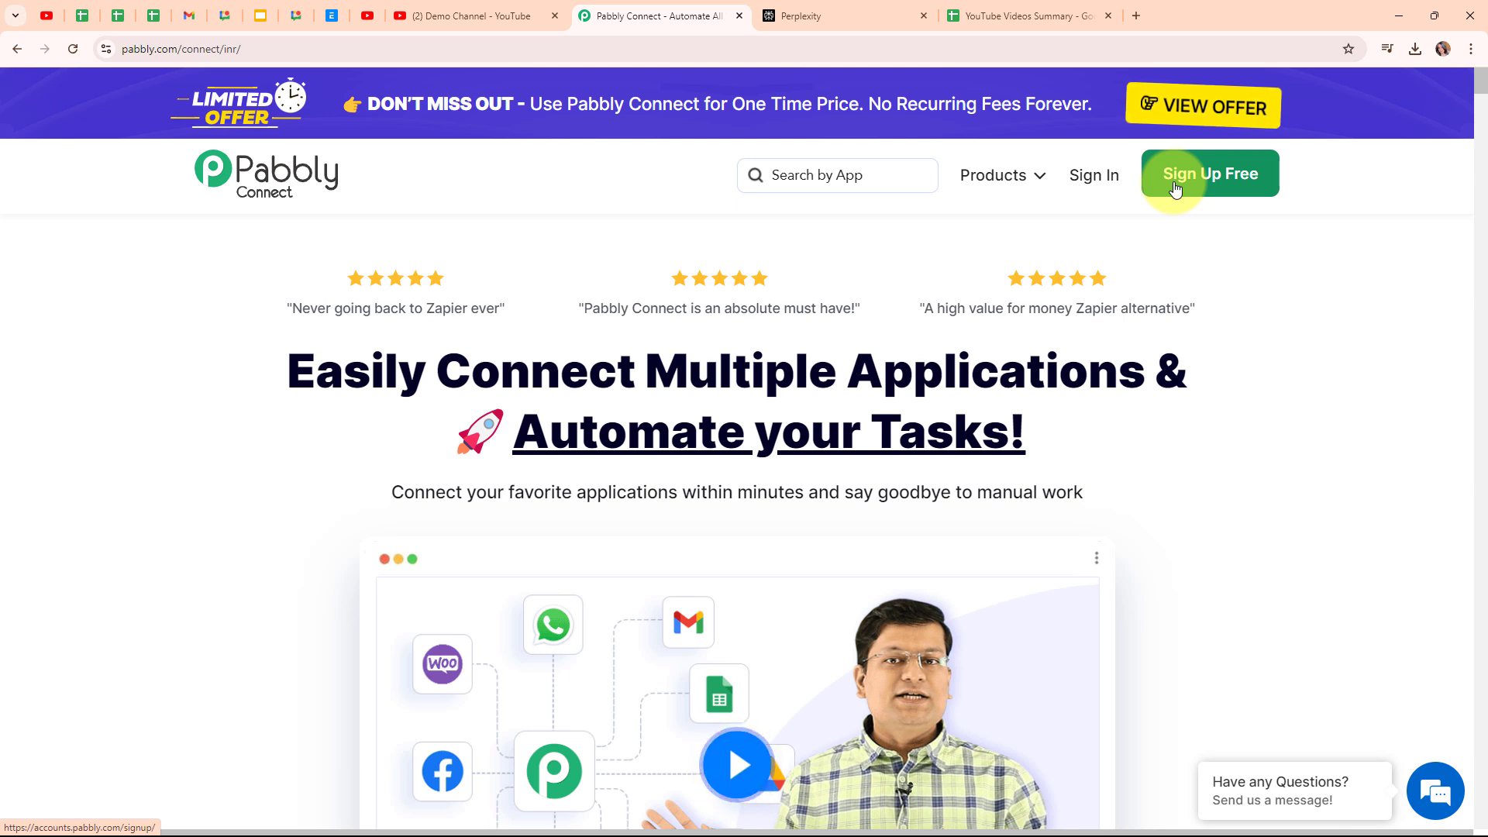
click(1083, 180)
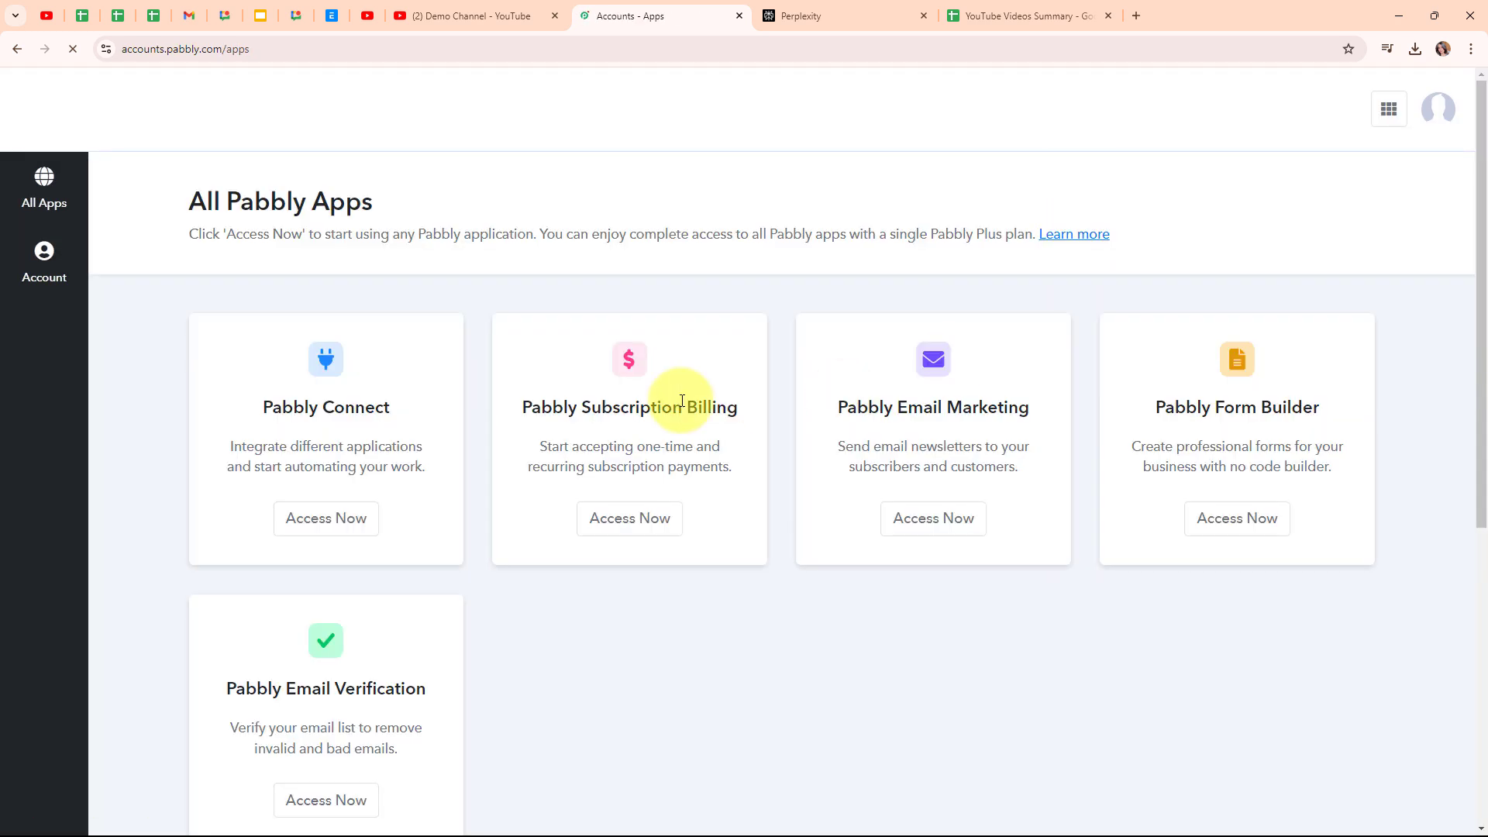
drag(185, 208, 382, 199)
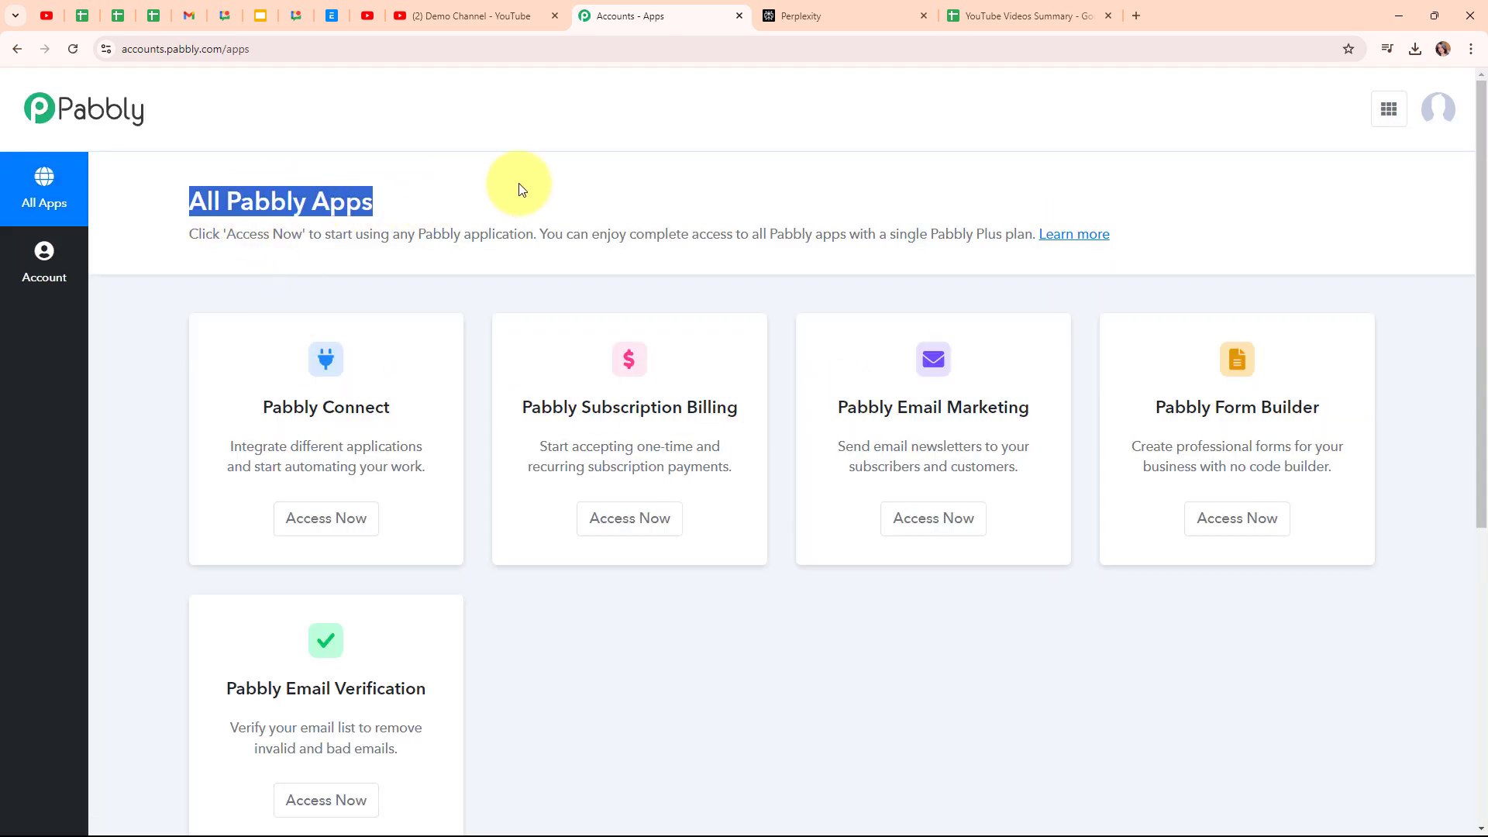
click(621, 174)
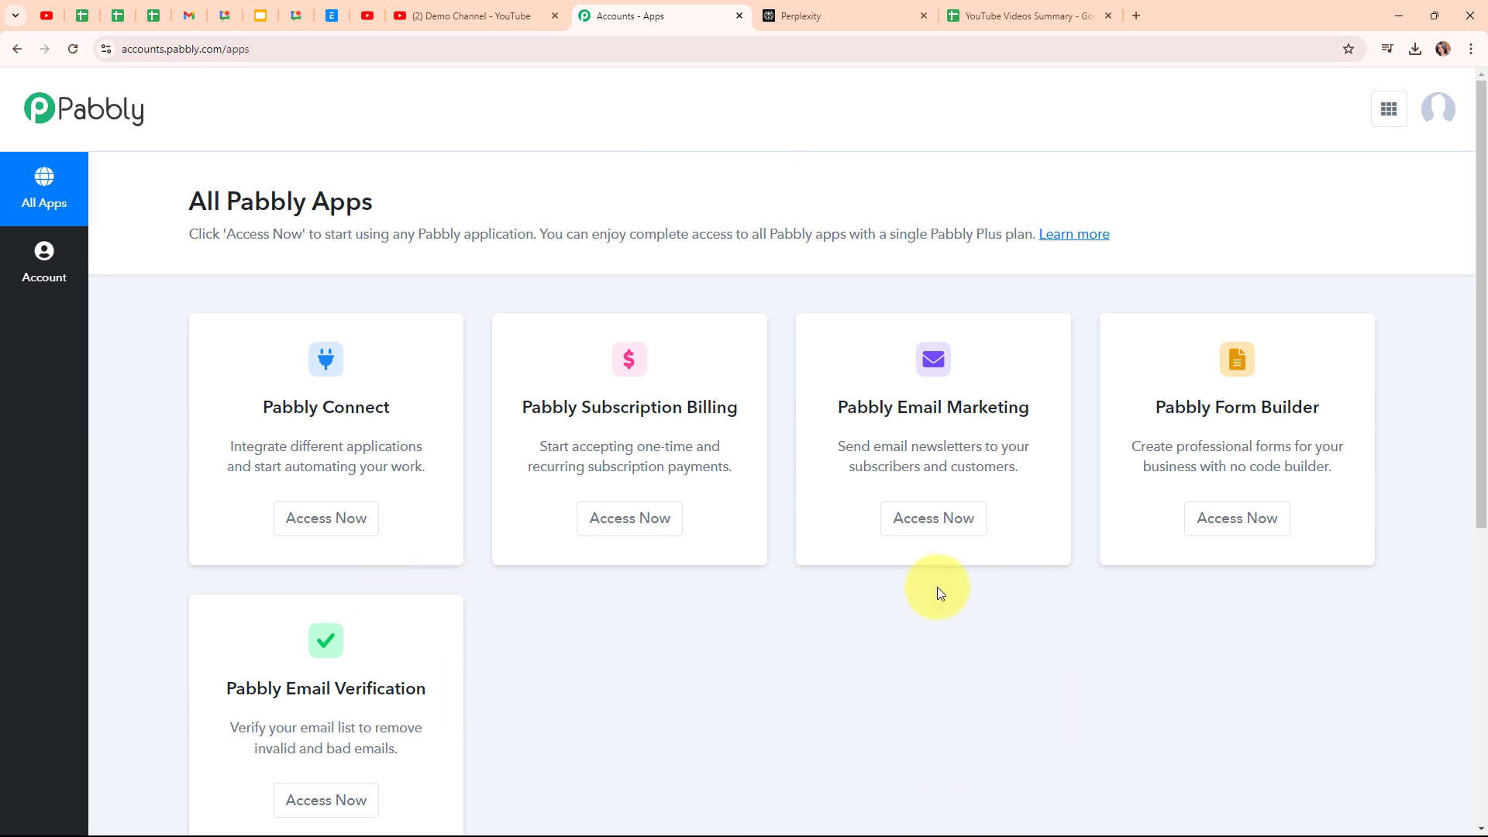
click(322, 522)
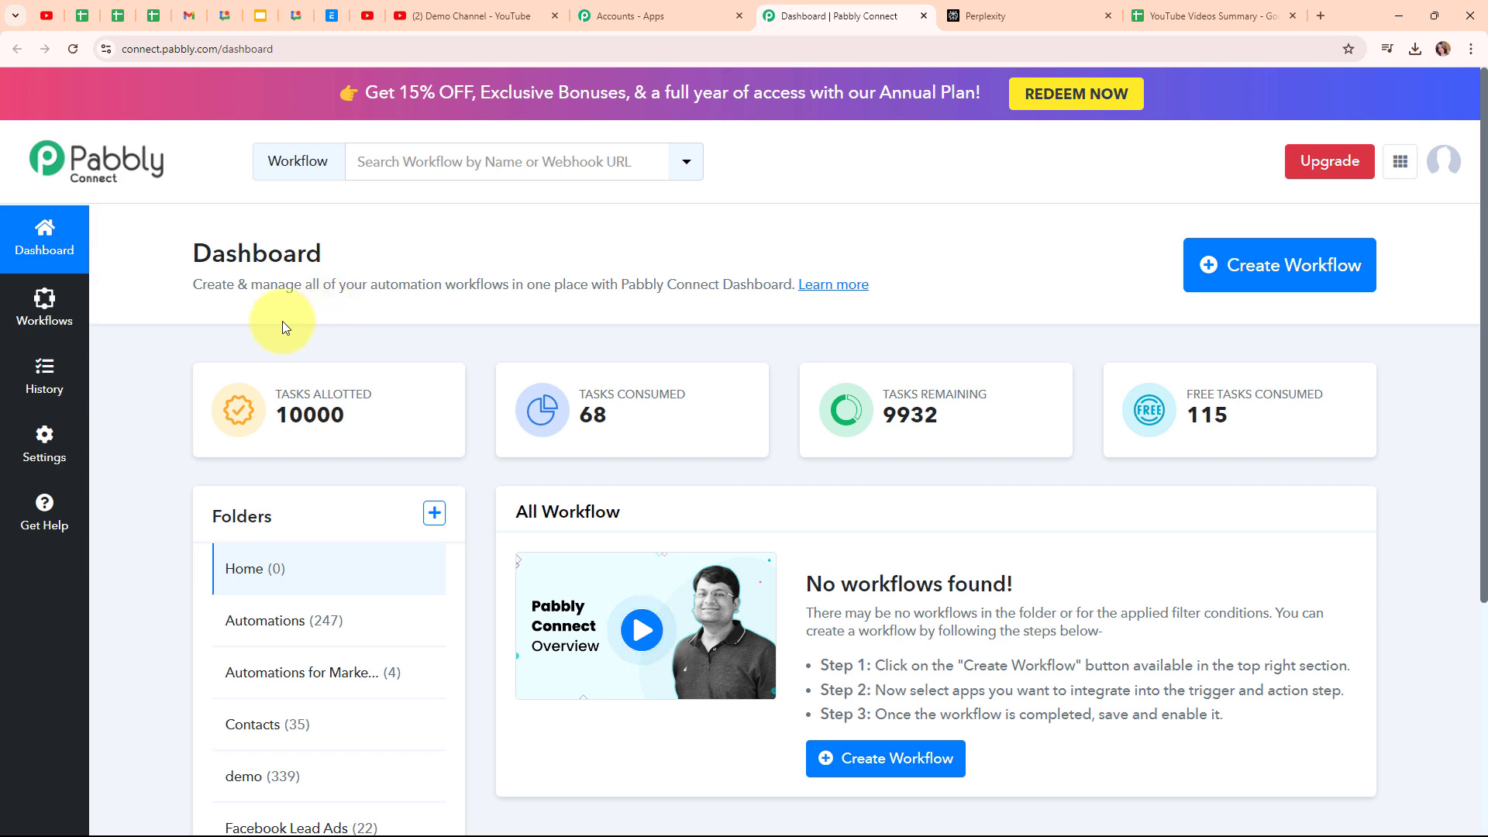
Start a new workflow named "Automatically Summarise YouTube Videos with Perplexity AI" in the Automations folder.
click(1197, 293)
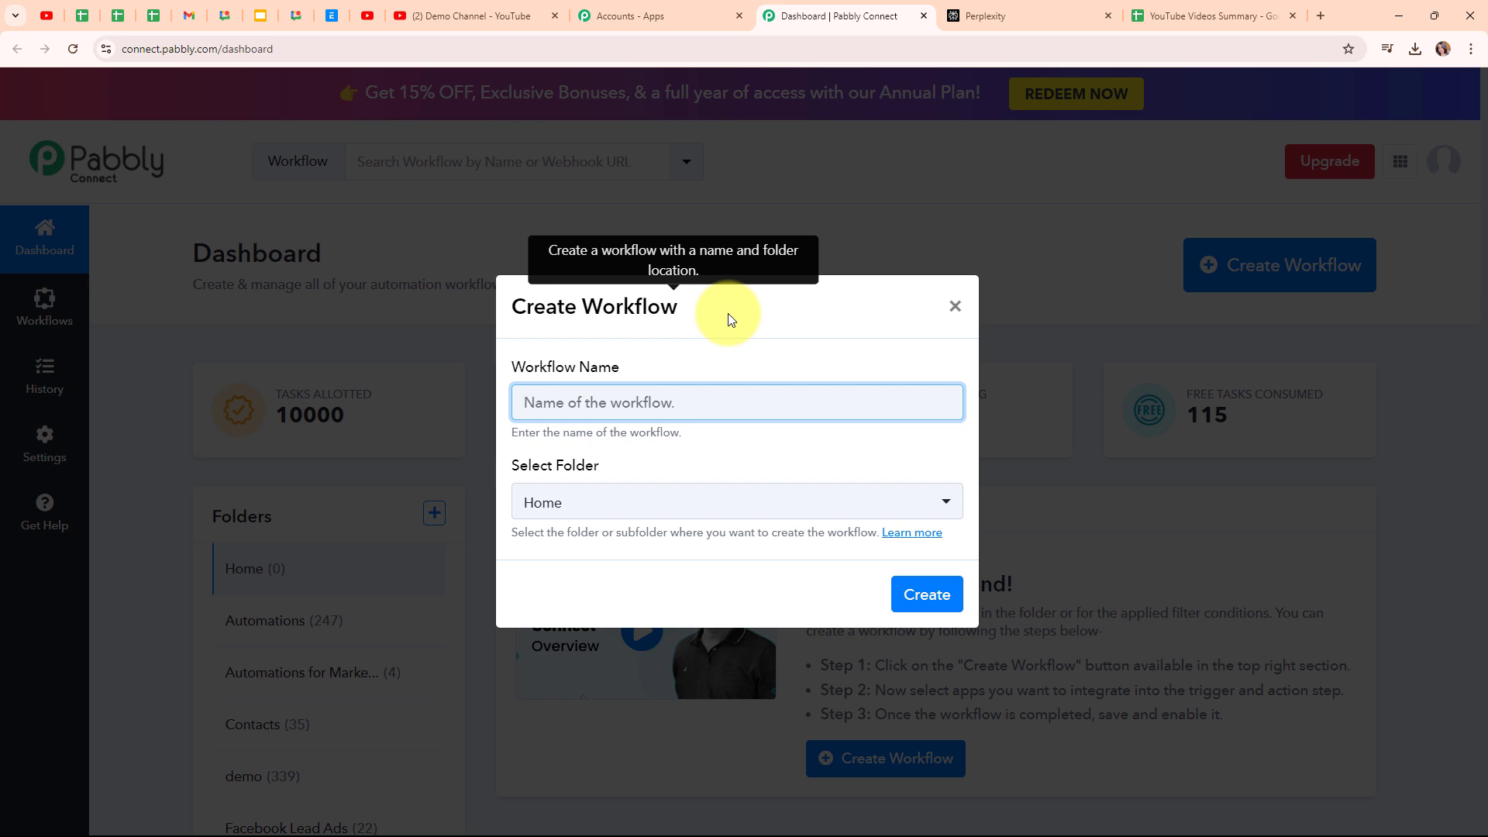
text(Automatically Summarise YouTube Videos with Perplexity AI)
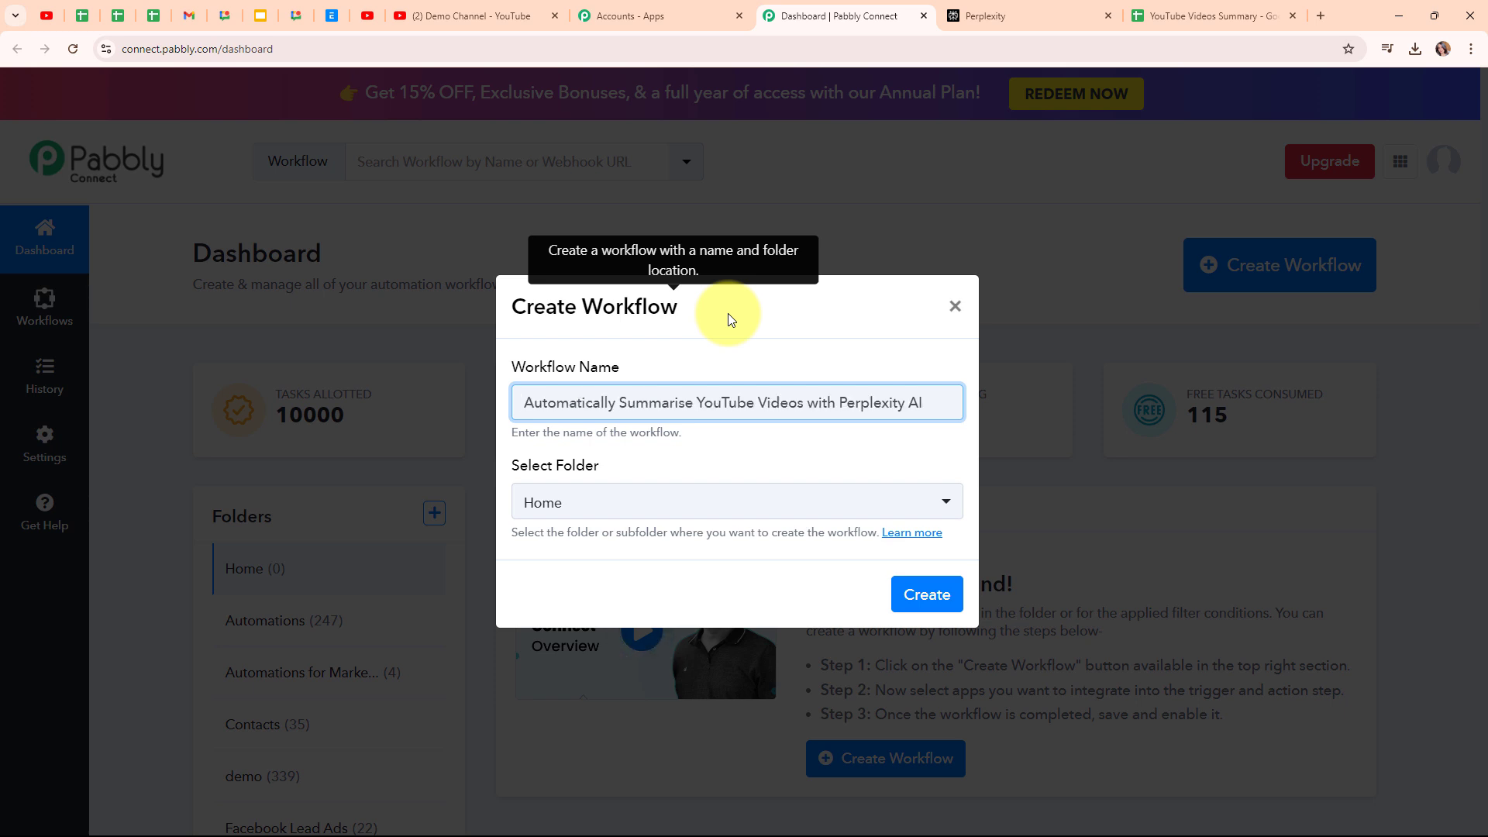
click(654, 505)
click(594, 233)
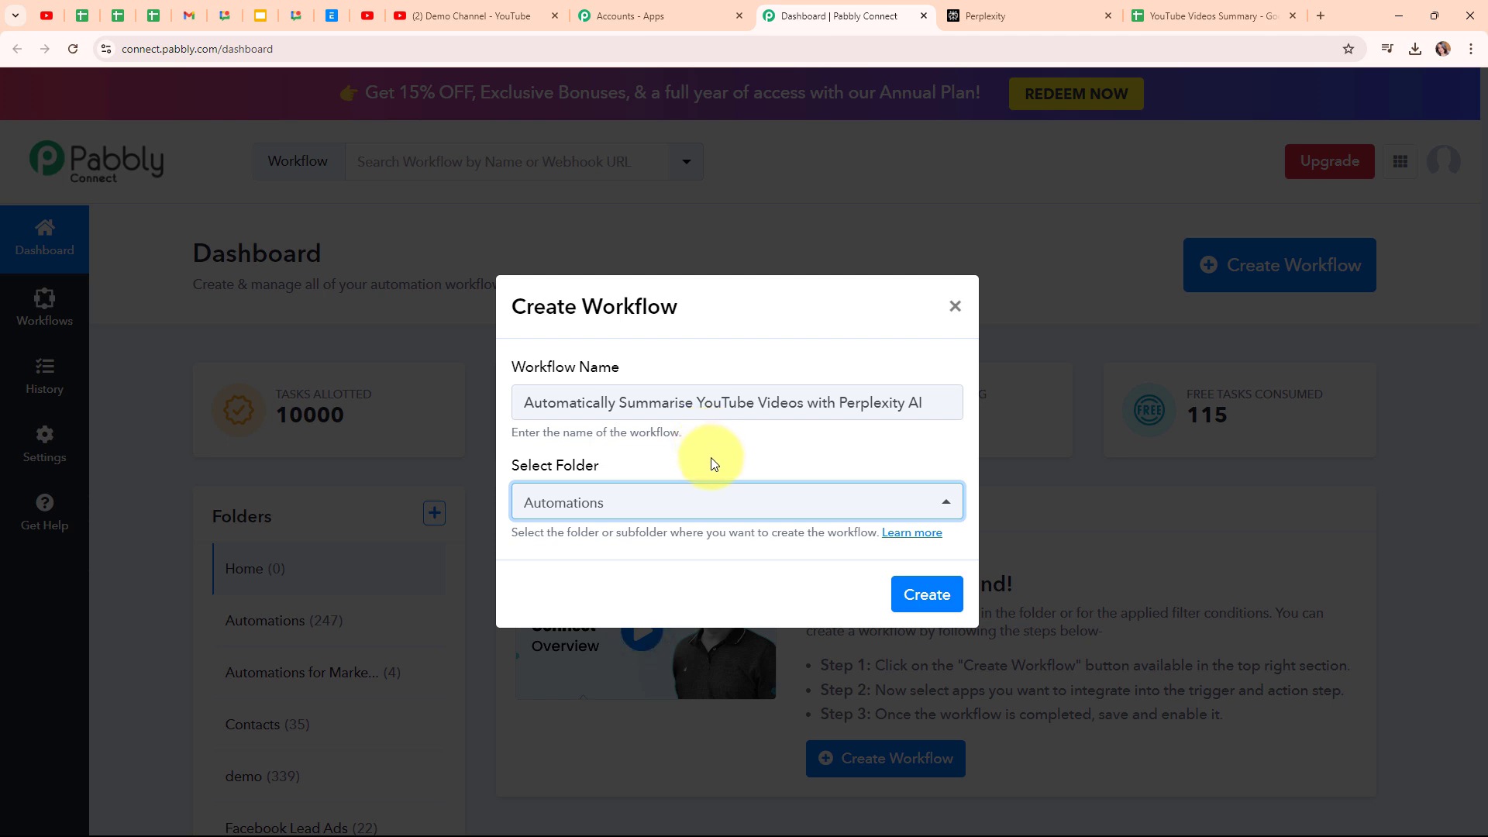
Read the forum help article about workflow folders and return to the workflow dialog.
click(894, 541)
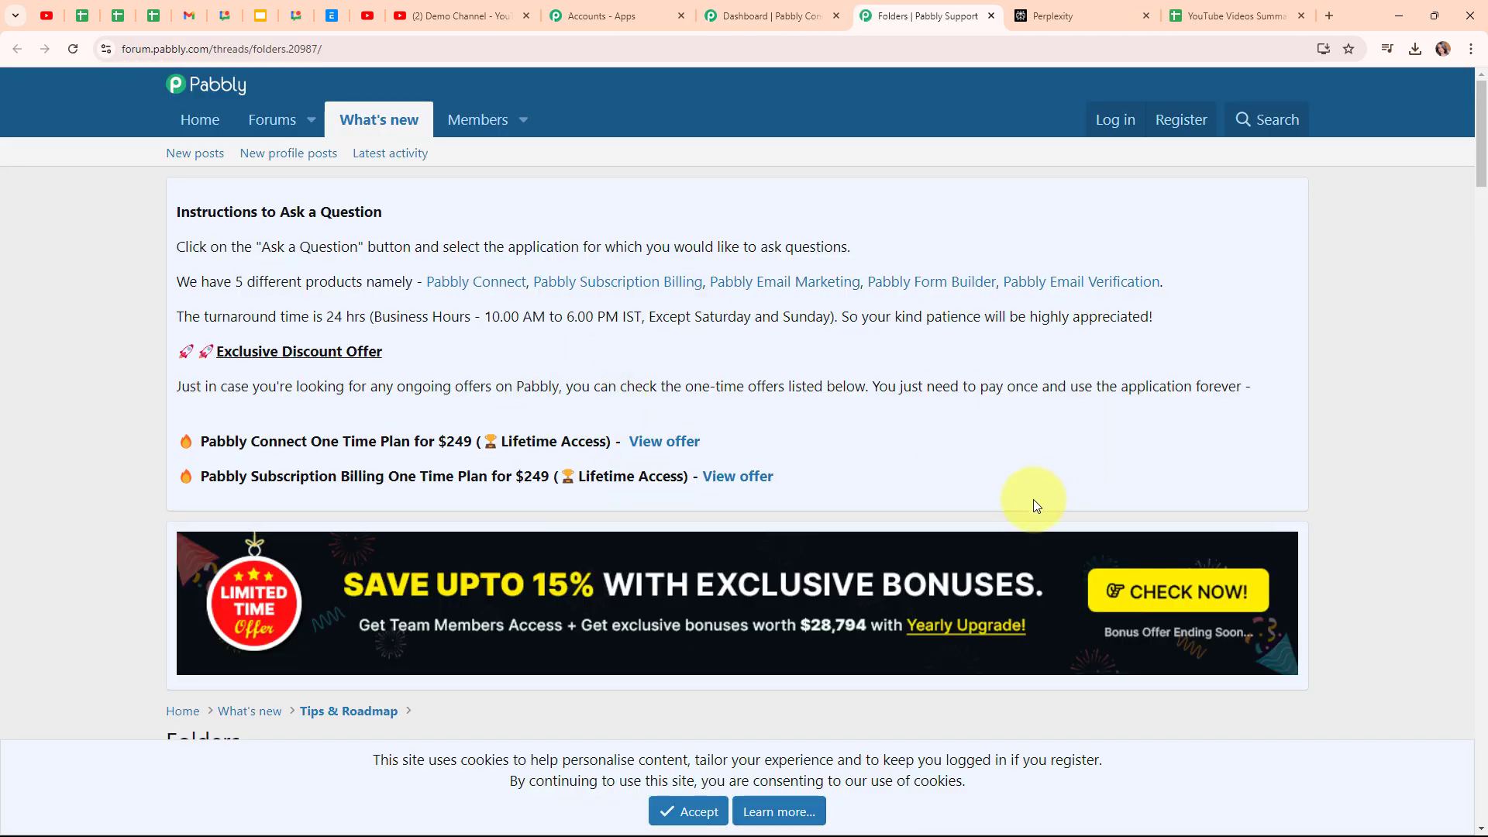
scroll(1034, 499, down, 8)
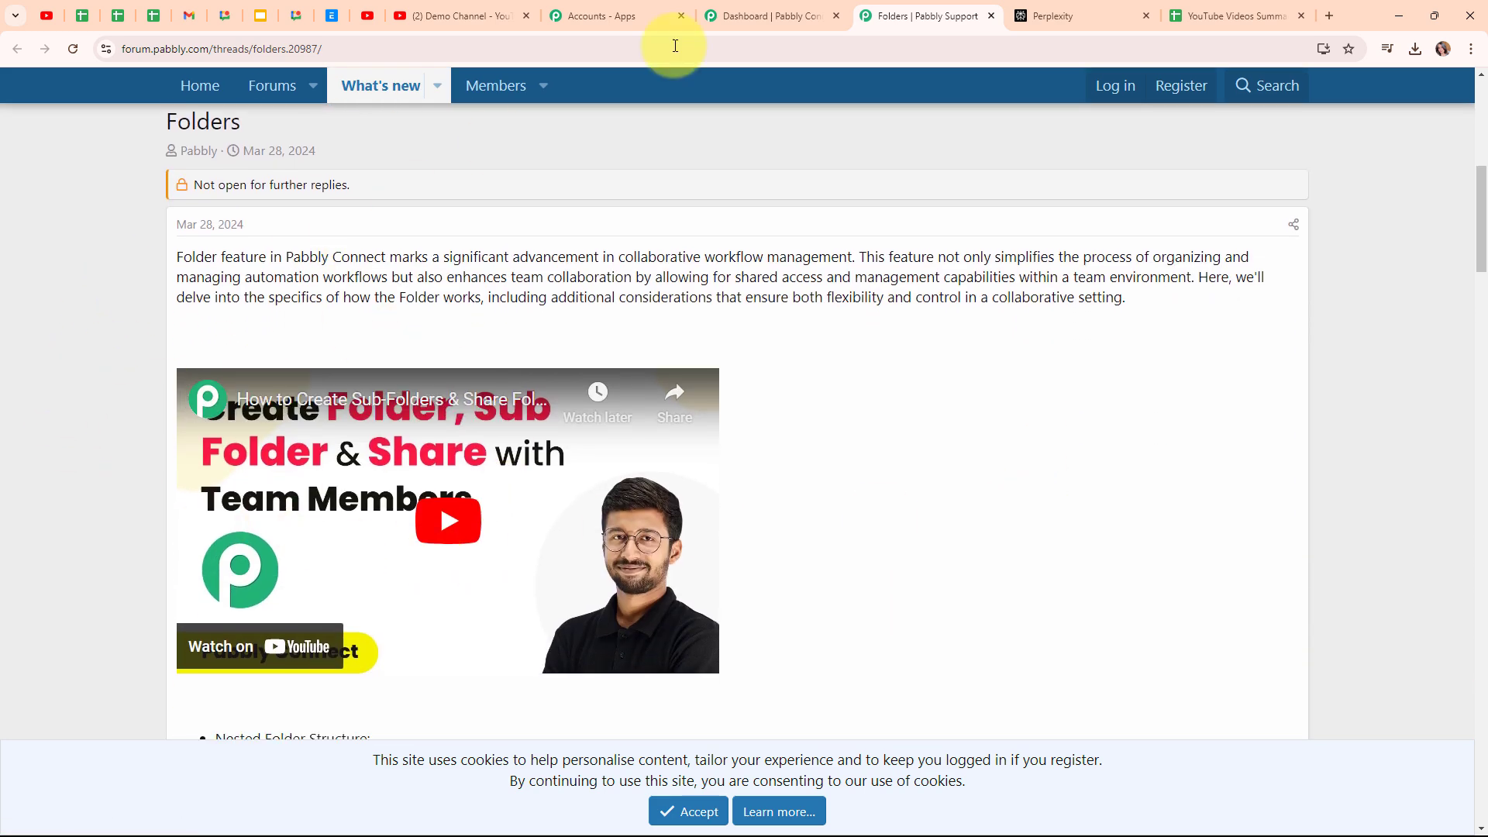
click(989, 17)
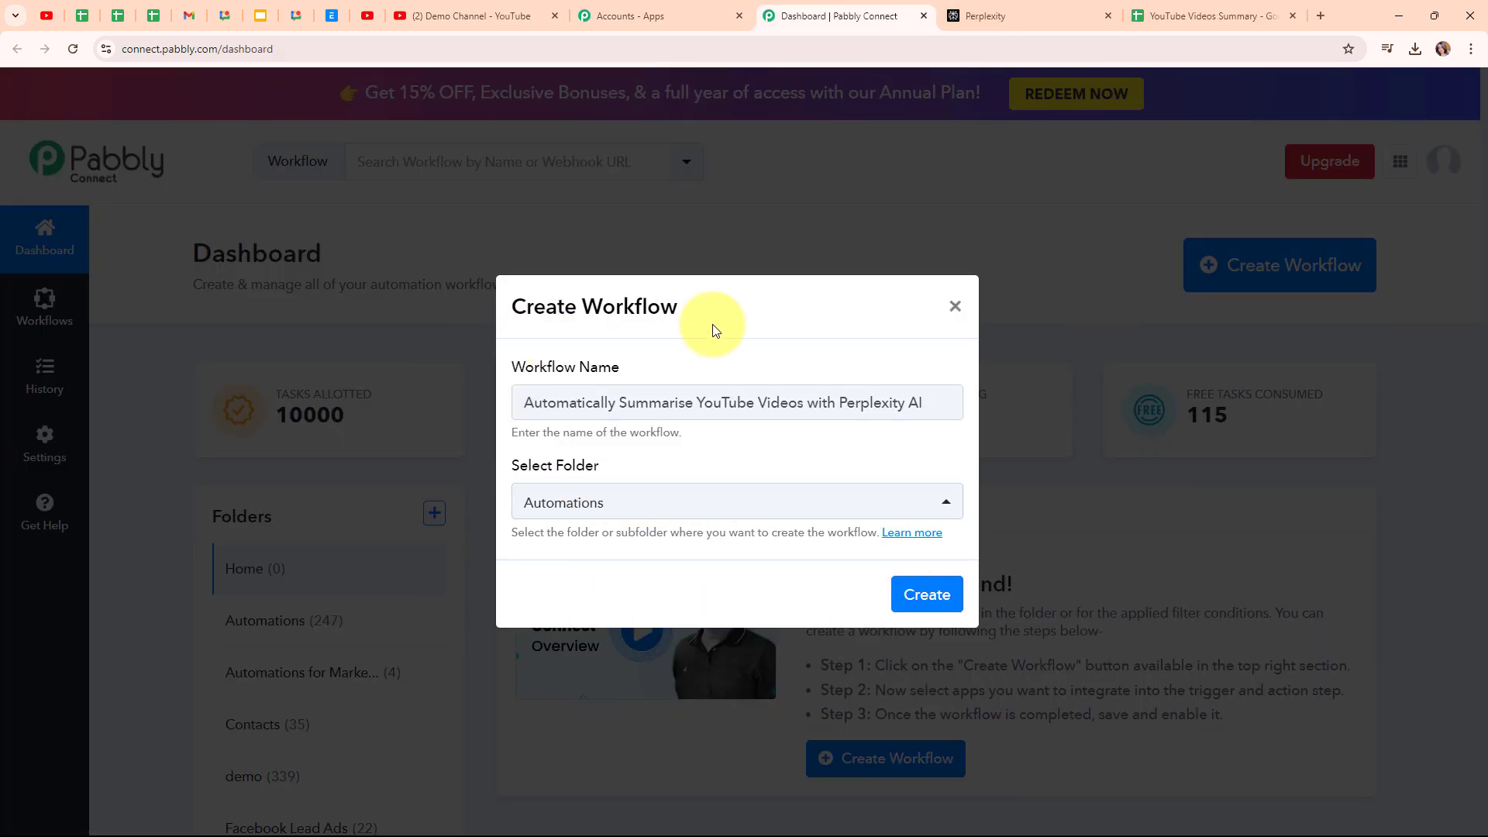
Create the workflow and look over its trigger and action blocks.
click(942, 599)
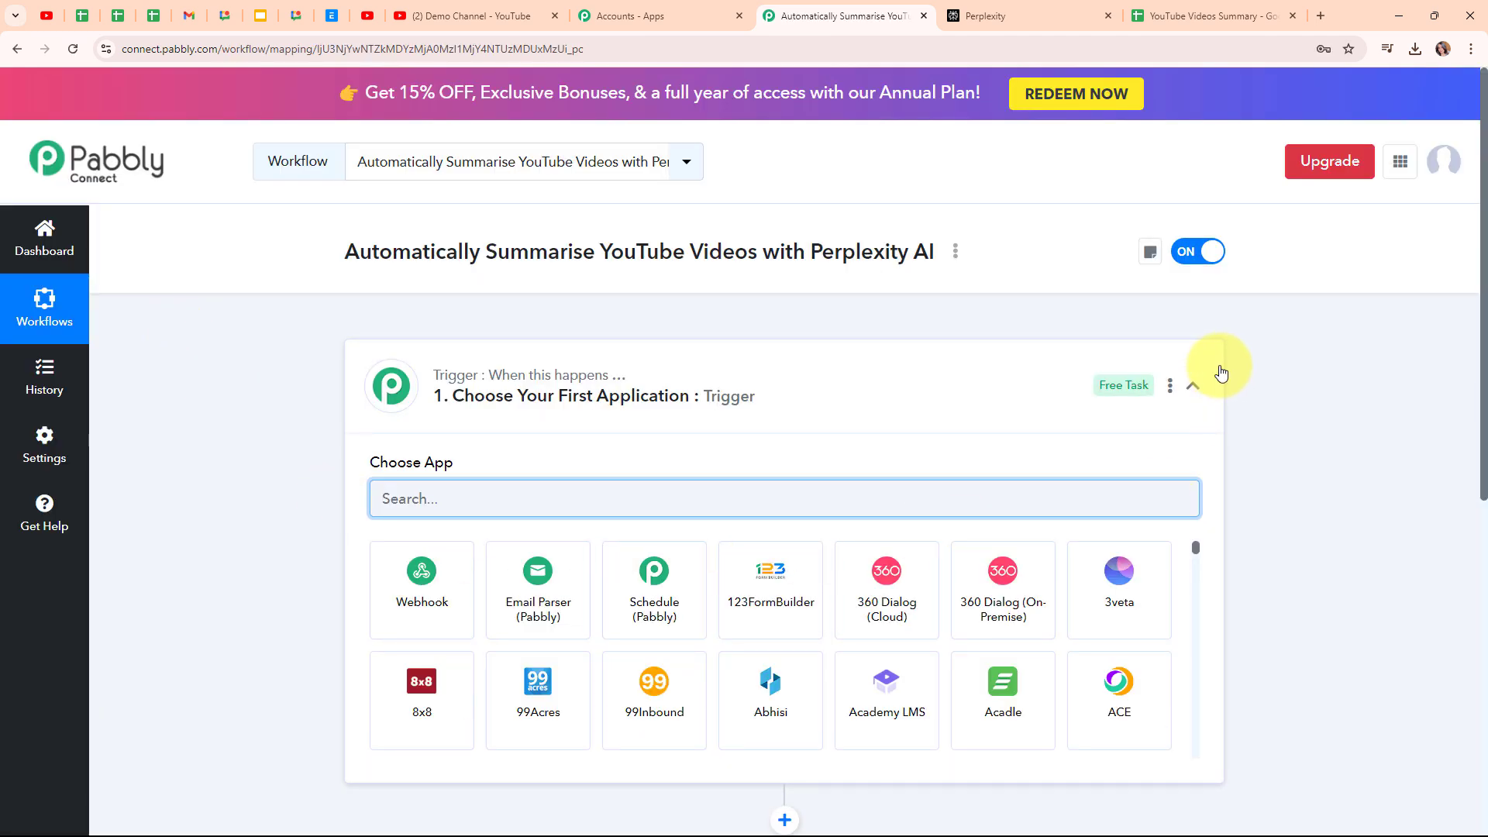
click(1194, 388)
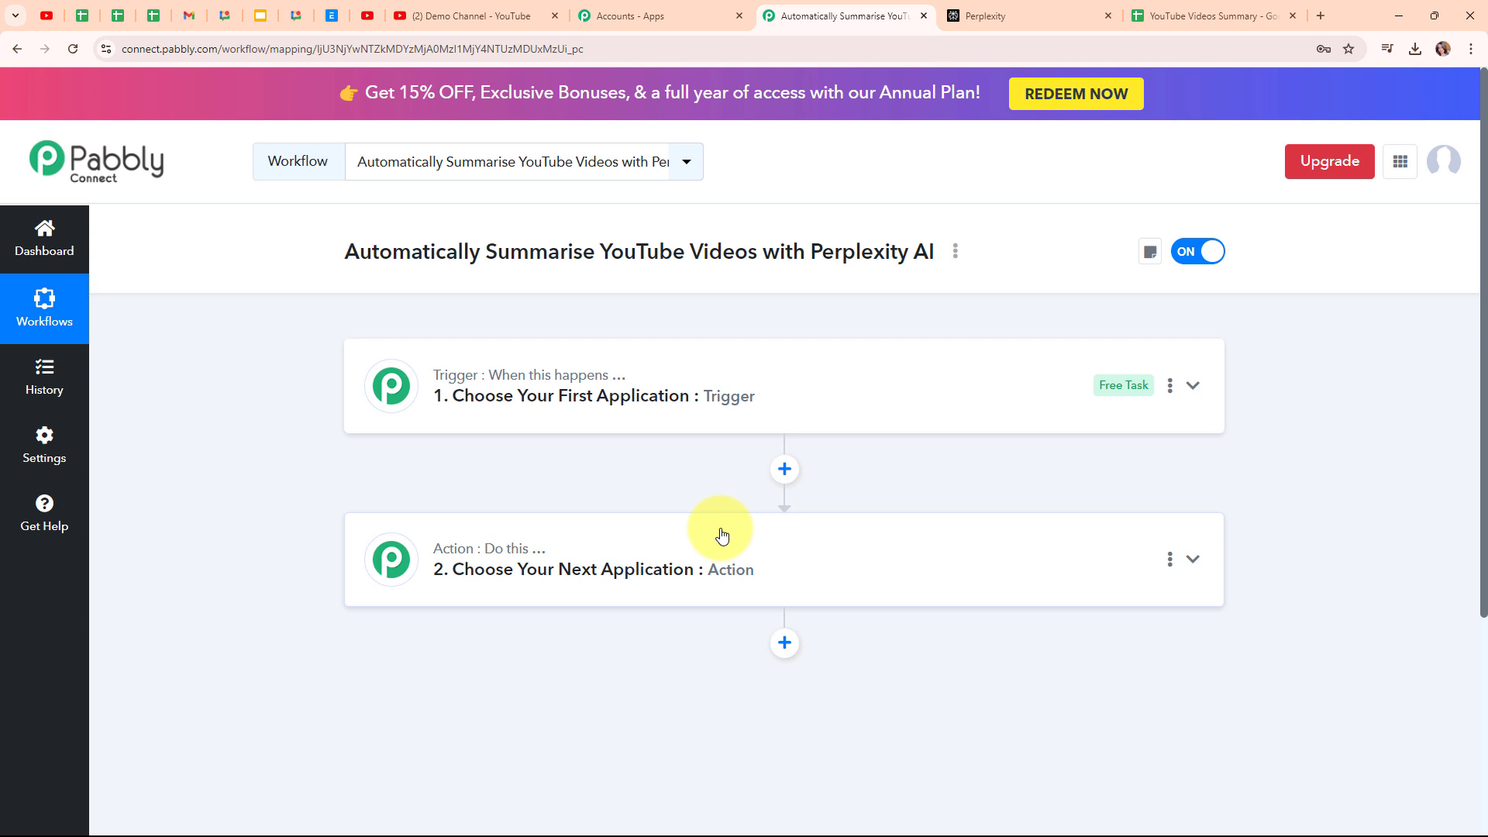
mouse_move(425, 544)
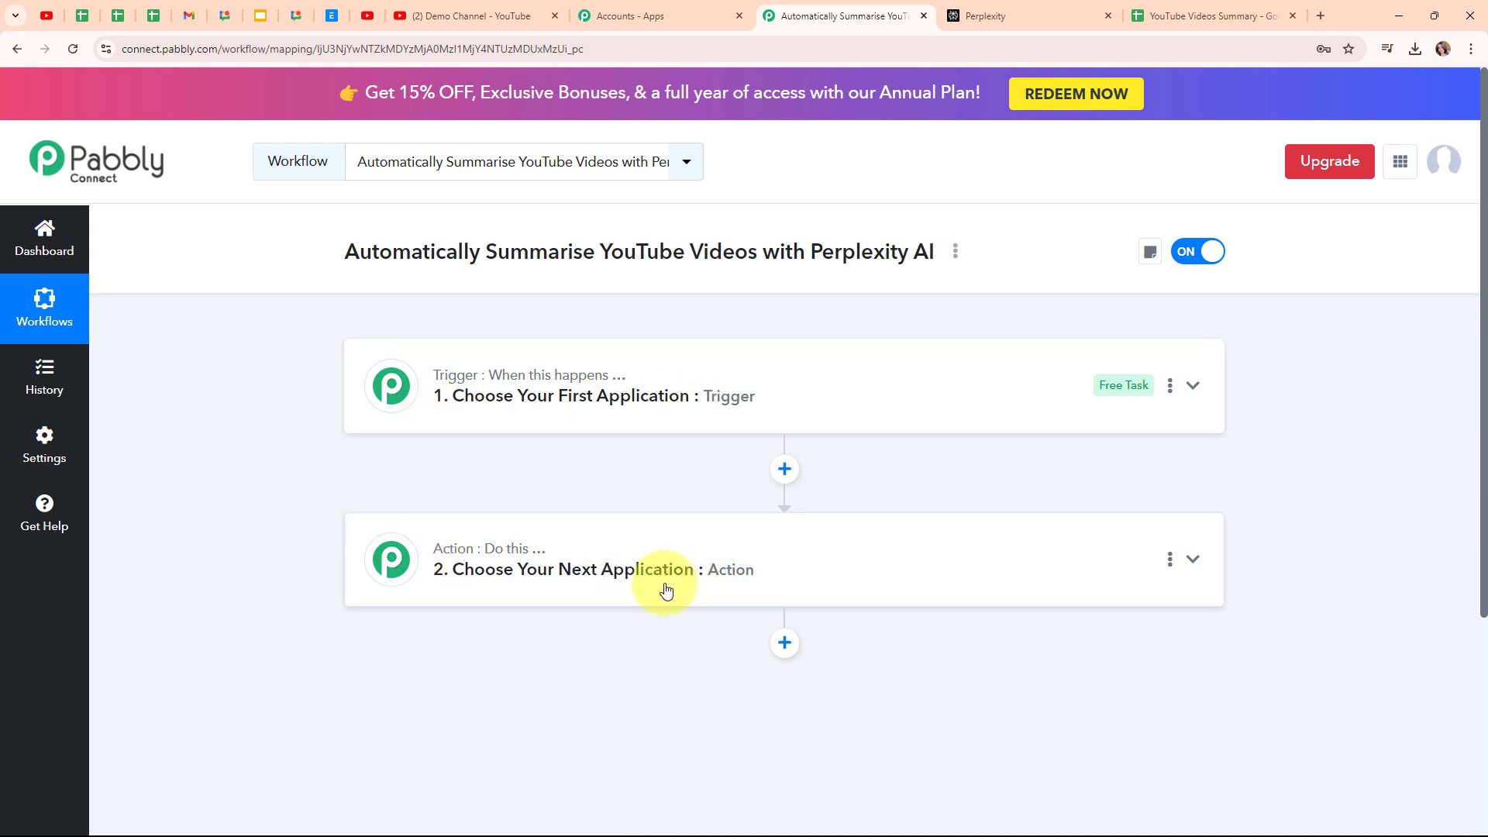
Set YouTube as the trigger application with the trigger event New Video in Channel with Video URL.
click(1194, 388)
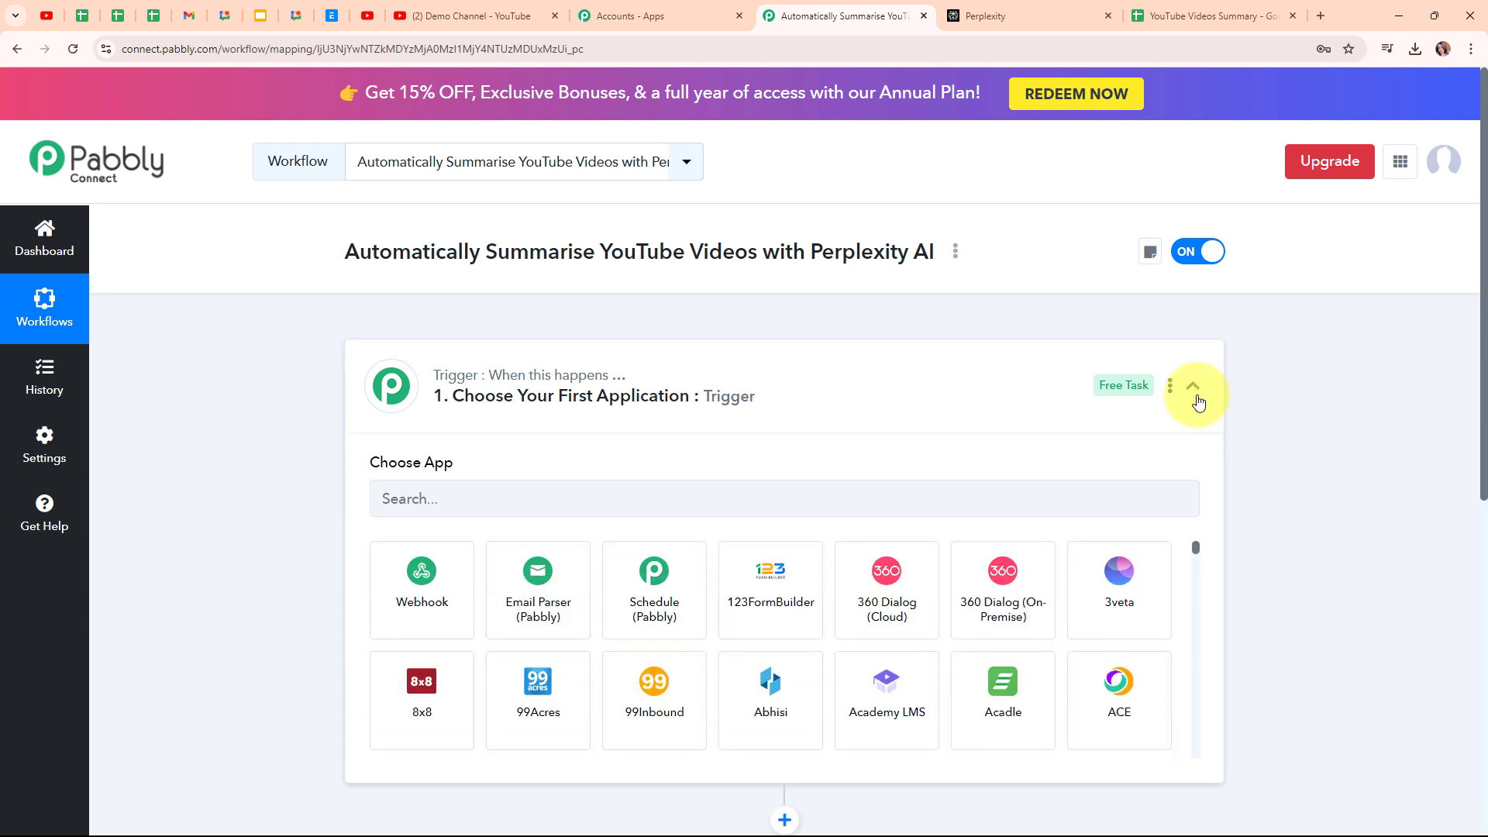
click(517, 505)
text(Youtube)
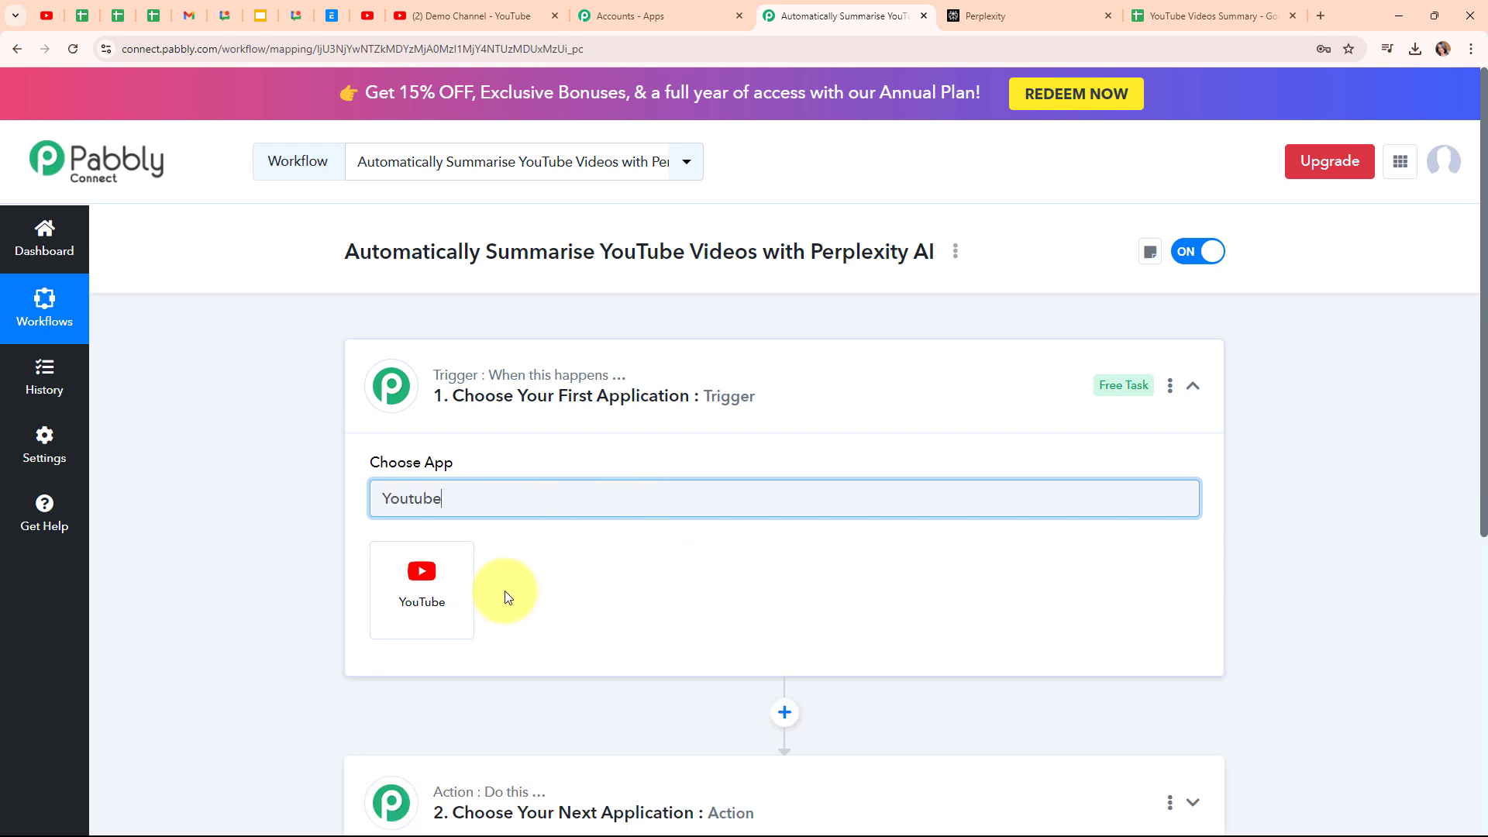
click(404, 601)
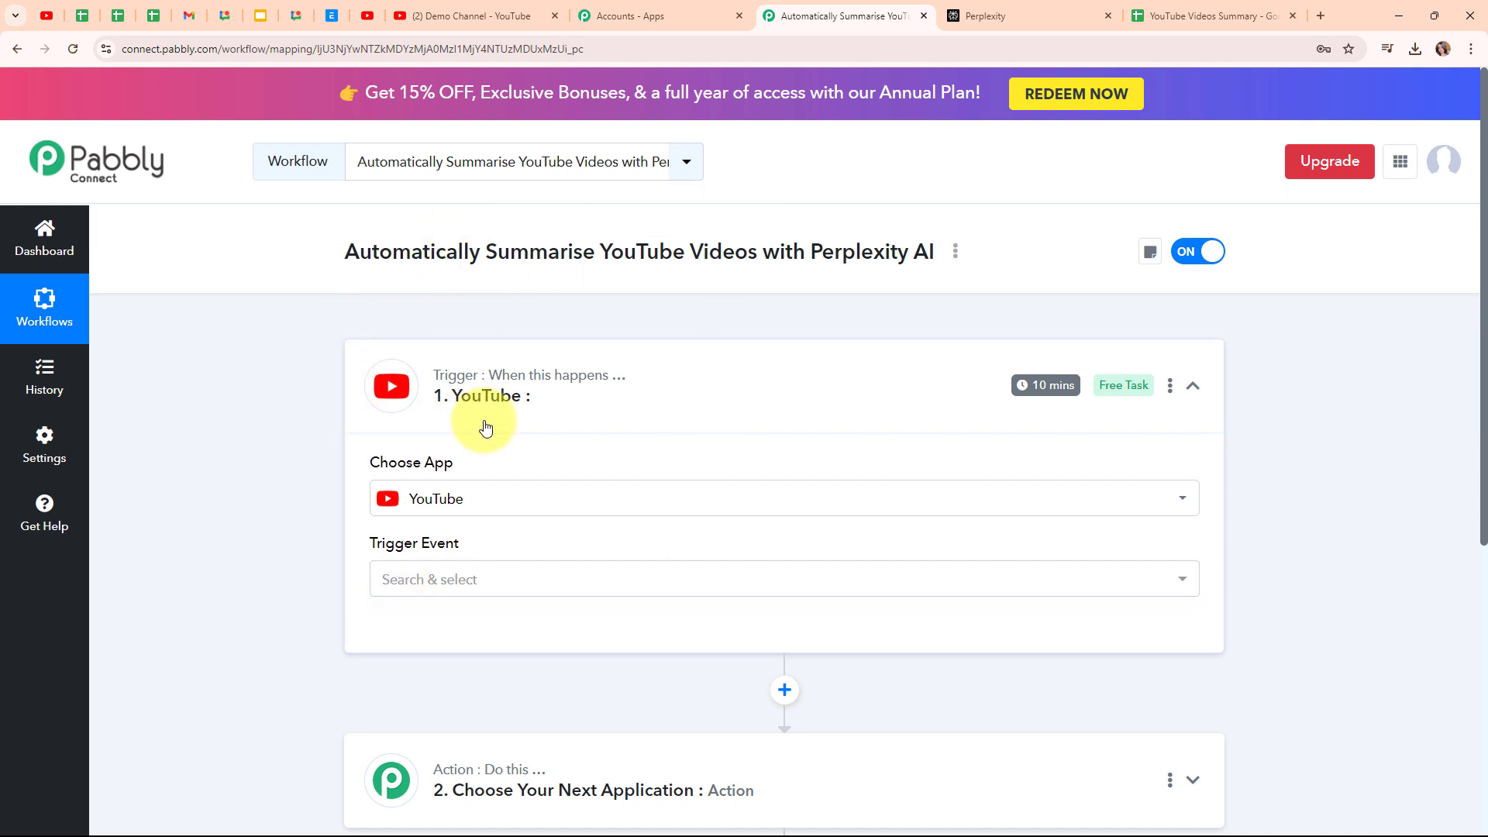
click(530, 596)
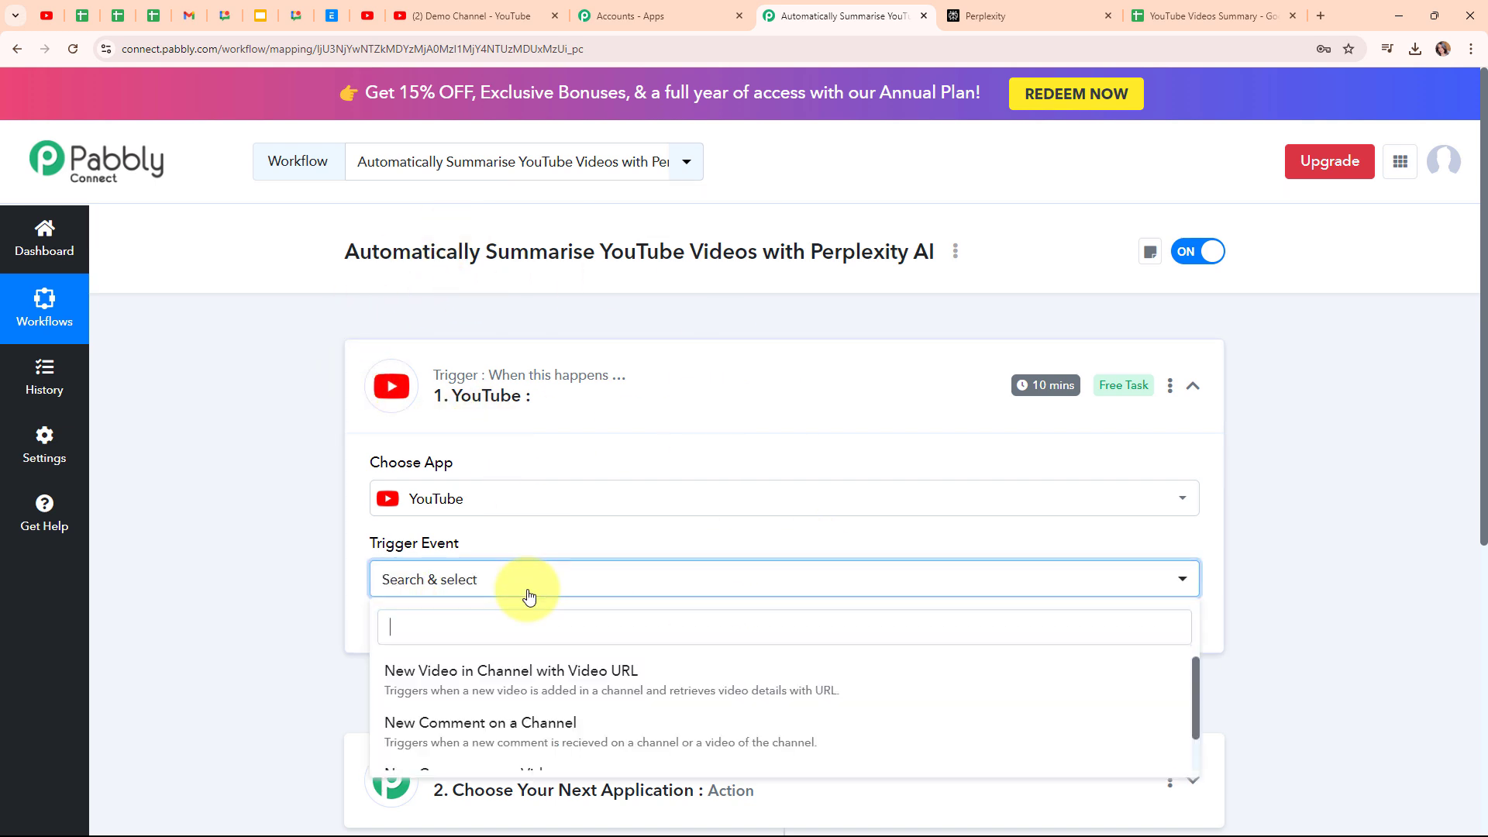
click(540, 681)
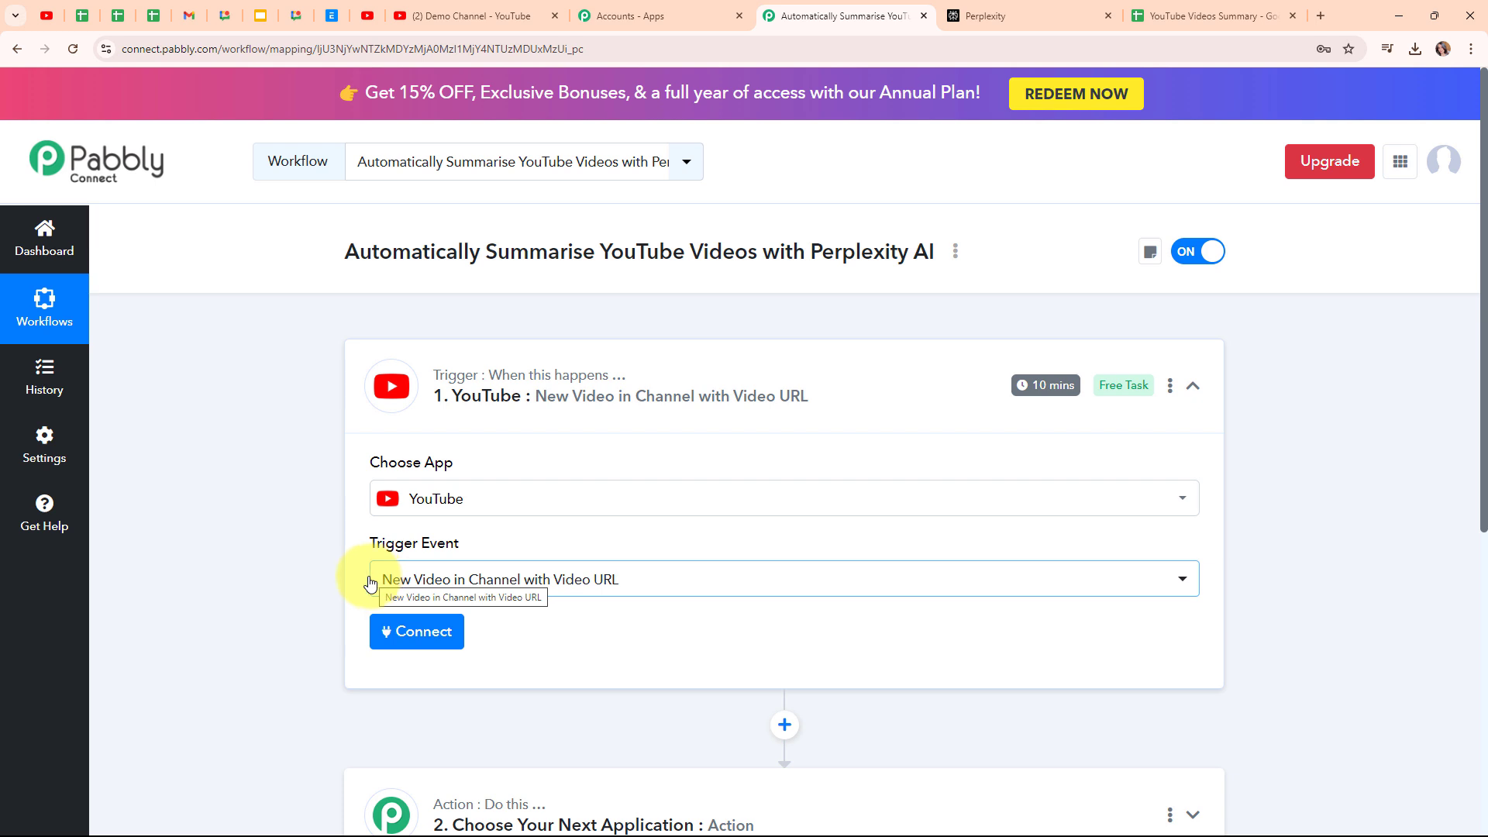
Add a new YouTube connection to the trigger and authorize access with the Google account.
mouse_move(440, 550)
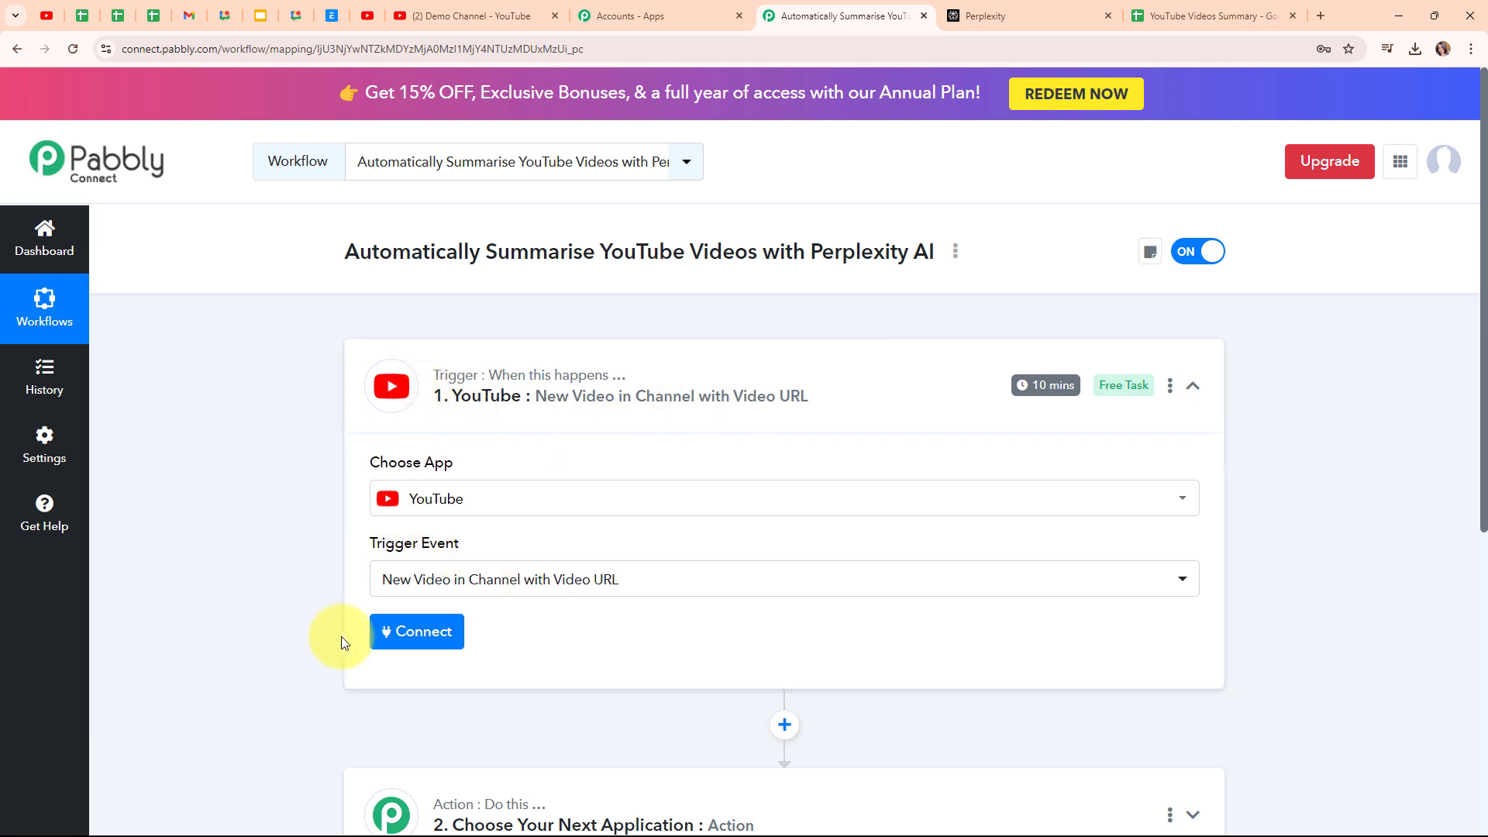
click(414, 642)
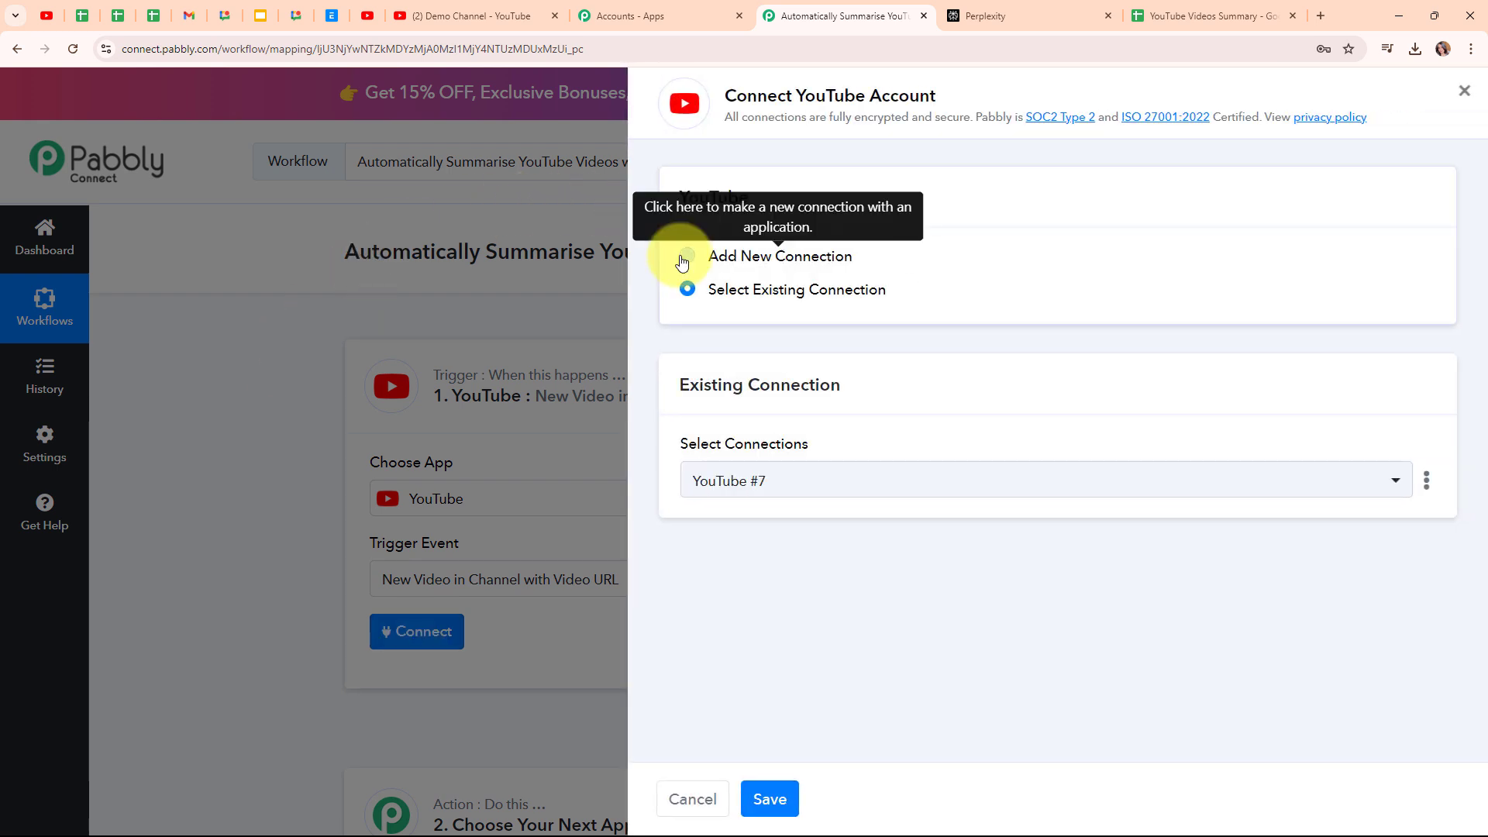
click(683, 258)
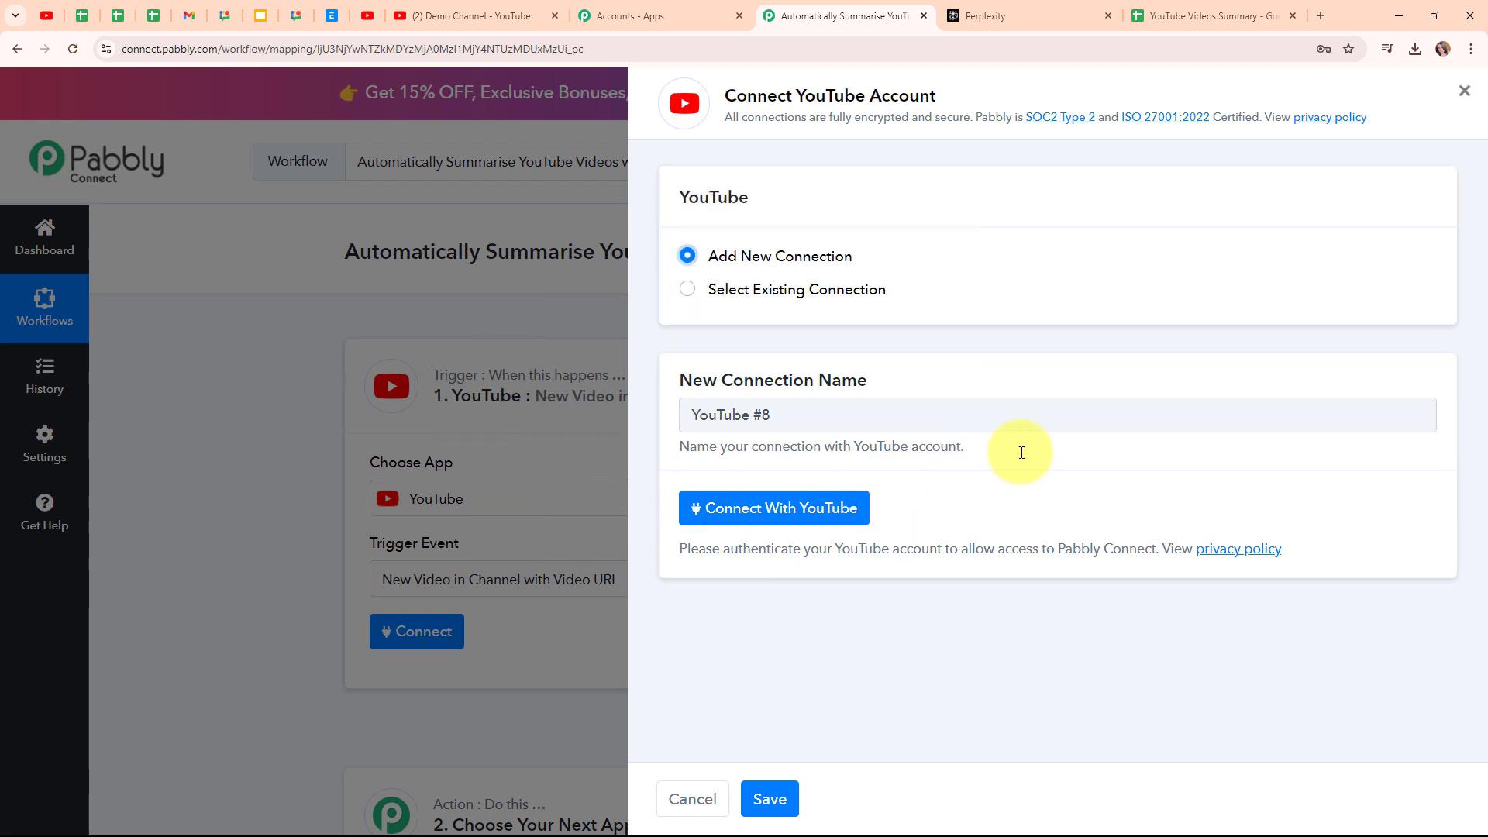
click(806, 525)
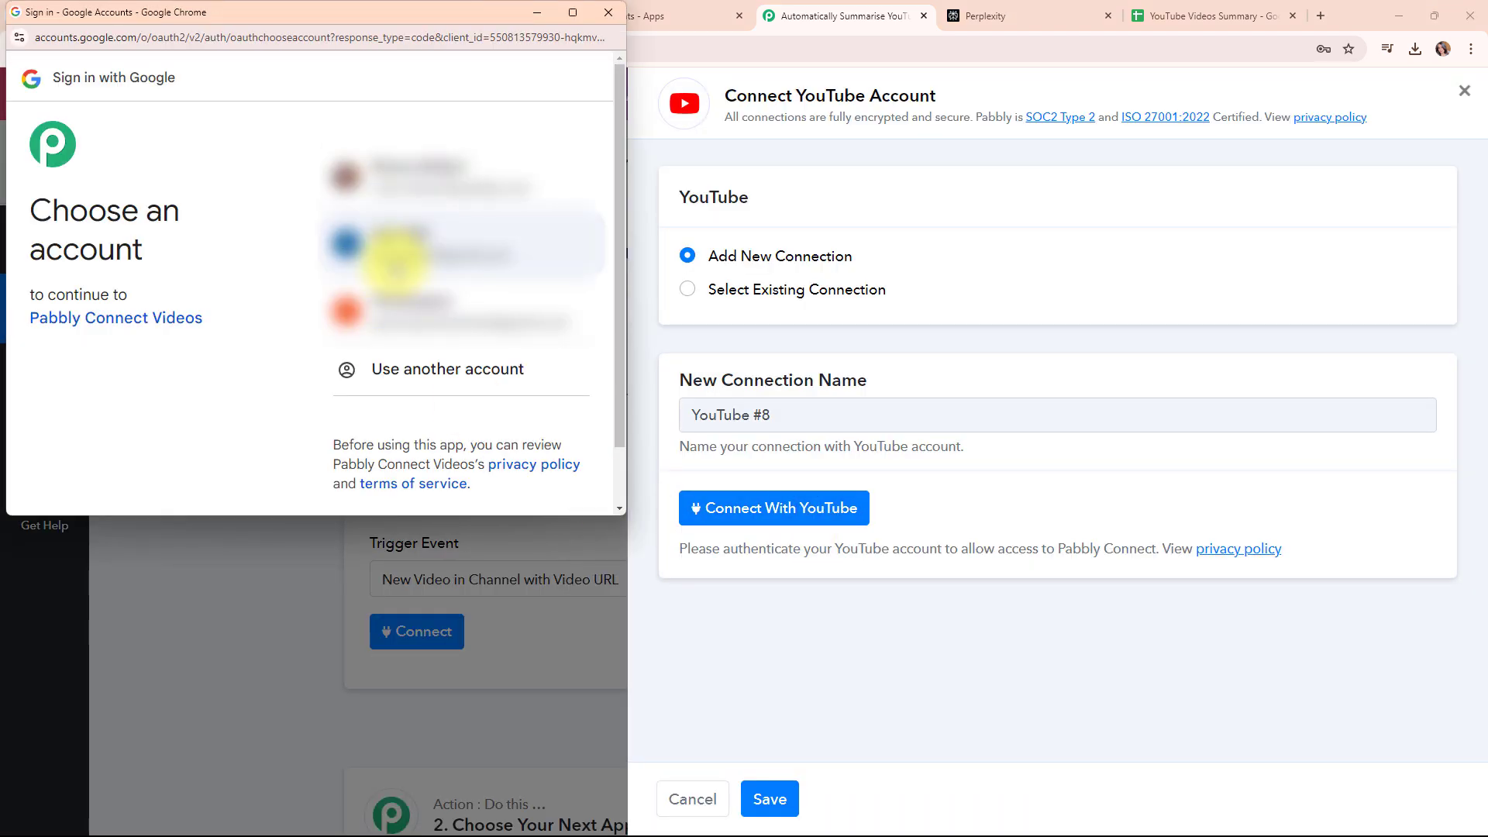
click(396, 263)
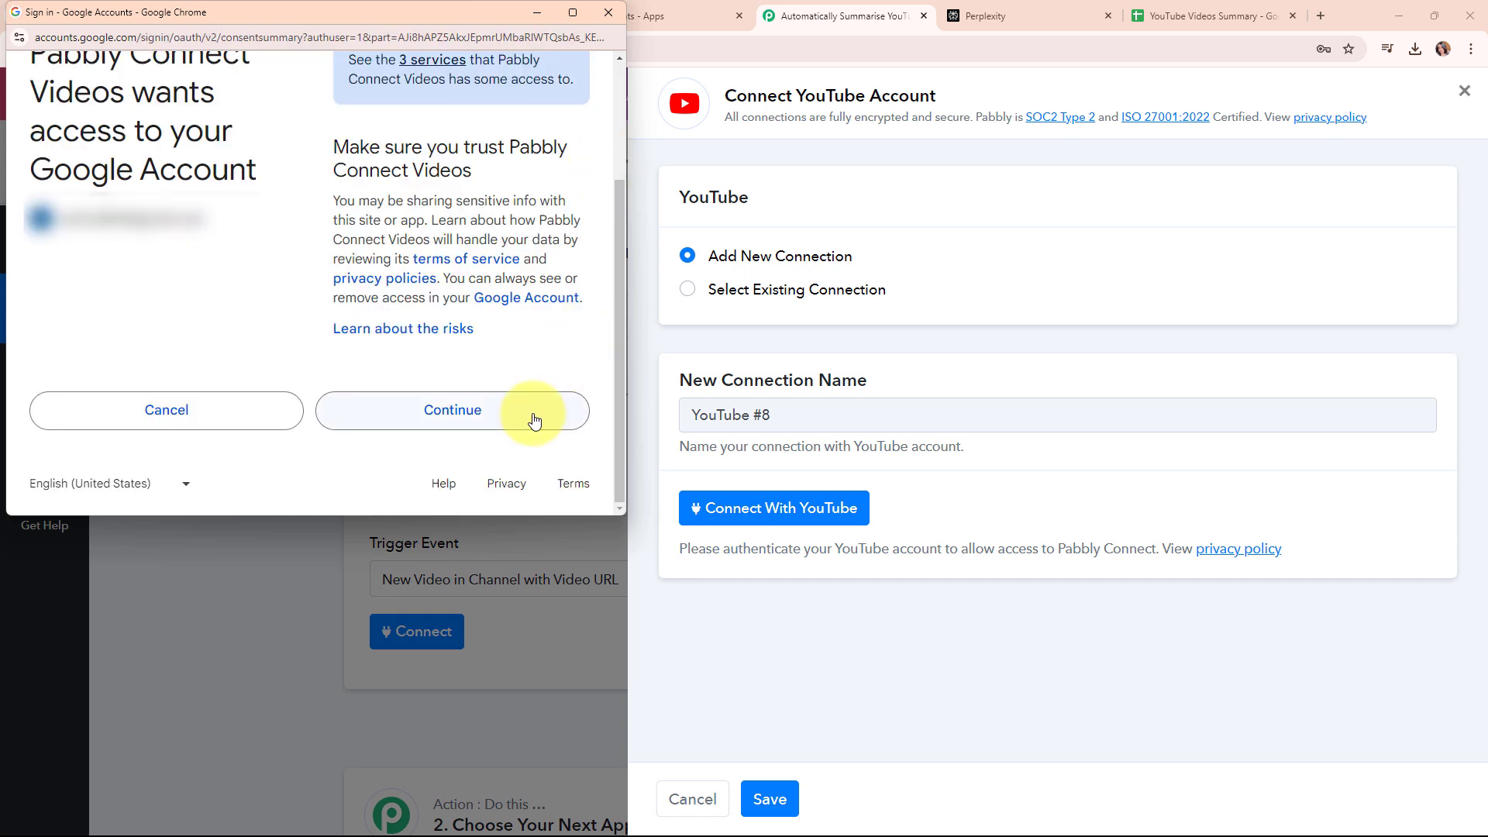
click(534, 420)
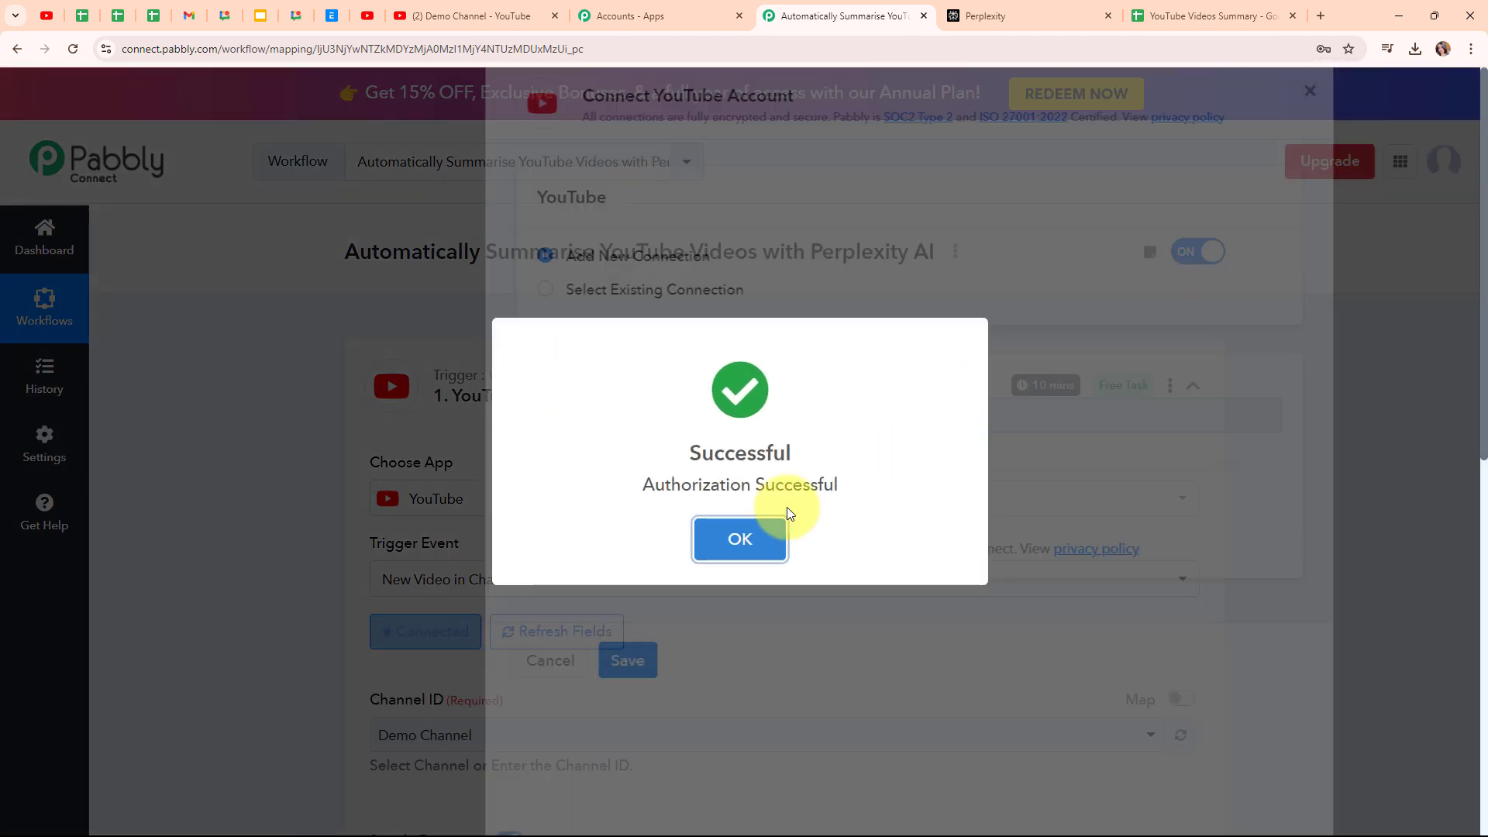
click(776, 530)
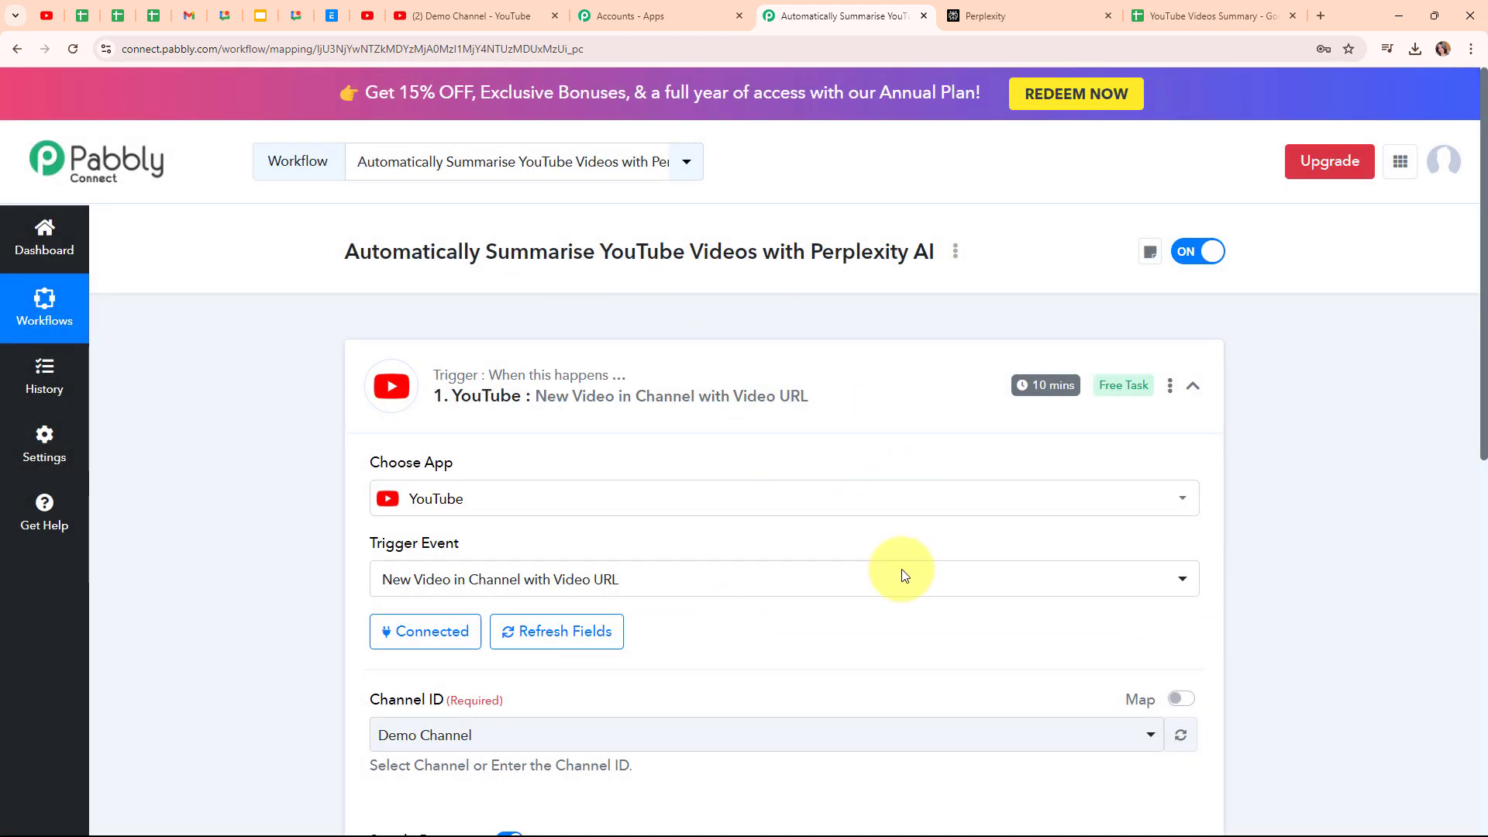
Check the Channel ID options of the YouTube trigger for Demo Channel.
scroll(844, 634, down, 3)
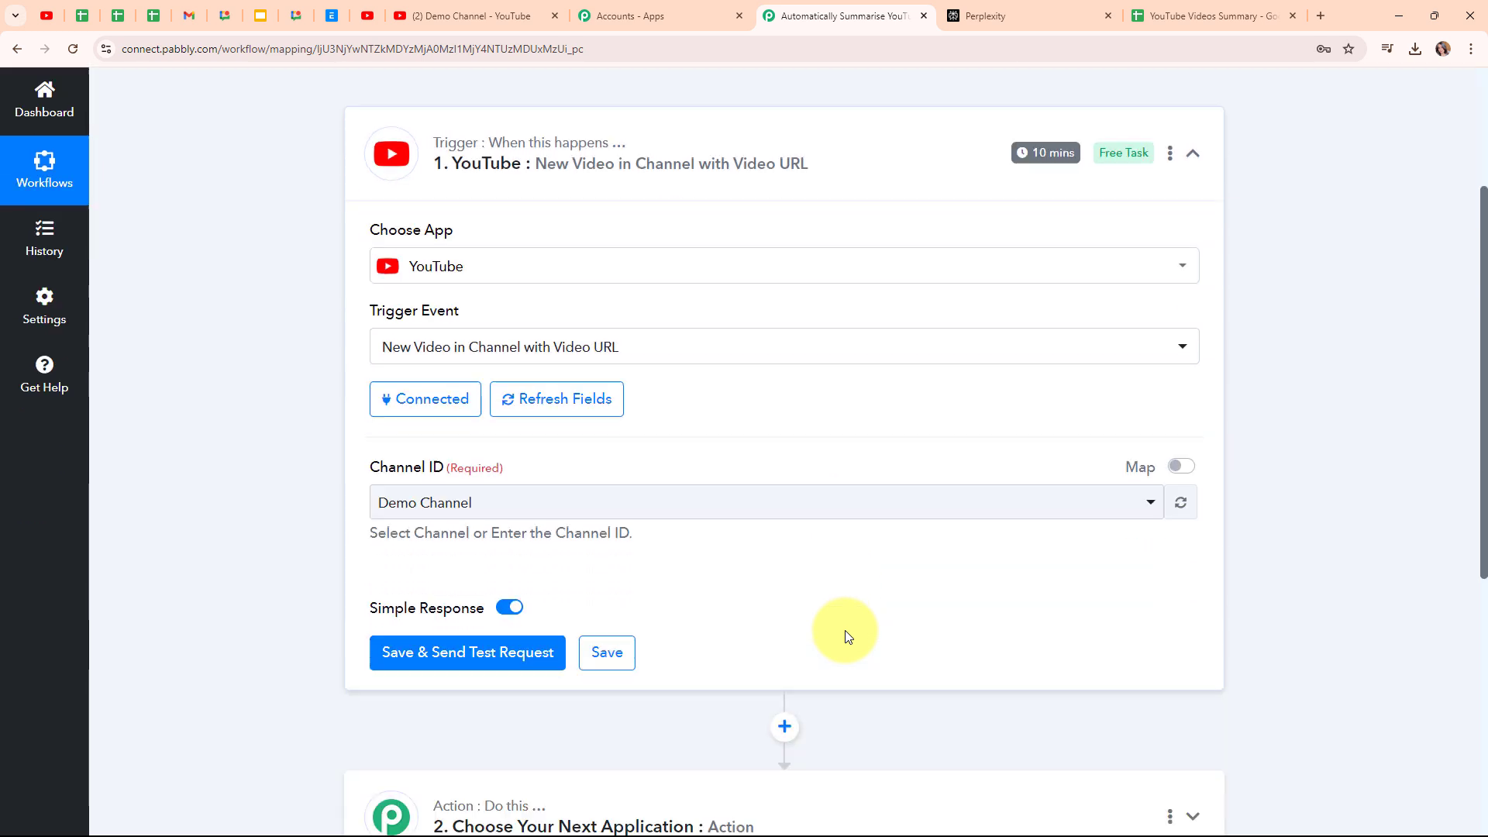
drag(372, 469, 429, 476)
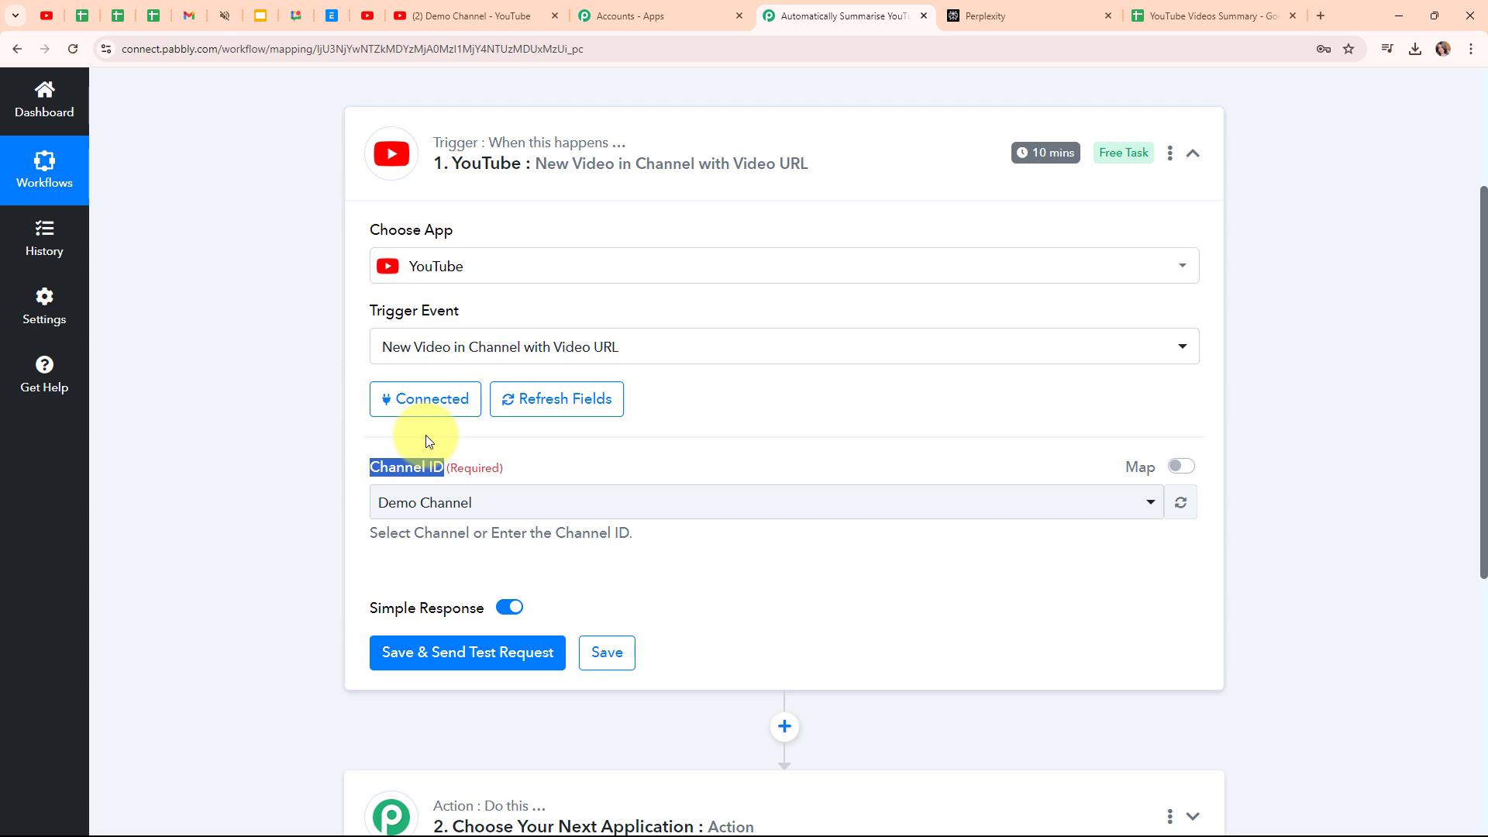
click(498, 517)
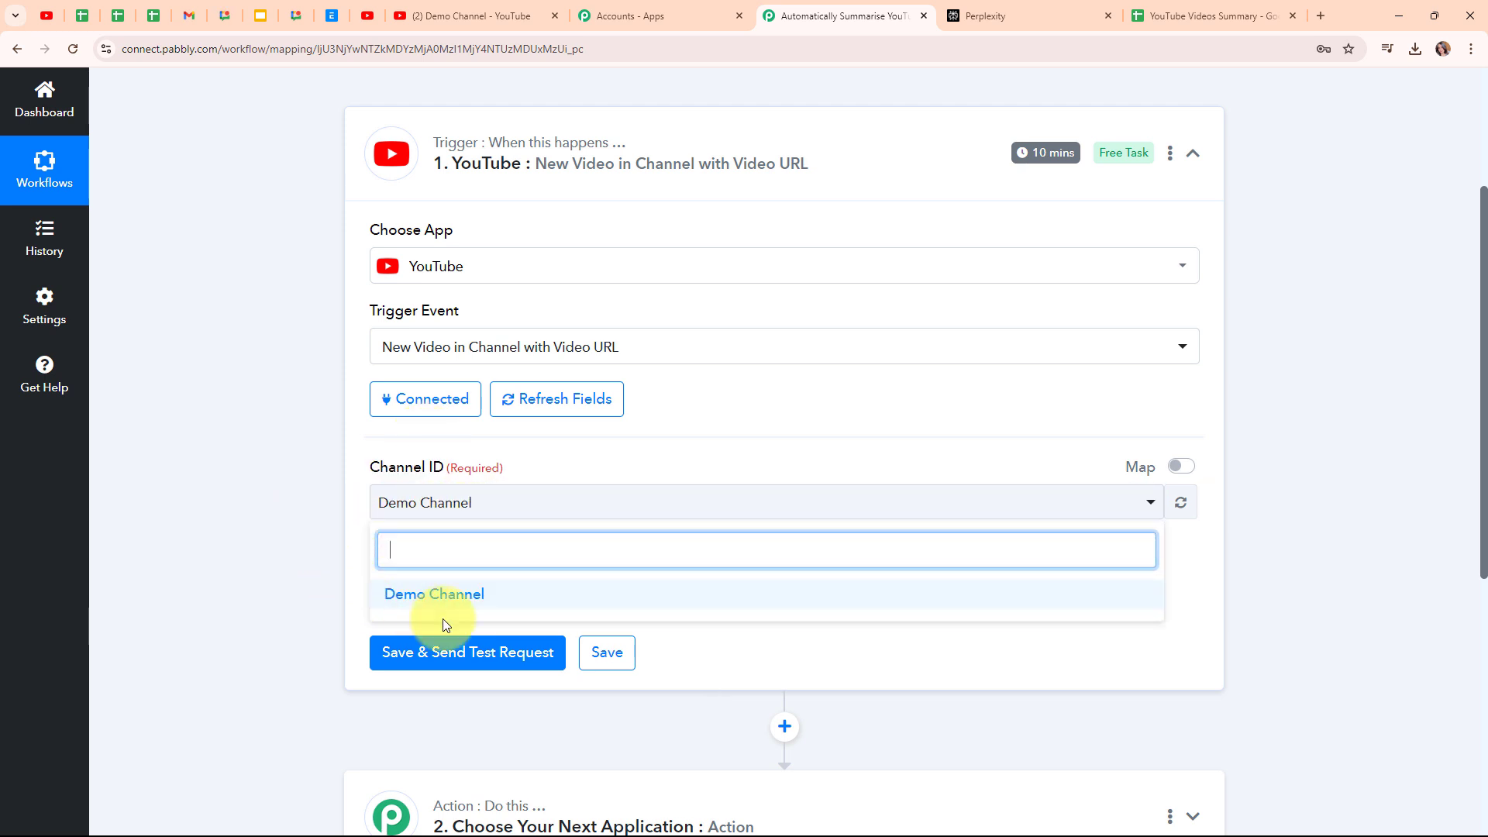
click(235, 502)
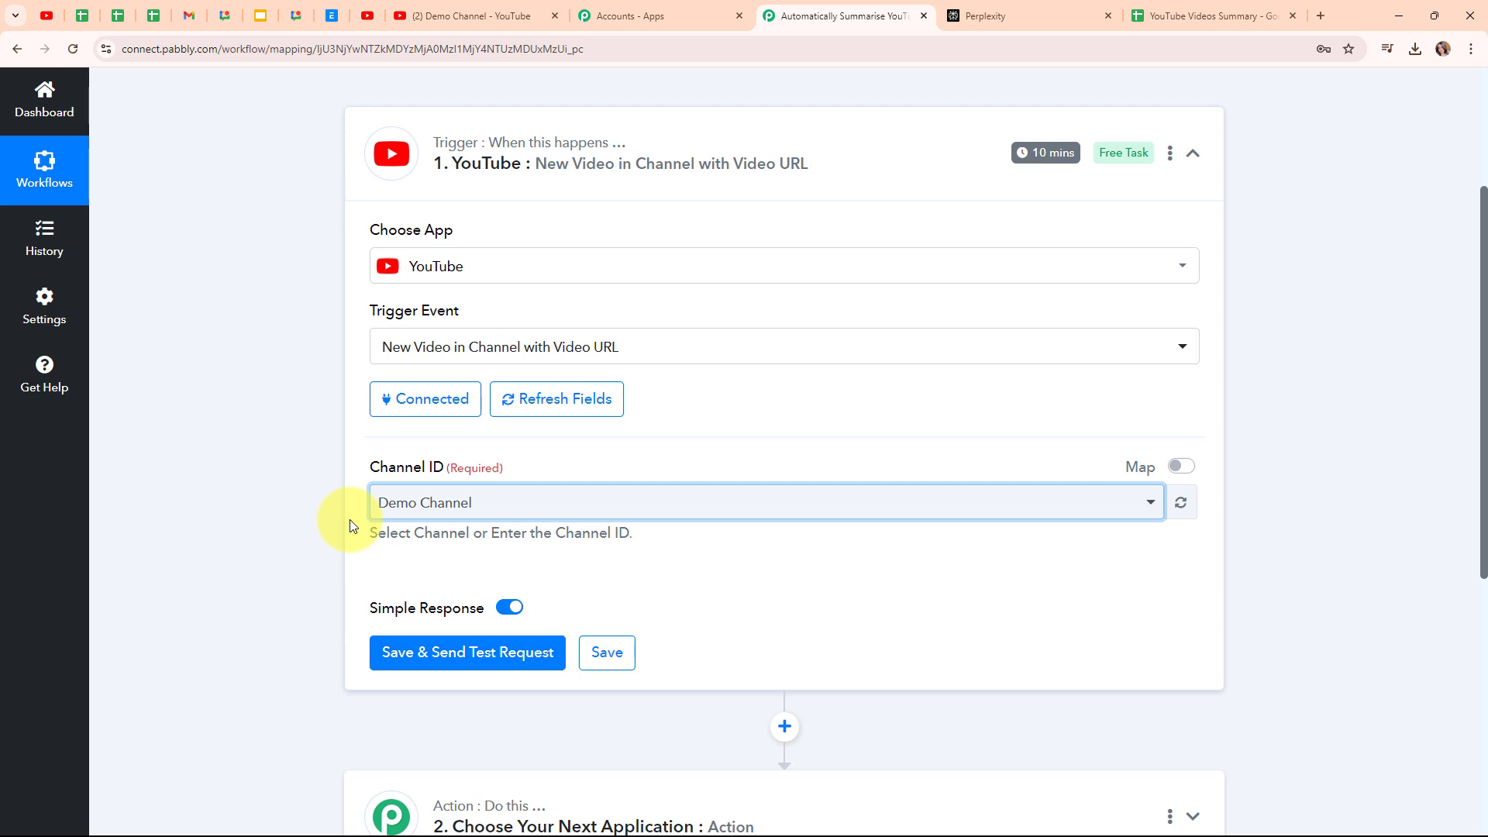
Switch to Demo Channel on YouTube and upload the video file MVI_2086.MP4 from the Downloads folder.
click(241, 444)
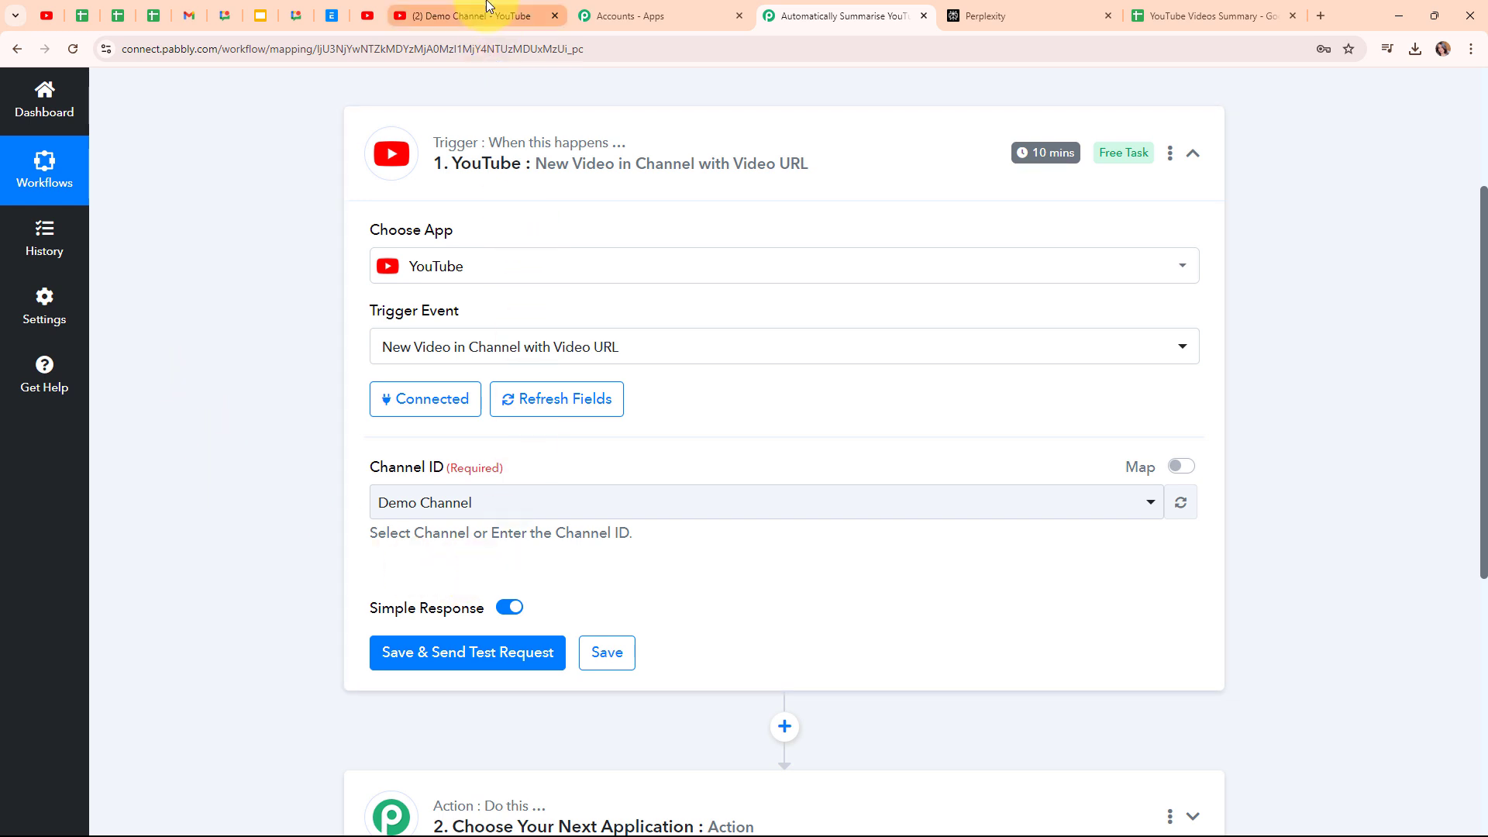
click(434, 15)
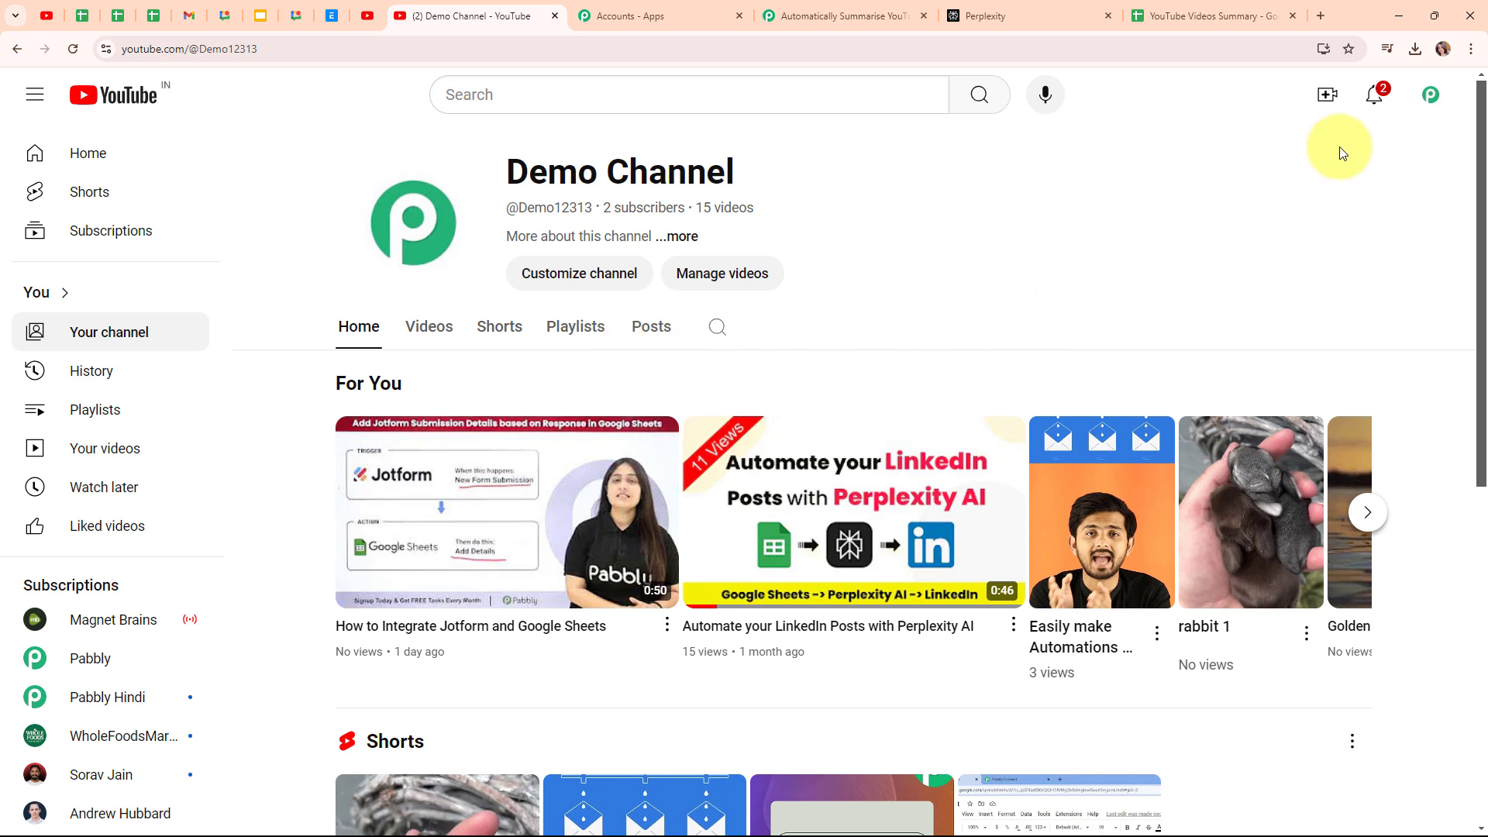
click(1329, 96)
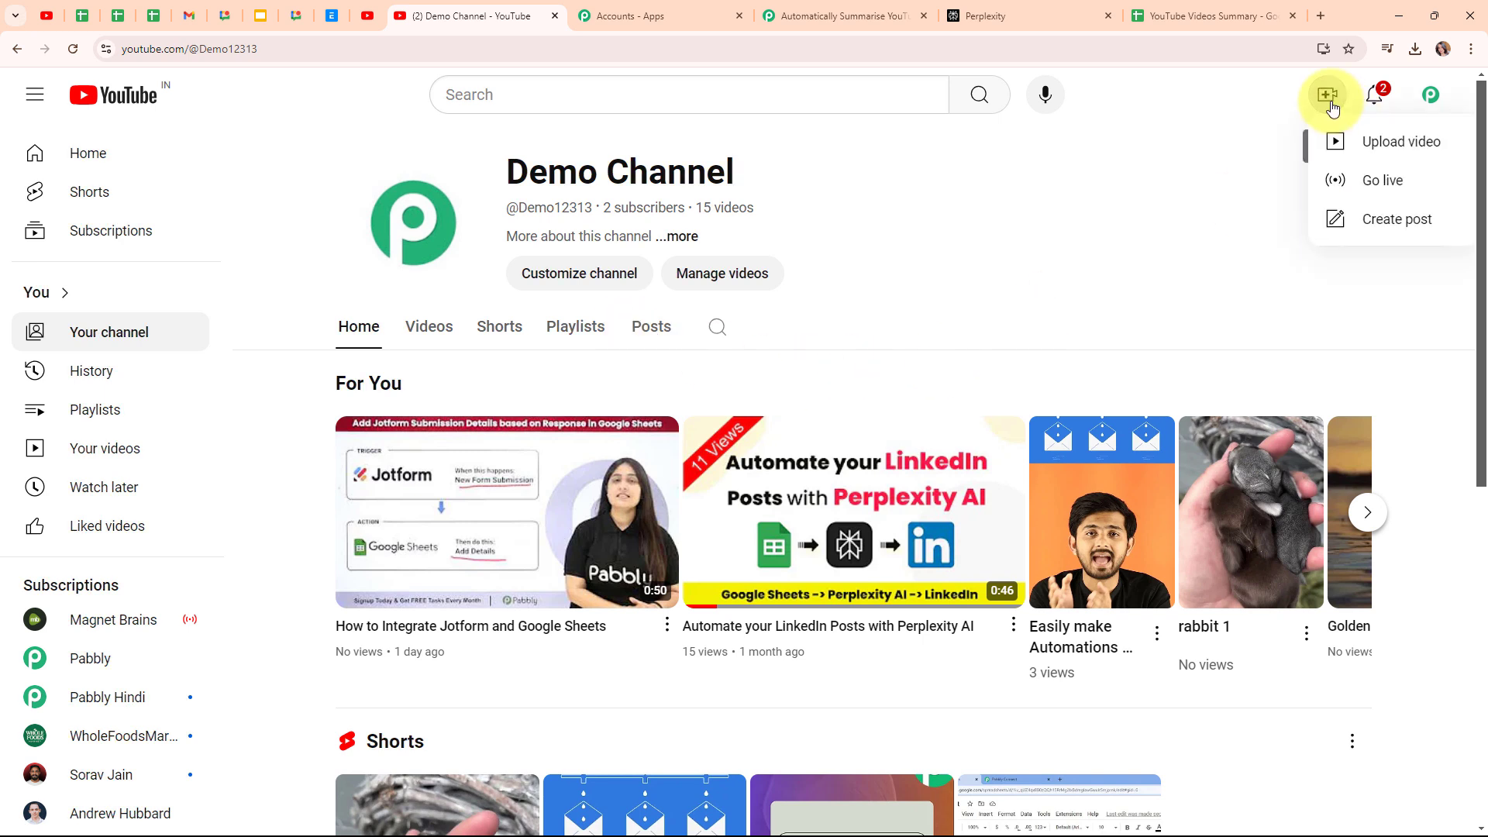
click(1395, 147)
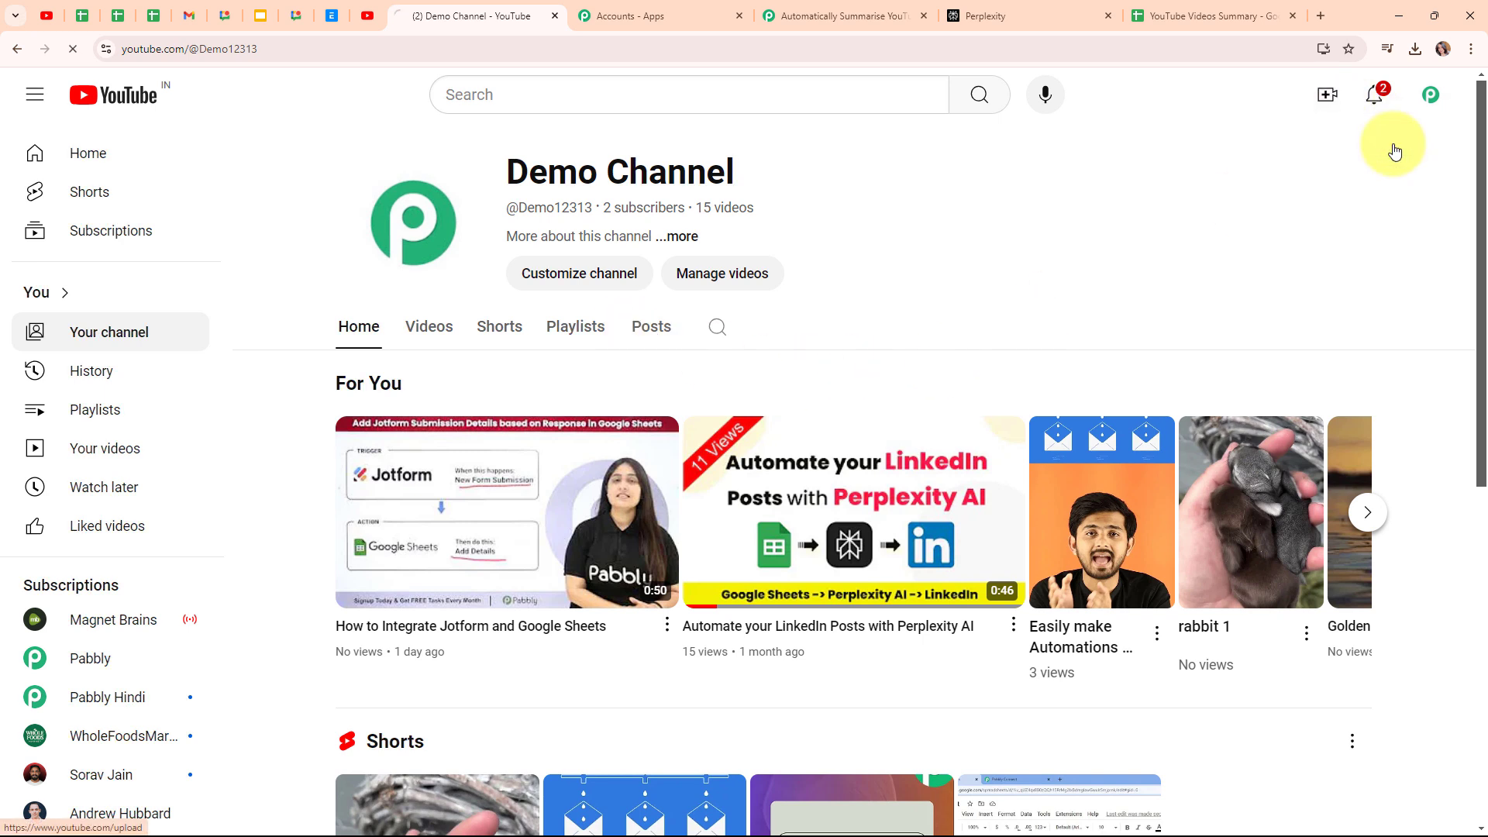
click(741, 573)
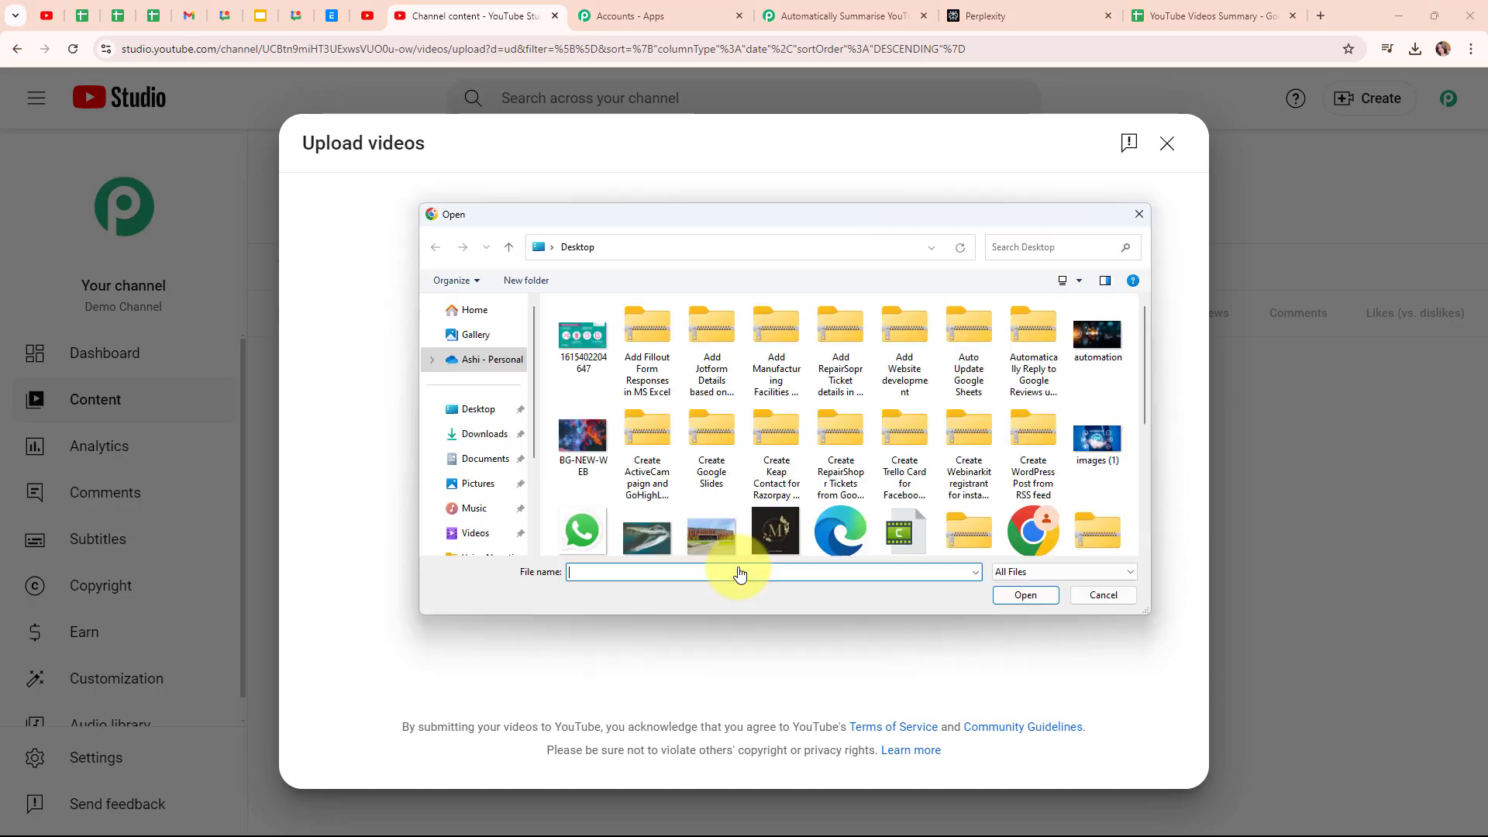
click(487, 434)
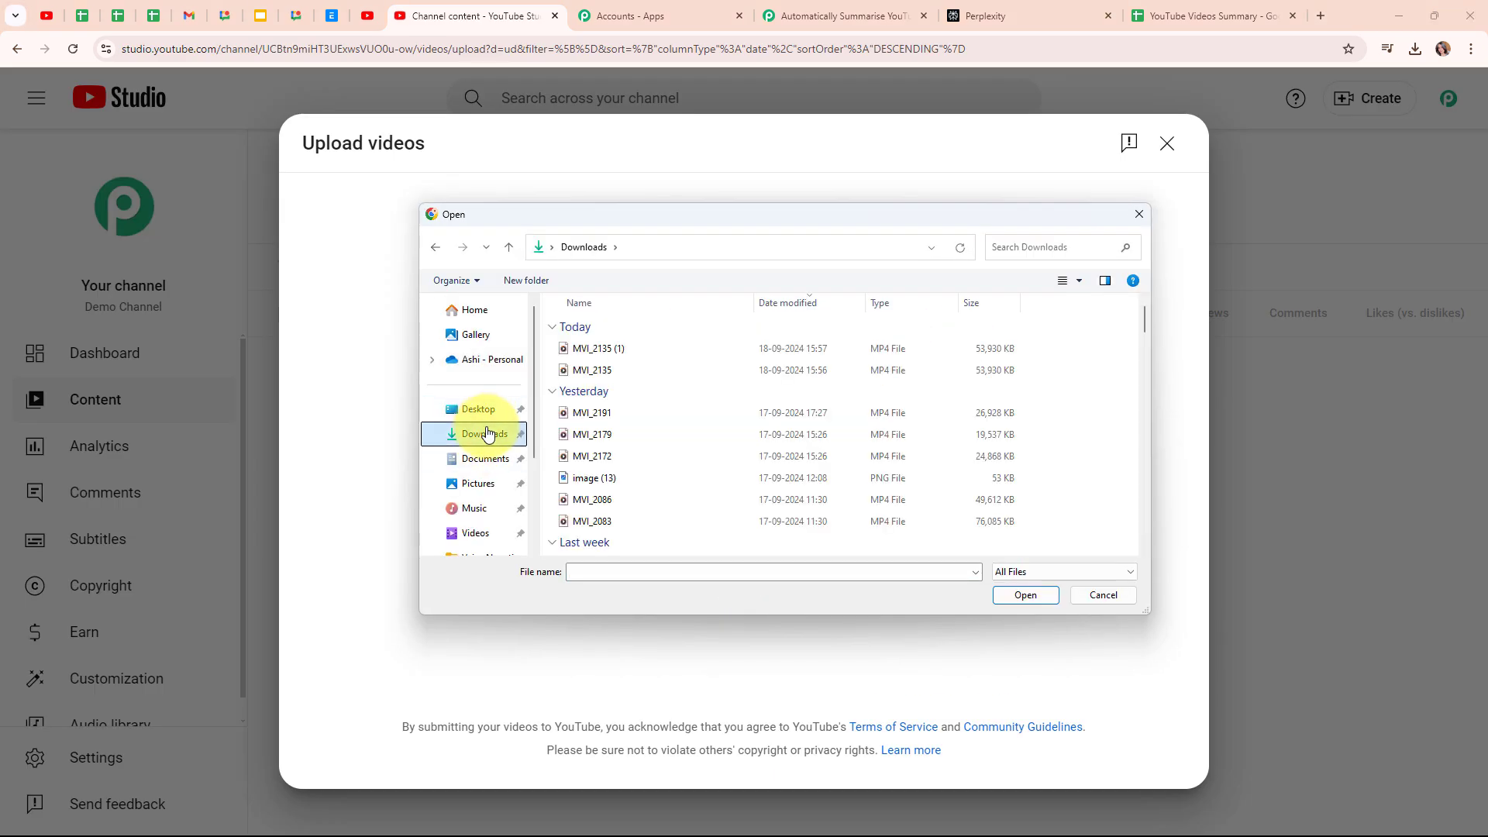
click(608, 419)
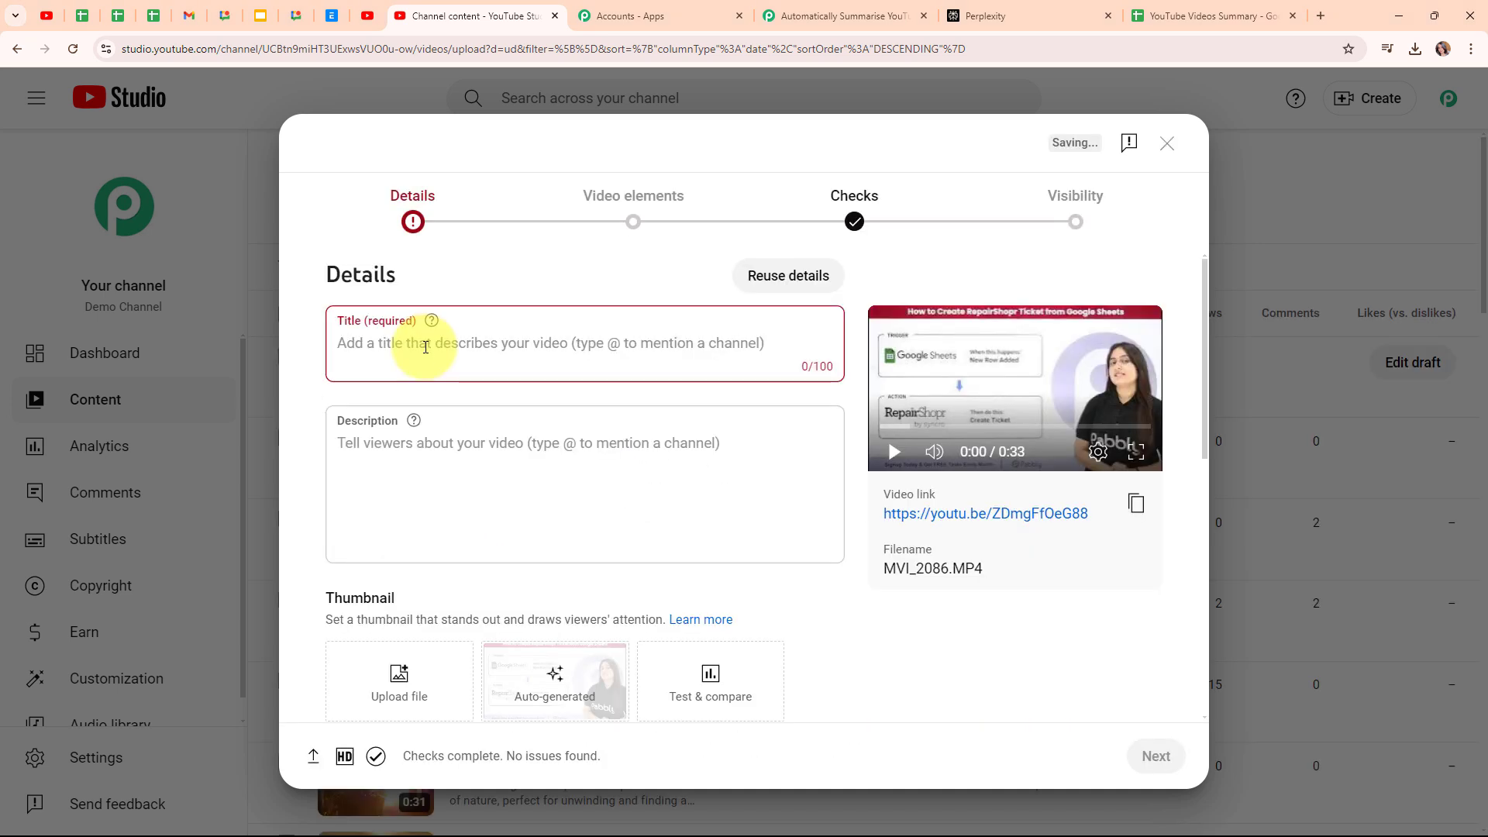
Title the video "How to Integrate RepairShopr with Google Sheets" and mark it as made for kids.
text(How to)
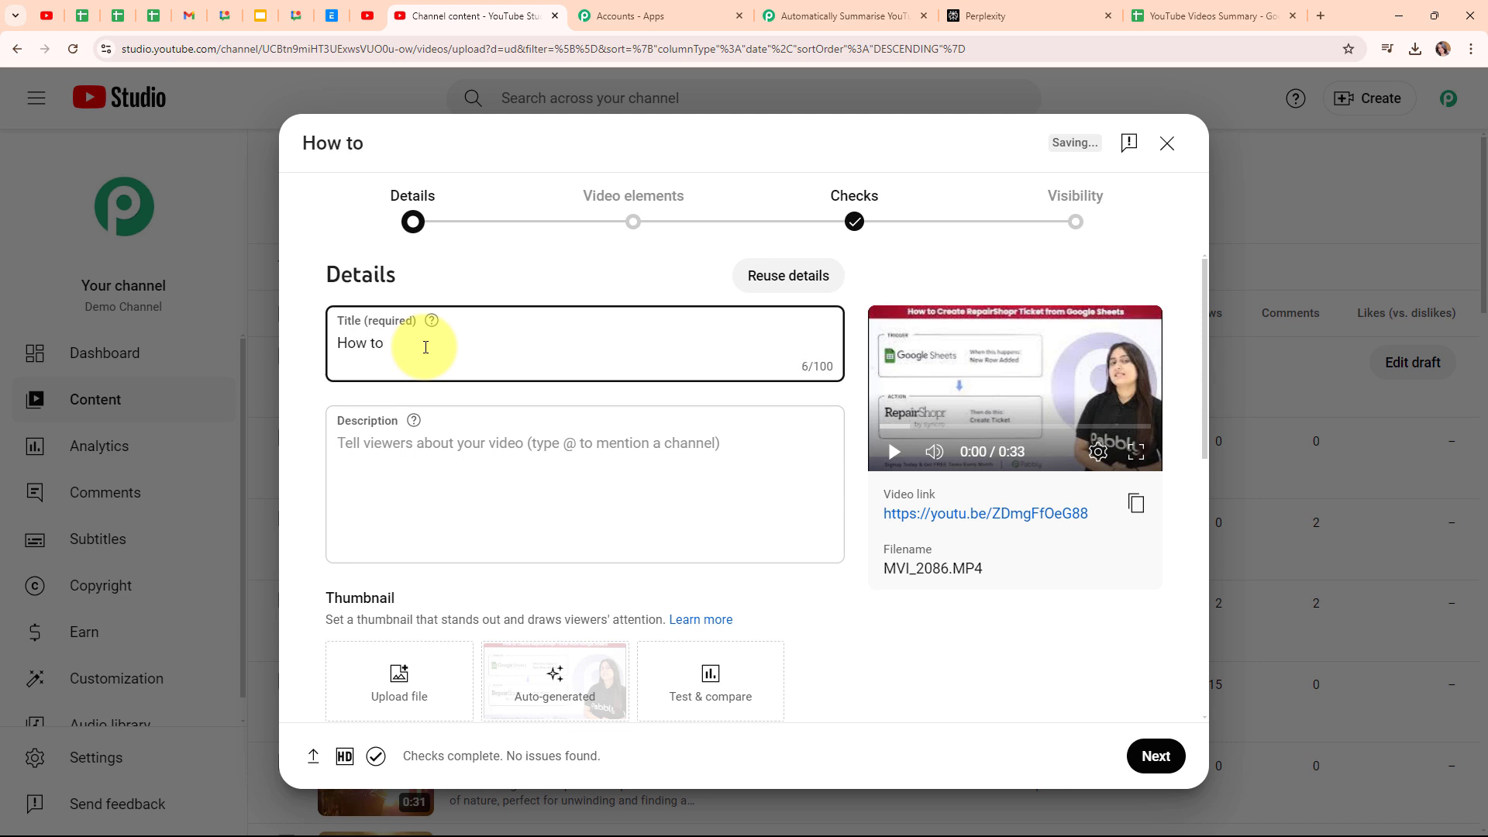
text( Integrate RepairShopr with Google Sheets)
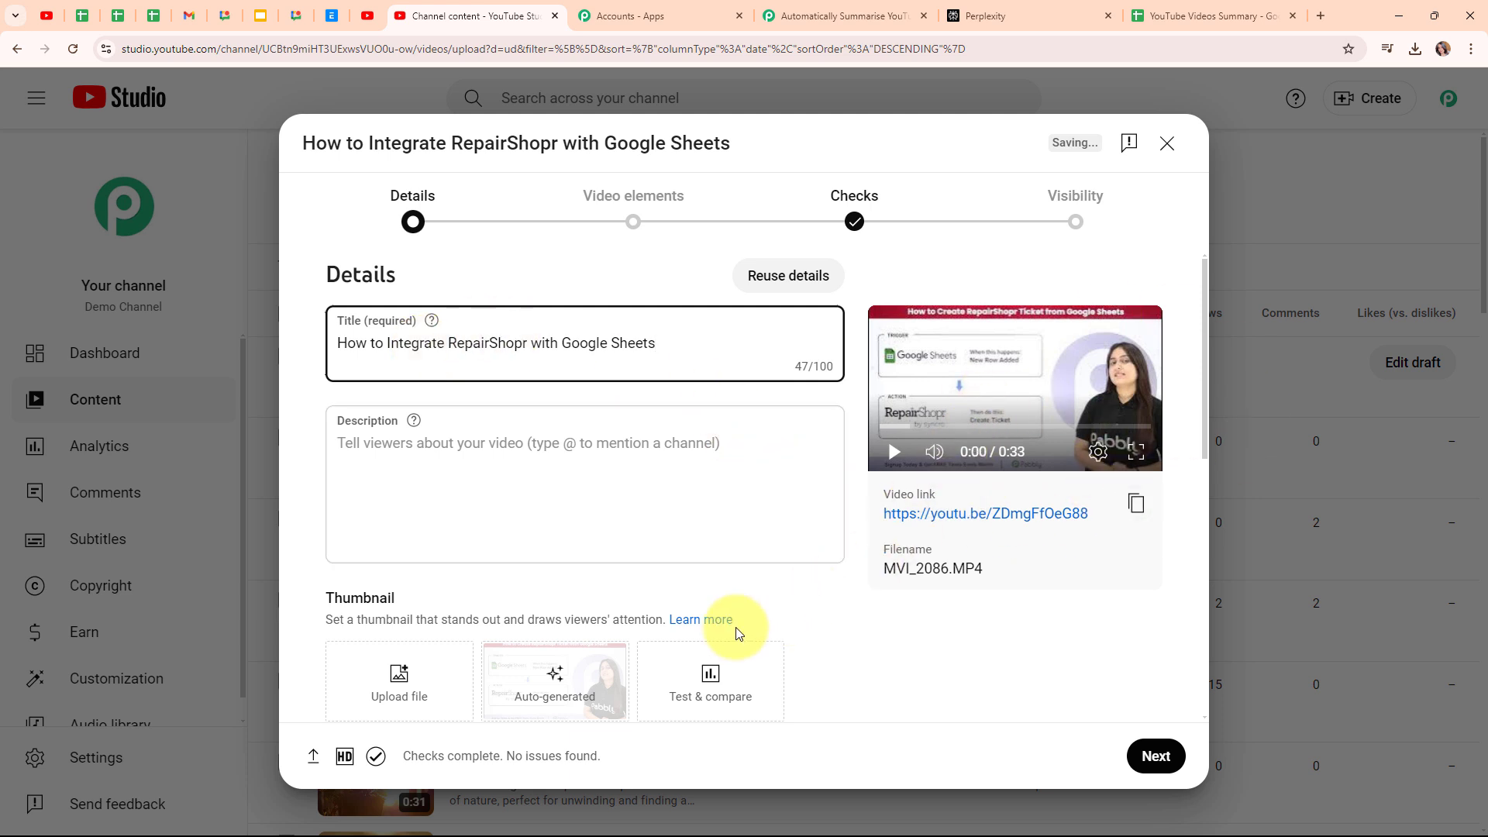
scroll(792, 586, down, 5)
scroll(793, 589, down, 2)
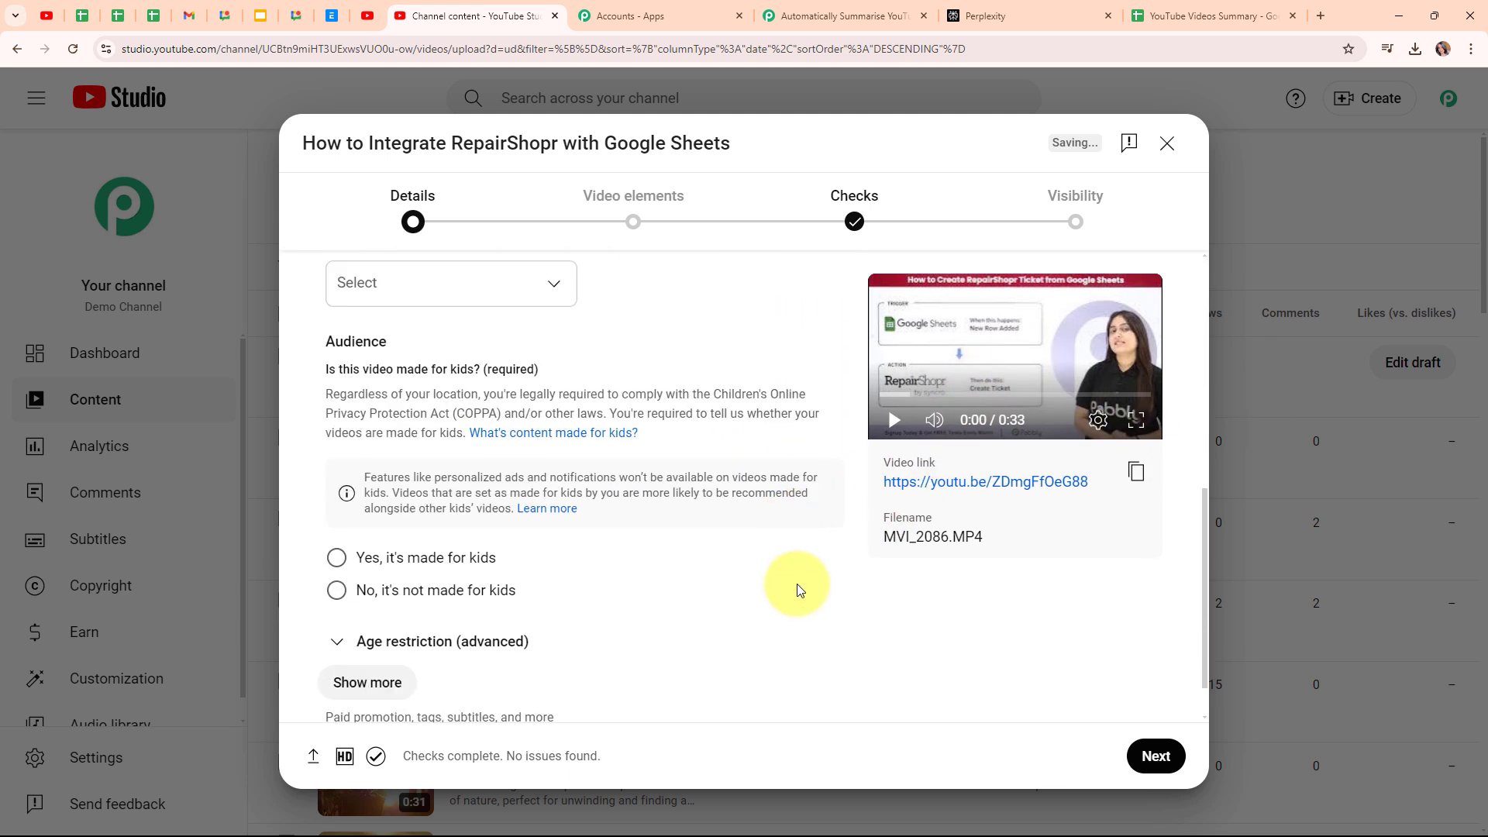
click(1160, 752)
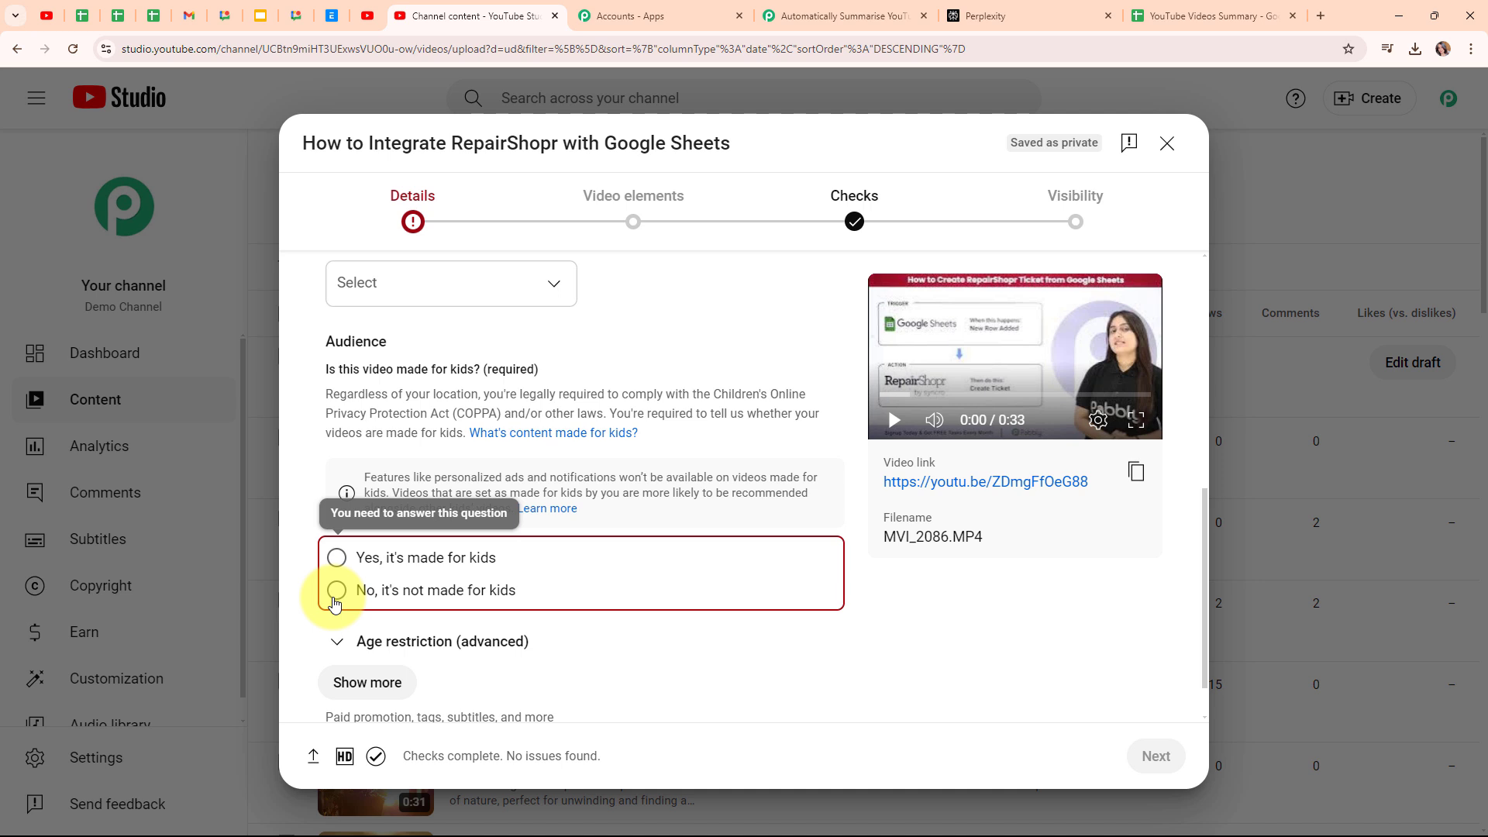
click(336, 558)
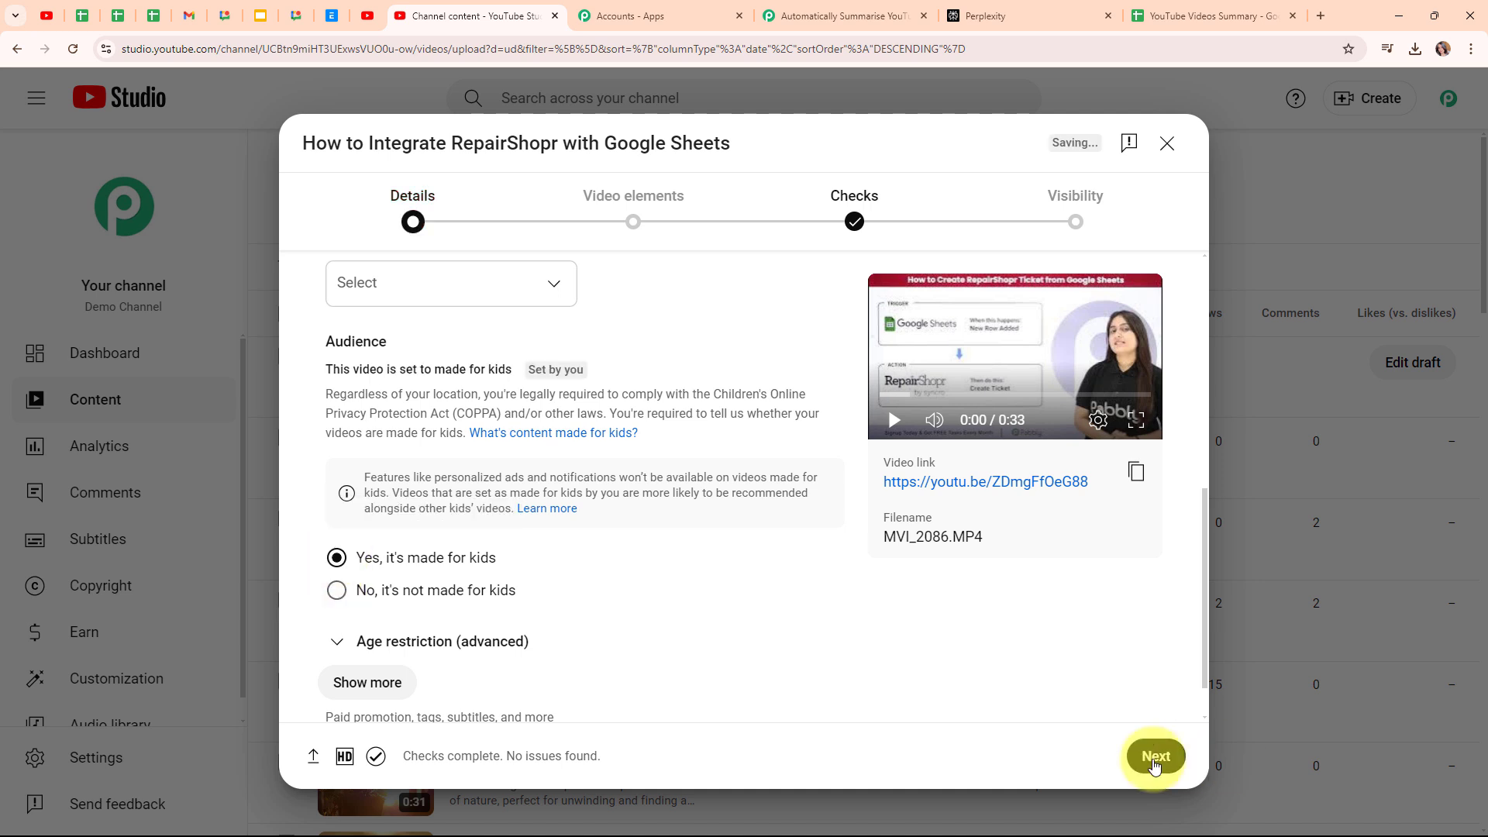
click(1155, 762)
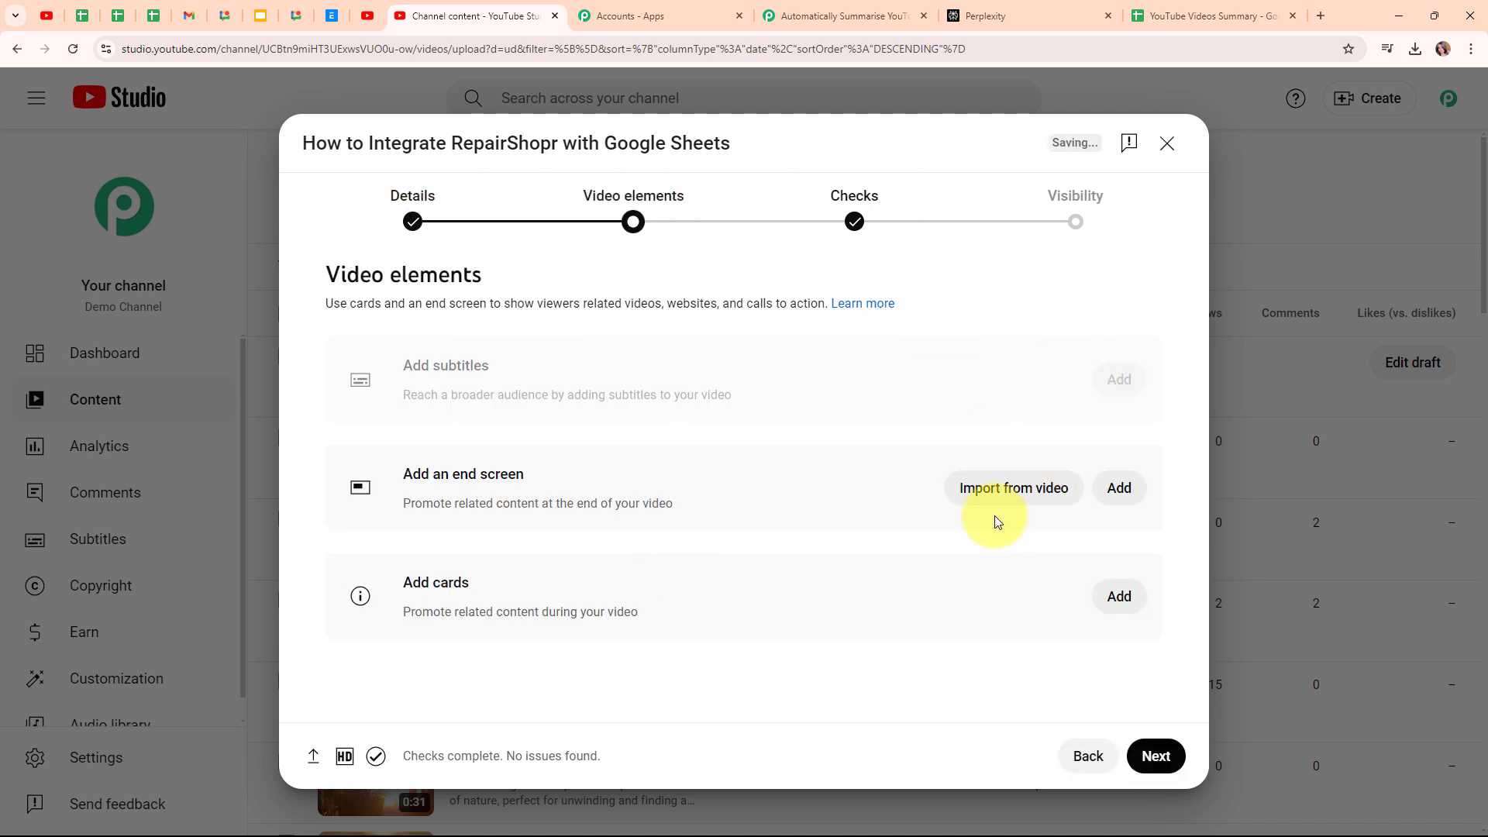
Skip the video elements, set the visibility to Public and publish the video.
click(1155, 756)
click(1155, 756)
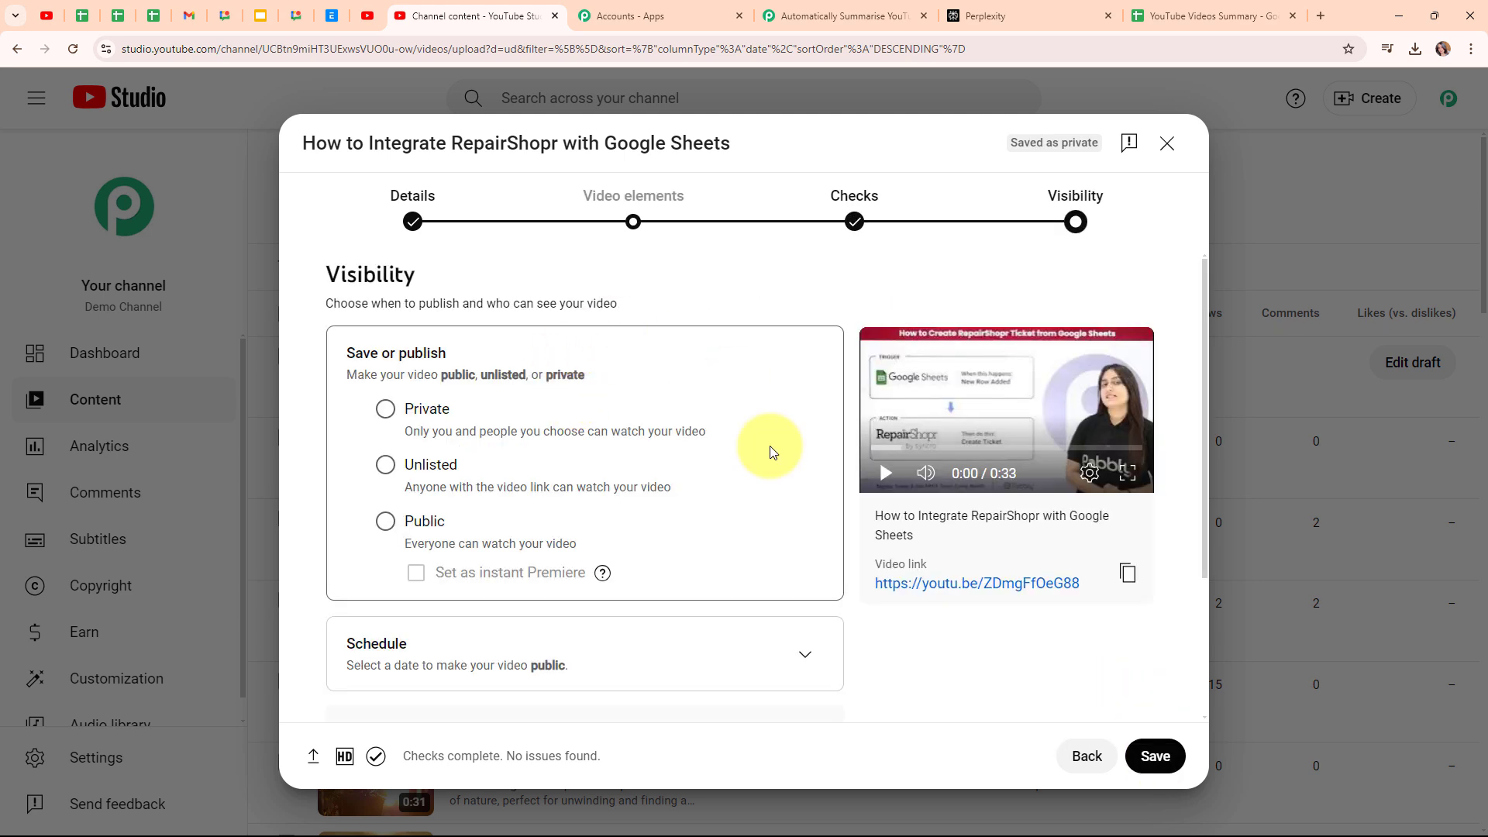
click(385, 521)
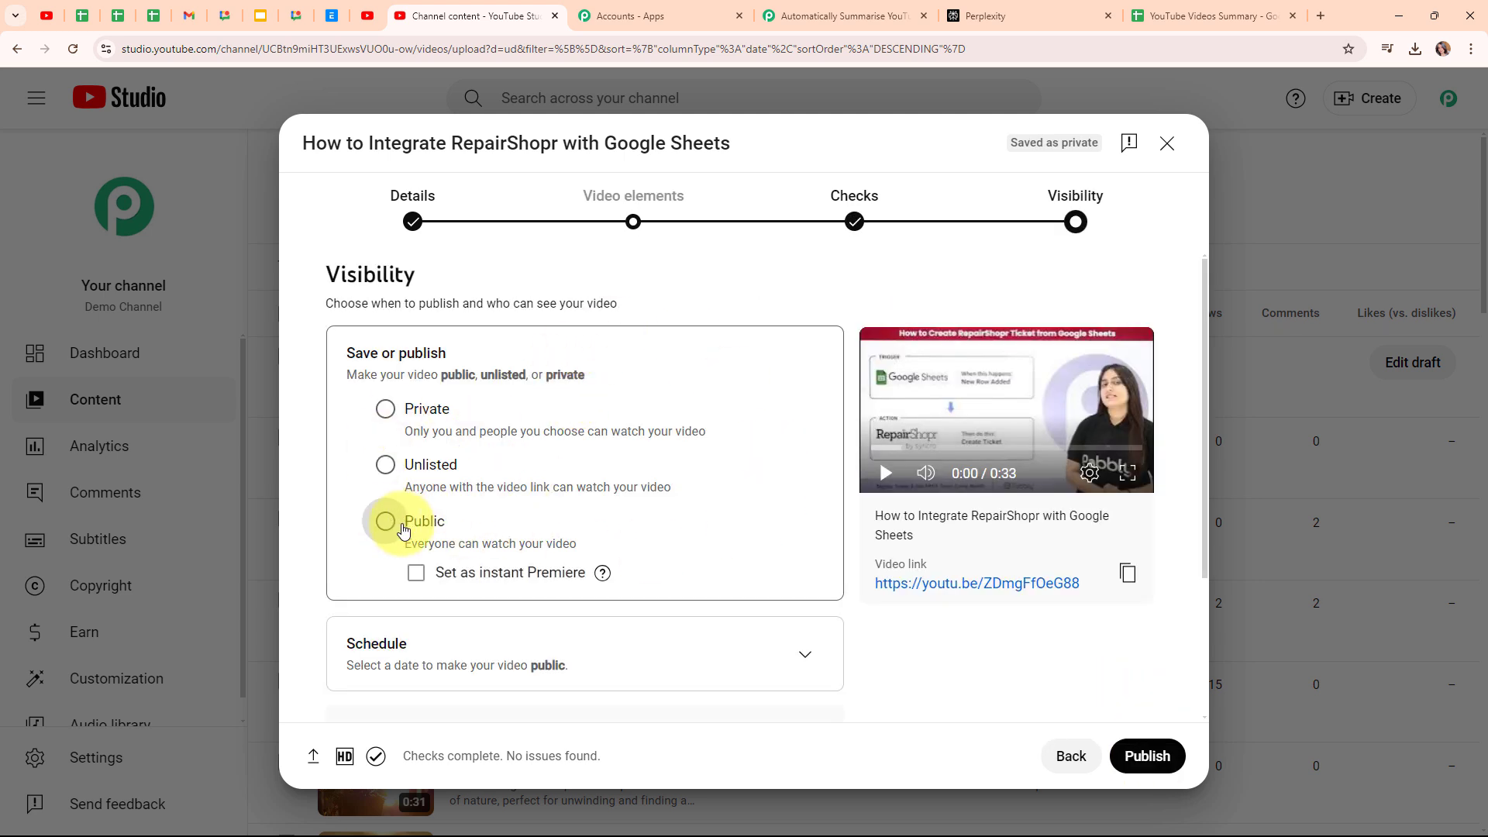
click(1147, 757)
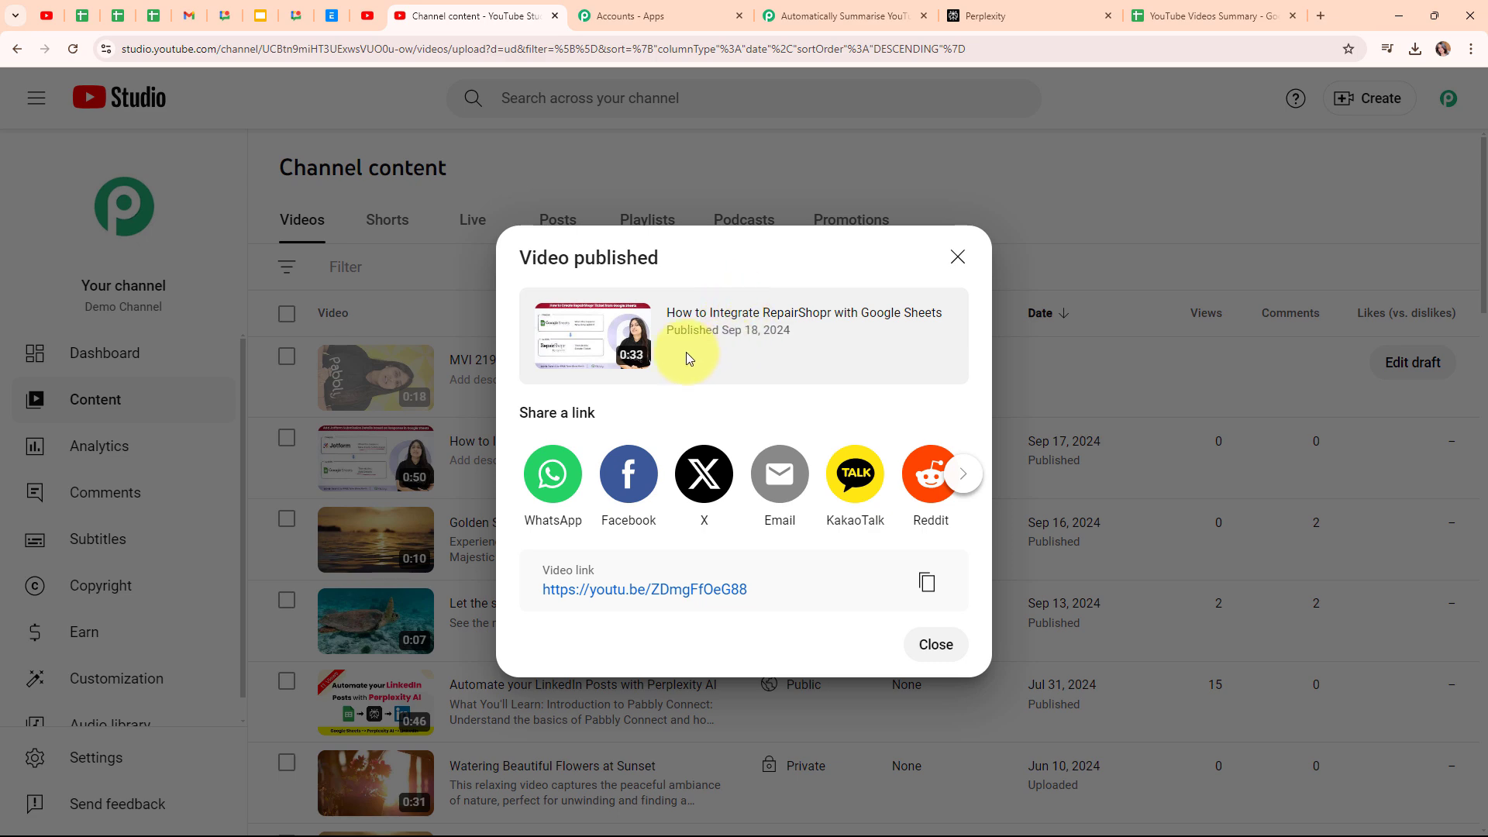
click(935, 644)
Return to the Pabbly Connect workflow, then save the YouTube trigger and send a test request.
click(845, 16)
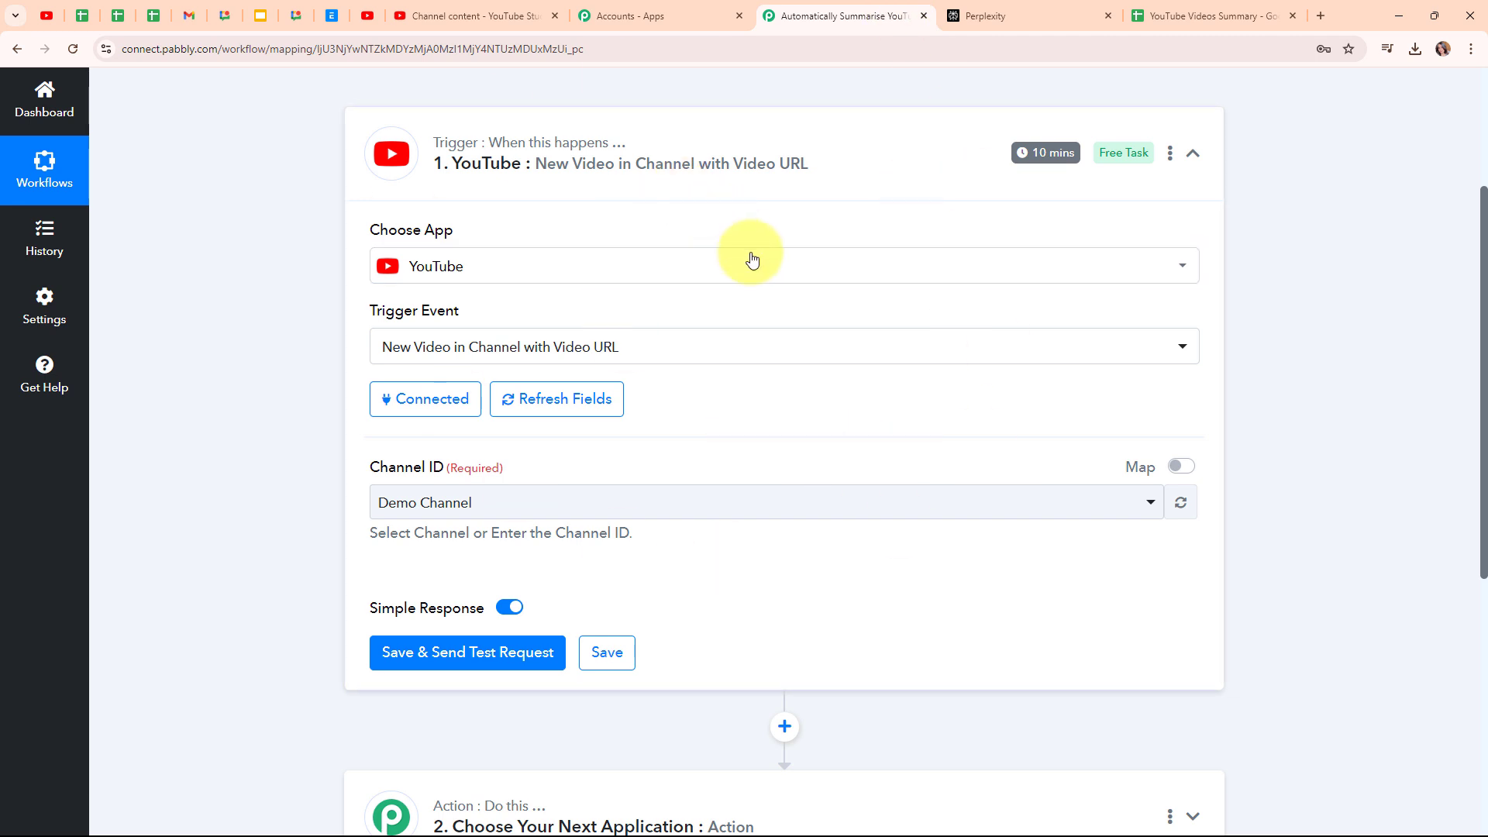
click(452, 673)
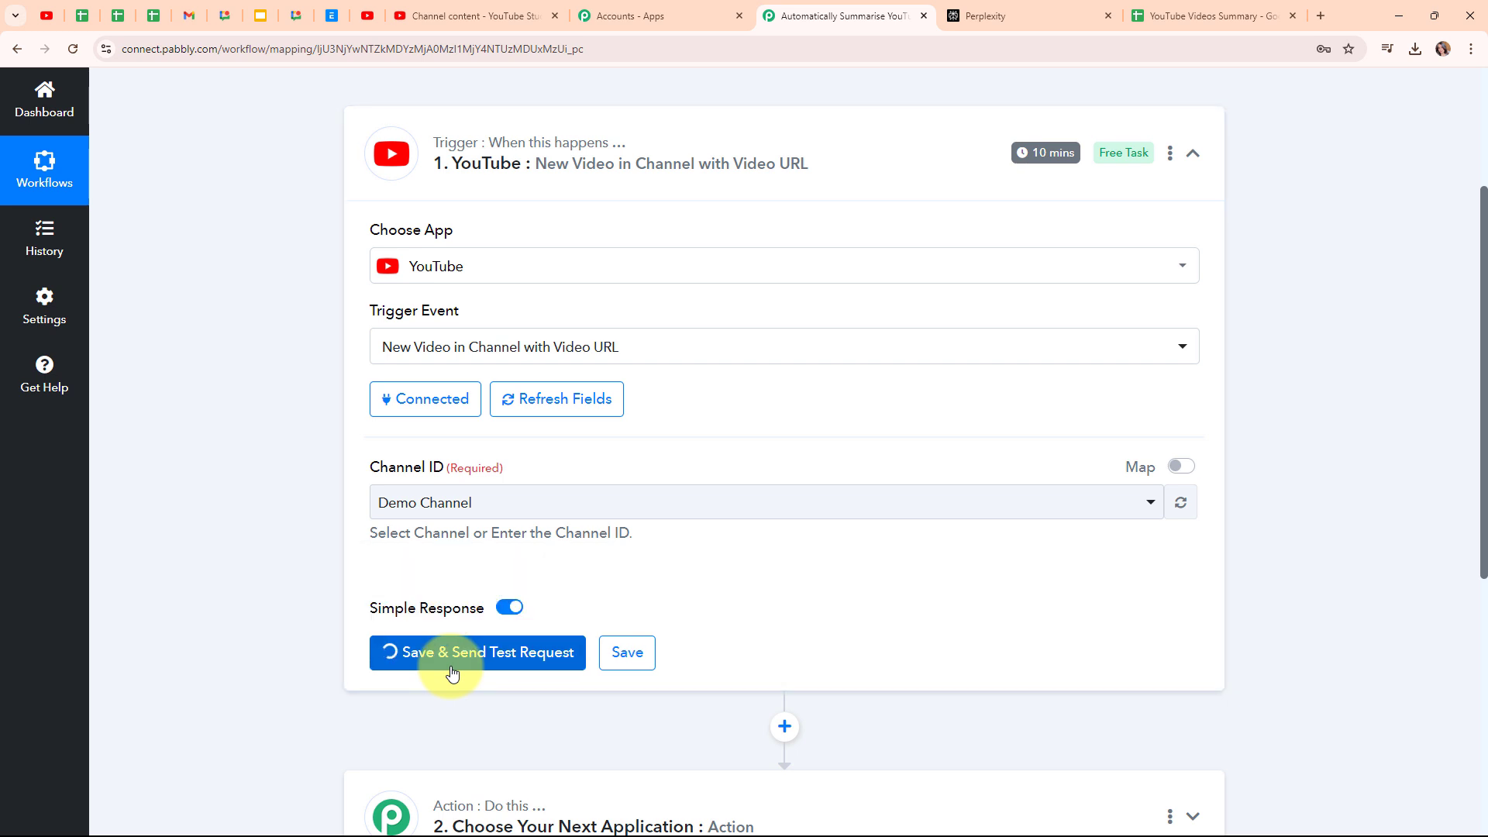
scroll(1333, 612, down, 6)
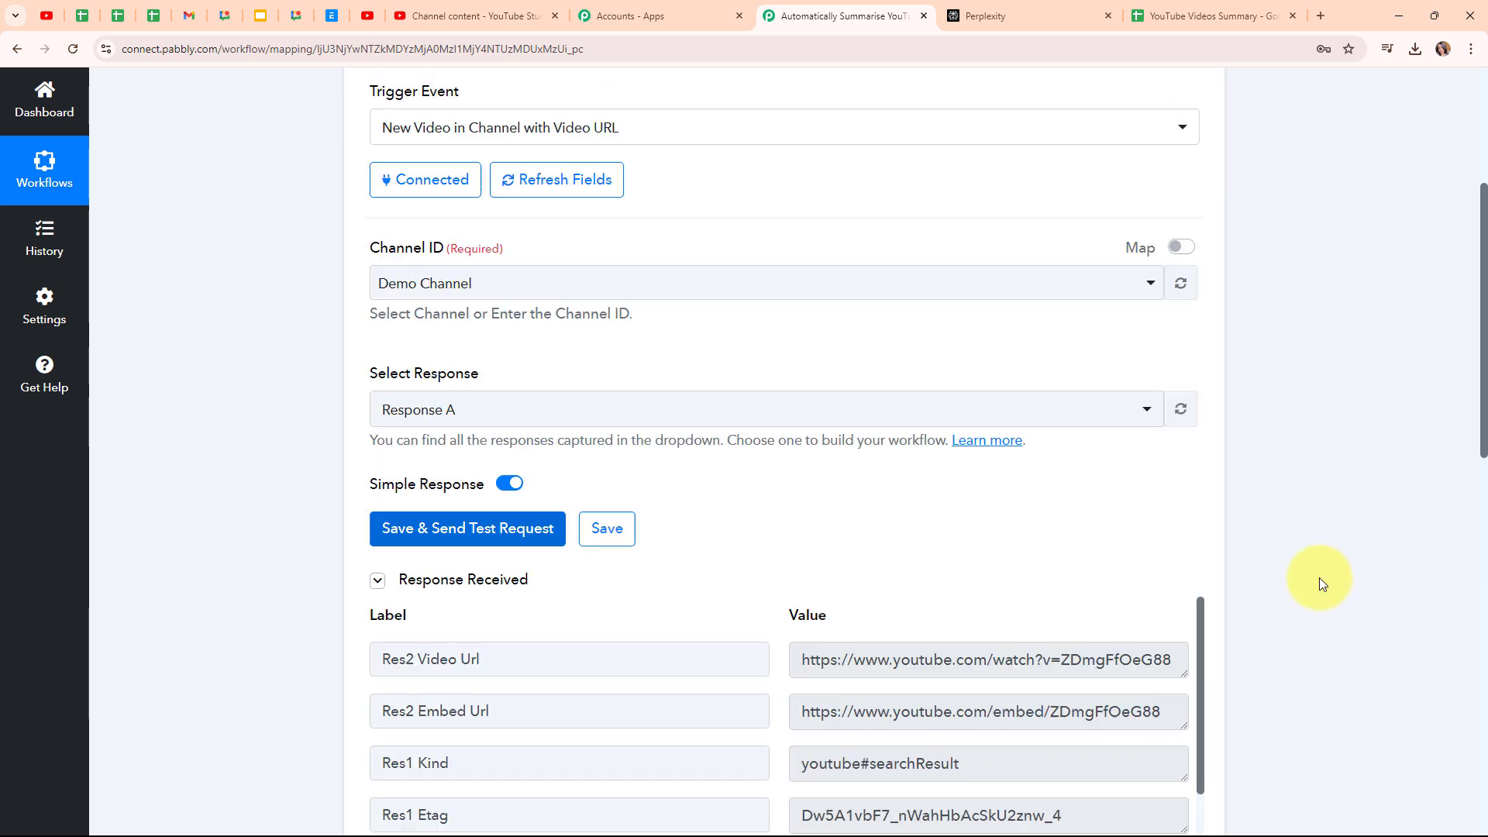
scroll(1319, 575, down, 1)
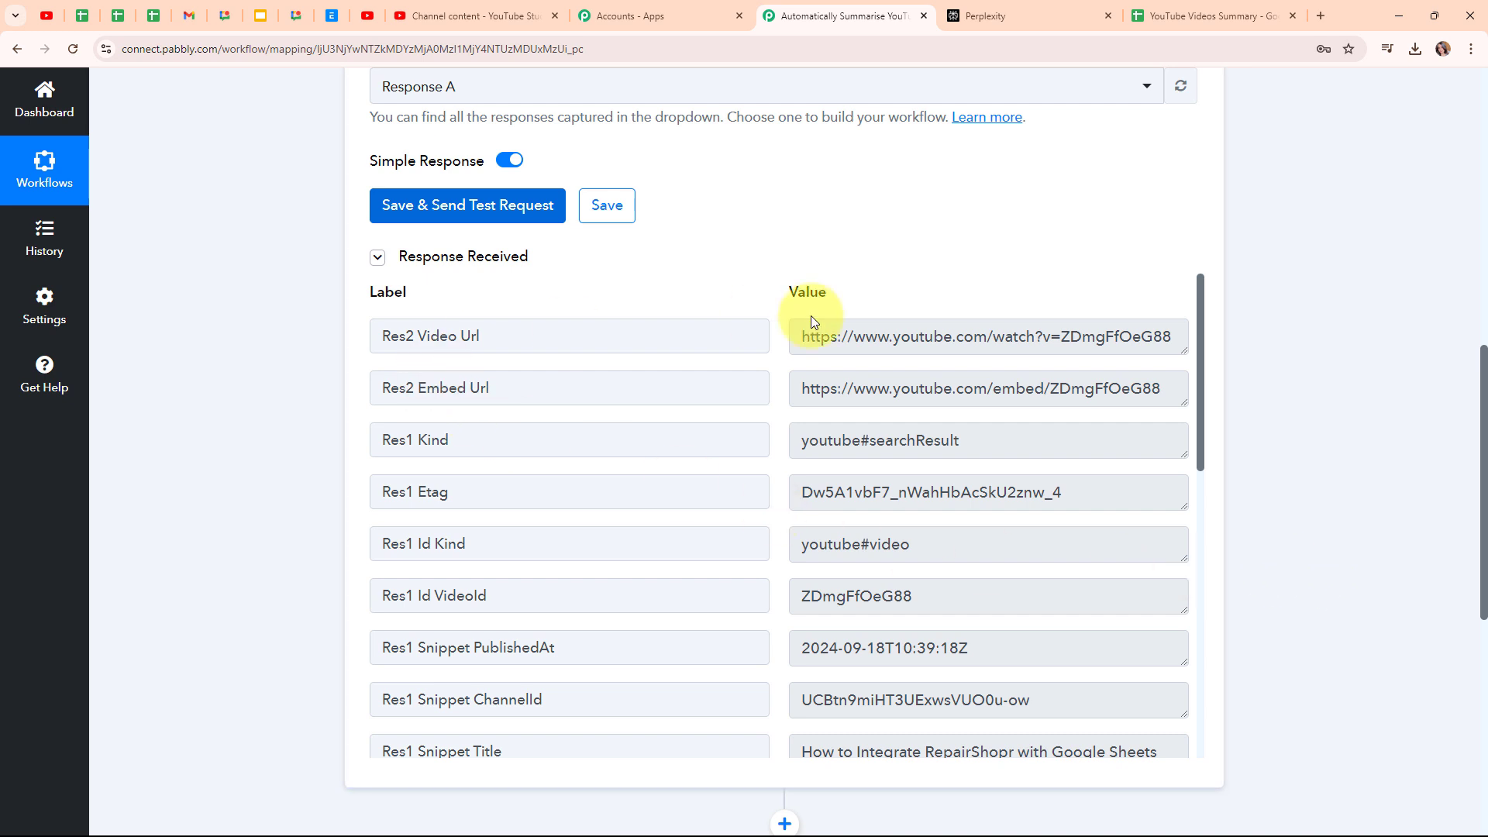
Examine the trigger's received response, including the video URL, kind, publishing time, title, description, thumbnails and channel title.
drag(794, 338, 1214, 356)
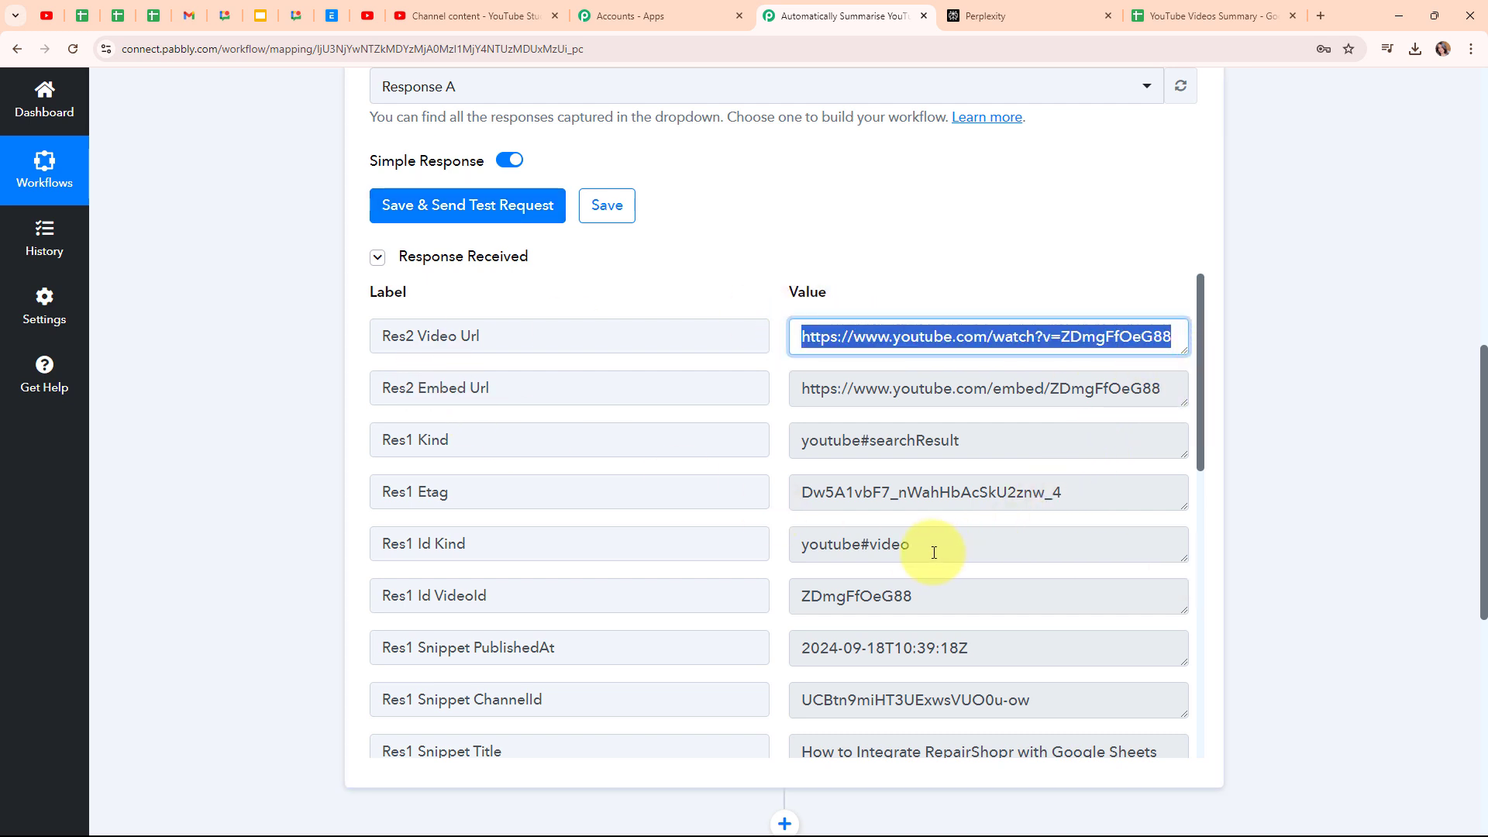
drag(939, 552, 760, 543)
scroll(1004, 498, down, 3)
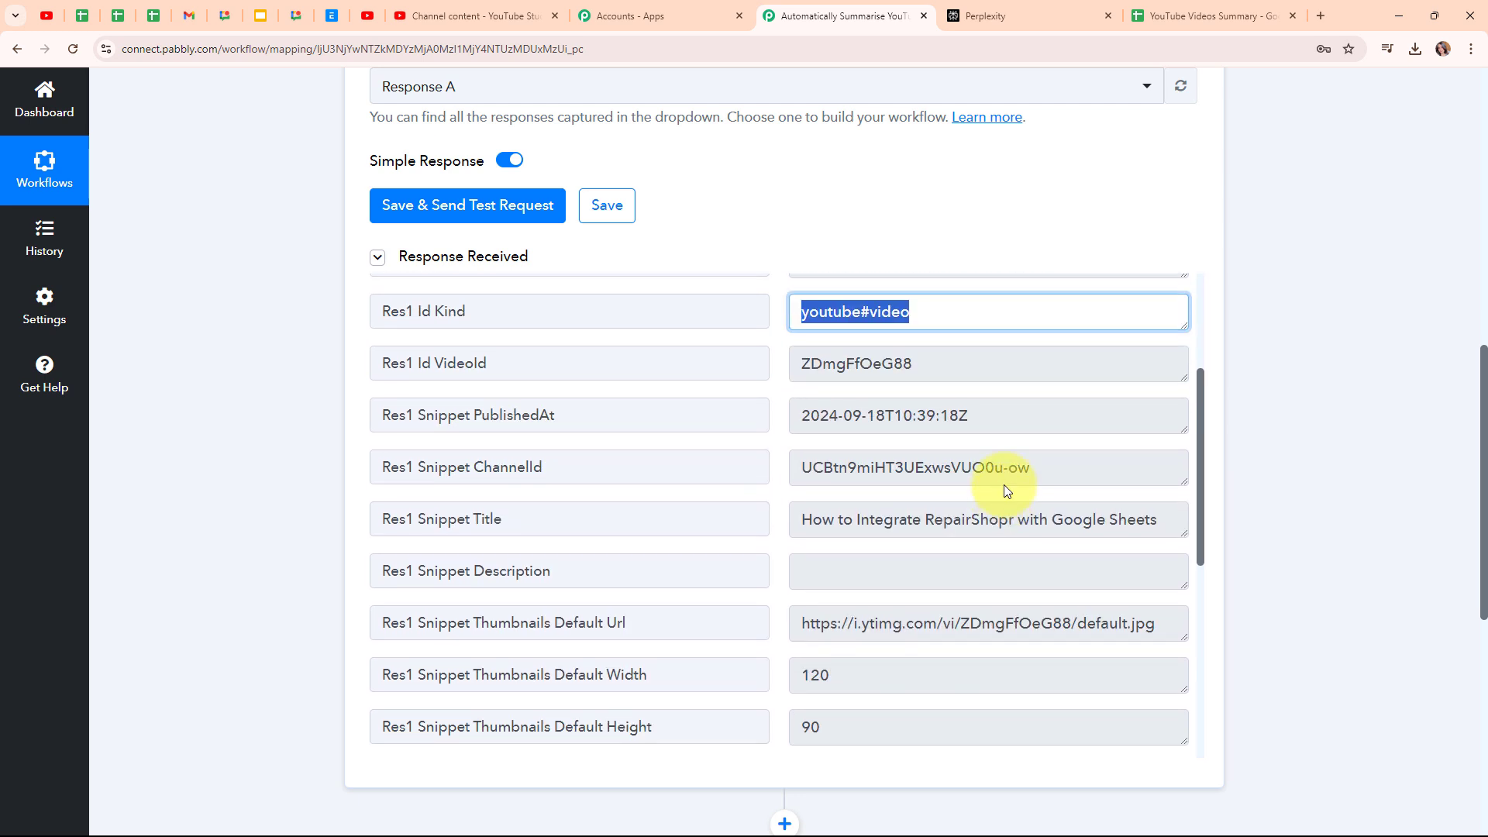
drag(1010, 420, 688, 449)
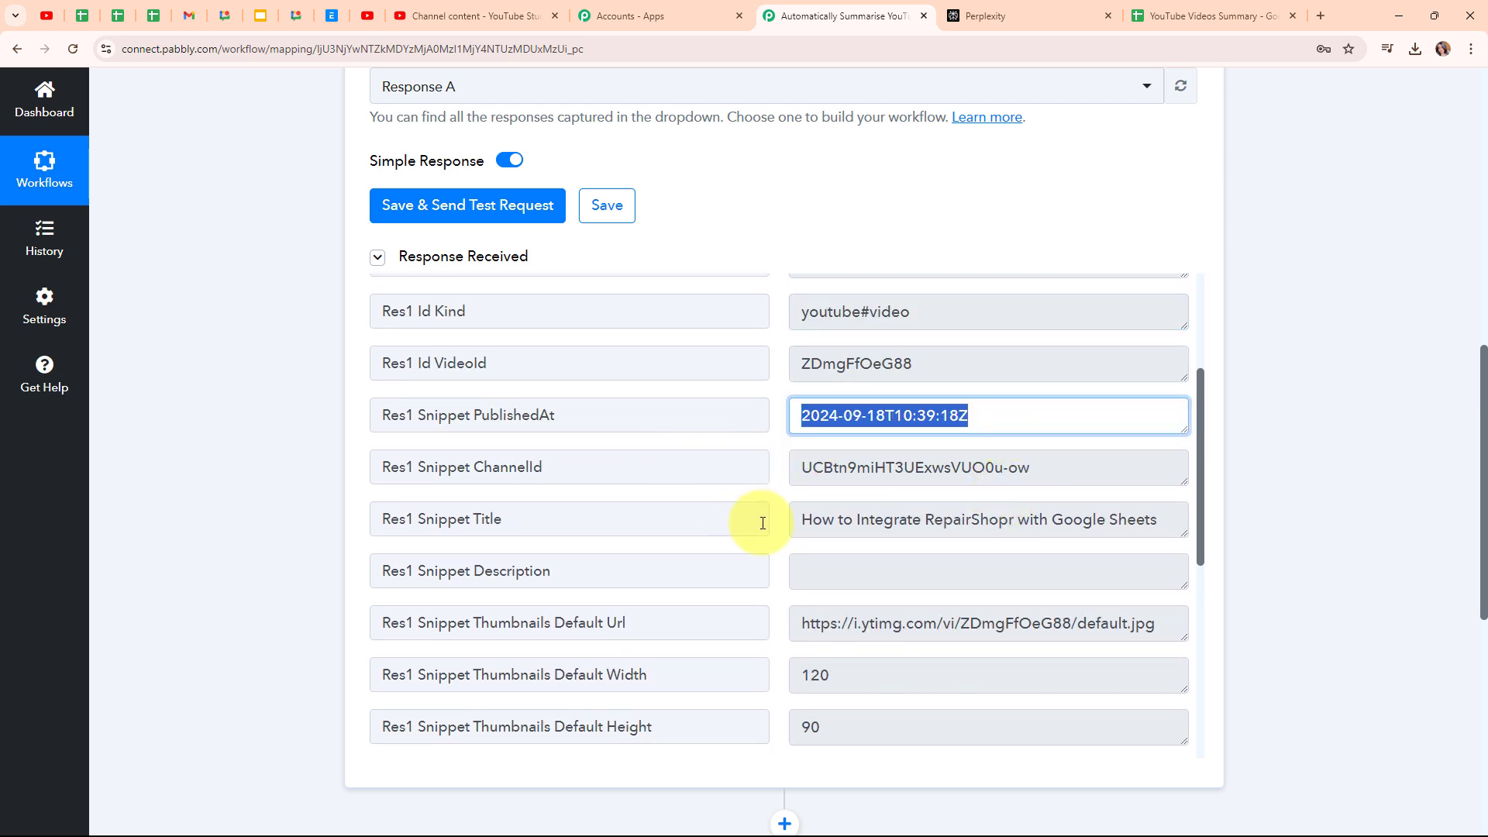
drag(800, 523, 1170, 556)
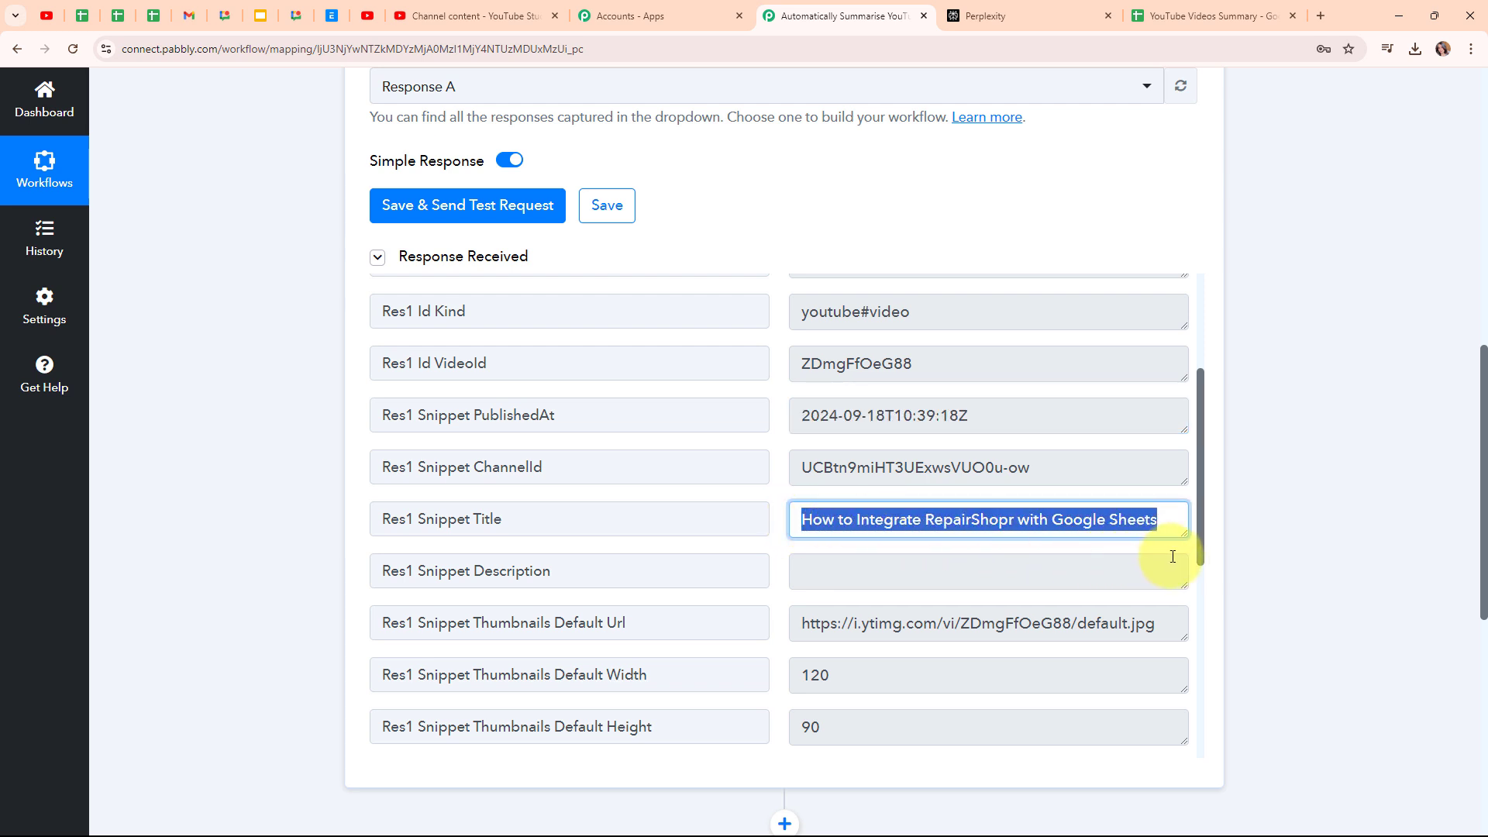
click(799, 570)
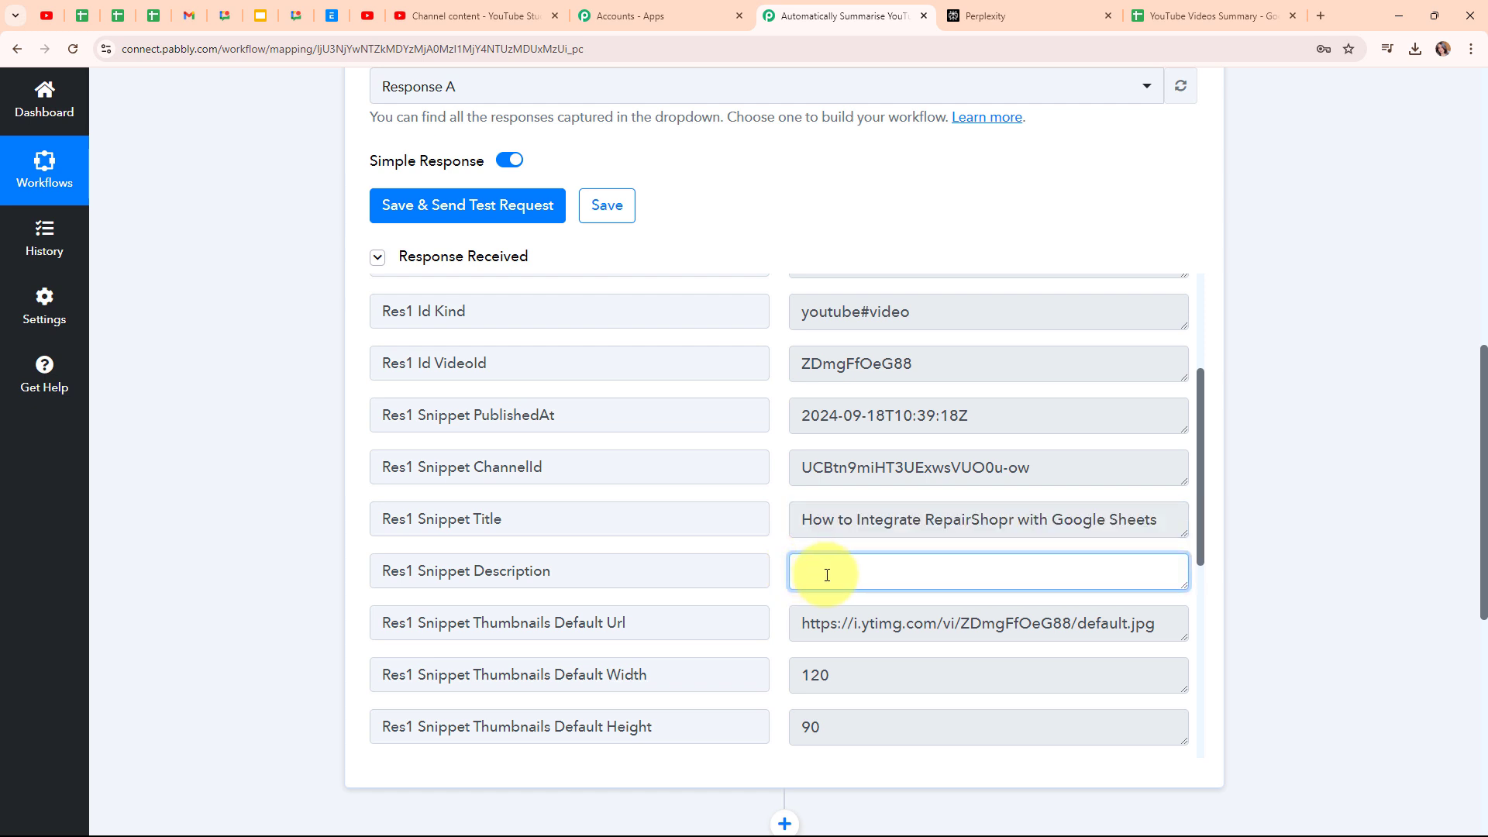
scroll(1029, 525, down, 3)
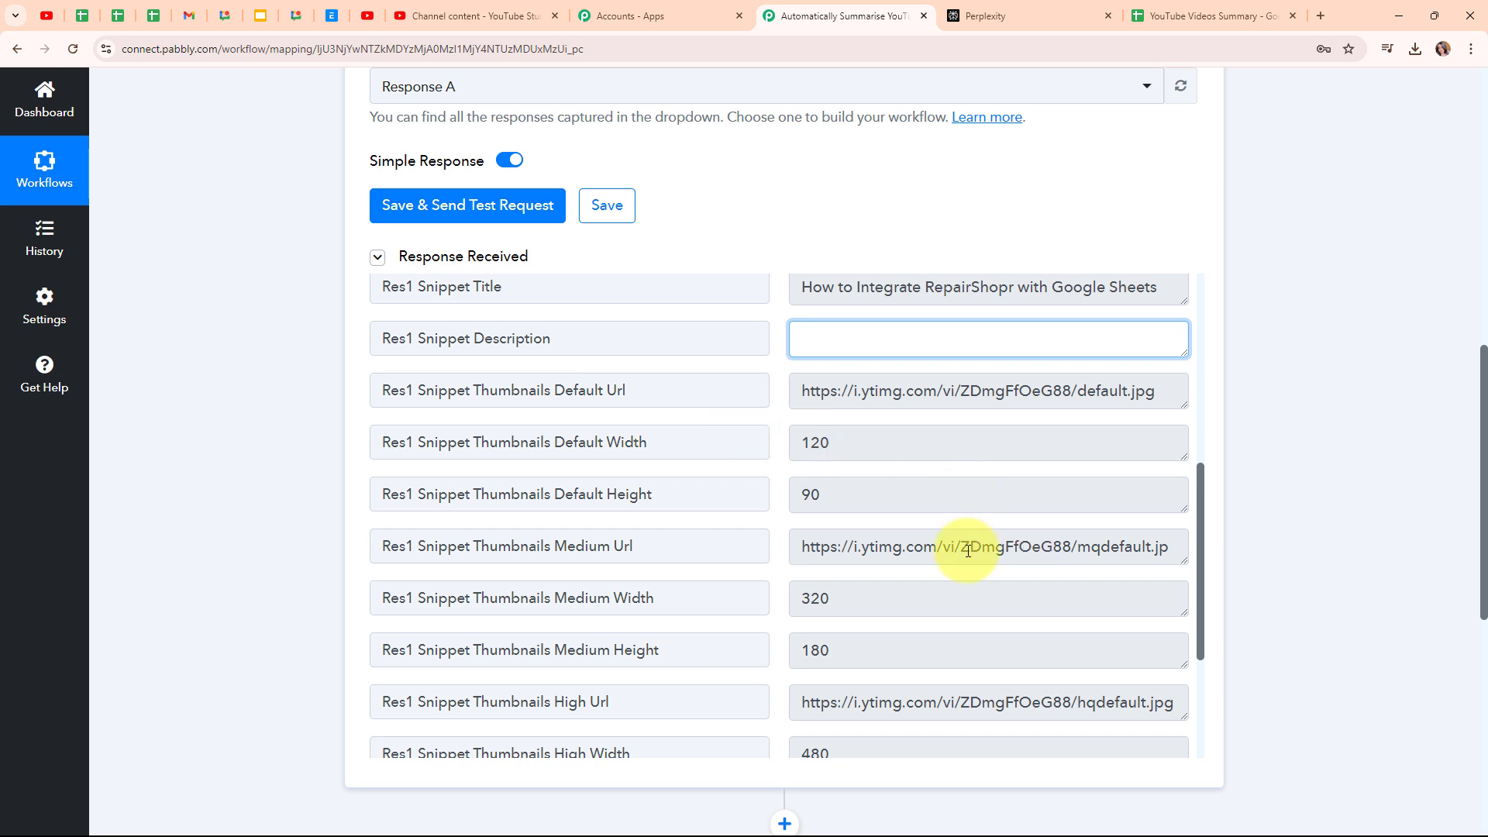
scroll(965, 551, down, 3)
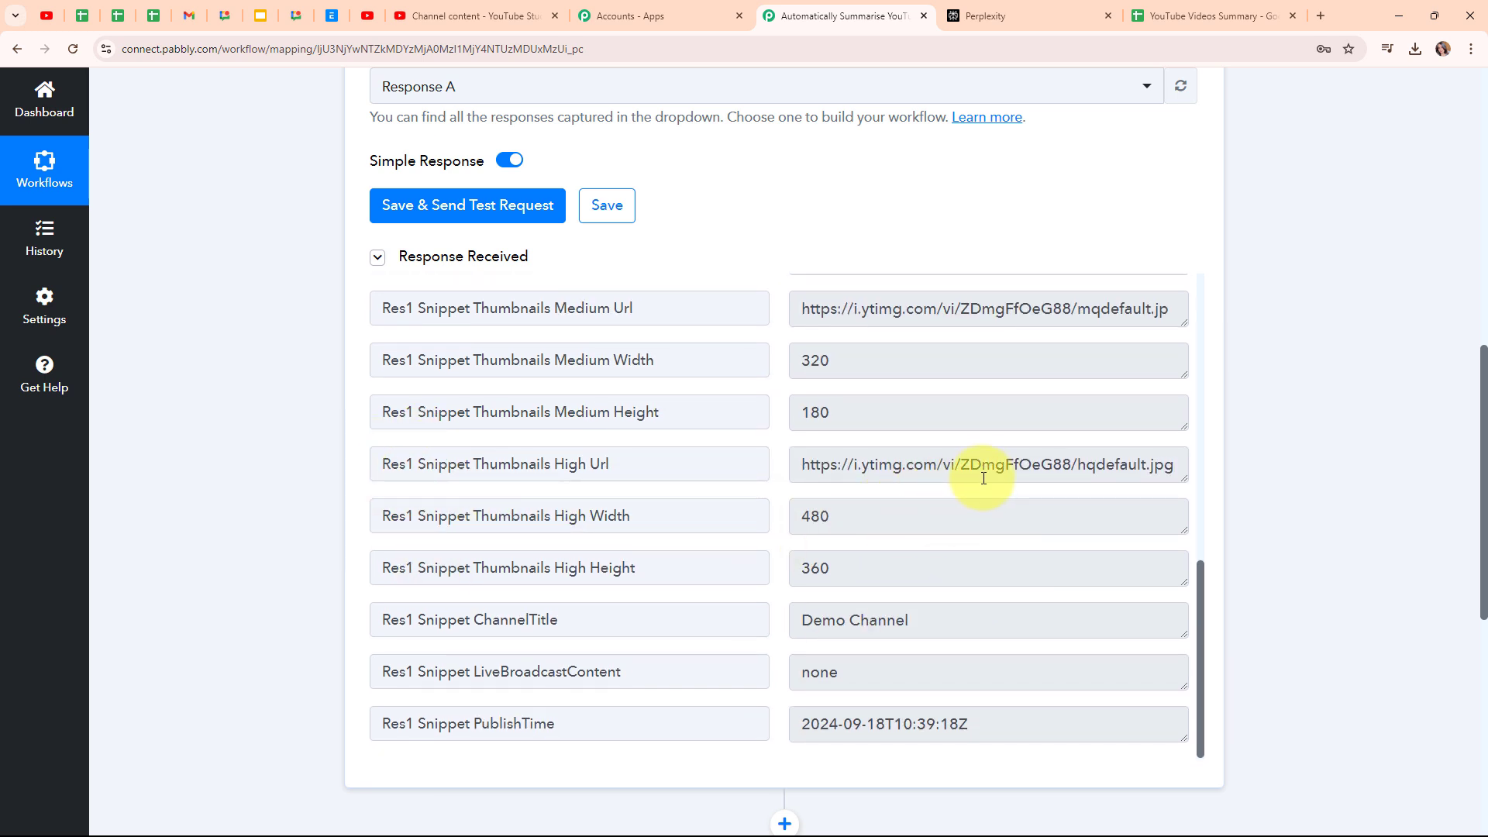
scroll(984, 475, up, 9)
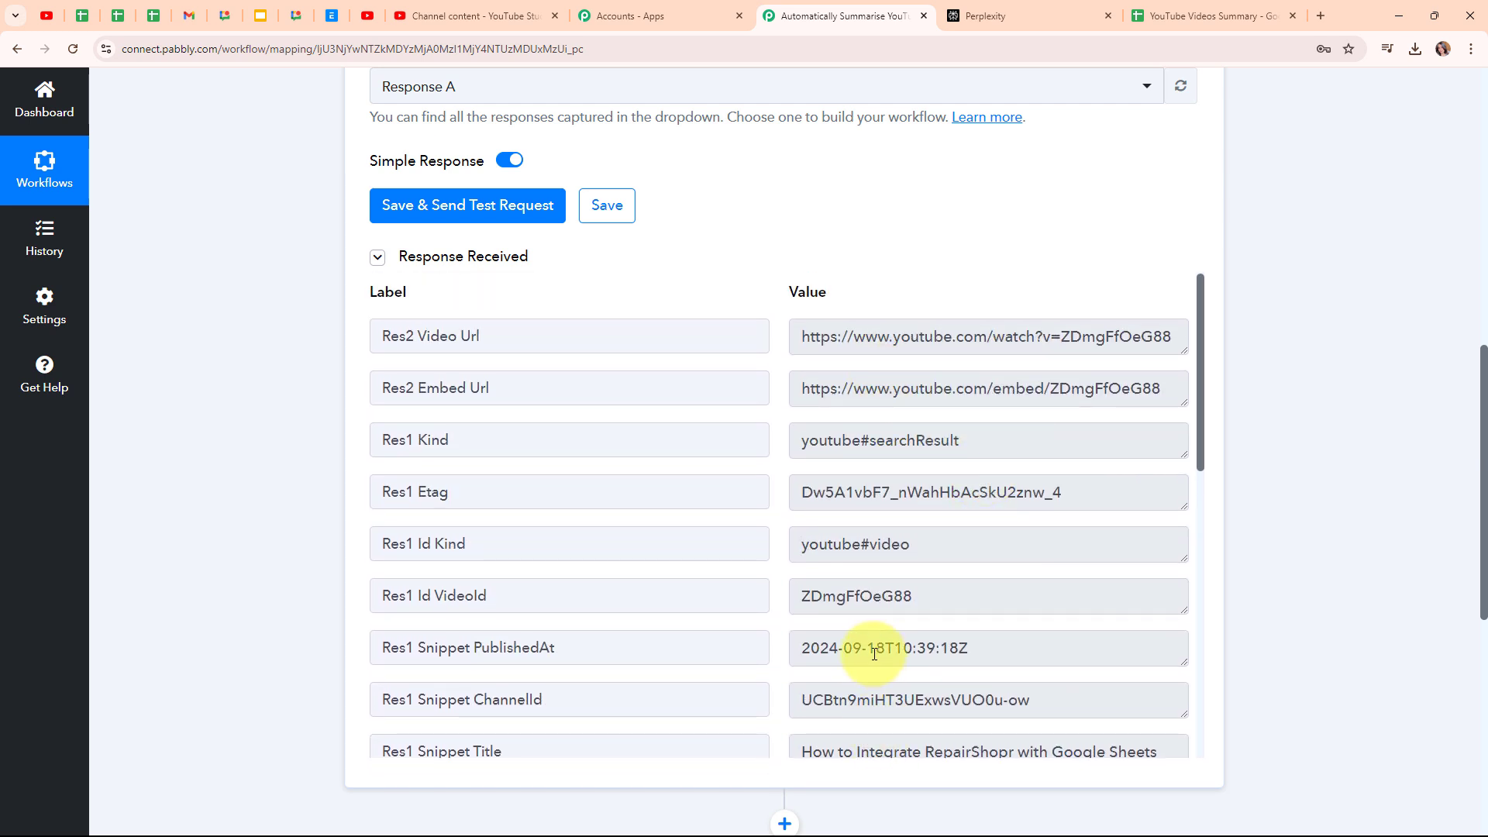
Copy the Res2 Video Url value, open it in a new browser tab to check the video, and close that tab.
drag(795, 336, 1192, 368)
key(ctrl+c)
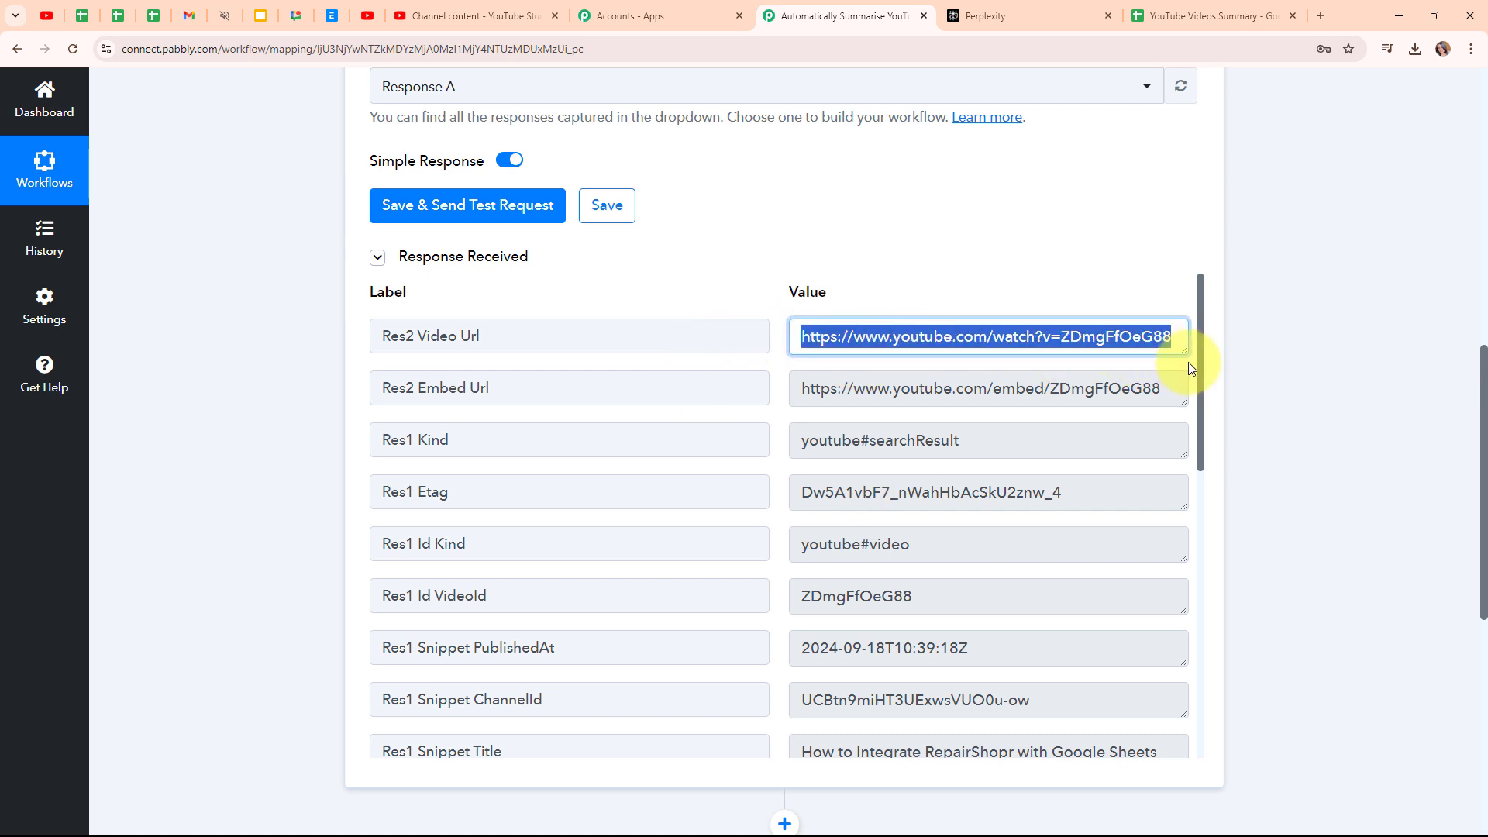
right_click(990, 350)
click(1034, 369)
key(ctrl+t)
key(ctrl+v)
key(Return)
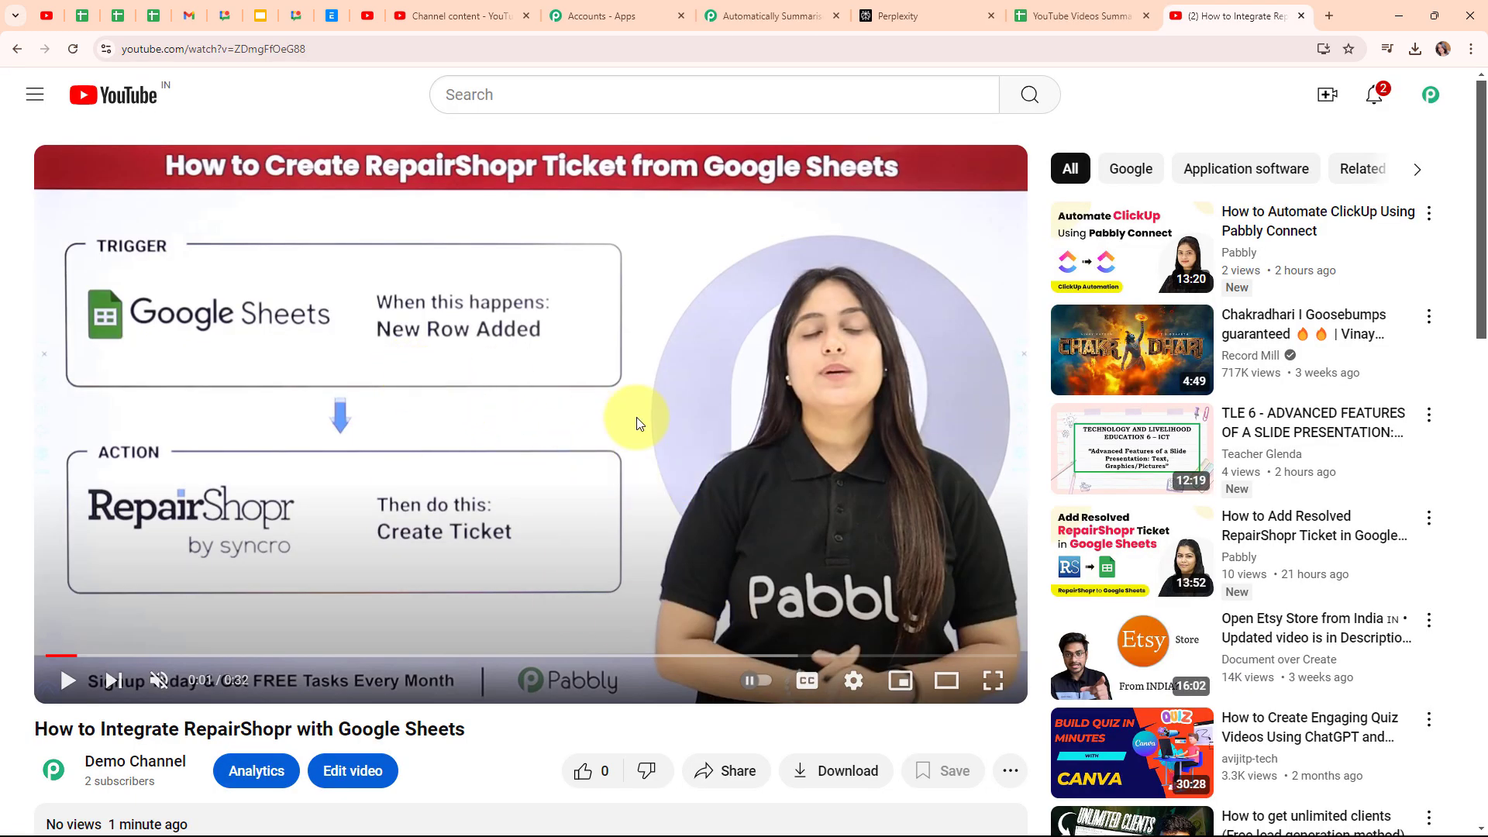
click(1298, 17)
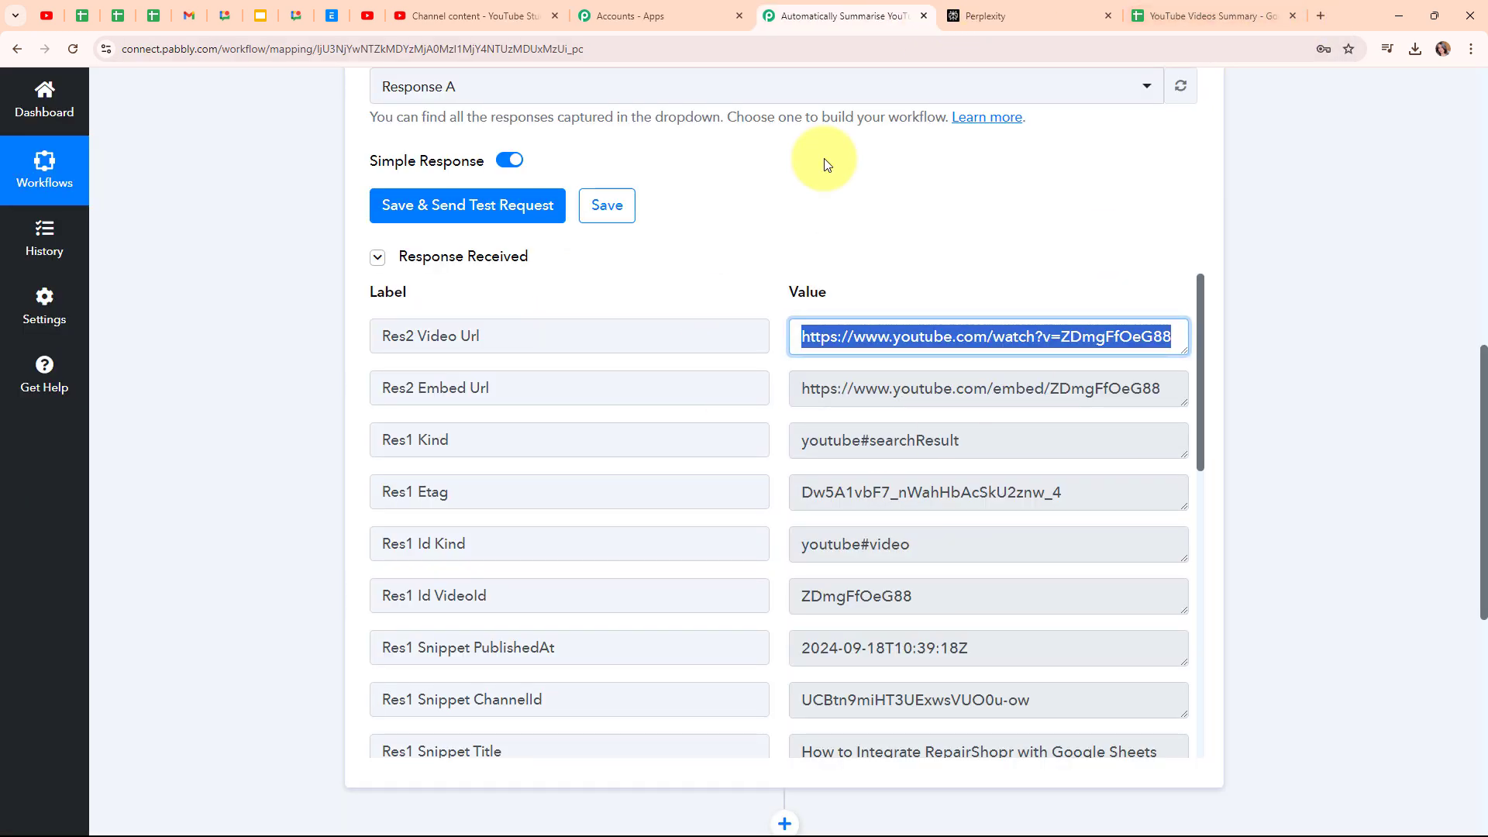
Collapse the YouTube trigger block and expand the second block to show the action application choices.
click(803, 198)
scroll(1333, 318, up, 10)
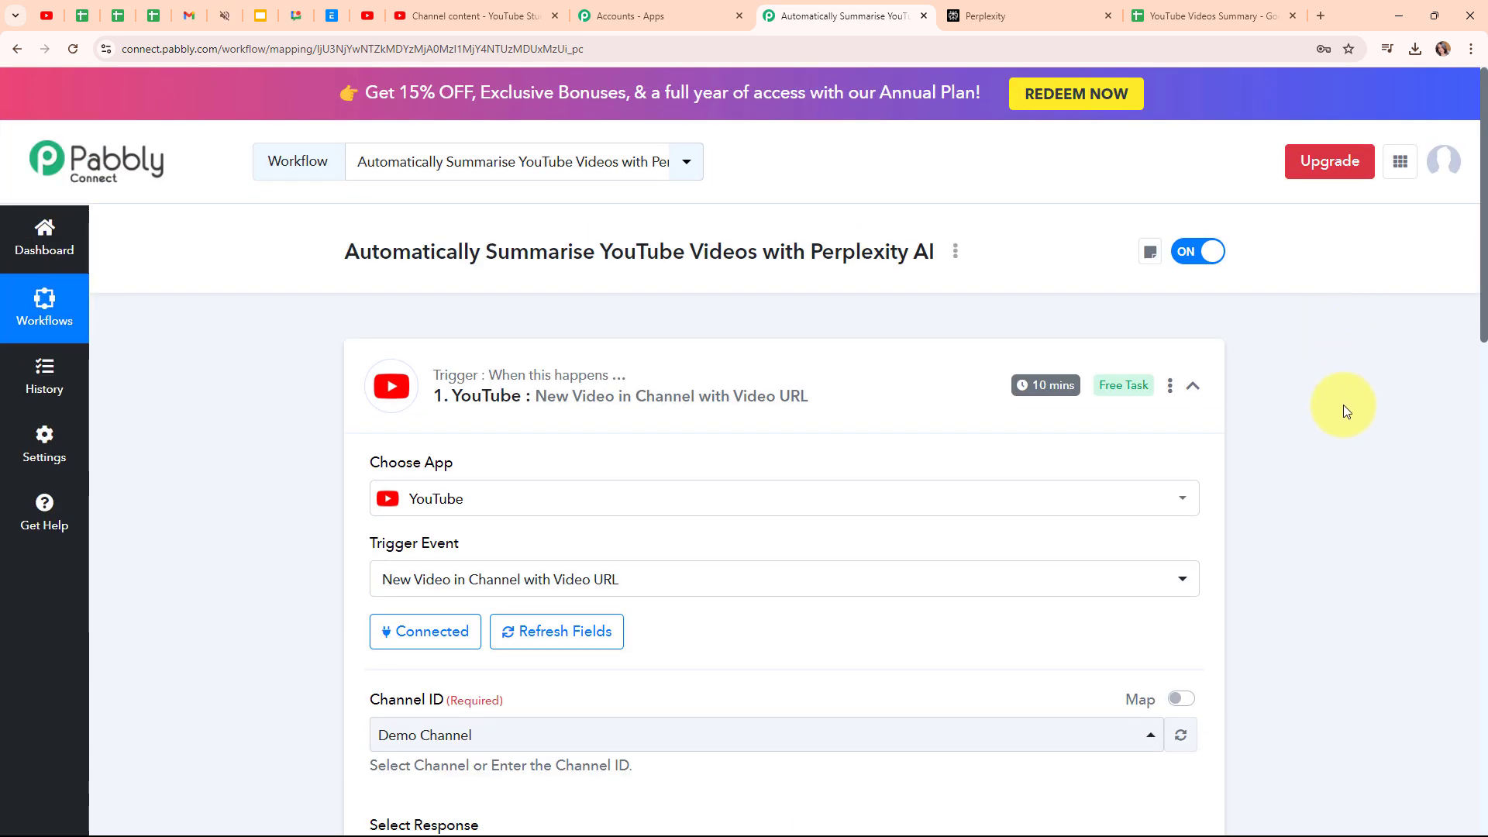
mouse_move(483, 373)
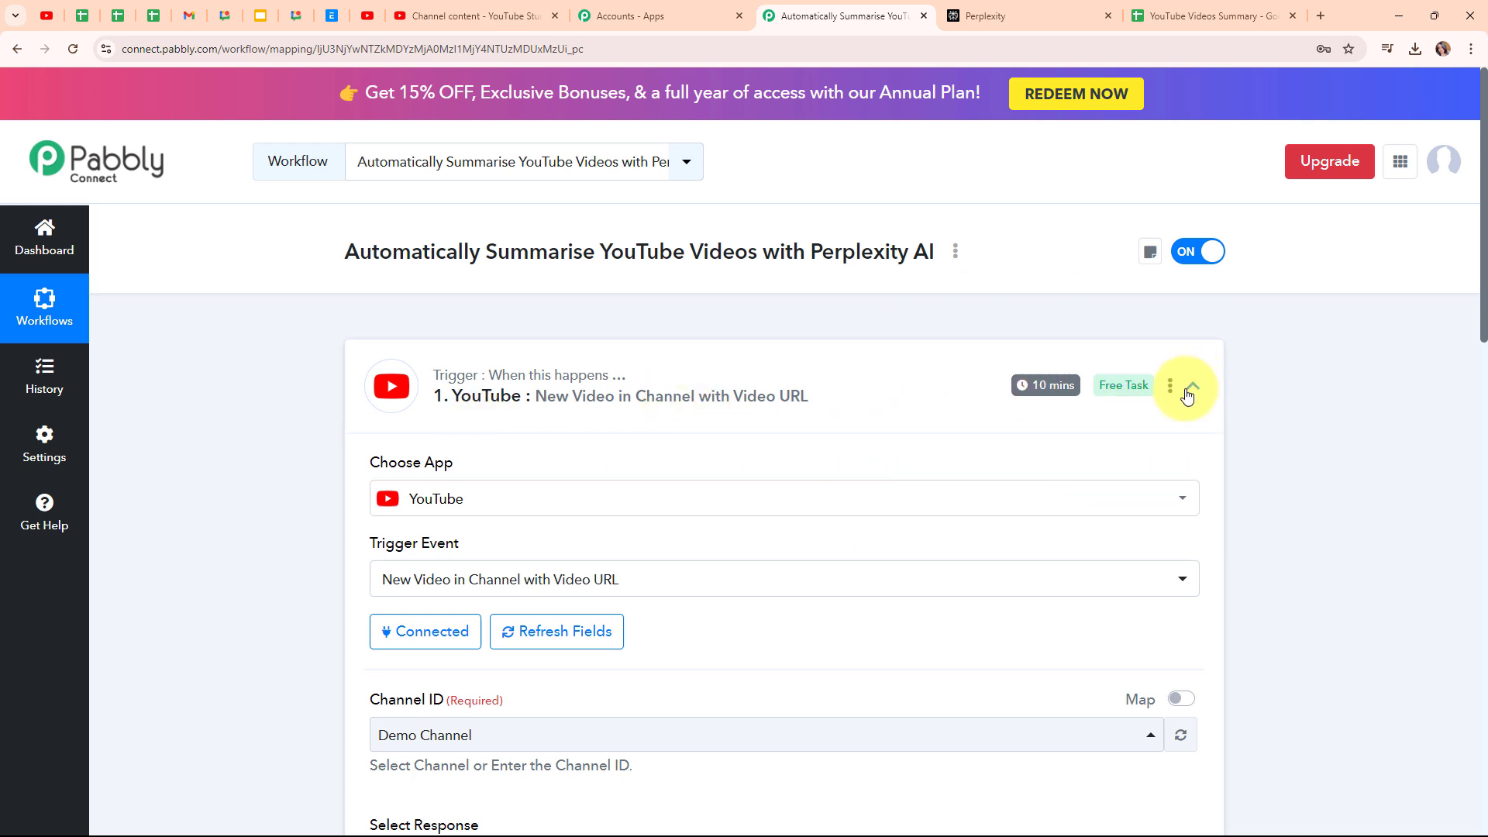
click(1189, 391)
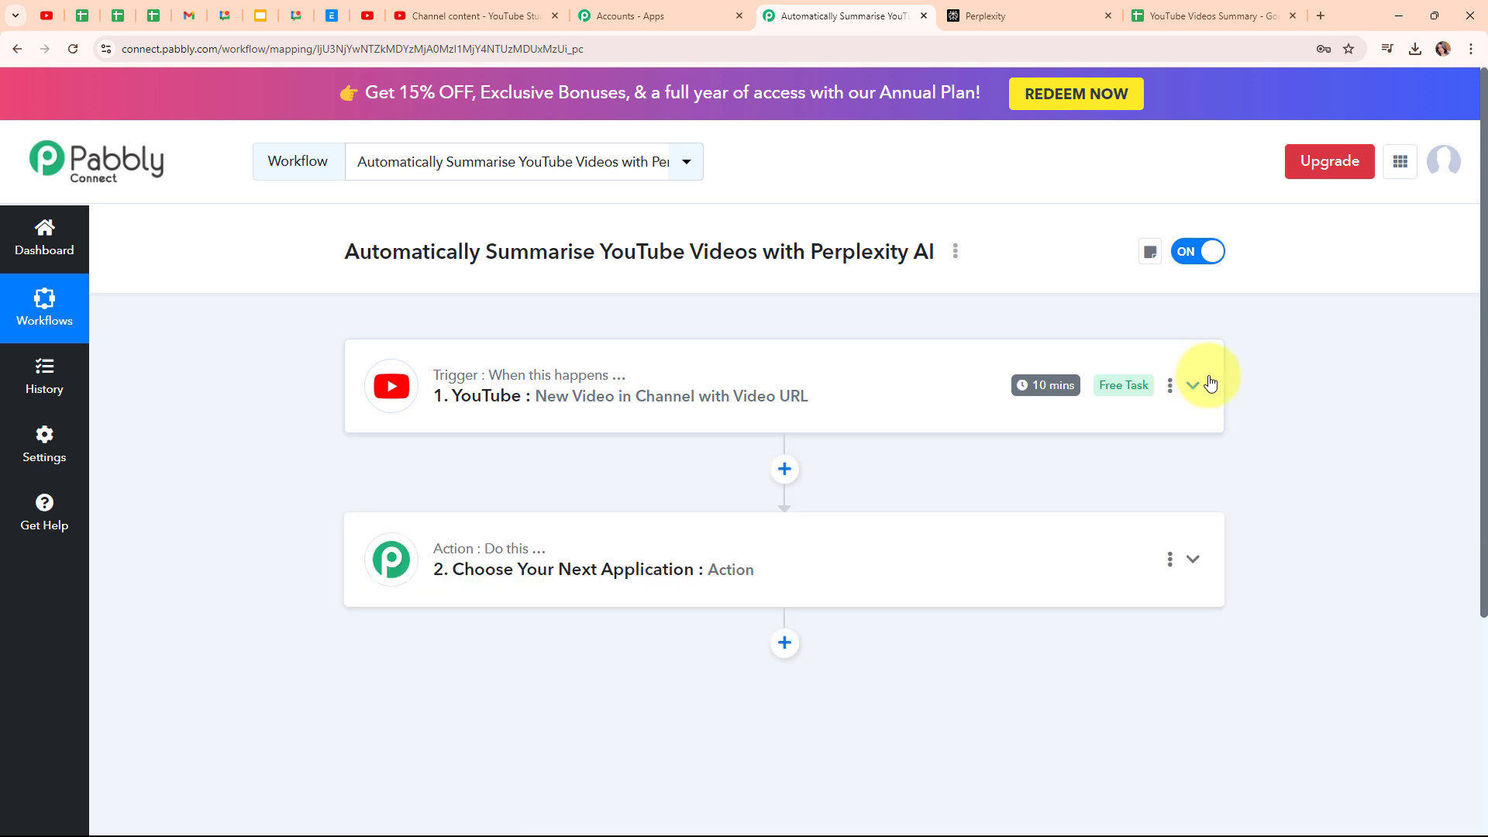
click(855, 577)
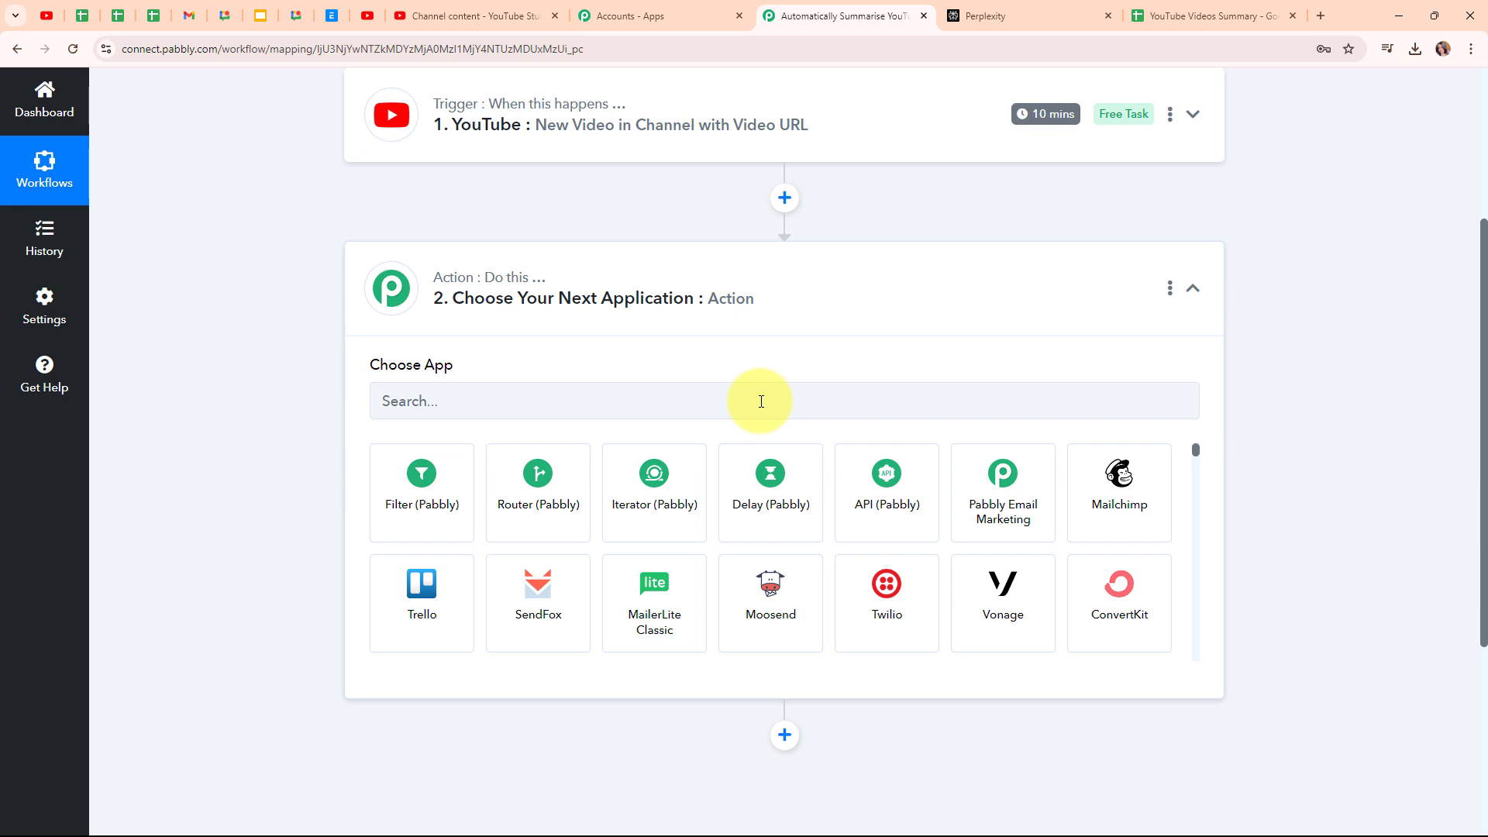
Choose Perplexity AI as the second block's action application and set its action event to Create Chat Completion.
click(721, 393)
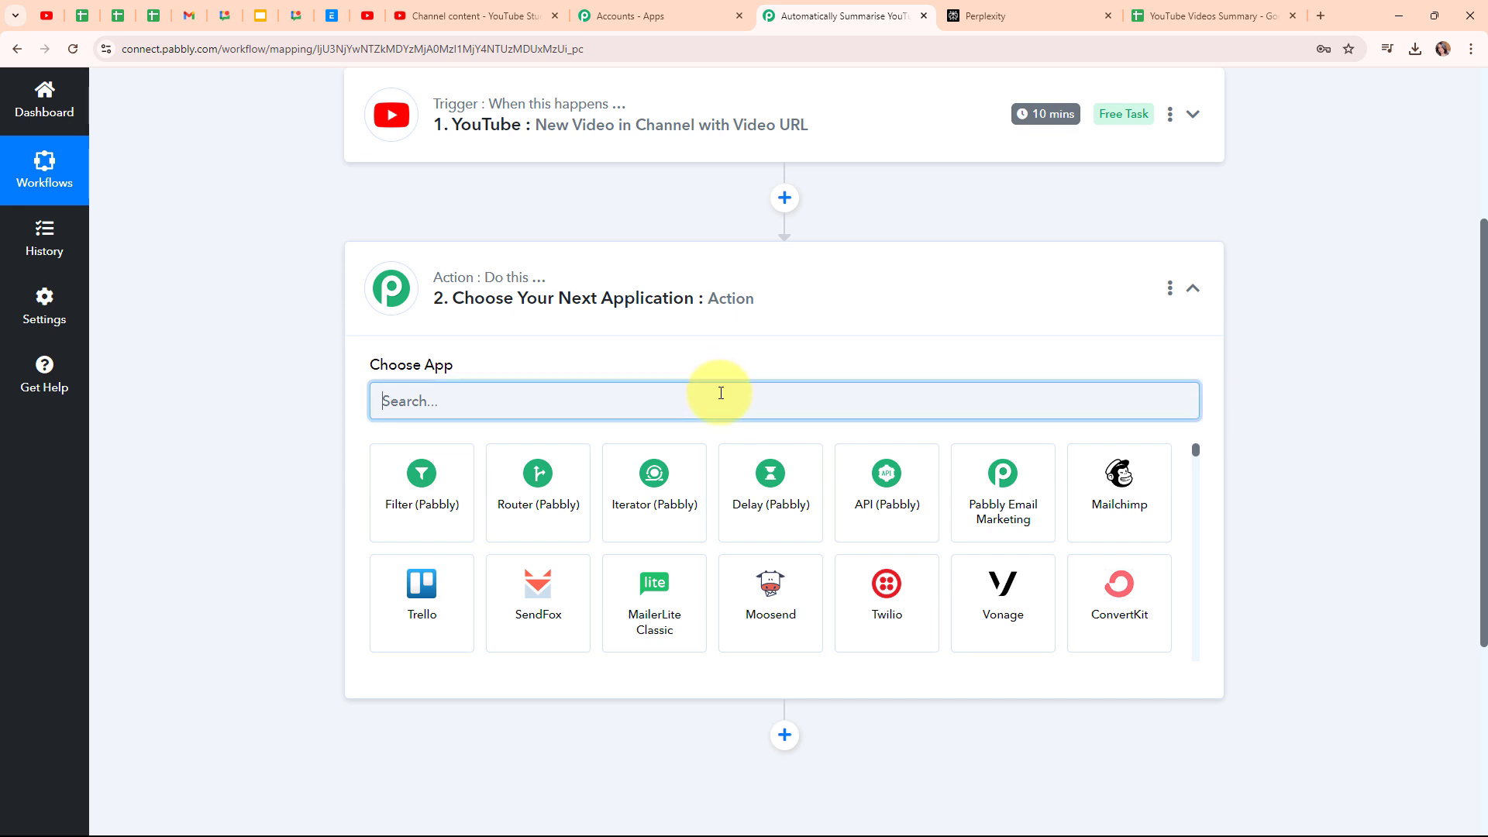
text(Prep)
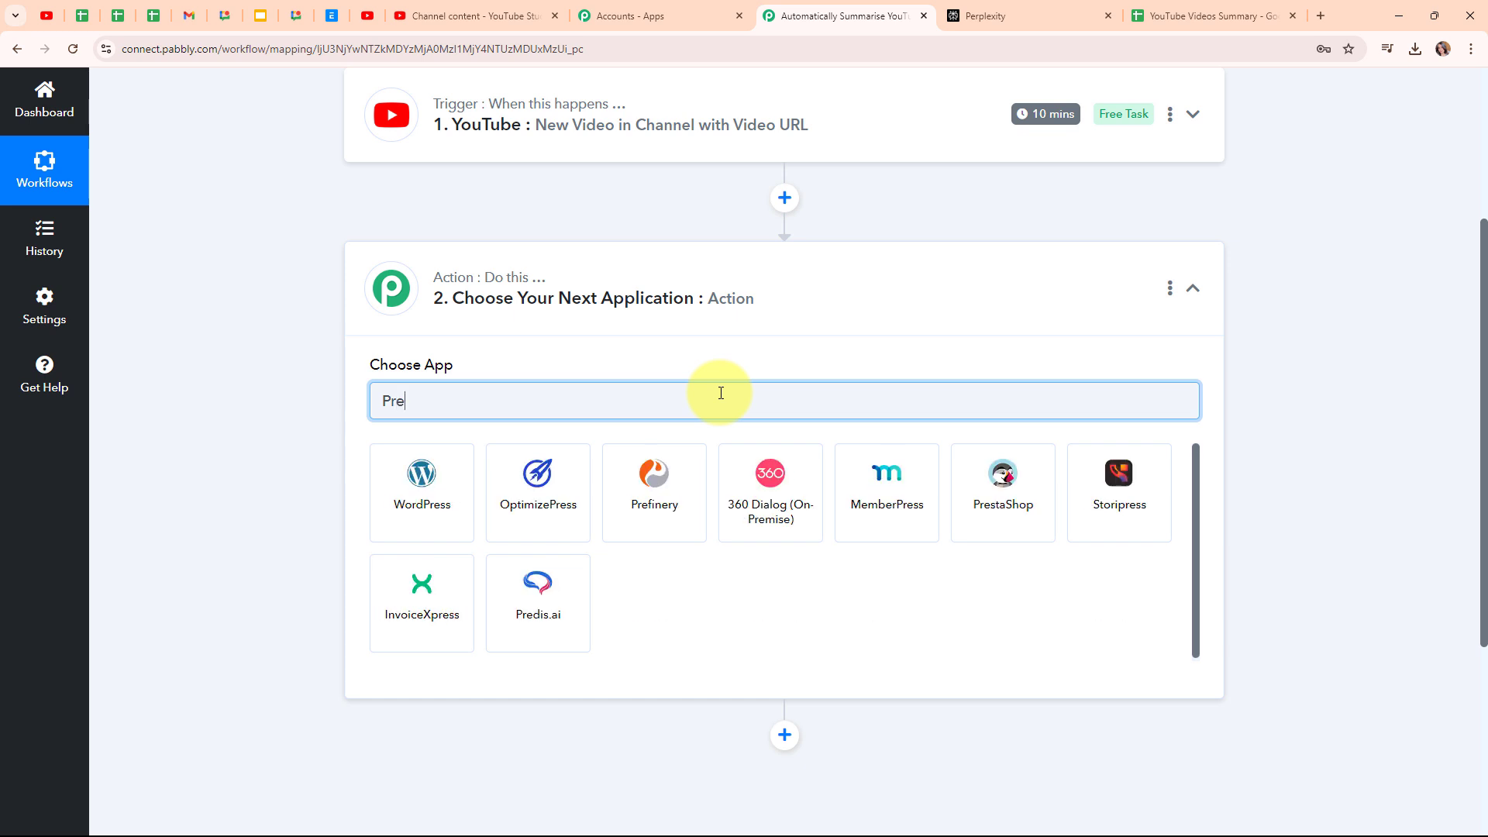
key(BackSpace)
key(BackSpace)
key(BackSpace)
text(erpl)
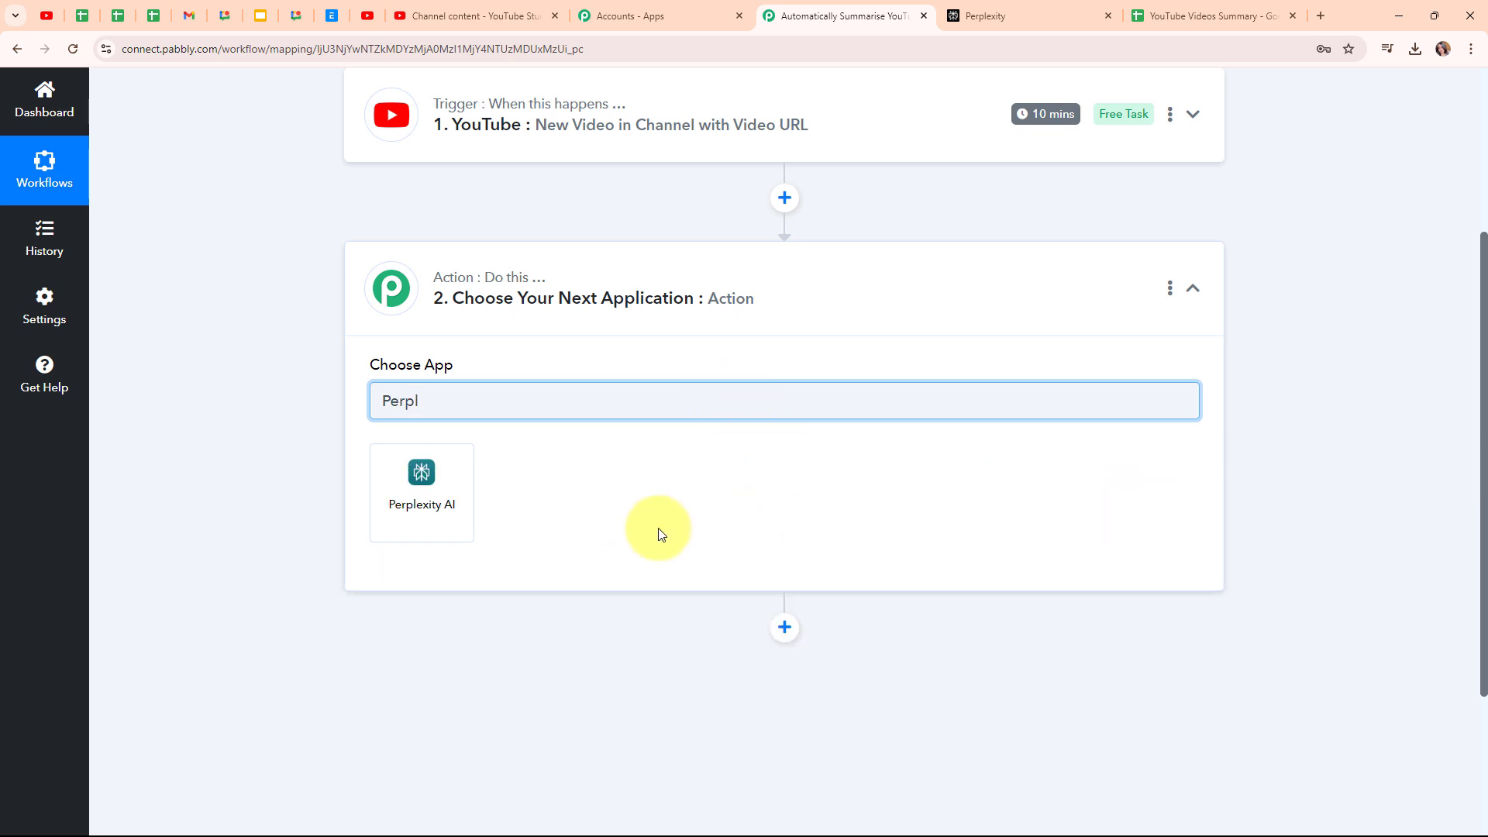
click(429, 502)
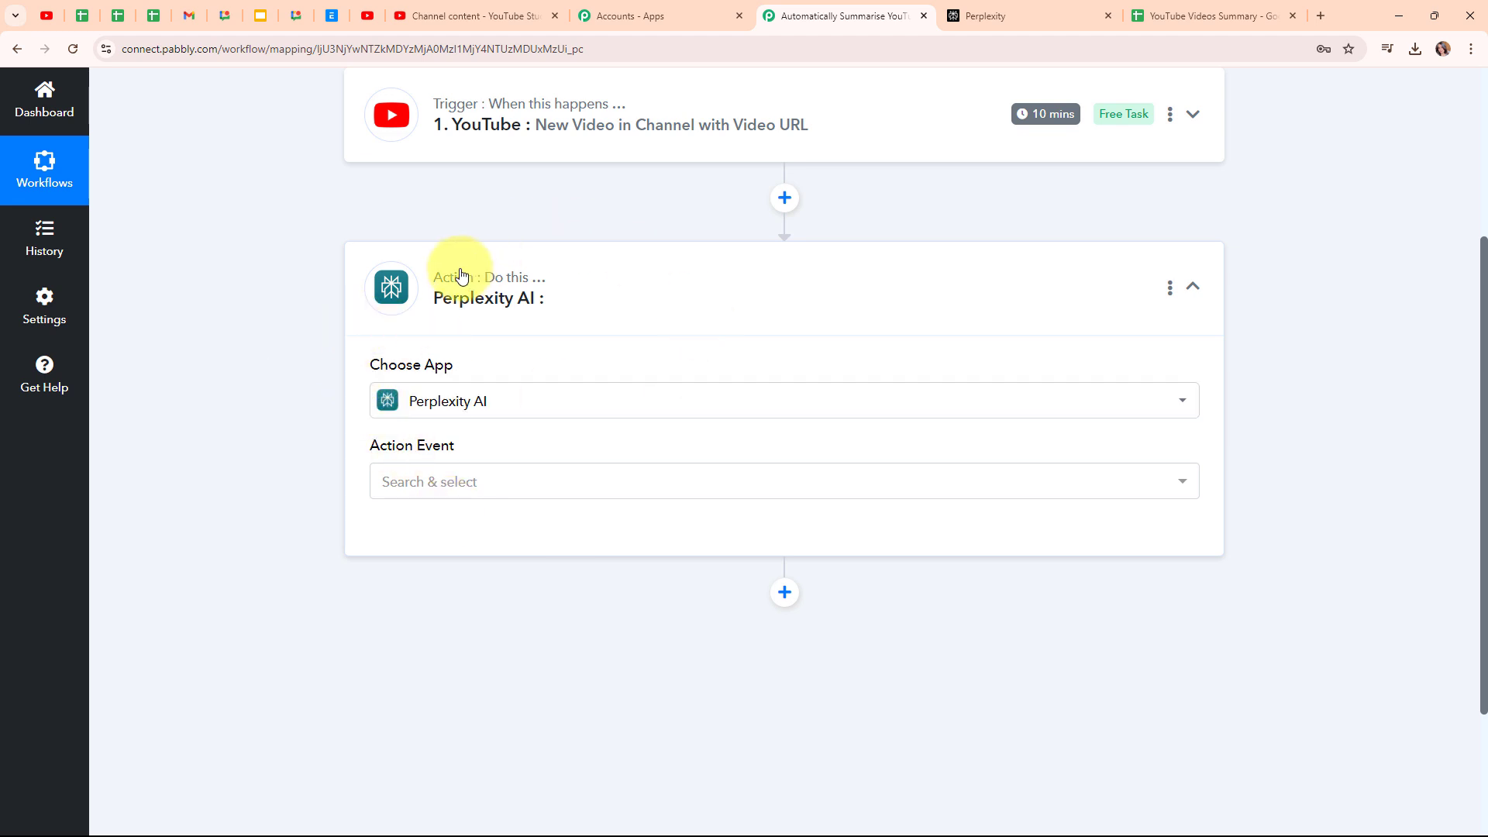
click(498, 489)
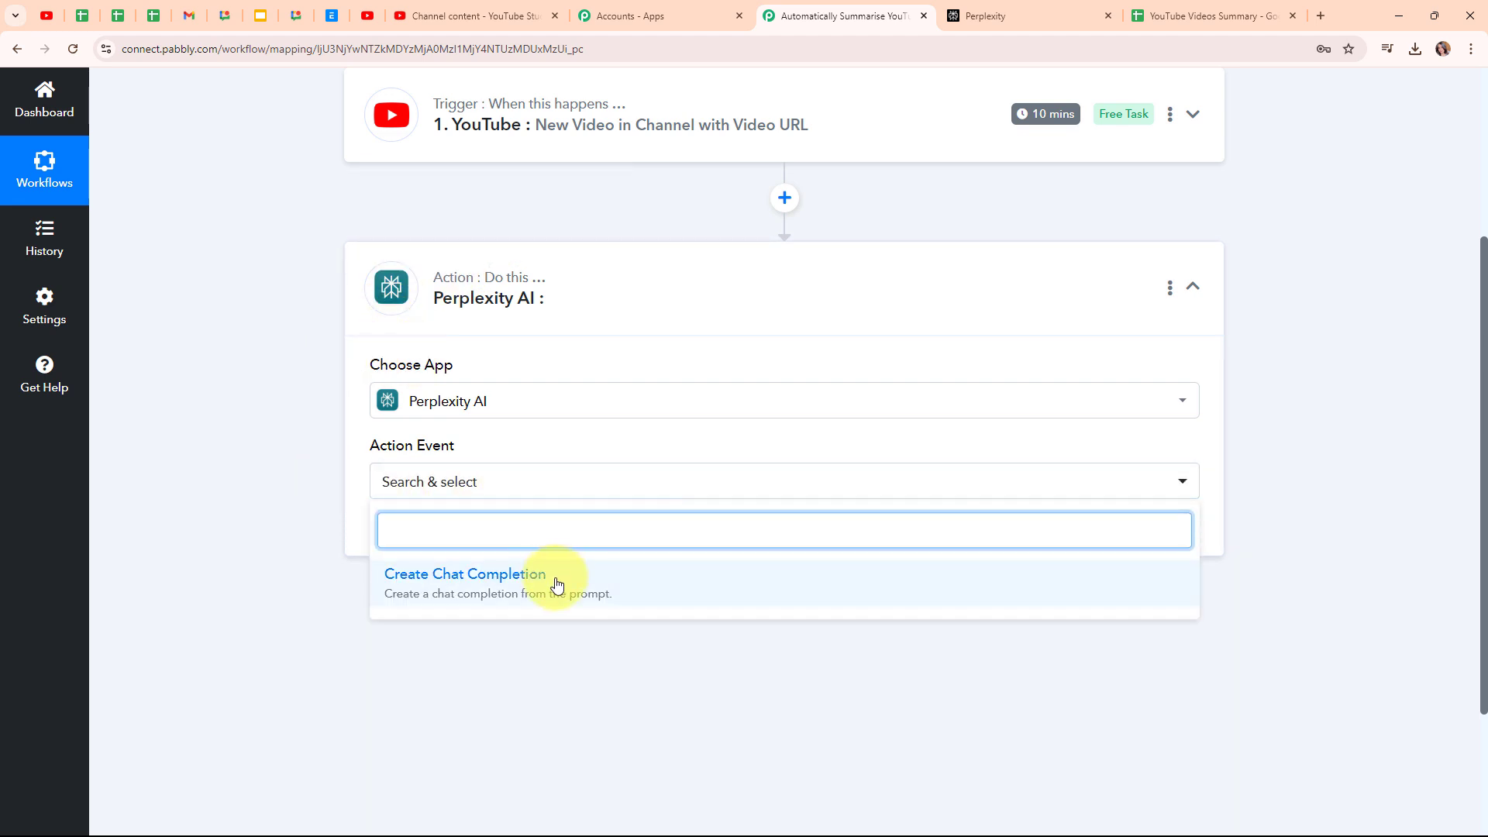
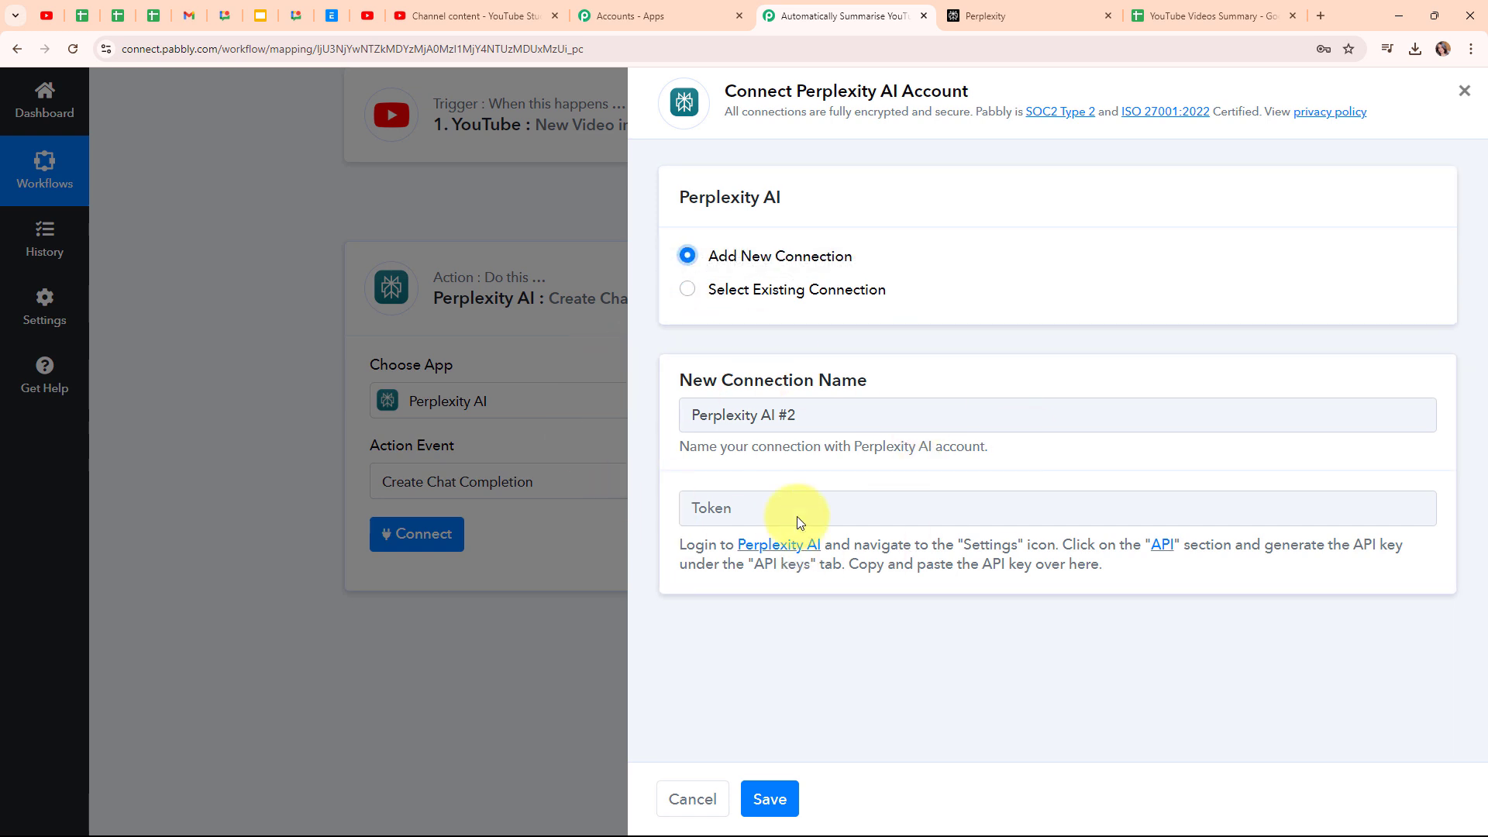
Open the Perplexity API settings page linked from the new connection form and copy the existing API key.
click(751, 507)
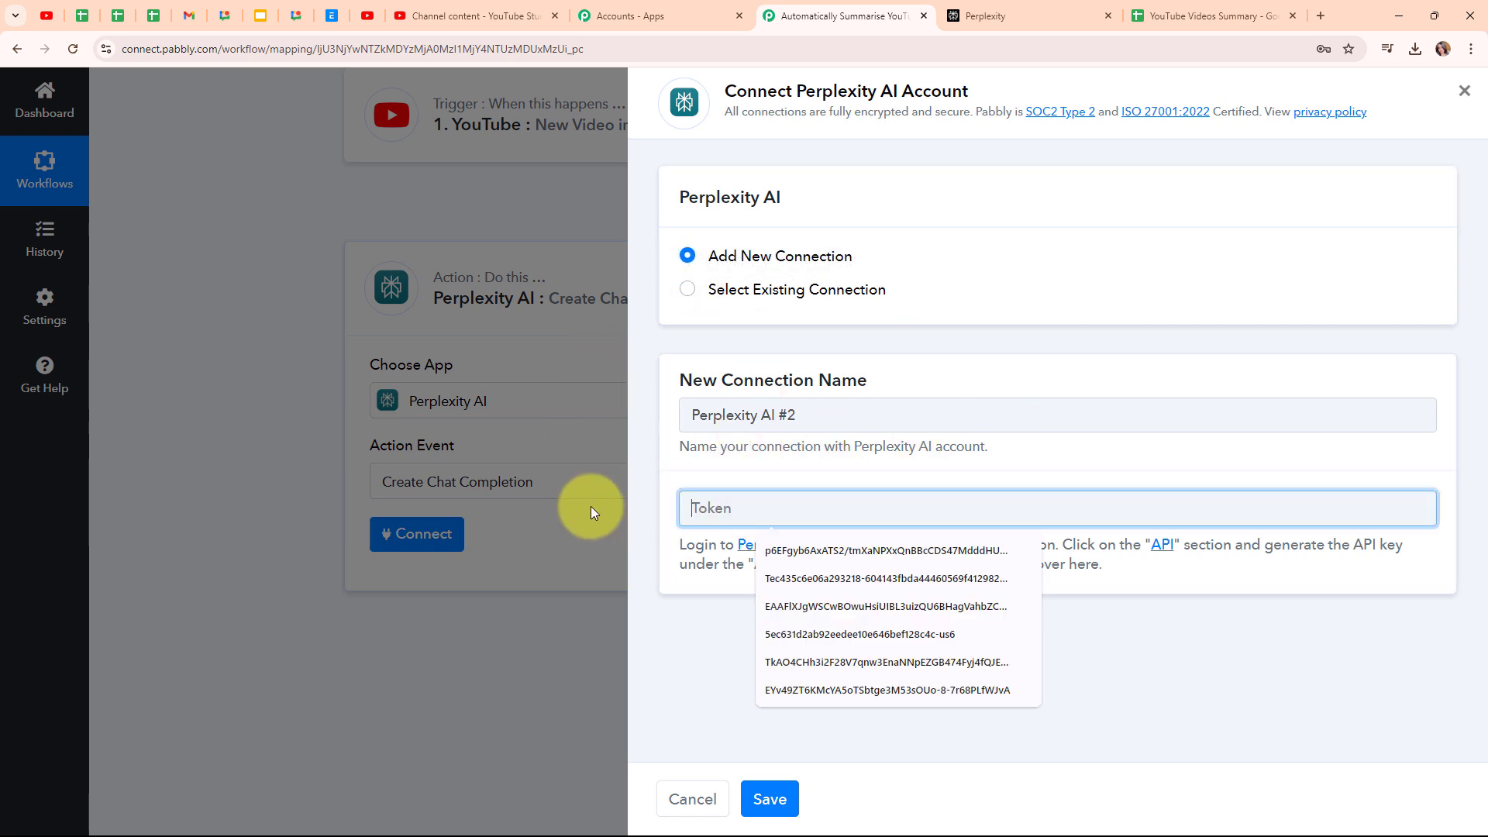
click(671, 566)
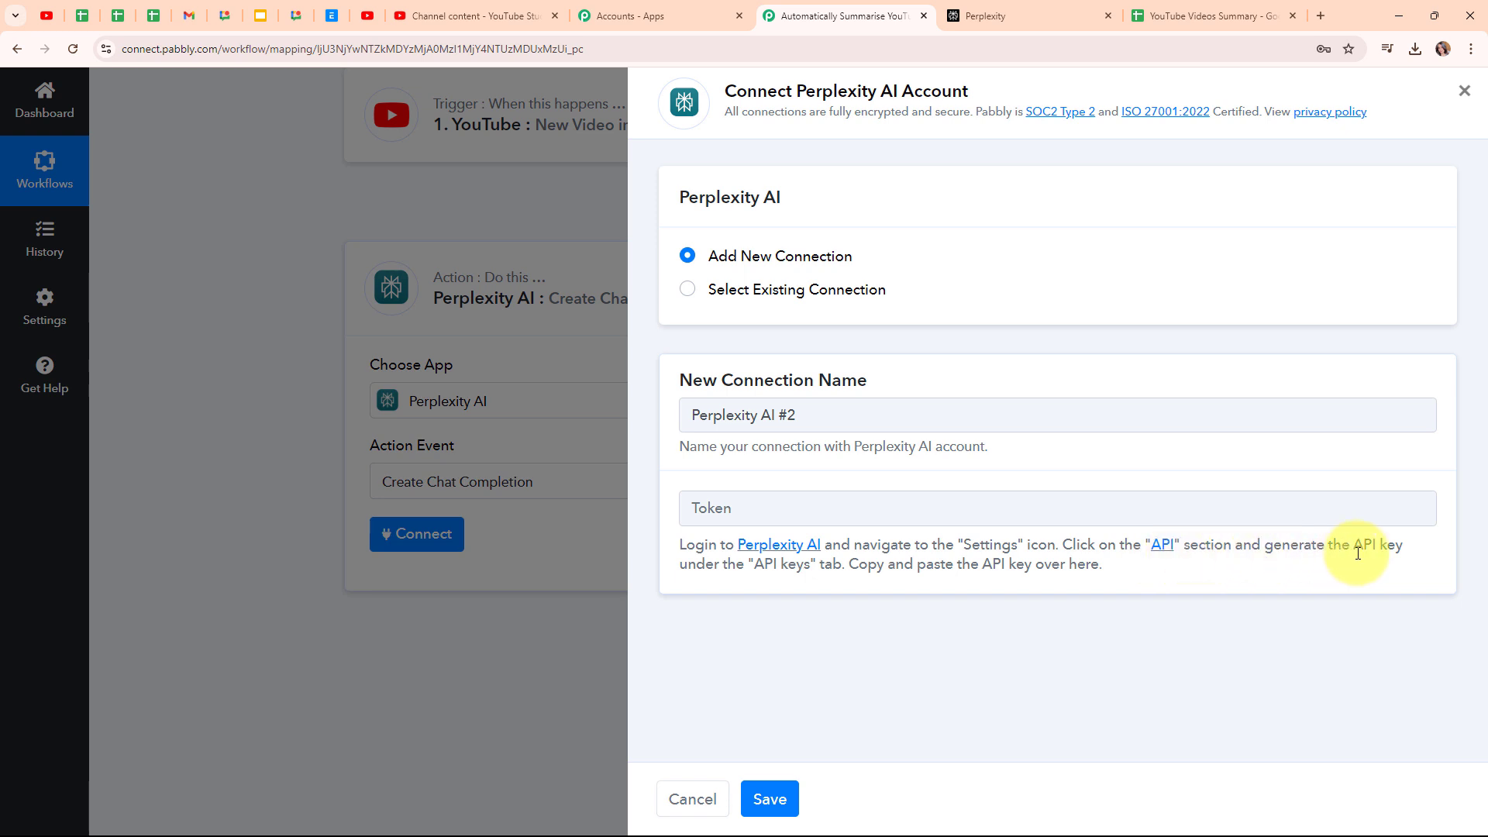
click(1167, 552)
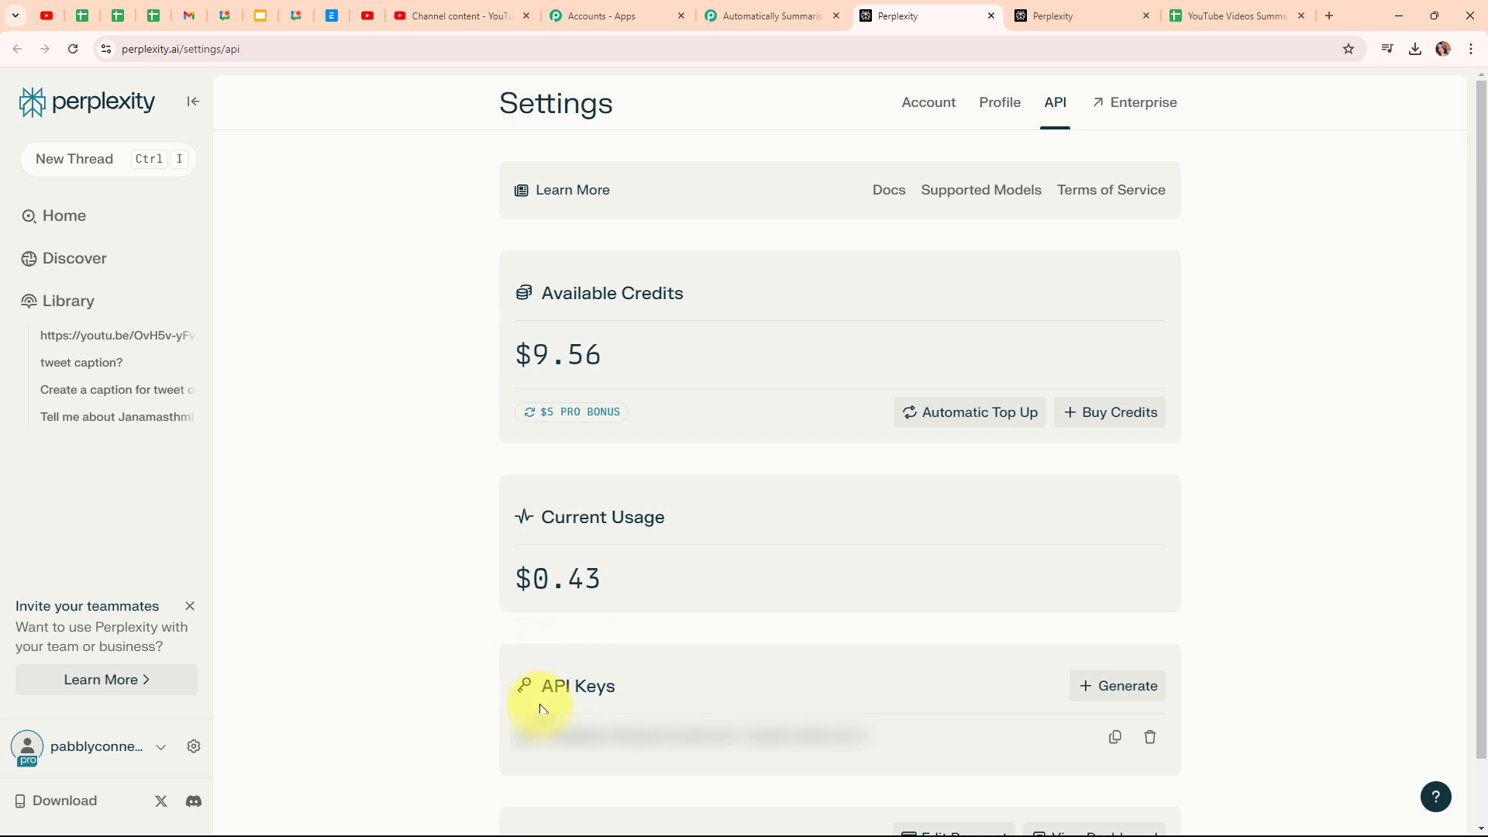
click(1113, 740)
Return to the Pabbly Connect workflow, paste the API key as the Perplexity AI connection token, and save the connection.
click(713, 9)
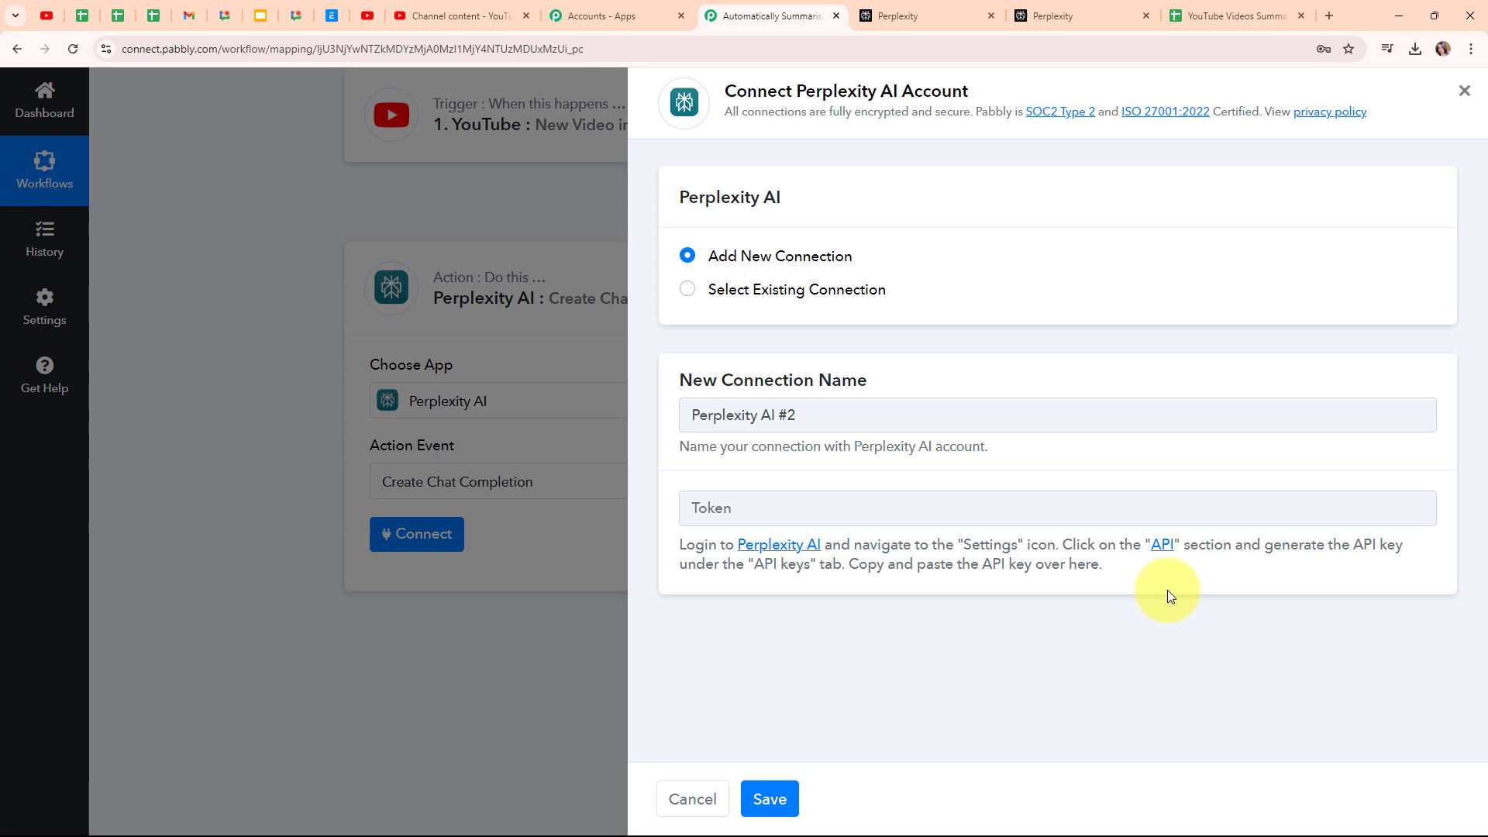
click(763, 505)
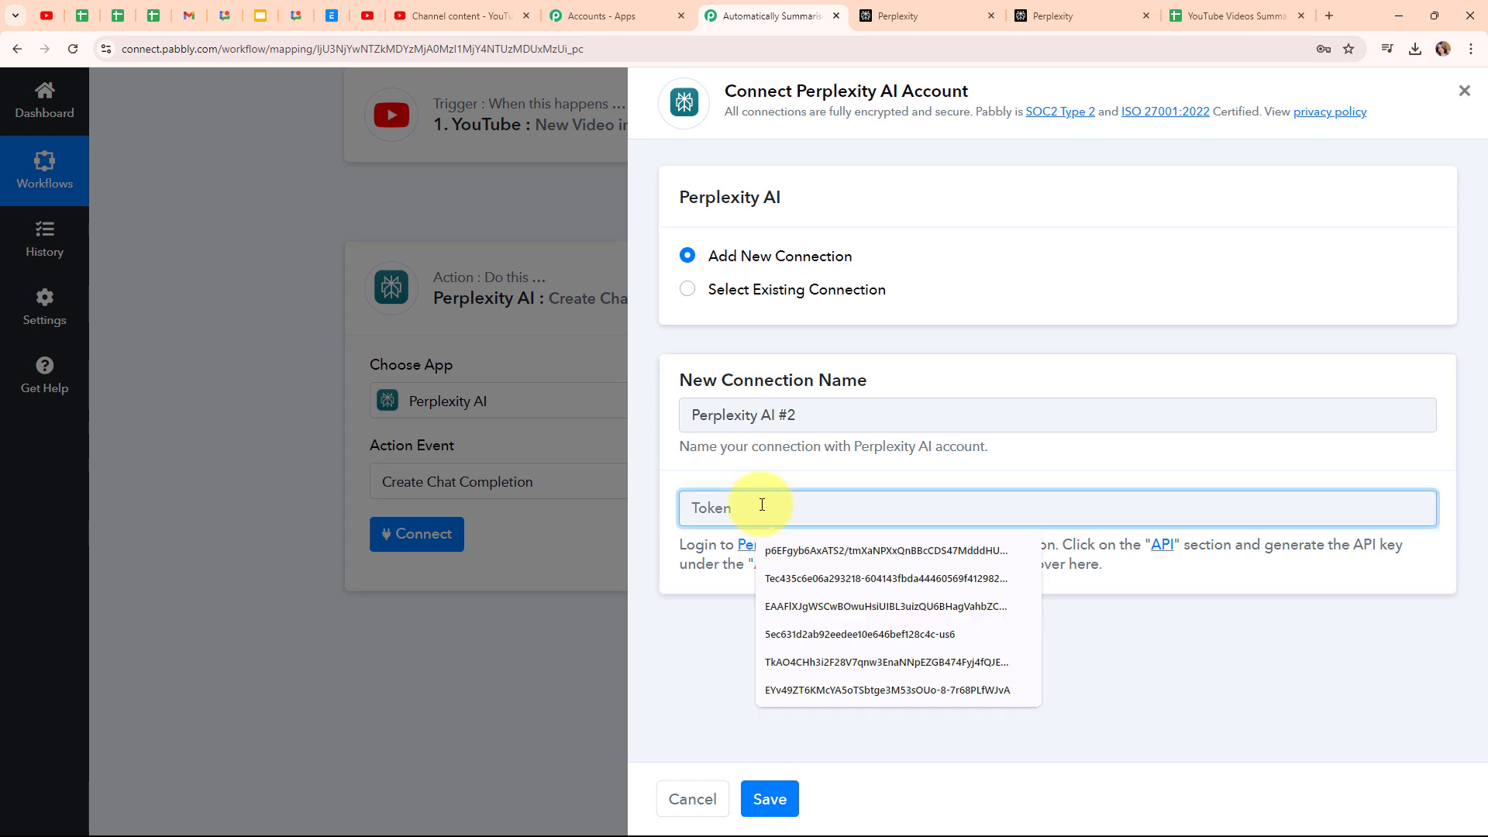
key(ctrl+v)
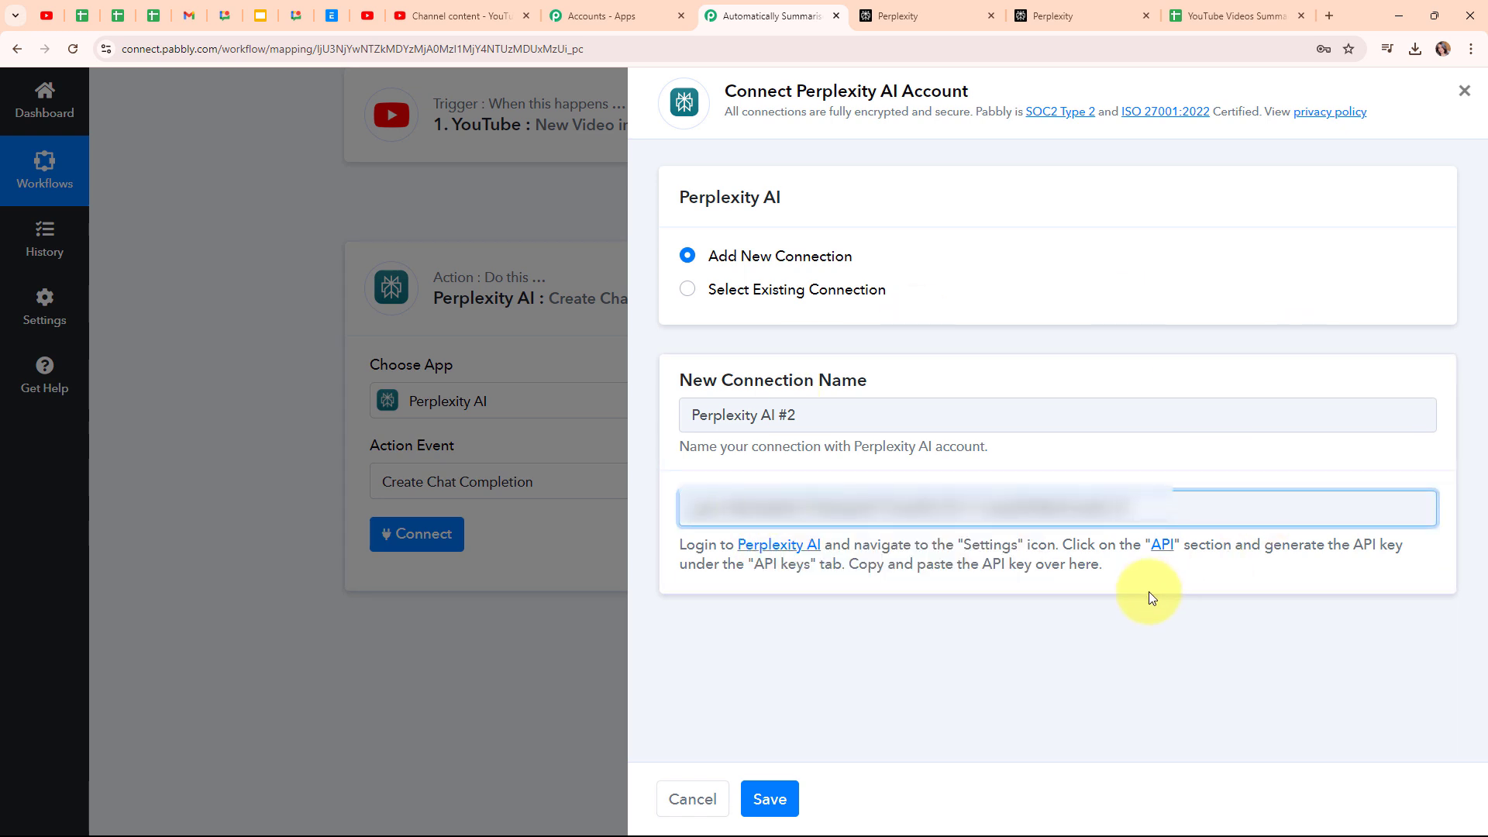
click(789, 803)
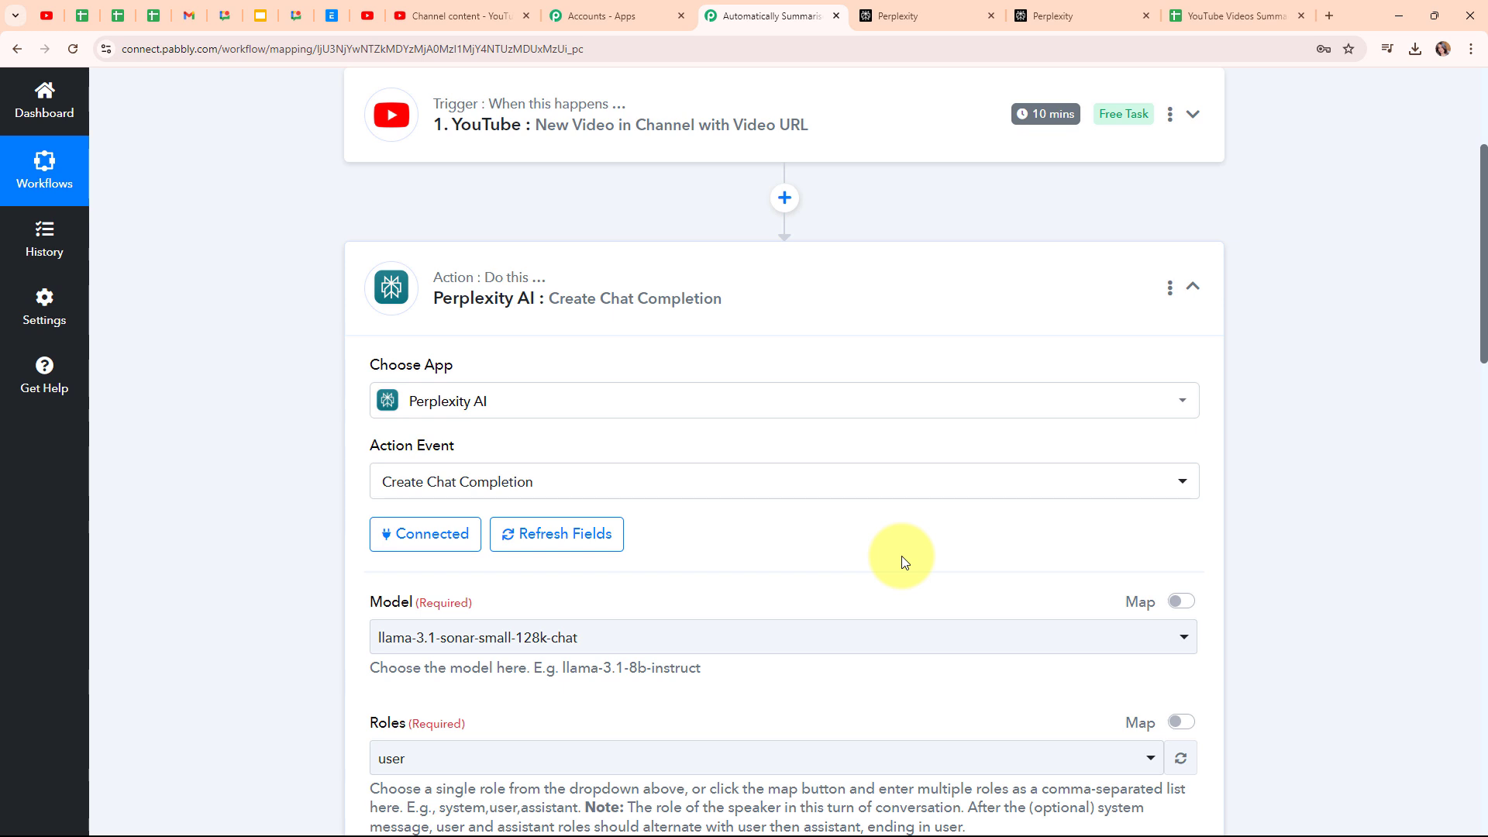
Set the chat completion model to llama-3.1-sonar-large-128k-chat and the role to user.
scroll(901, 556, down, 4)
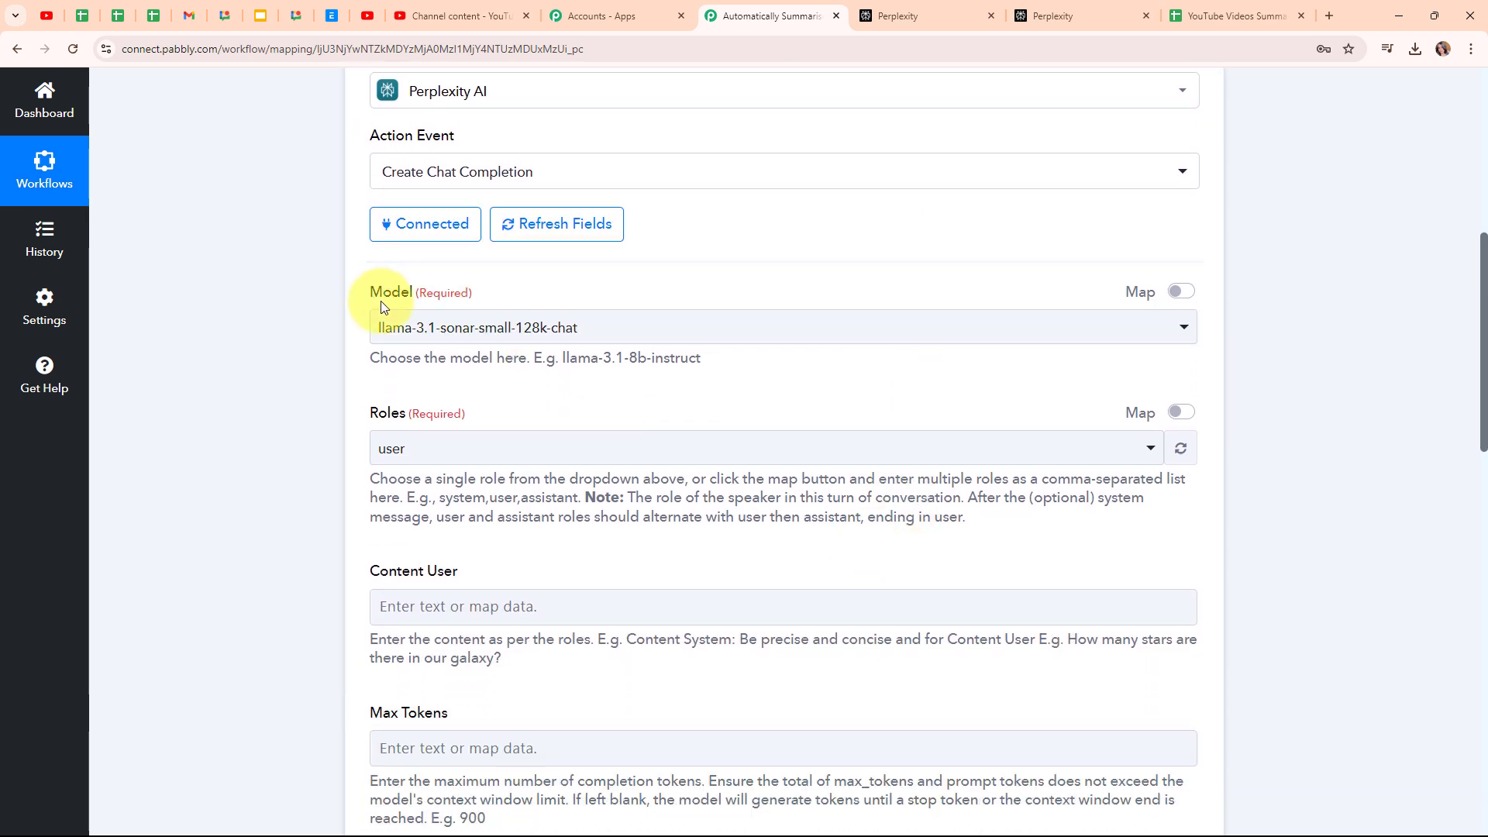
click(960, 328)
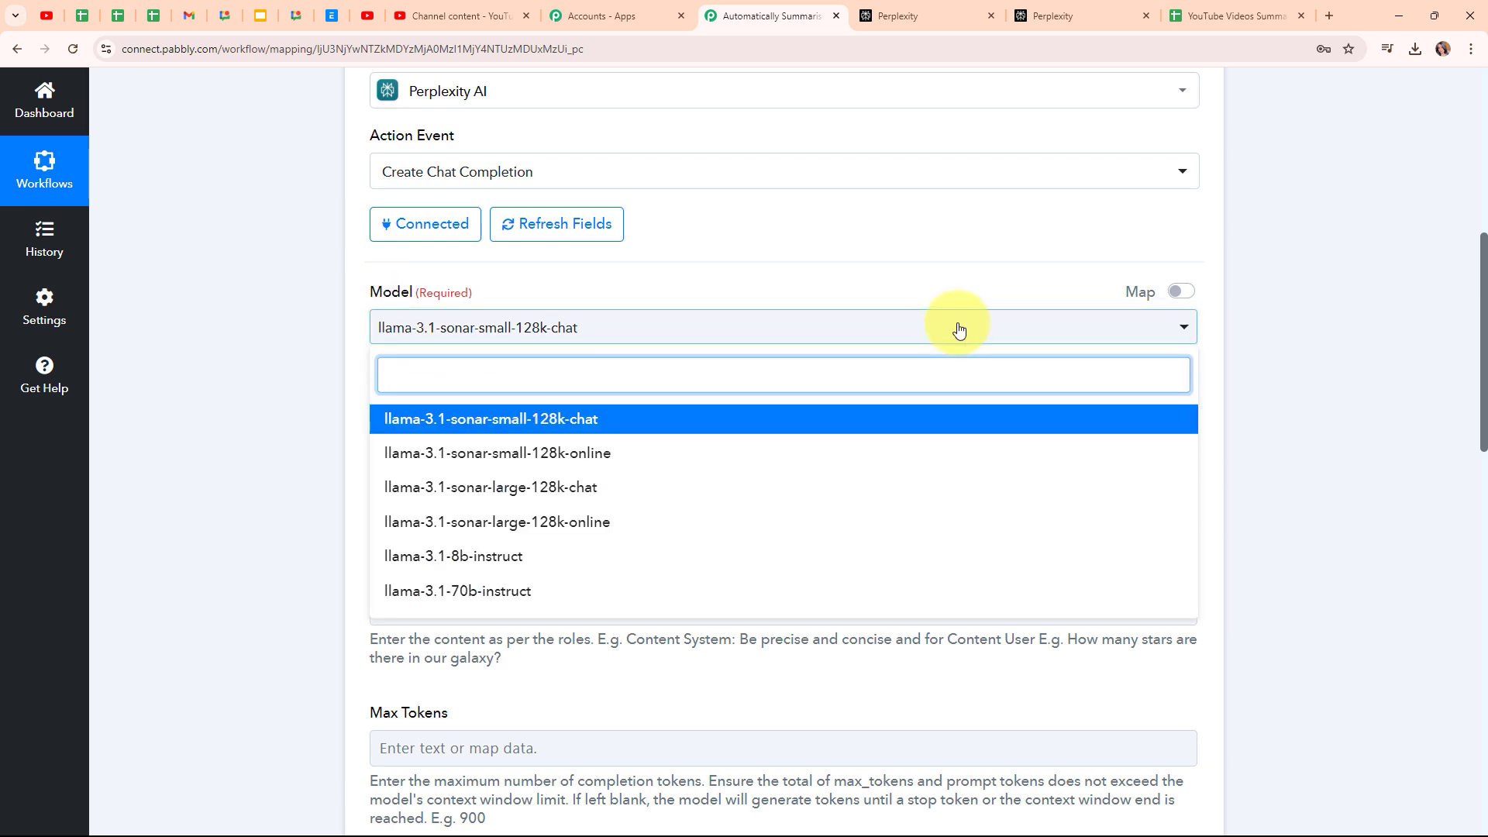
click(745, 487)
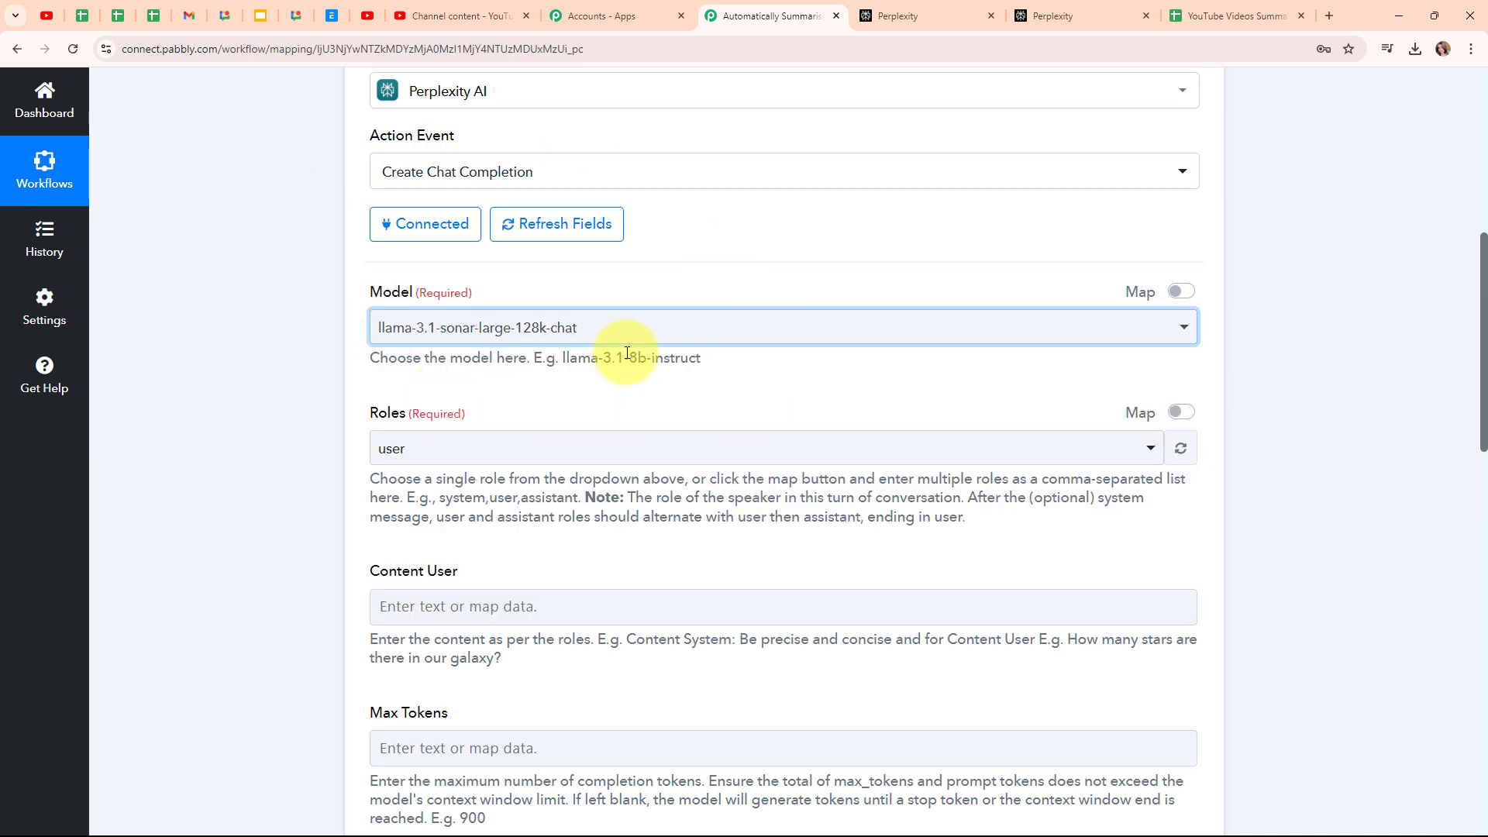
scroll(597, 372, down, 1)
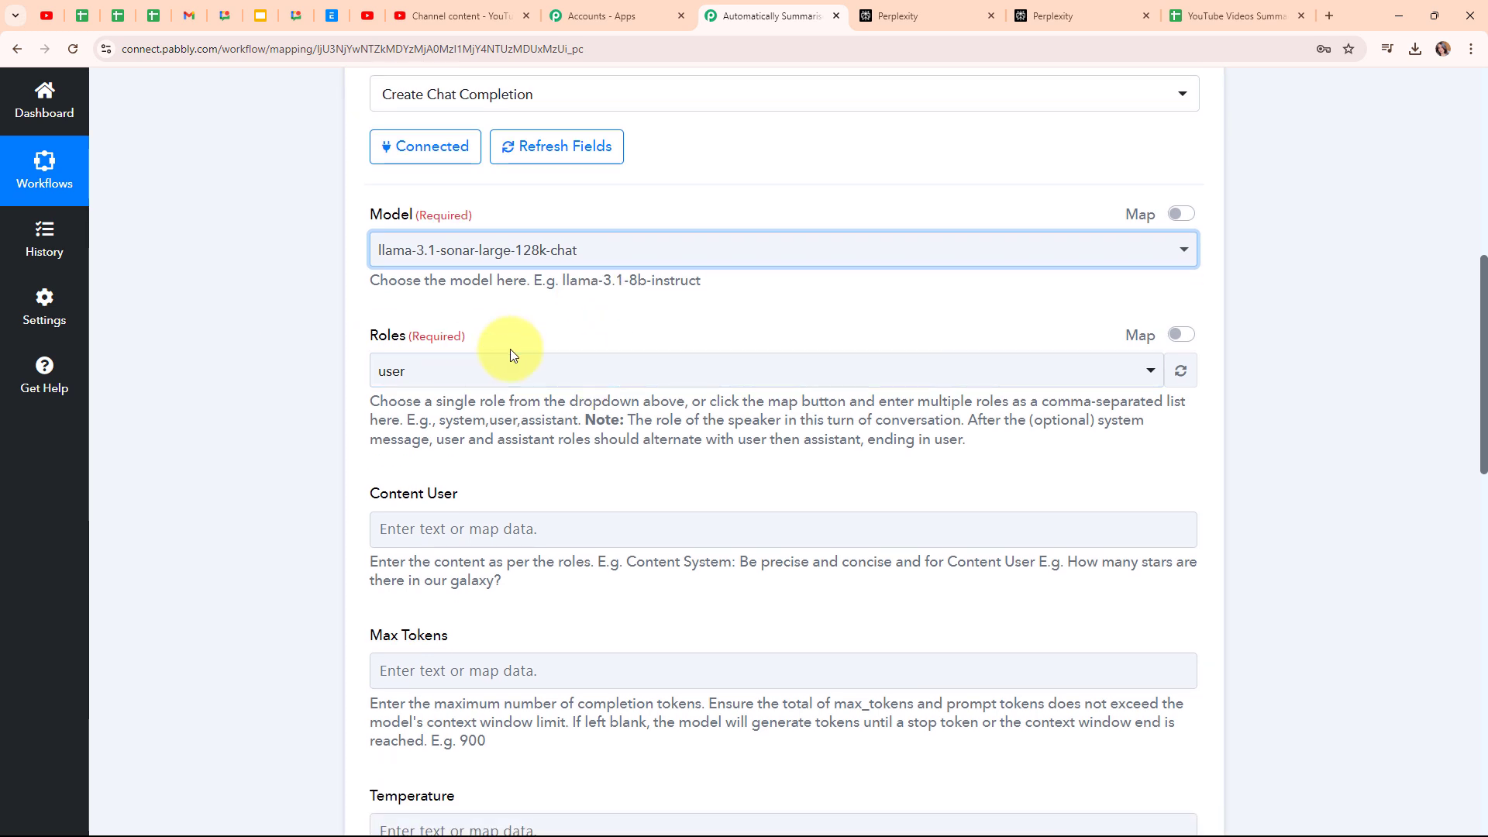
click(389, 366)
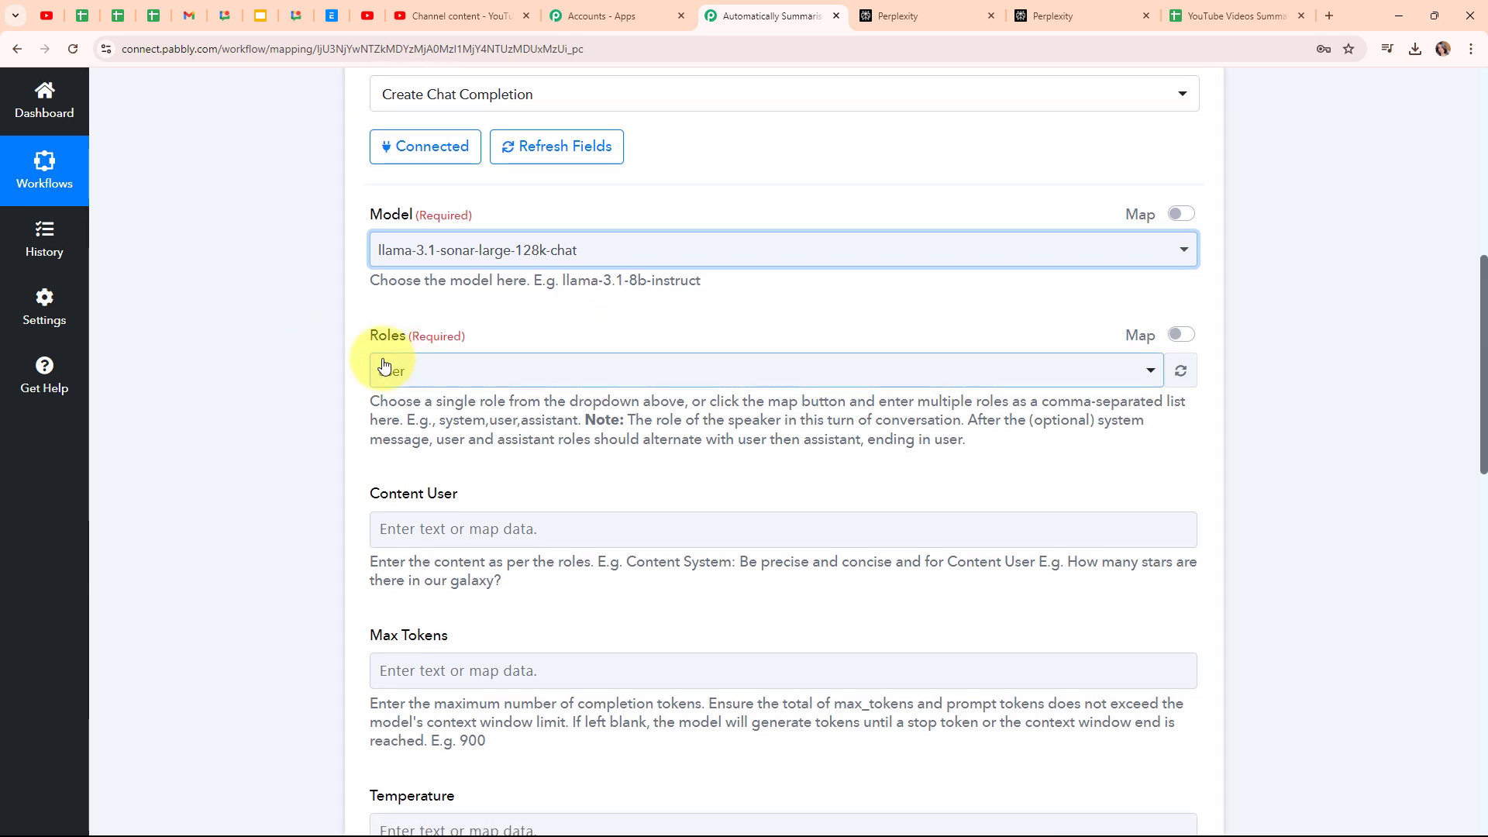
click(837, 385)
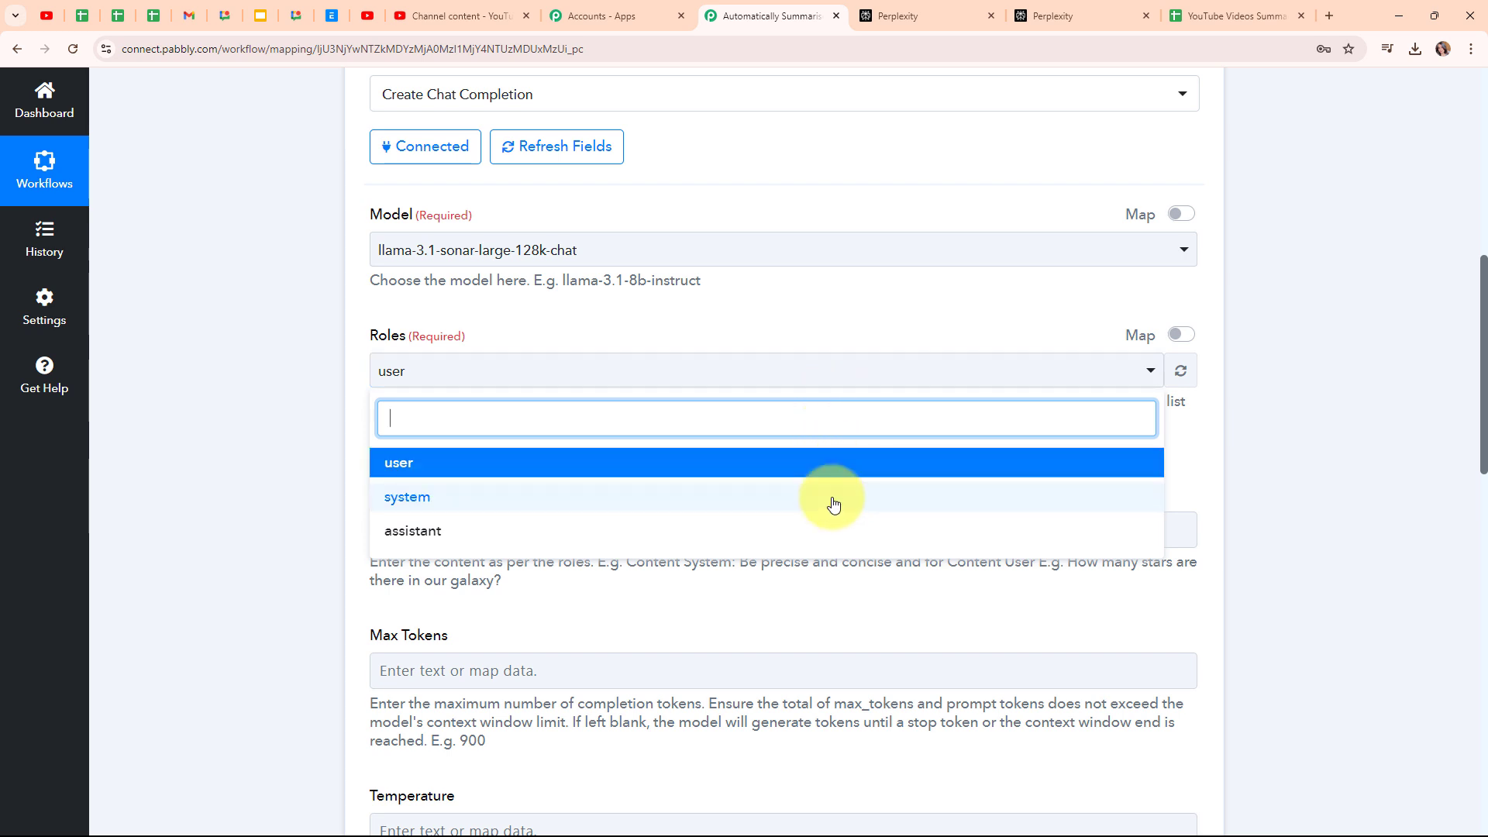
click(420, 472)
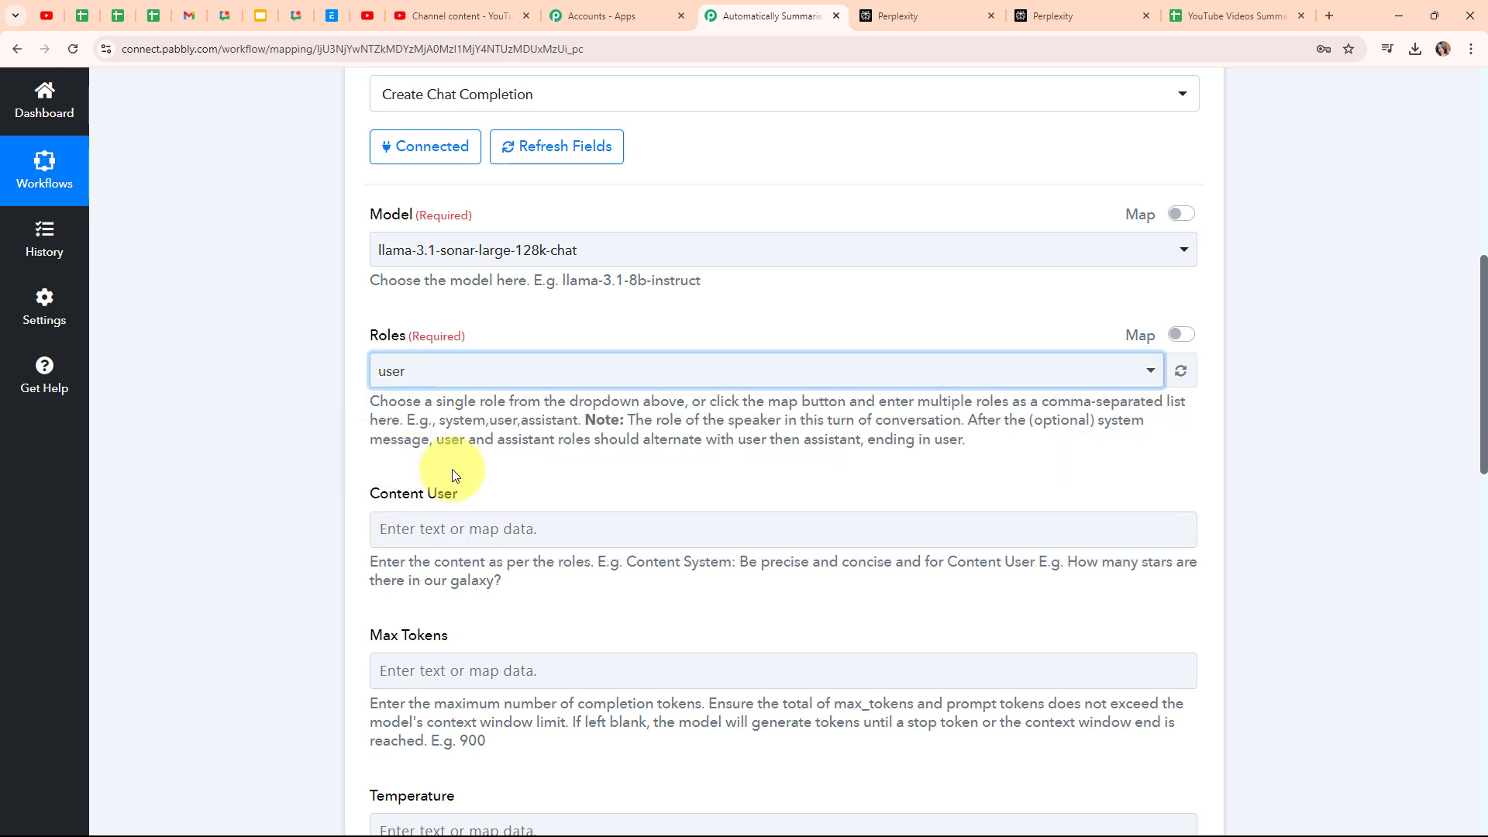
Paste the video summary prompt into Content User, with [video Link] and [Title] placeholders and plain-text paragraph formatting instructions.
scroll(1018, 451, down, 3)
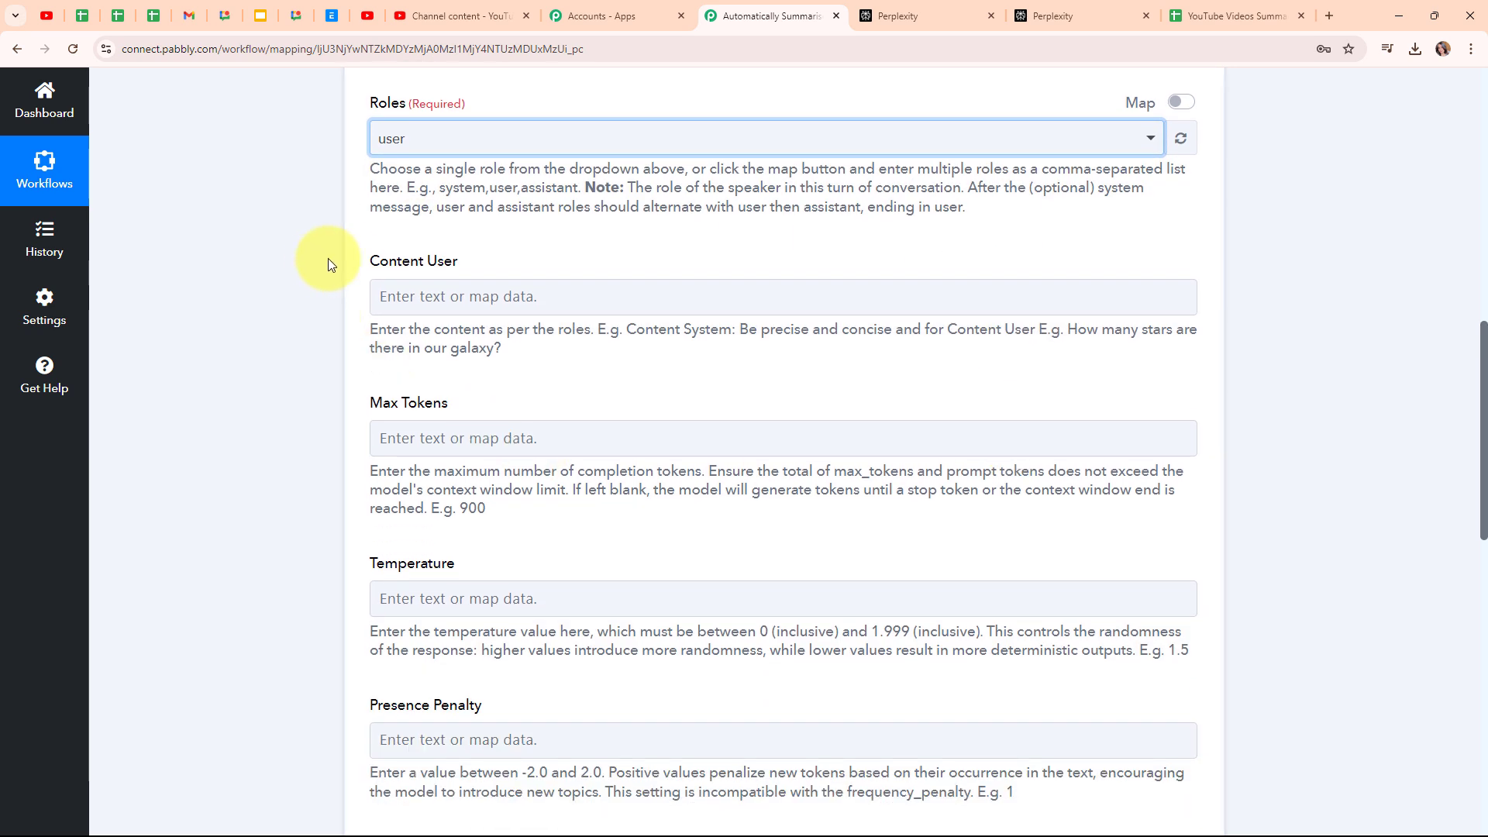
drag(355, 259, 539, 269)
click(542, 262)
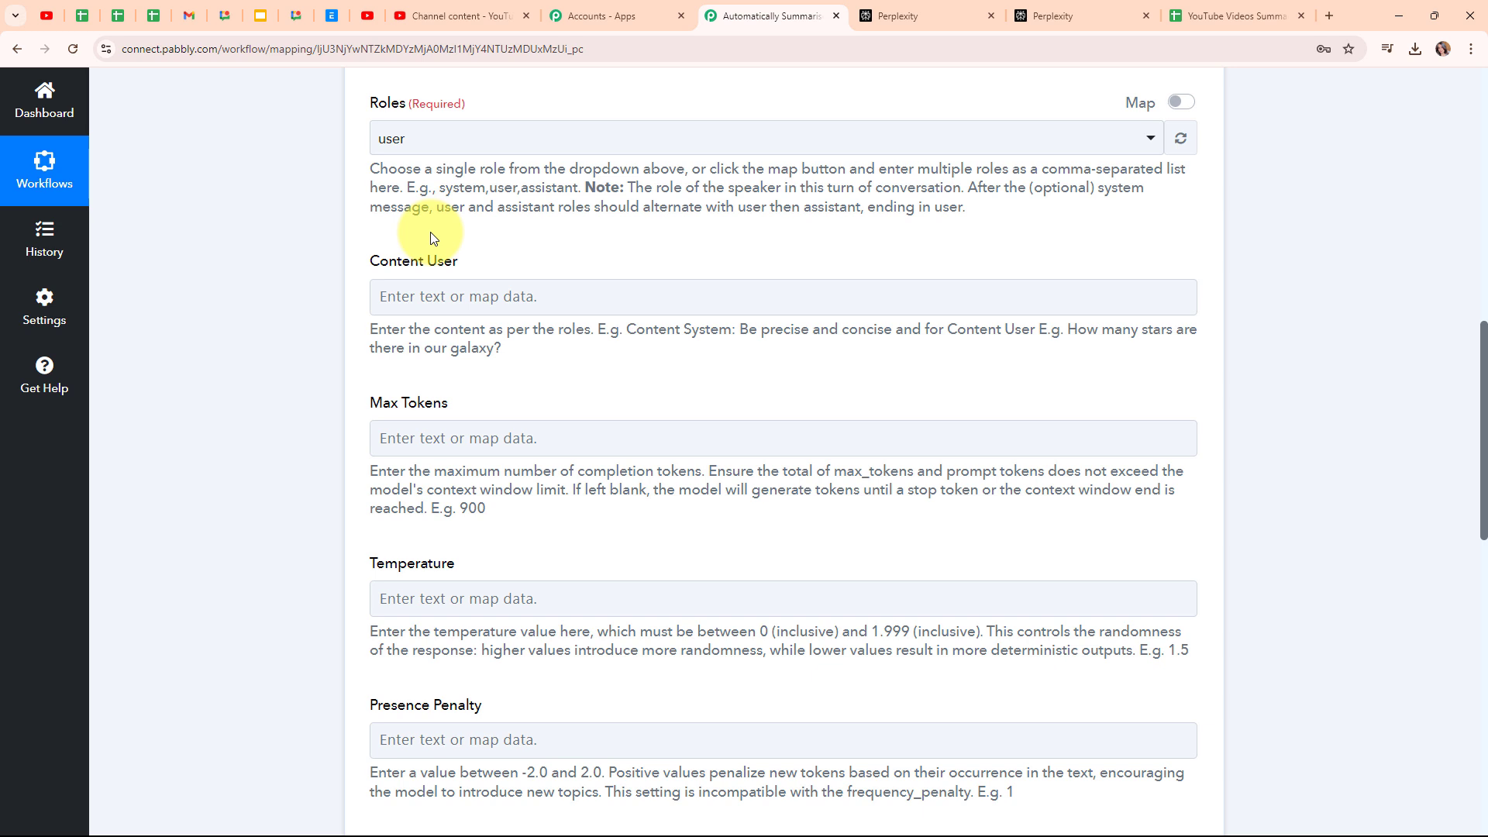
click(391, 296)
key(ctrl+v)
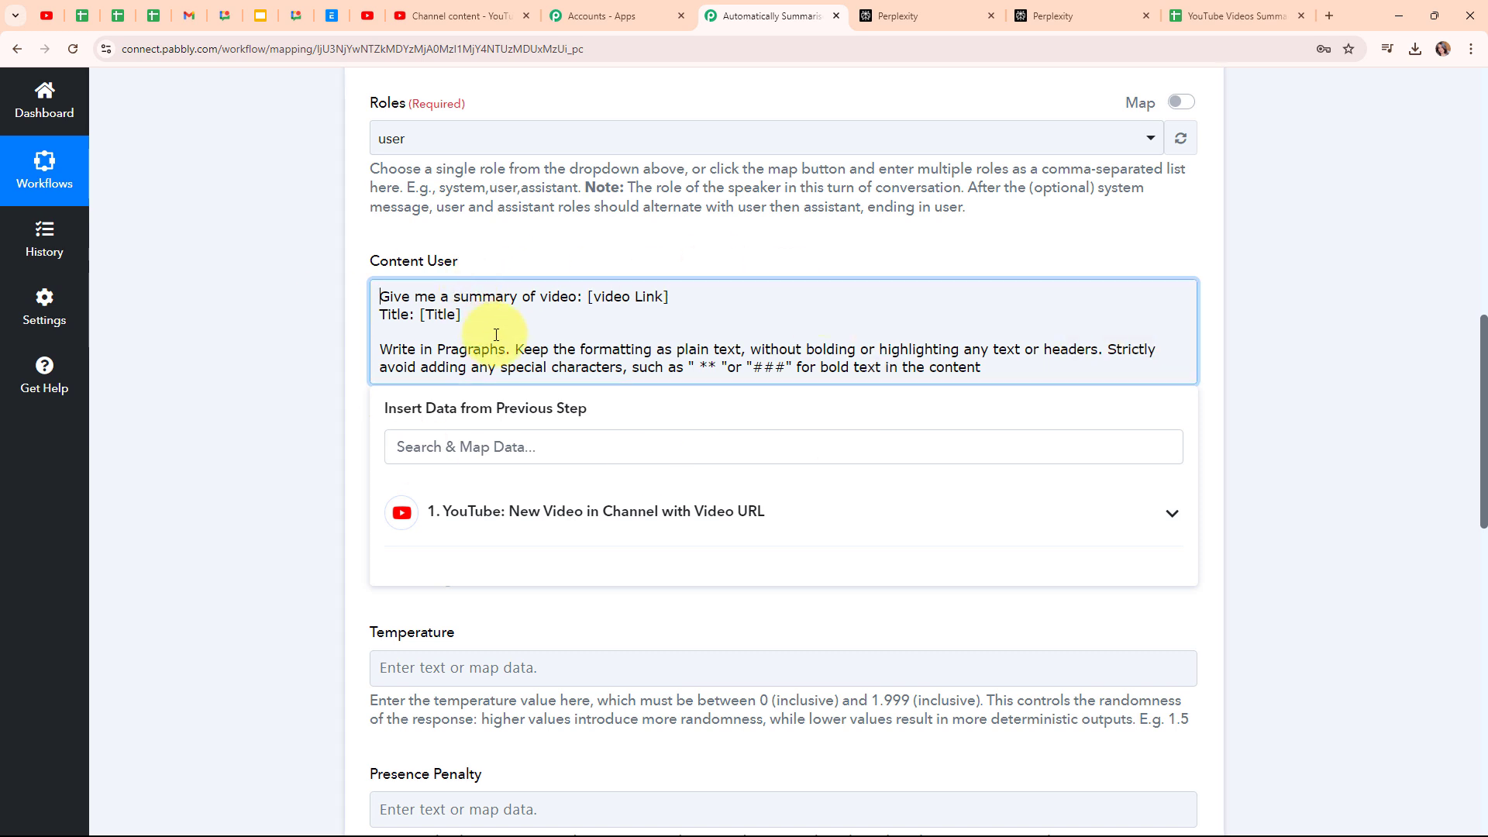
Replace the [video Link] placeholder in the prompt with the YouTube trigger's Res2 Video Url value.
drag(582, 296, 708, 292)
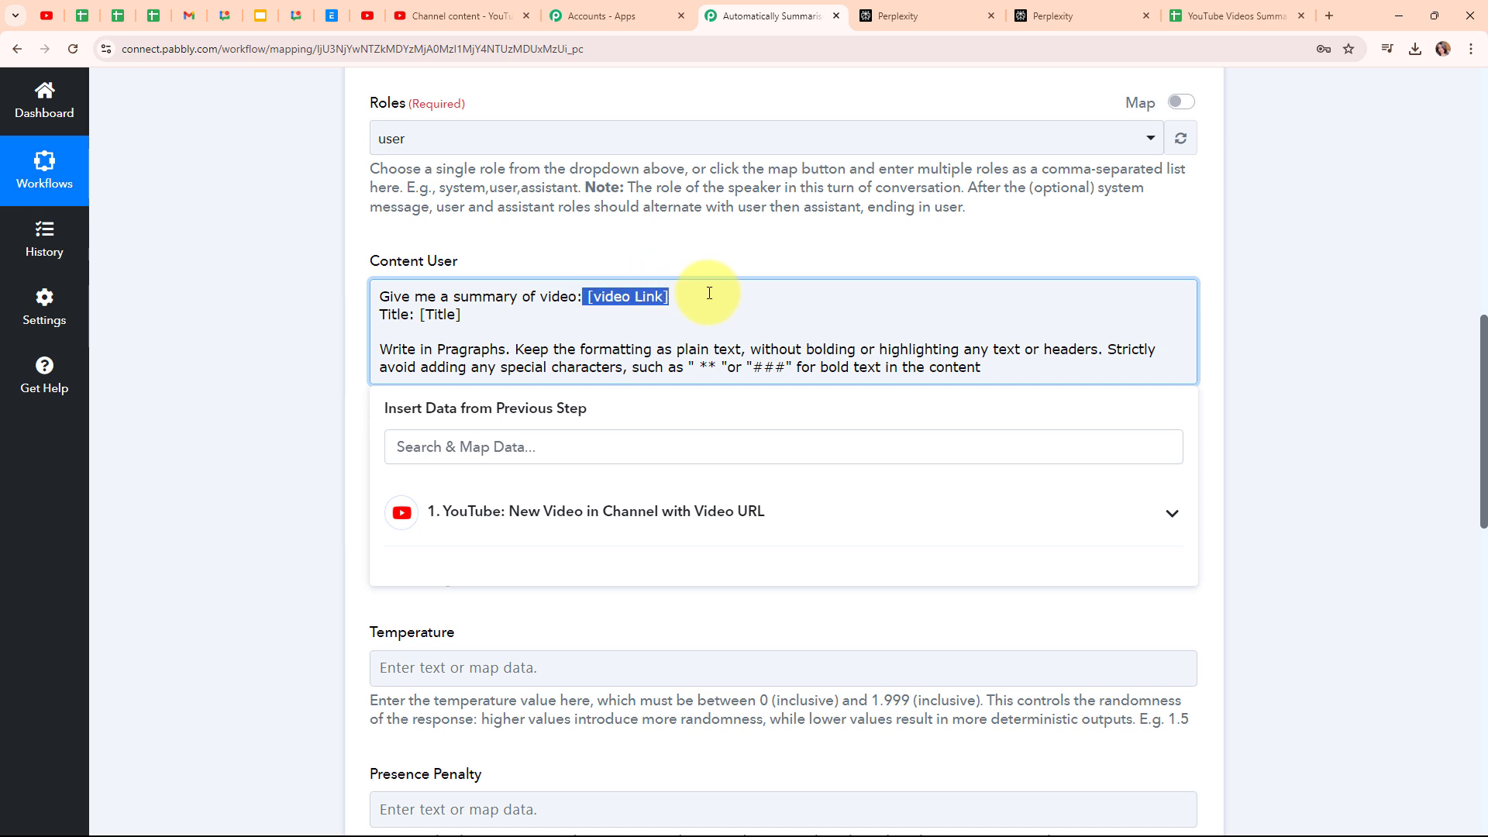
drag(417, 313, 517, 319)
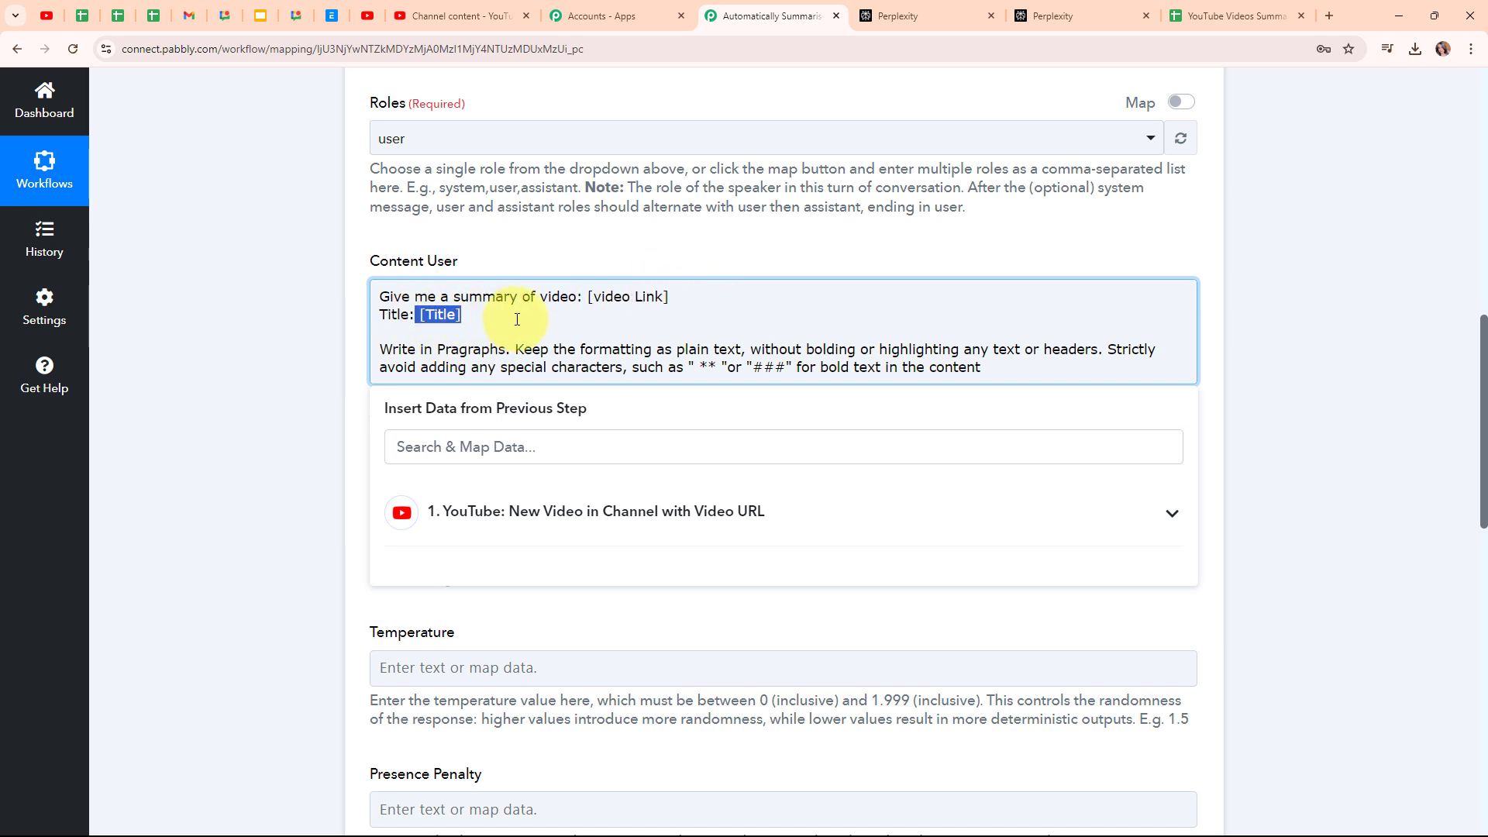
drag(669, 297, 590, 295)
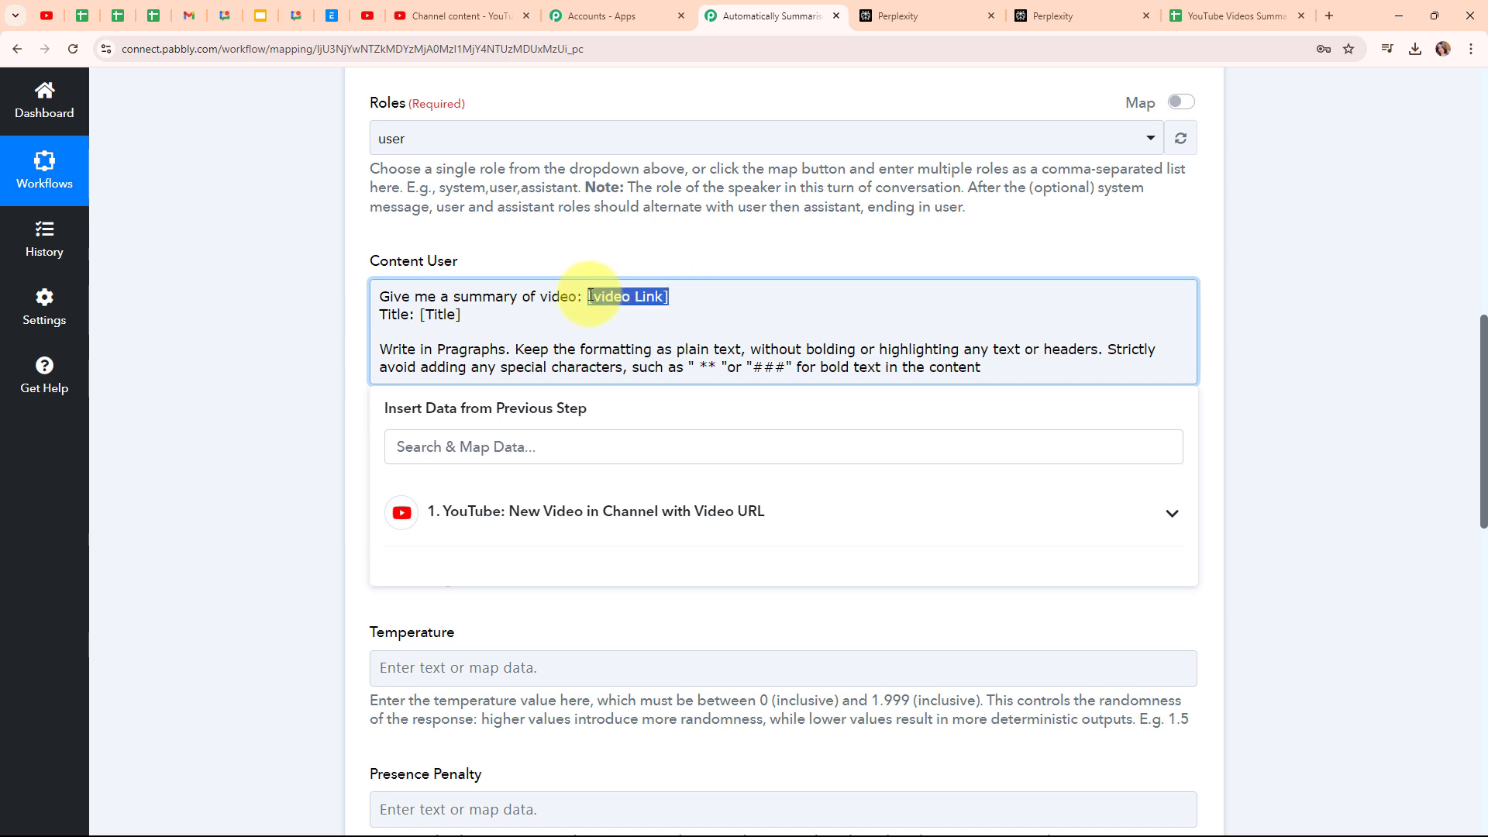
key(BackSpace)
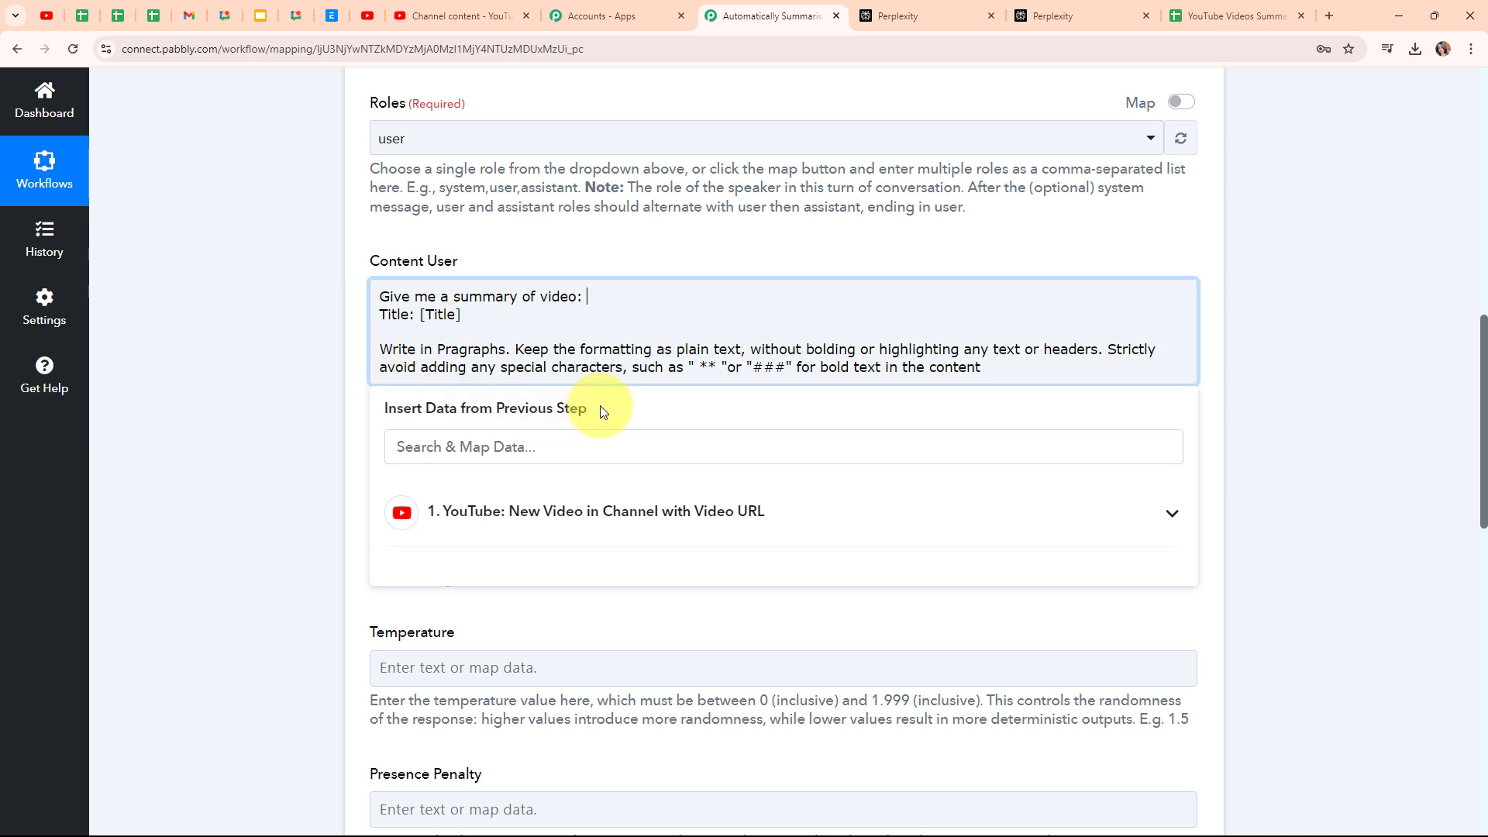
click(848, 535)
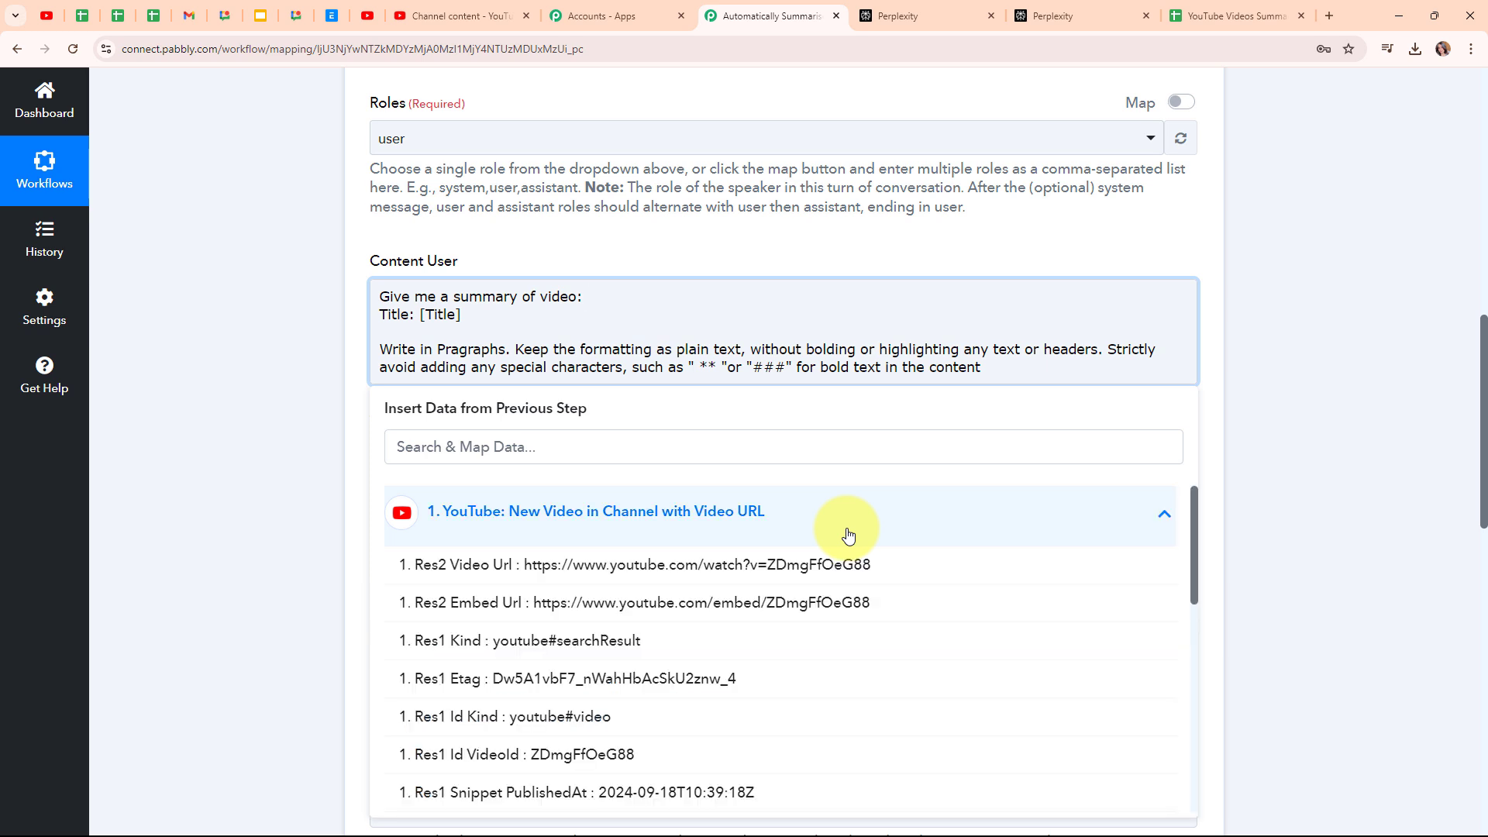
click(747, 571)
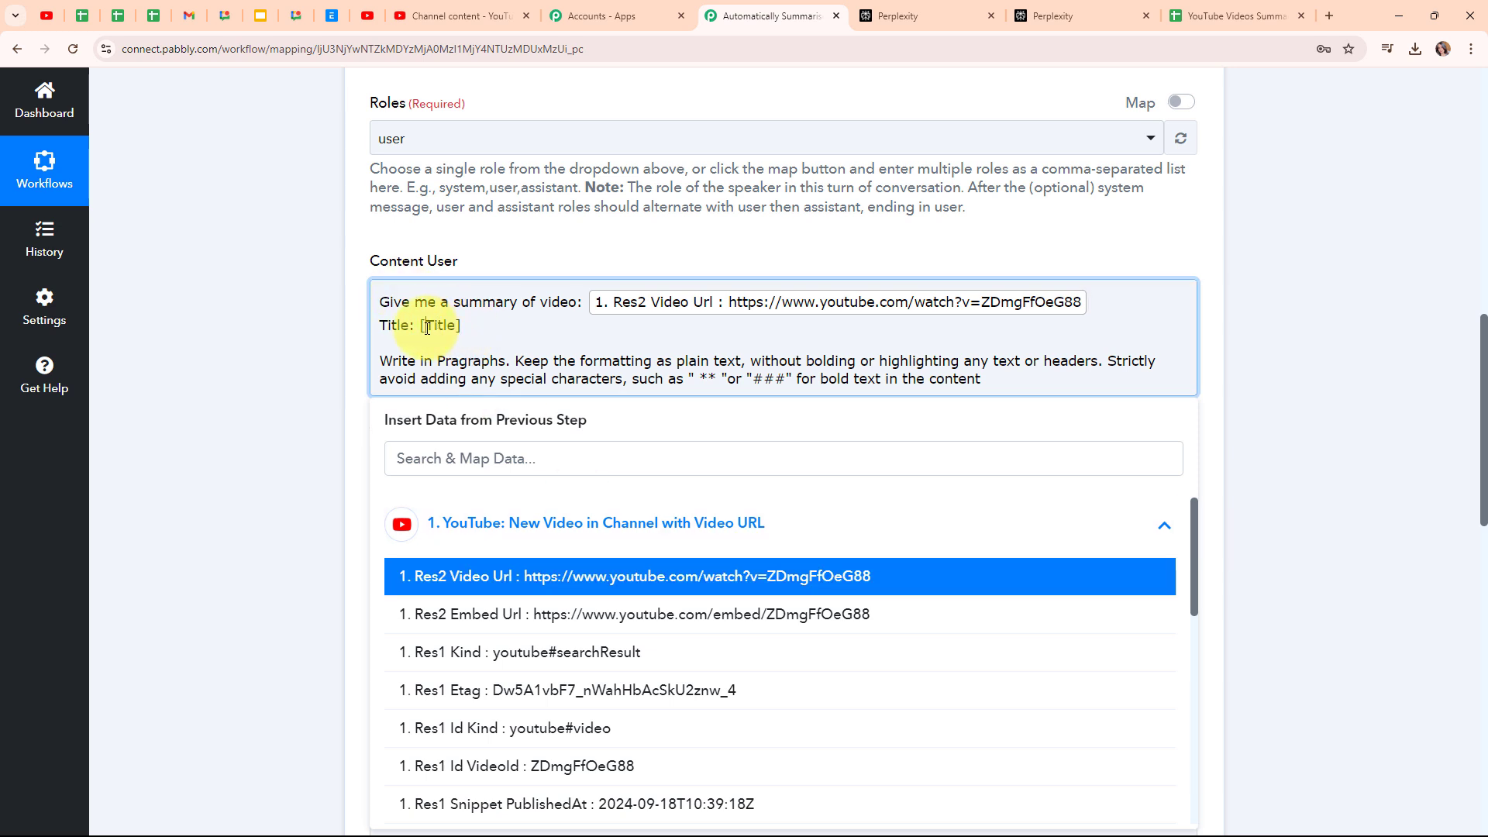
Replace the [Title] placeholder in the prompt with the YouTube trigger's Res1 Snippet Title value.
drag(464, 326, 416, 331)
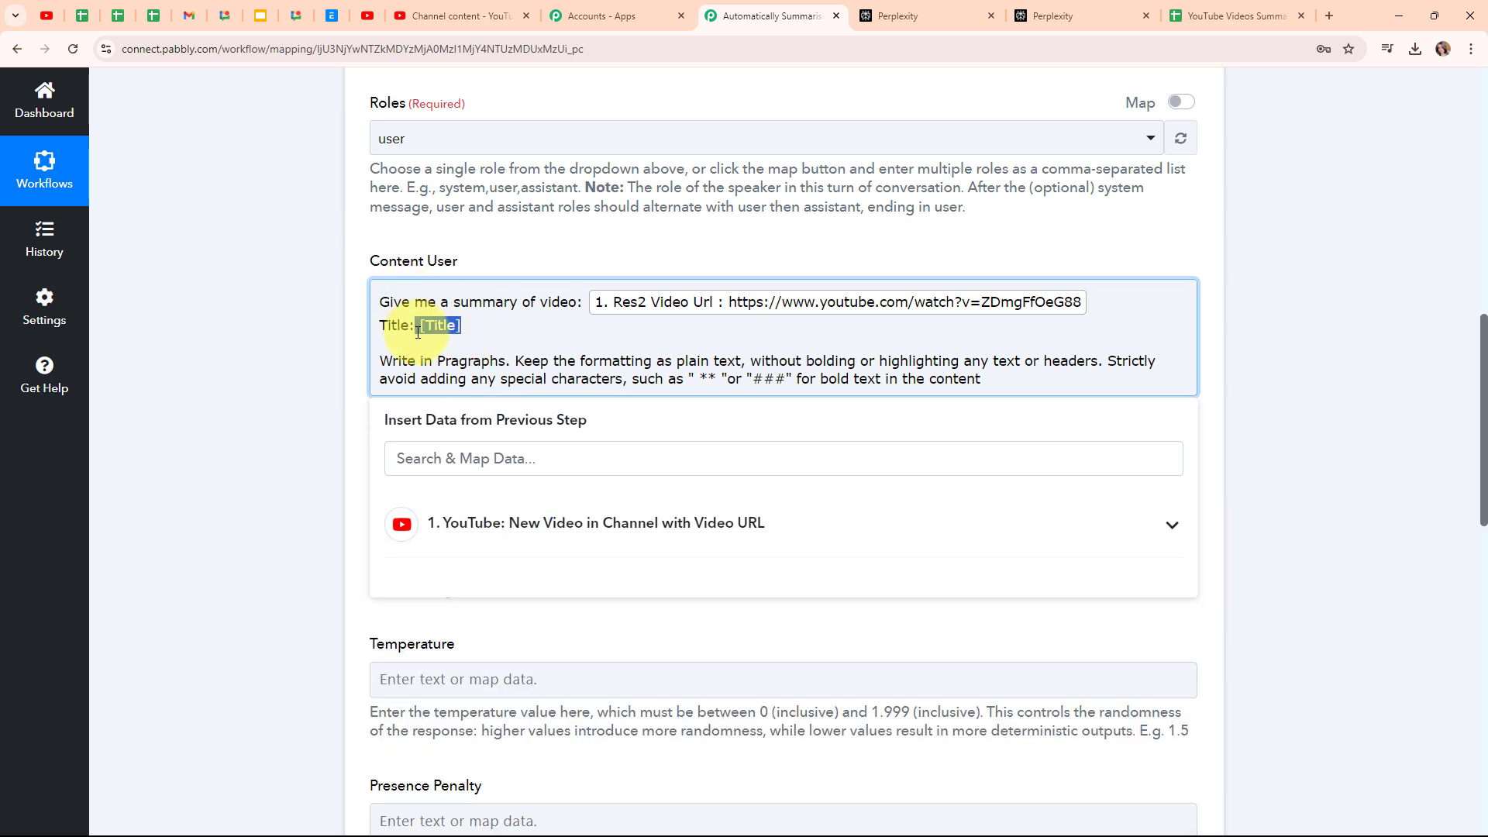
key(BackSpace)
click(589, 525)
scroll(686, 659, down, 2)
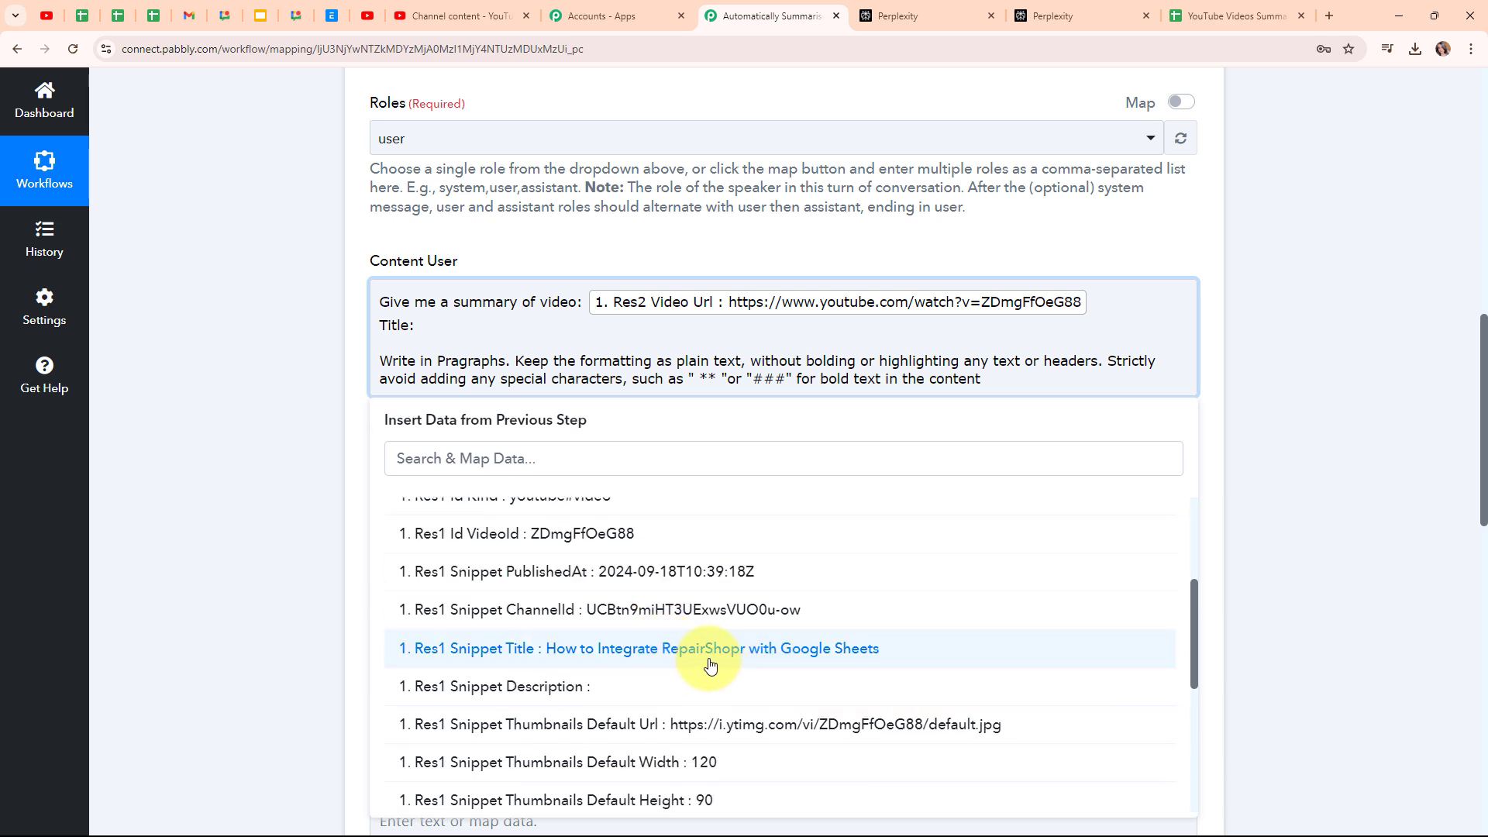
click(710, 665)
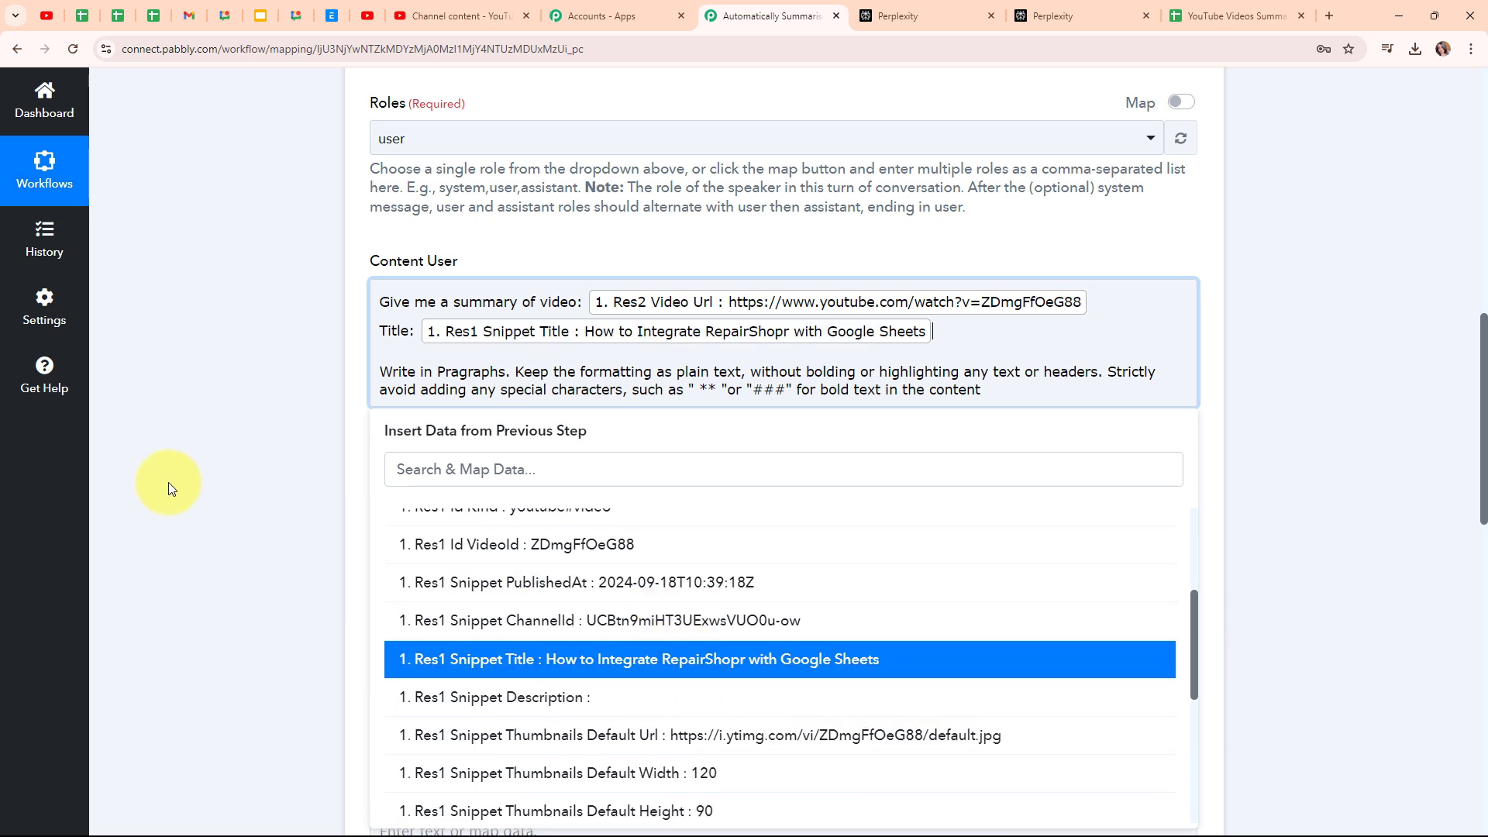
click(186, 415)
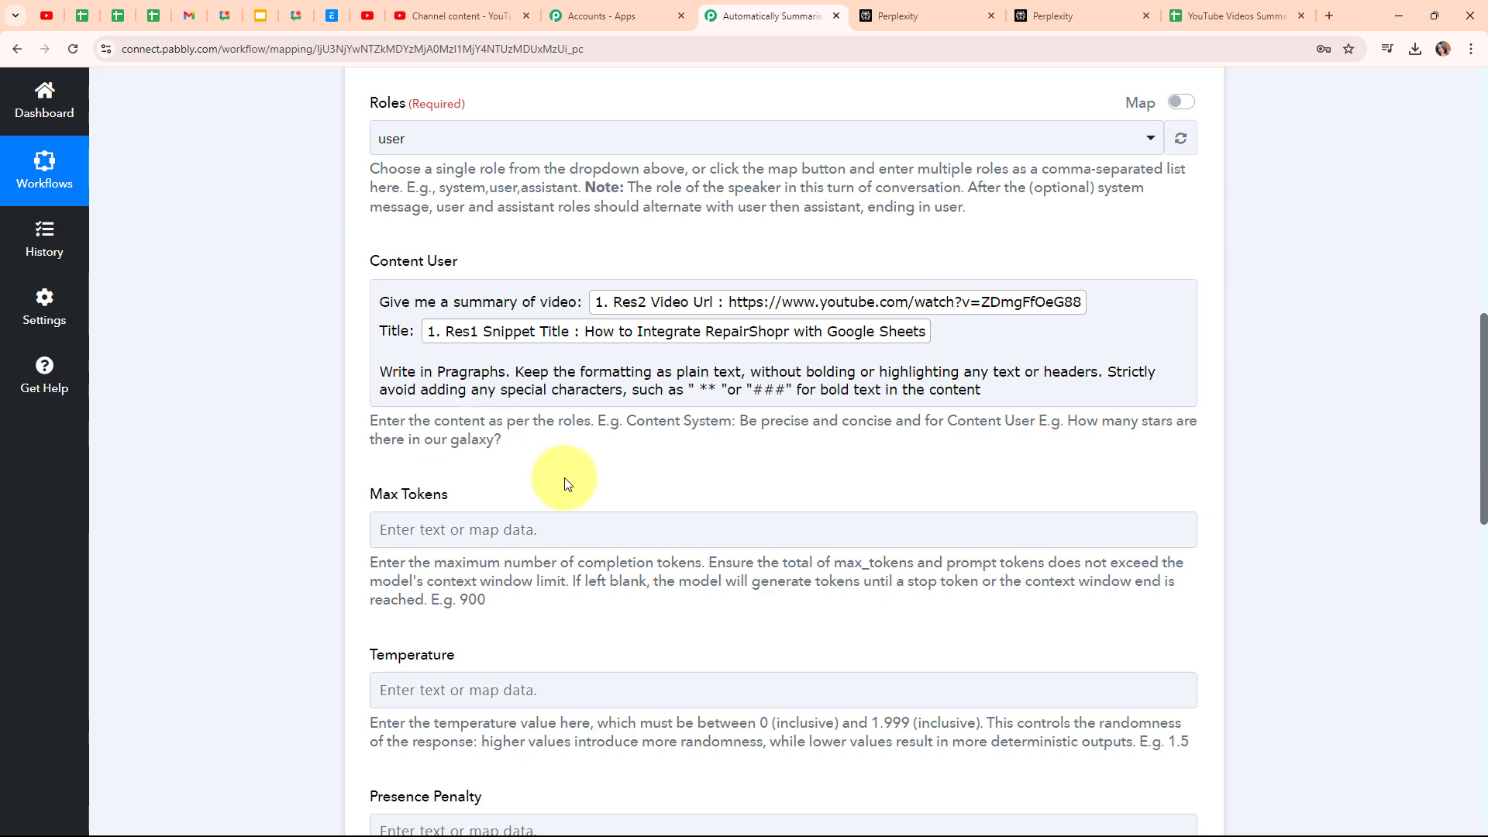
Review the Max Tokens field and its description below the prompt.
scroll(760, 476, down, 4)
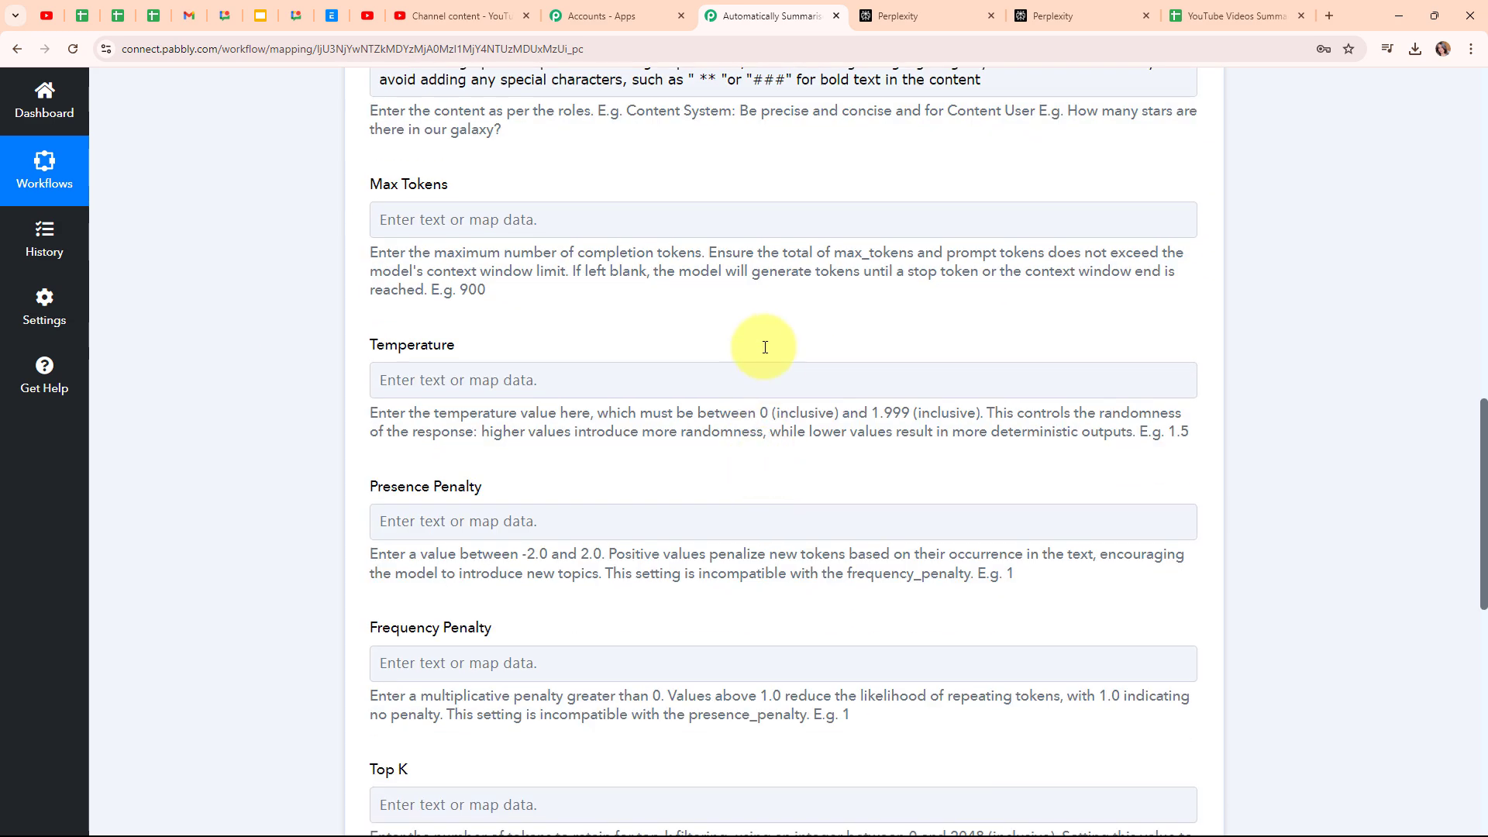
drag(372, 186, 459, 191)
click(536, 192)
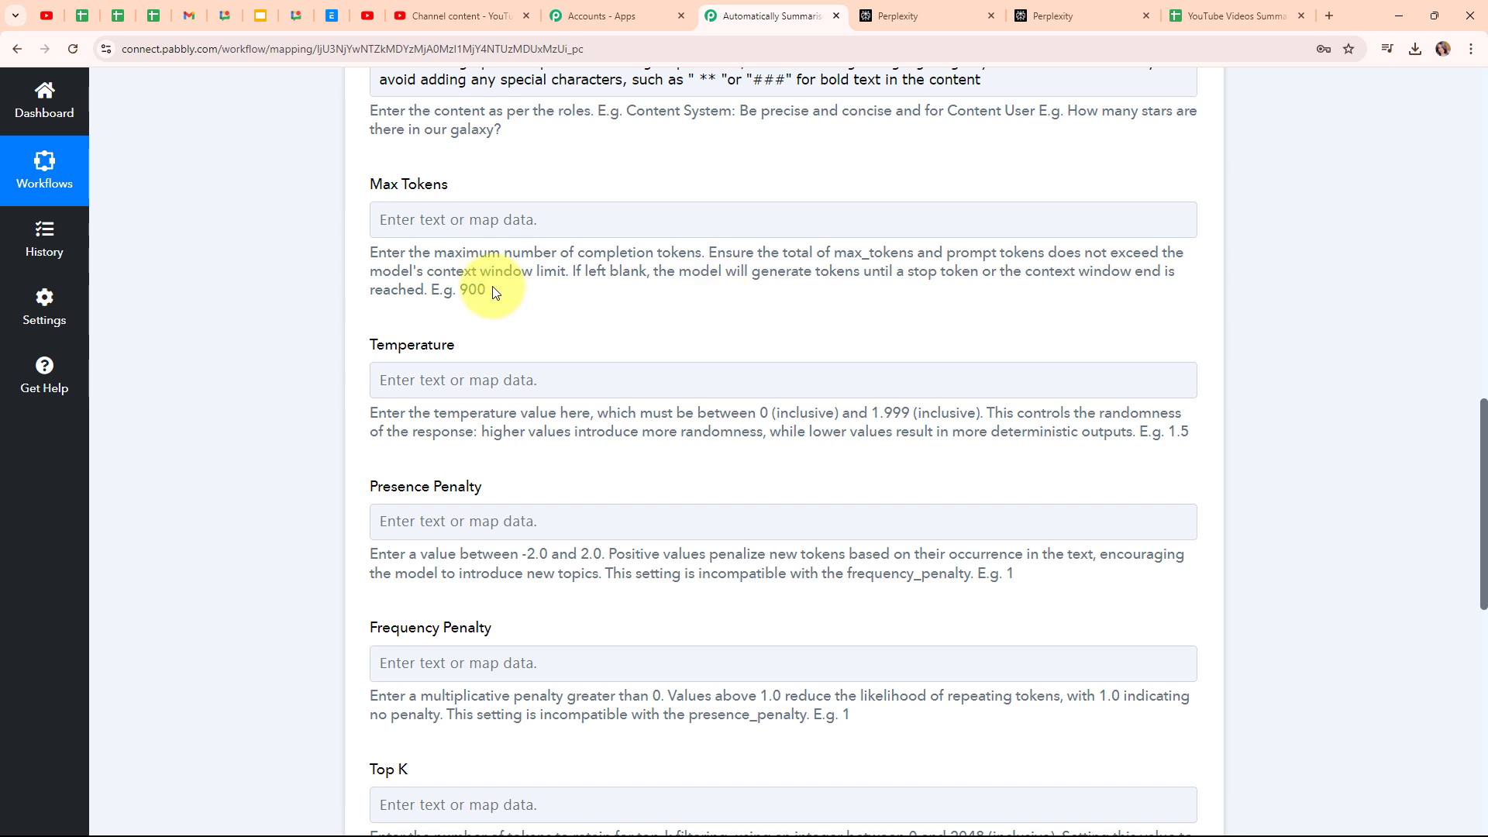
Set Max Tokens for the Perplexity AI chat completion to 800.
drag(489, 289, 456, 291)
click(548, 323)
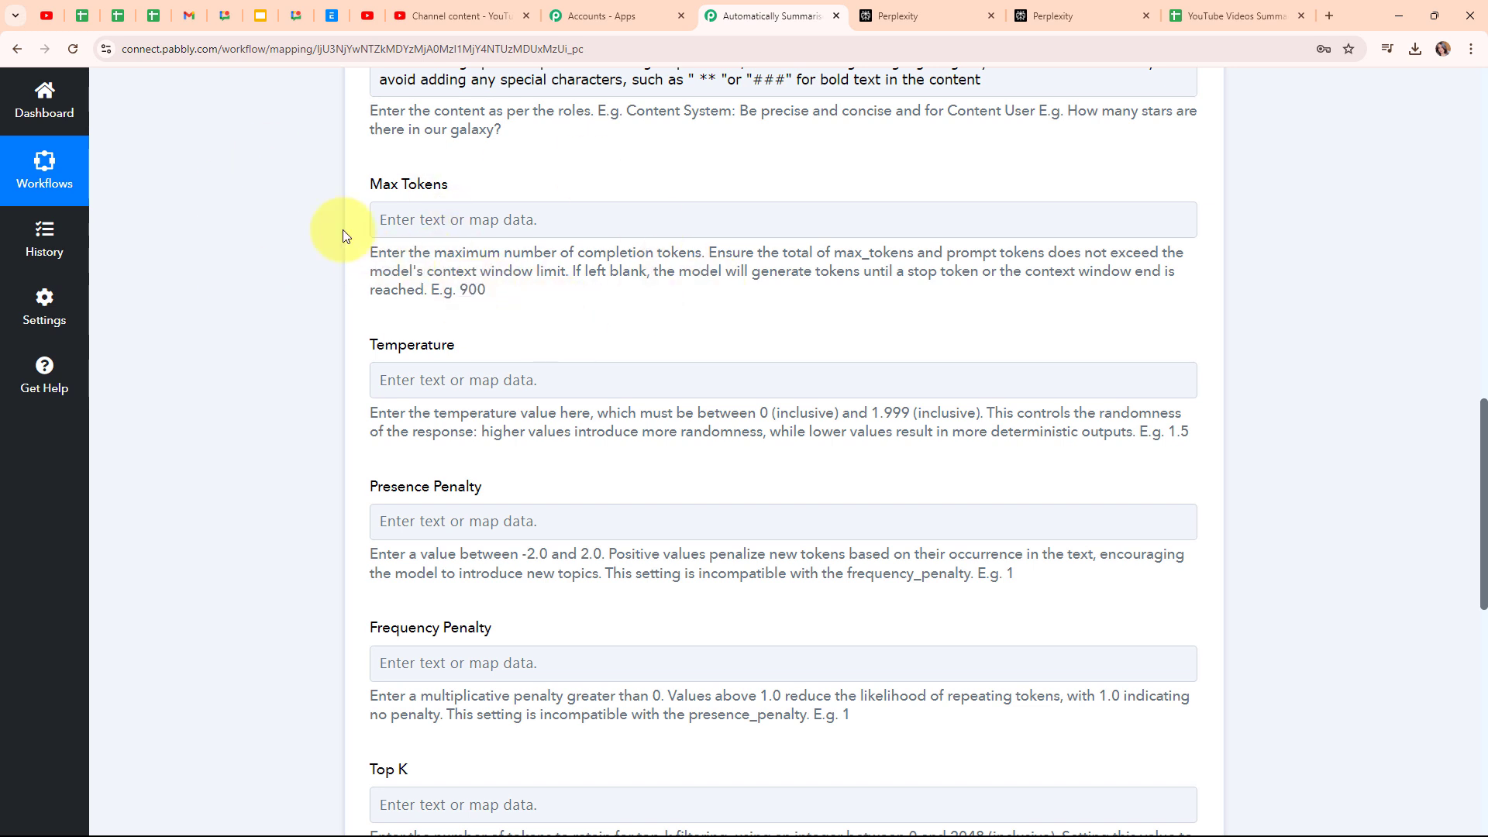
click(437, 225)
text(800)
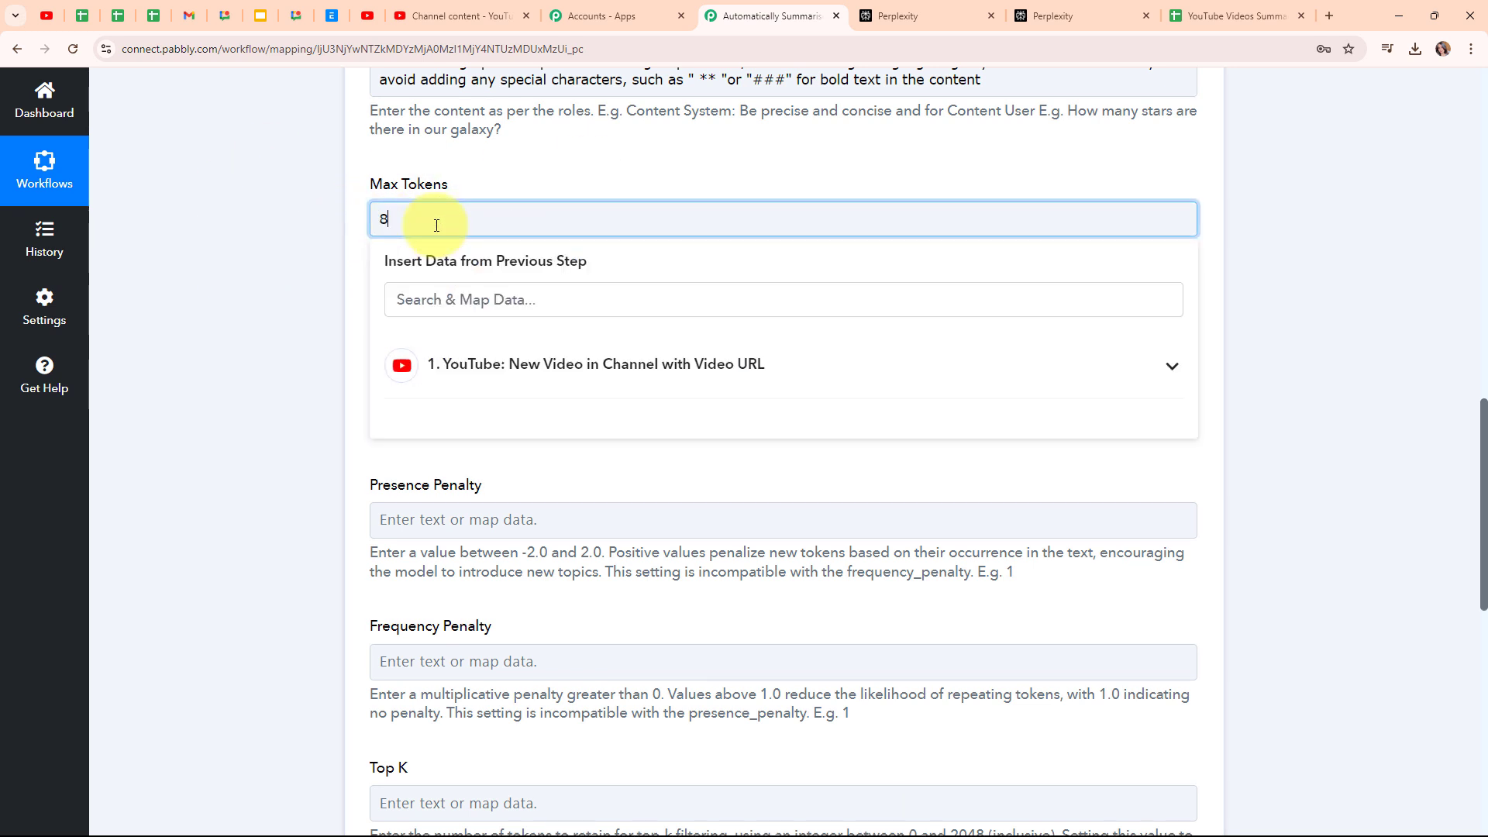
click(293, 240)
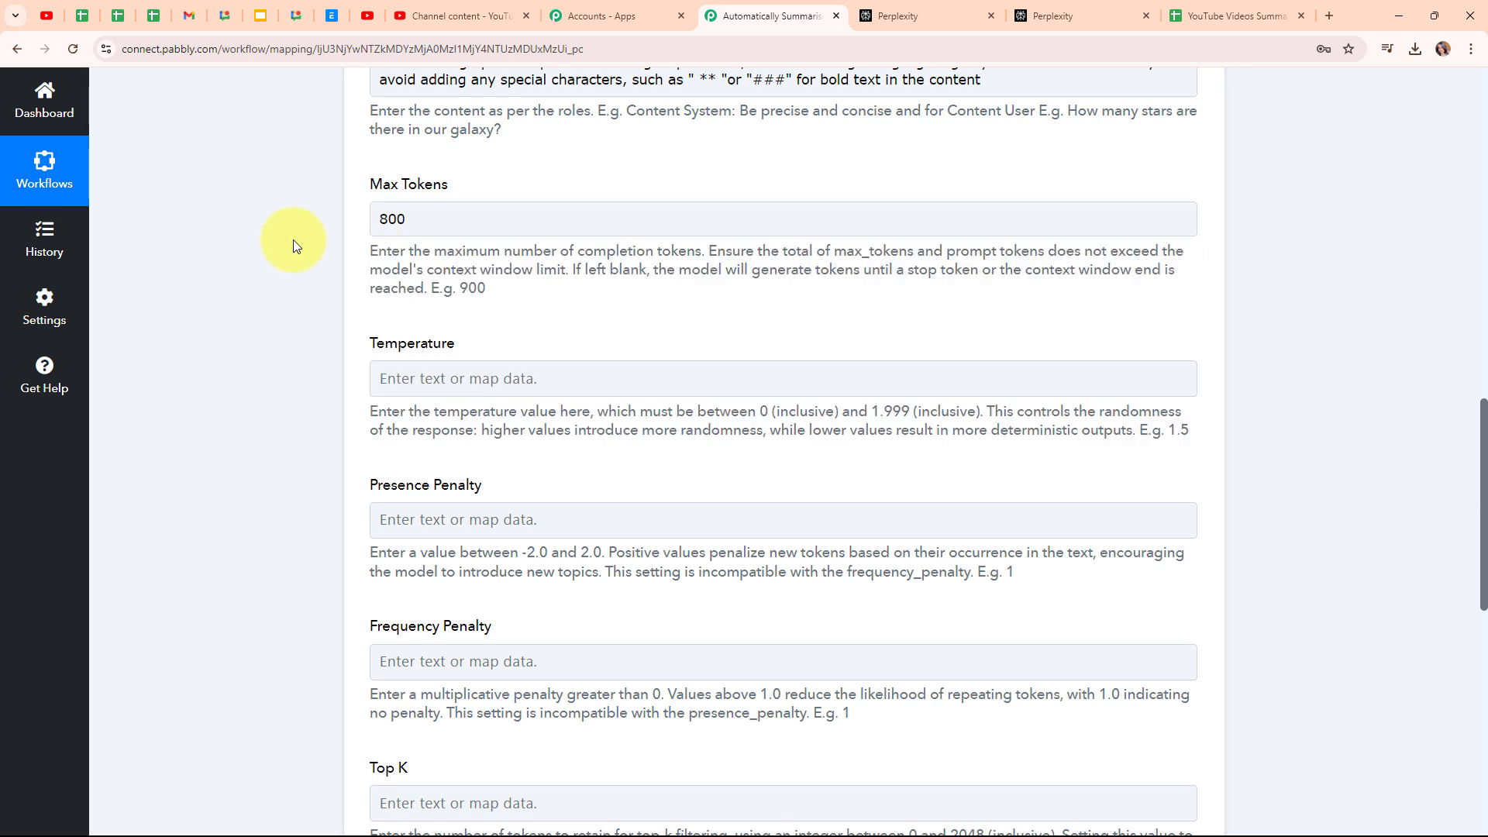
Leave the remaining optional parameters from Temperature to Top P blank, and save the Perplexity AI action with a test request.
scroll(680, 309, down, 1)
scroll(680, 309, down, 1)
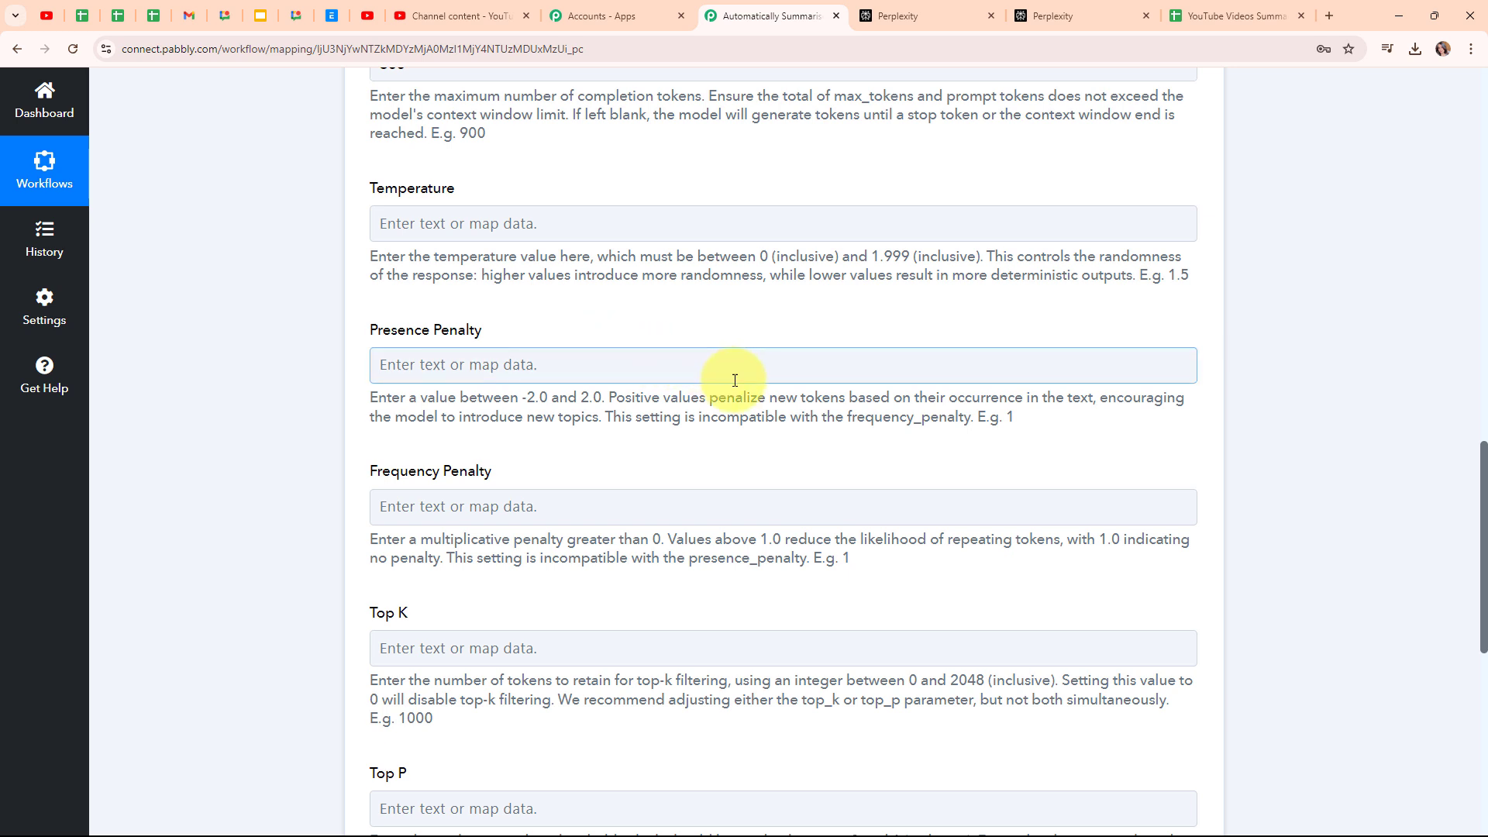
scroll(769, 414, down, 1)
scroll(769, 415, down, 3)
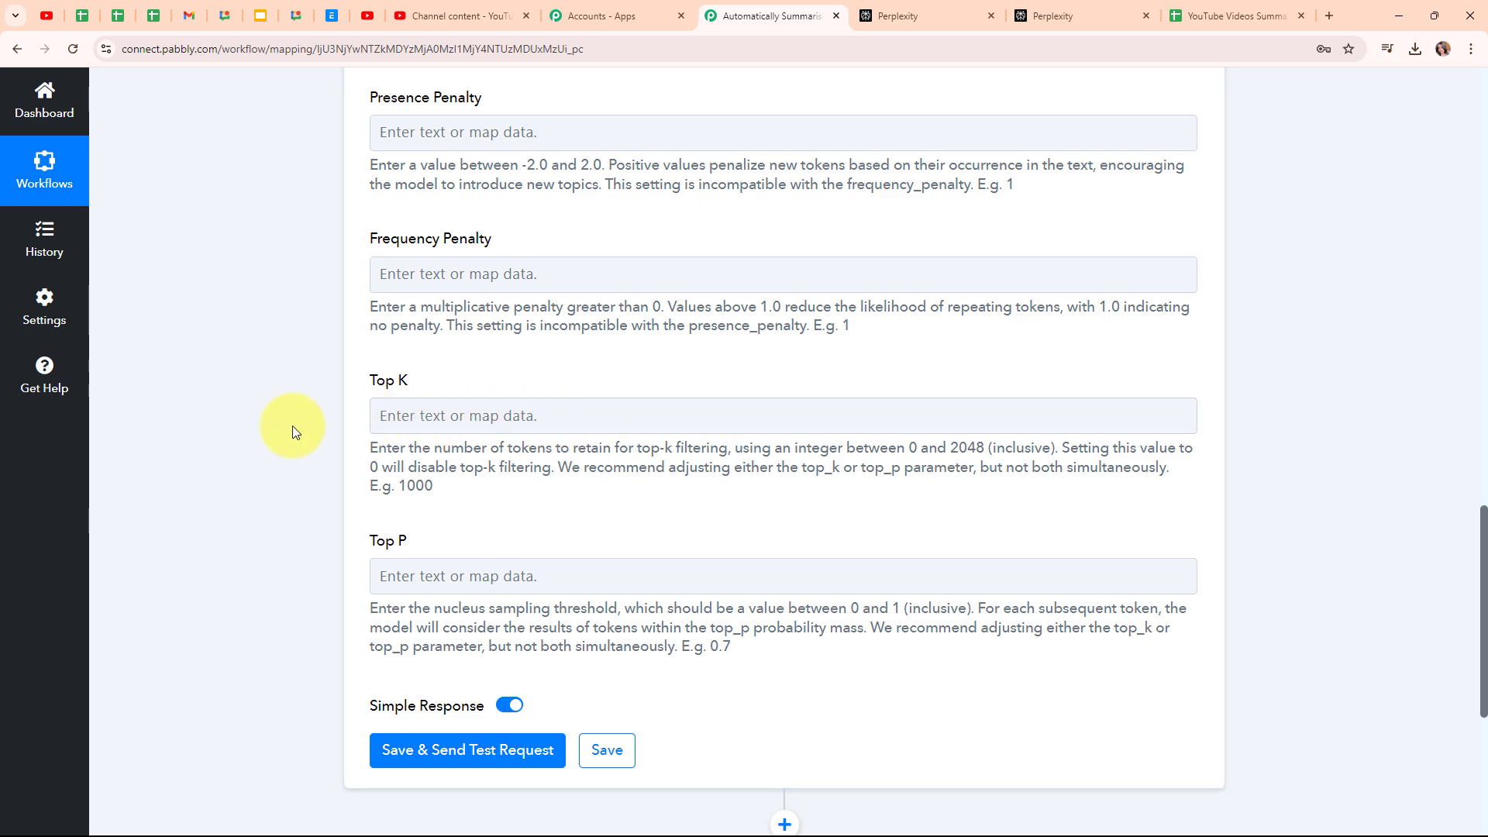
scroll(1008, 346, down, 6)
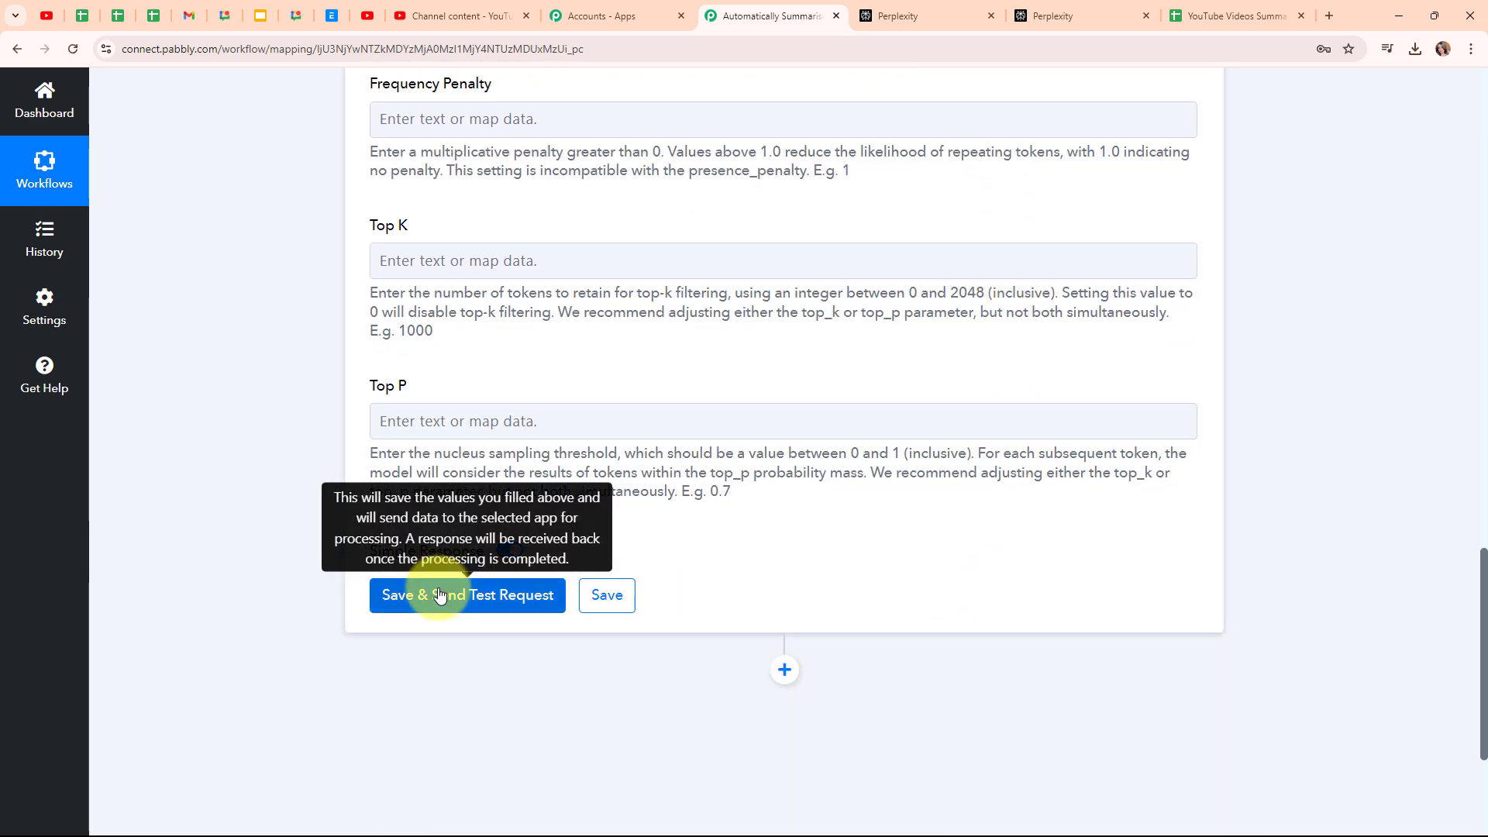
click(439, 595)
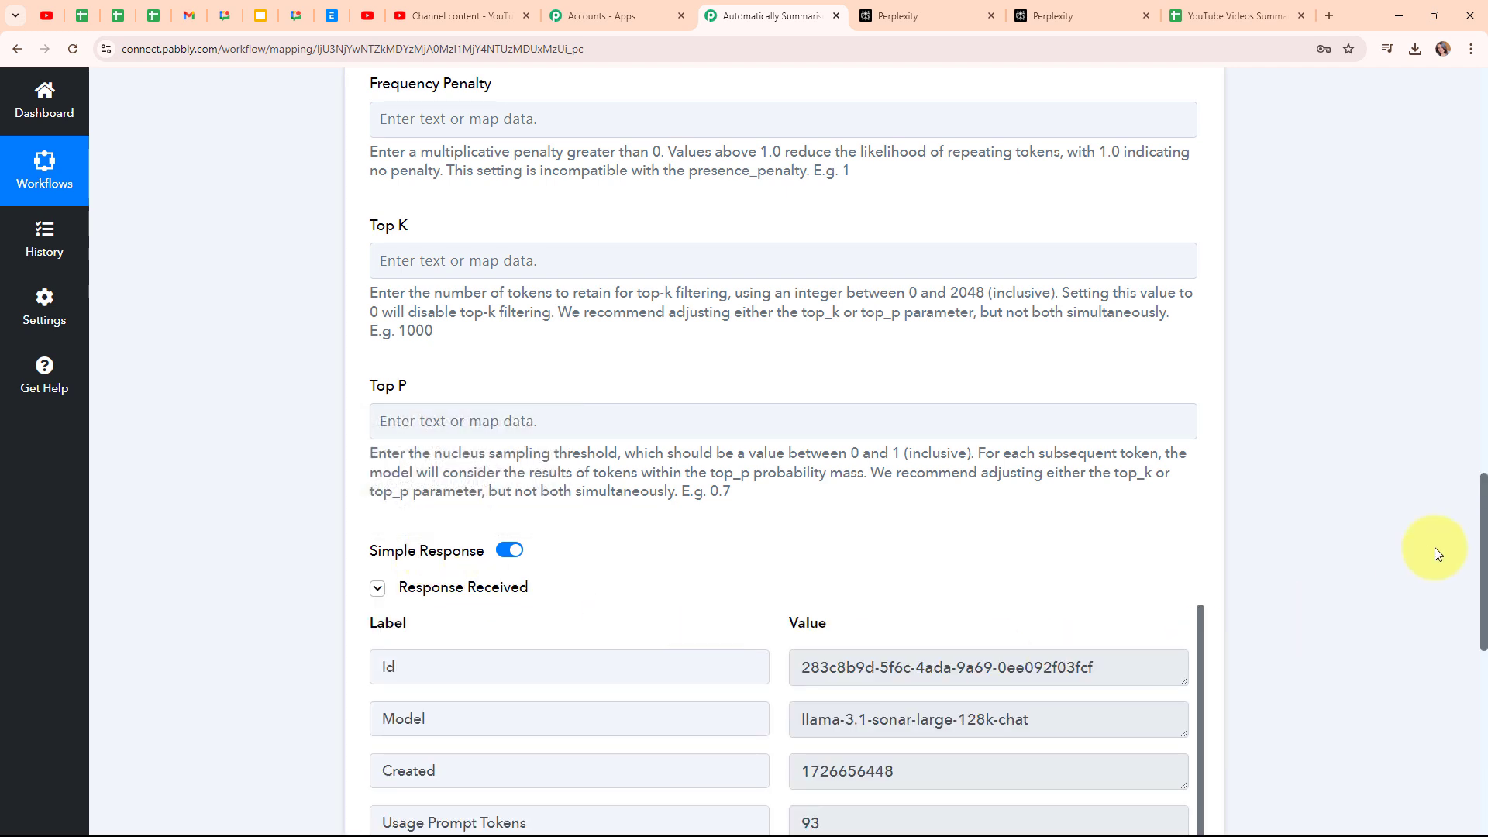
Expand the Choices 0 Message Content value in the received response and read the generated video summary.
scroll(1348, 544, down, 5)
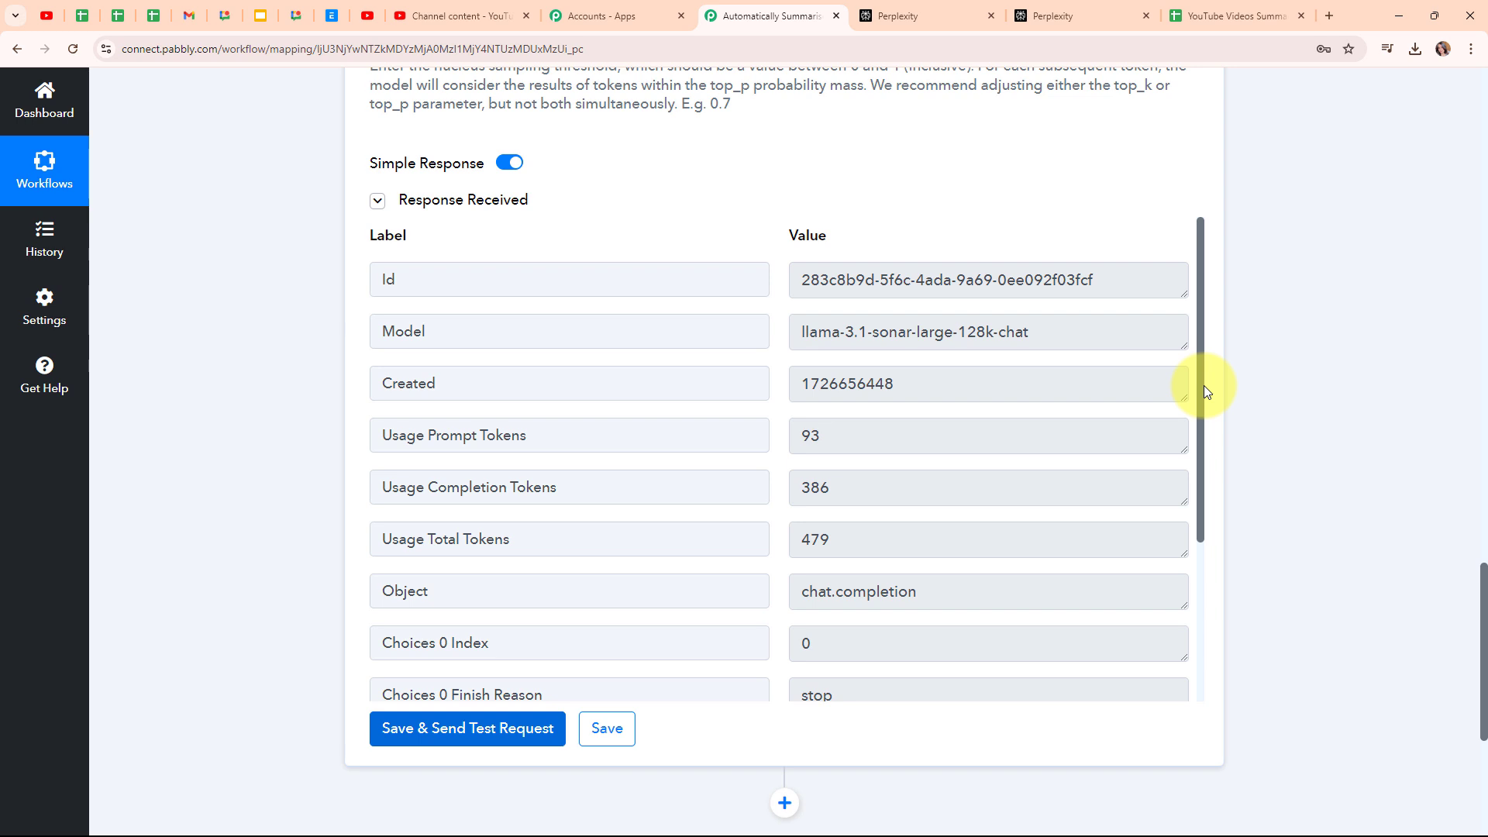
drag(1203, 384, 1225, 573)
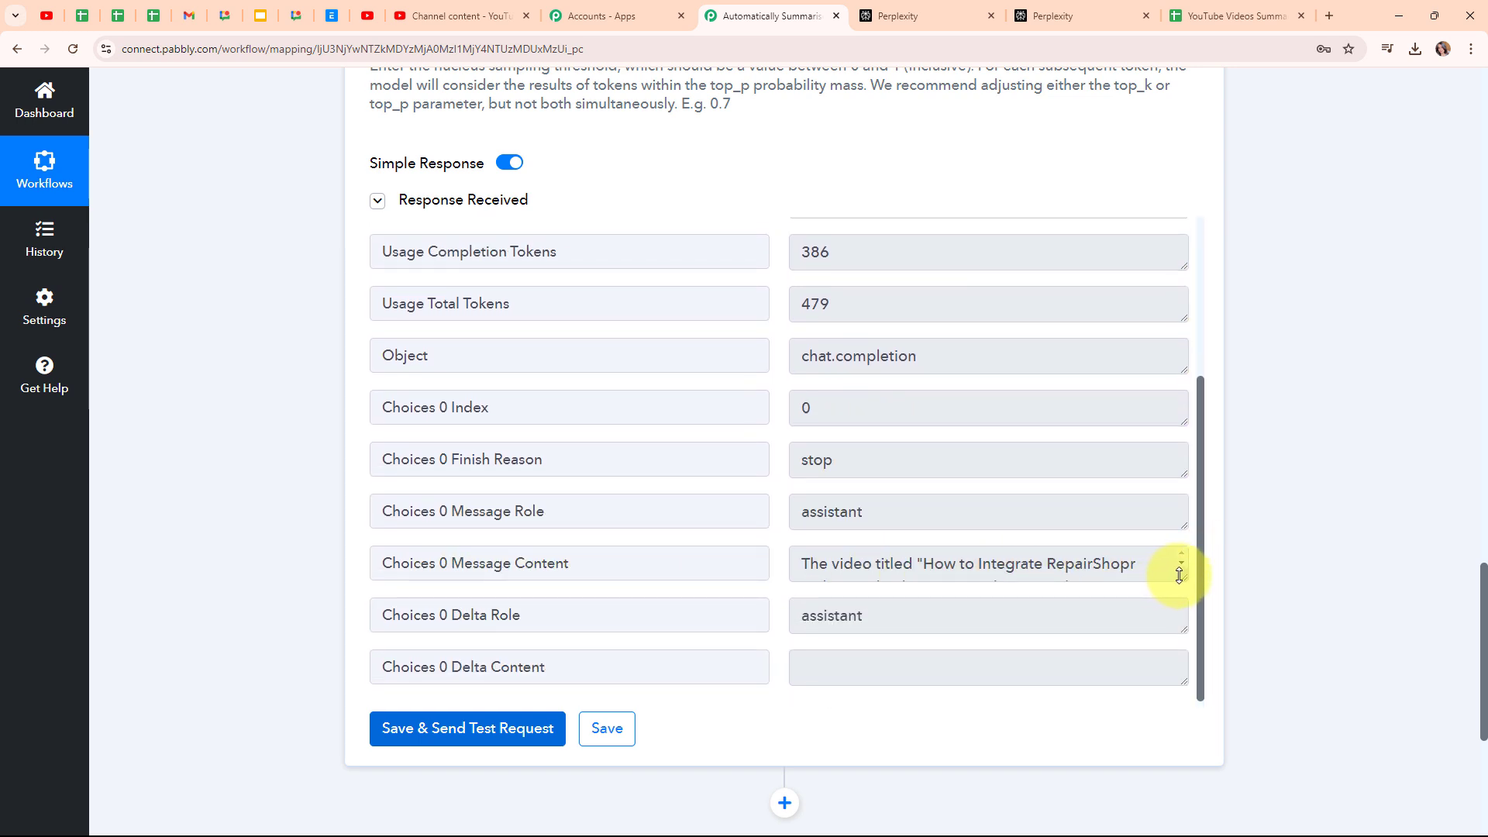
drag(1181, 575, 1189, 831)
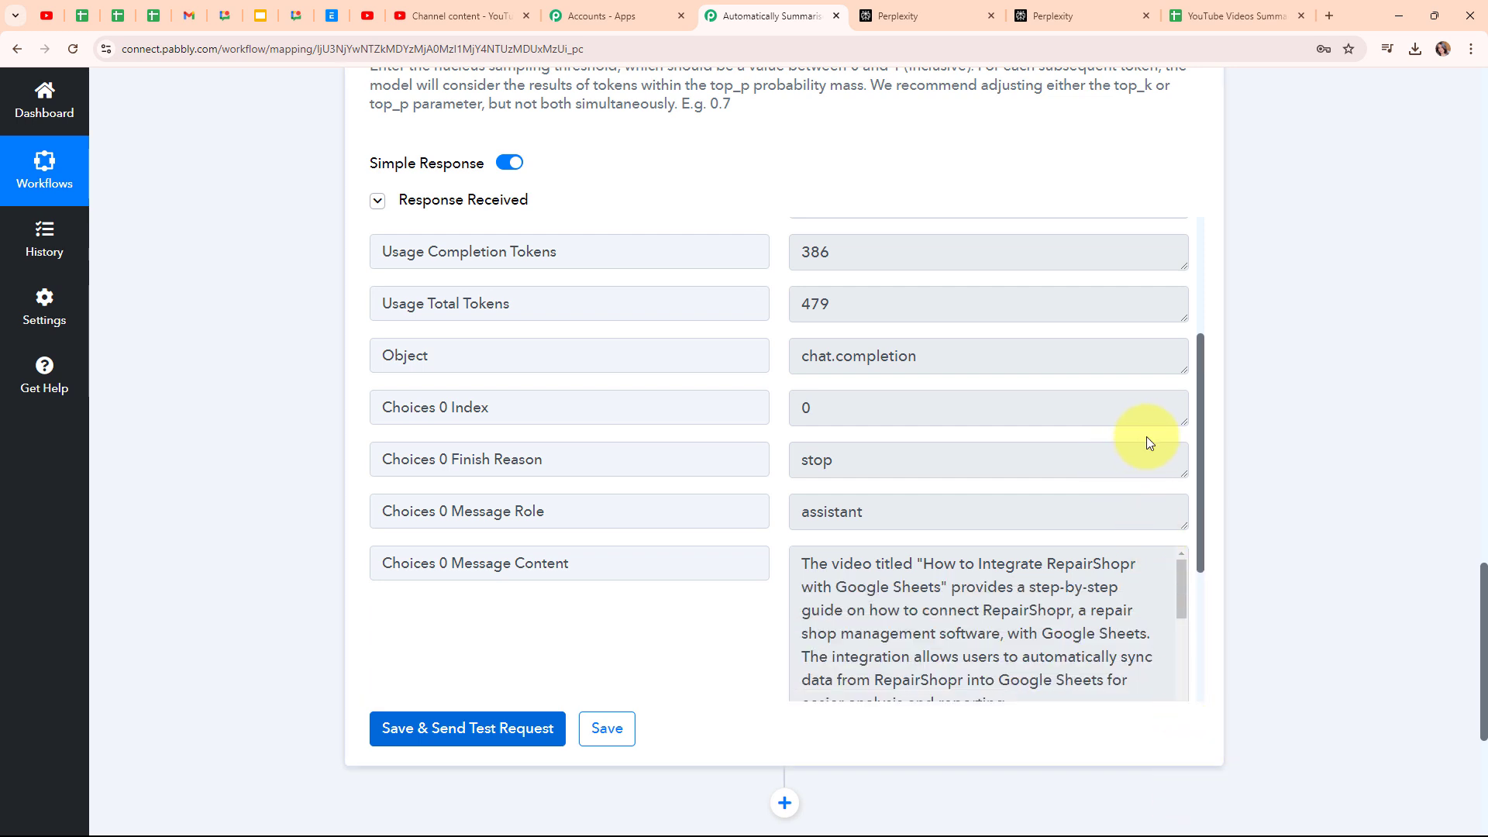
scroll(1146, 436, down, 3)
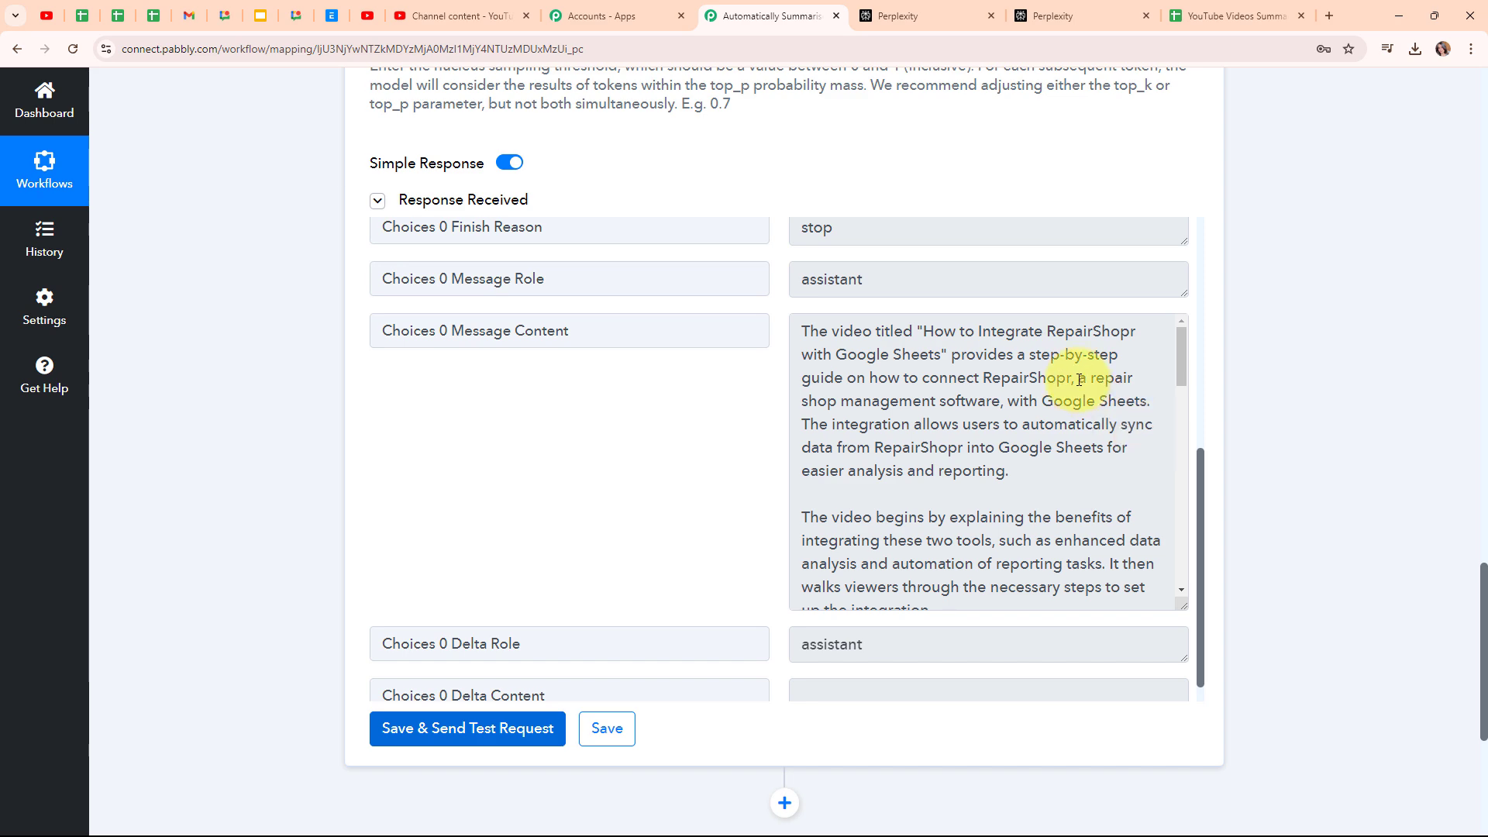
drag(803, 330, 987, 605)
click(986, 604)
drag(1182, 564, 1134, 304)
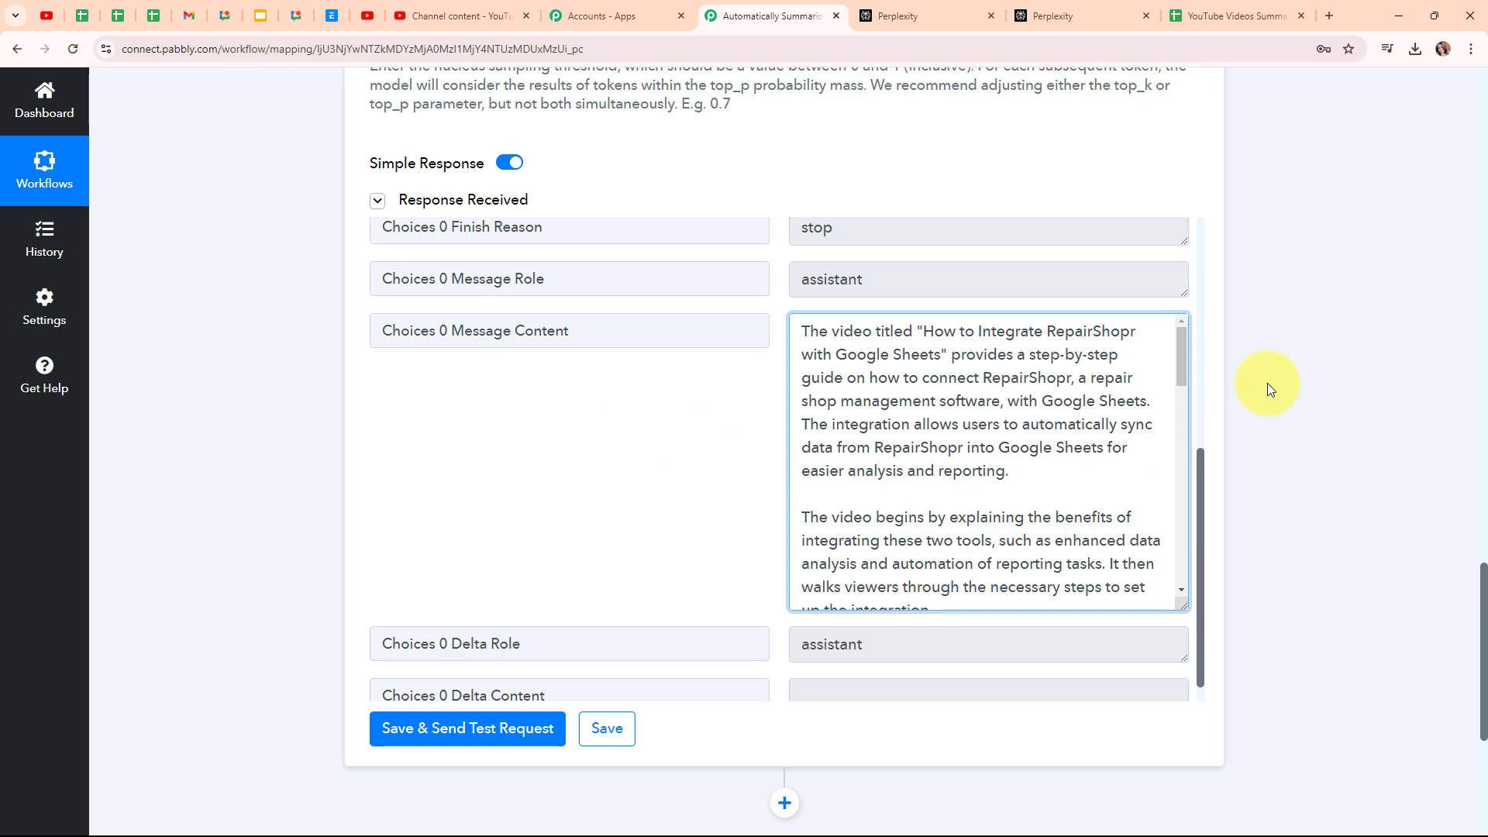
Collapse the Perplexity AI step and add a new action step below it.
scroll(1249, 385, up, 20)
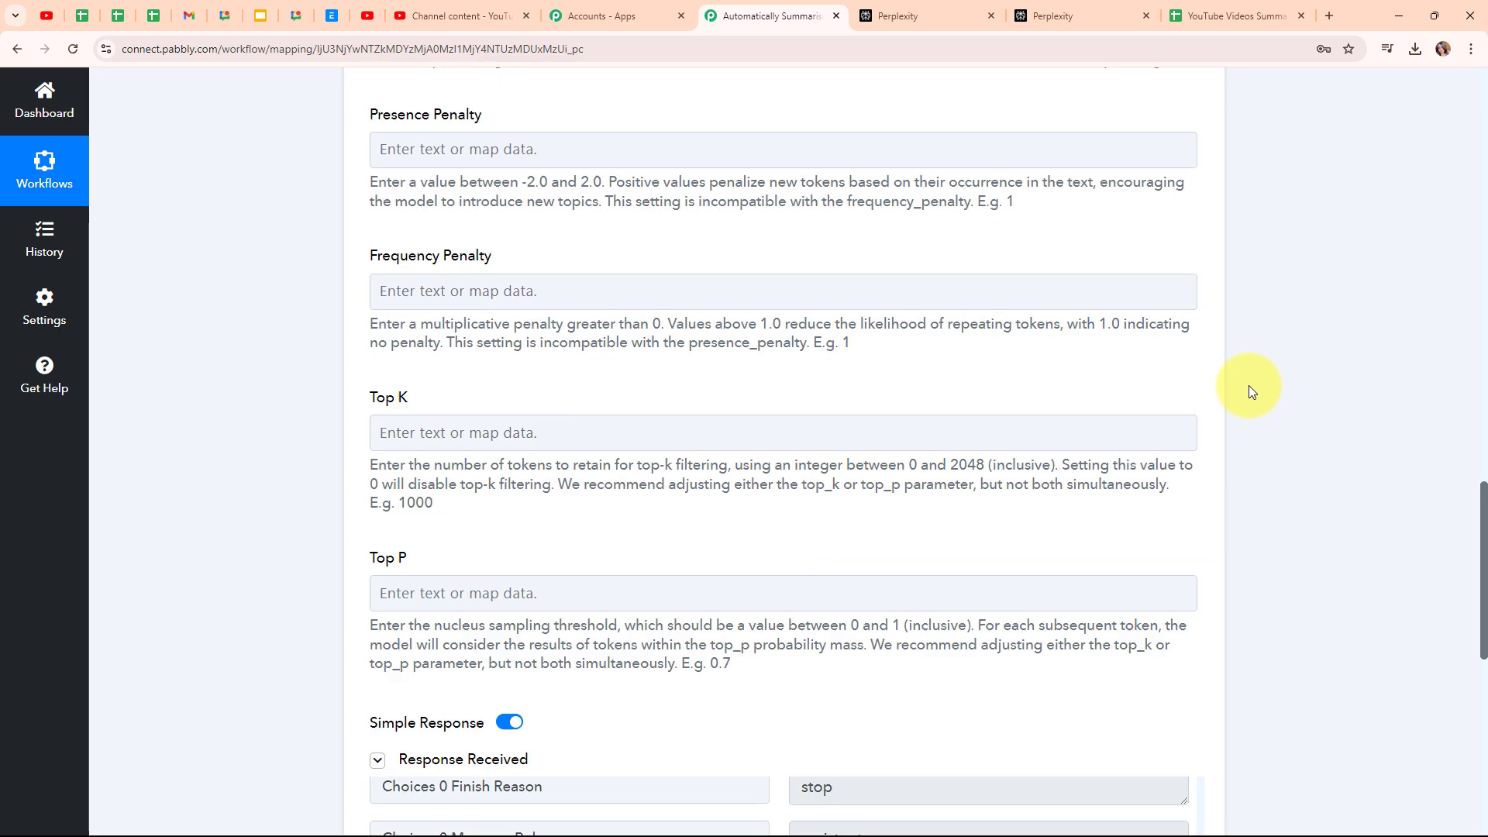
scroll(1249, 384, up, 5)
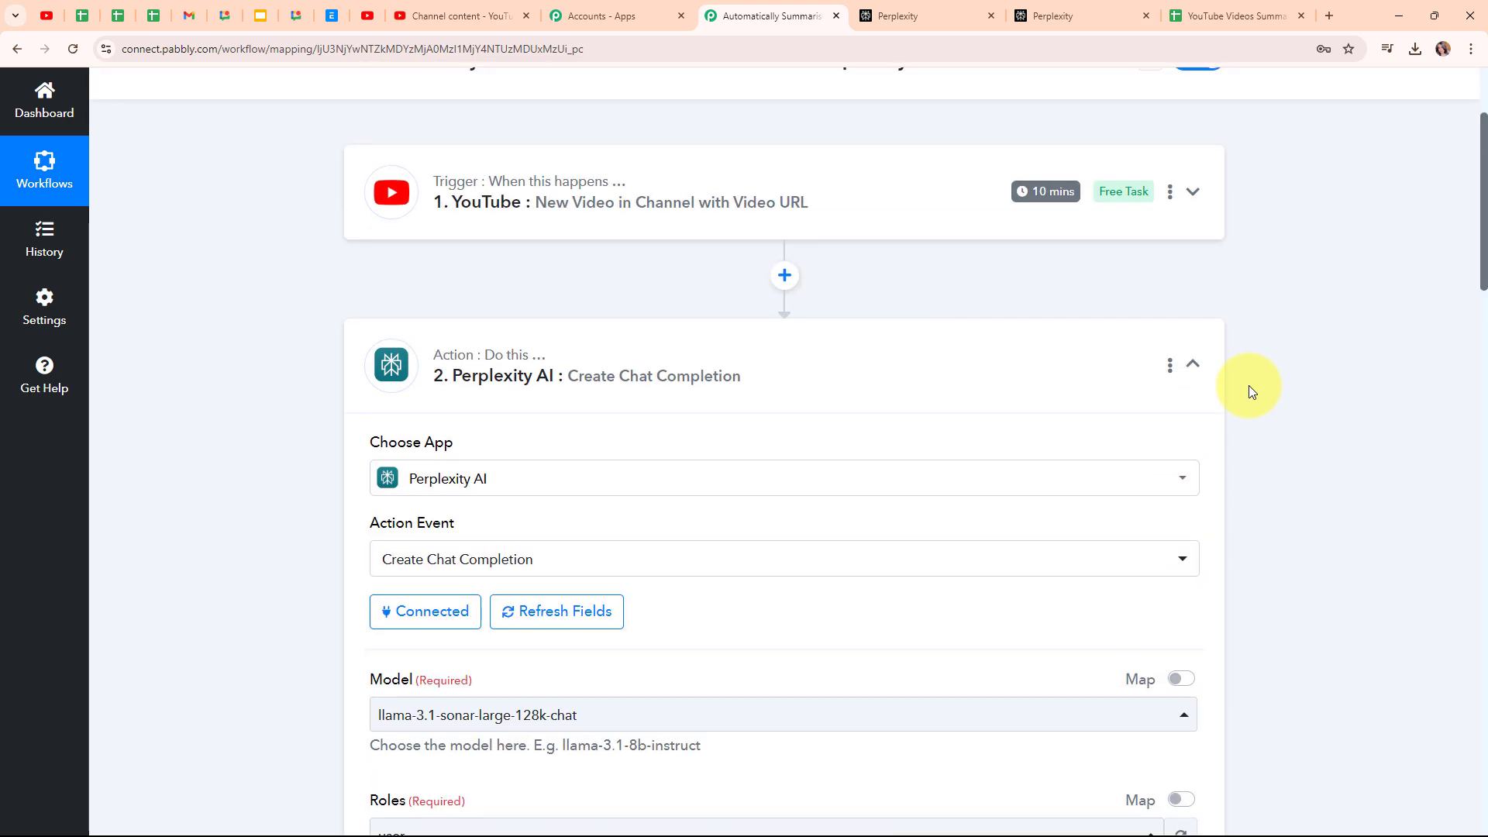
click(1192, 364)
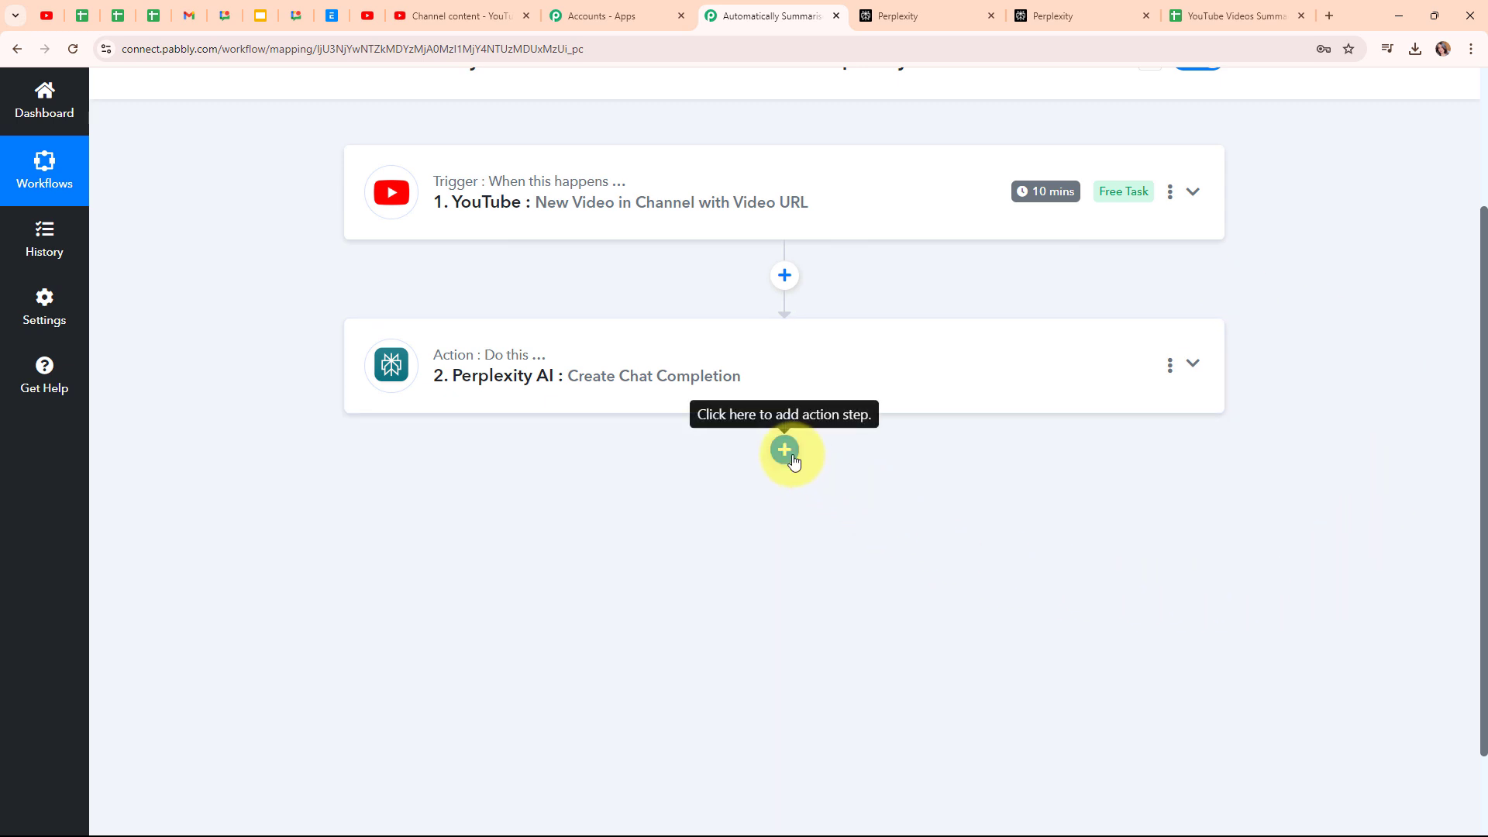
click(785, 452)
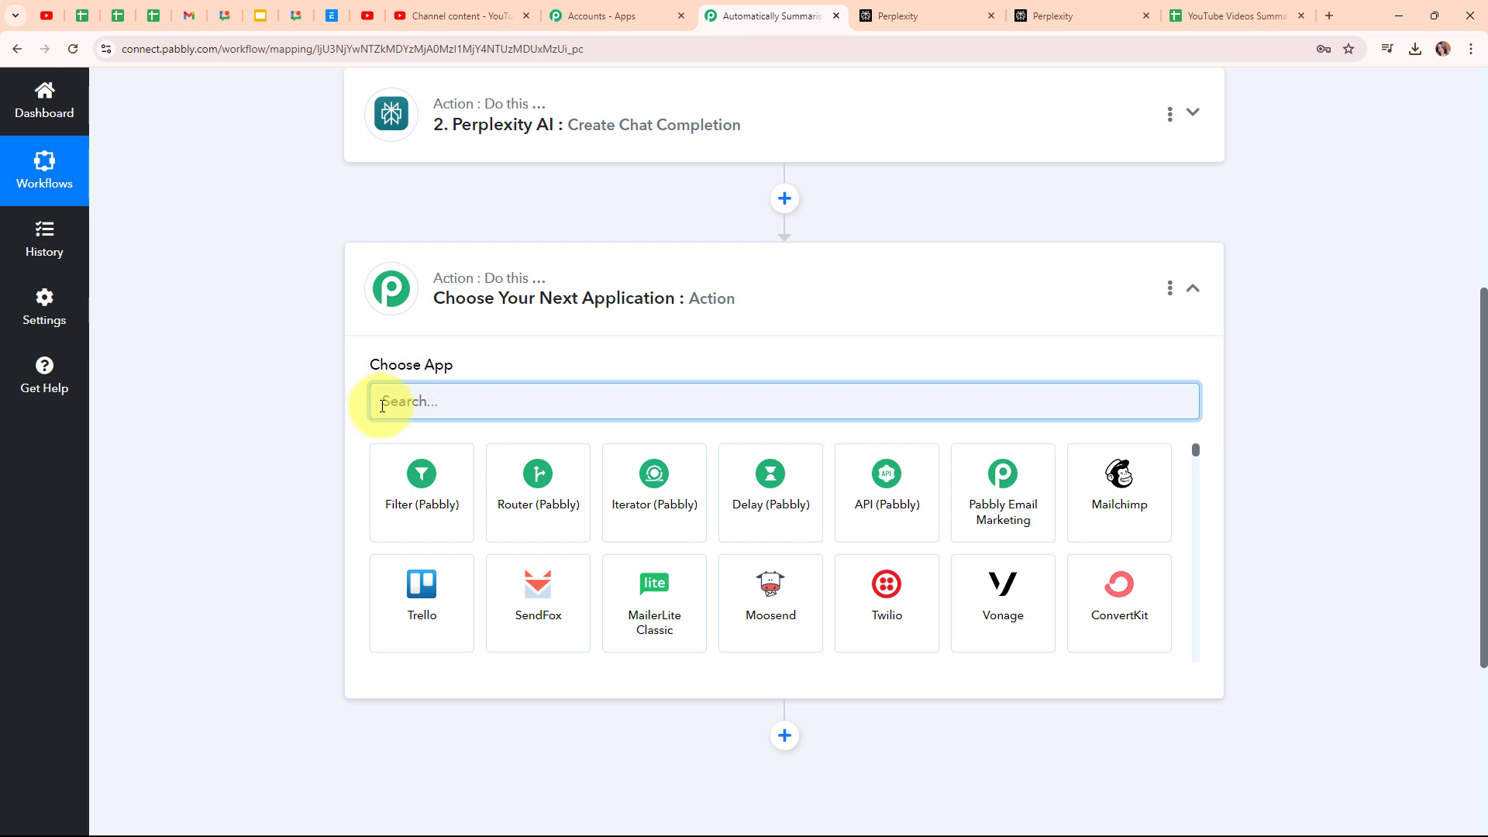
Choose Google Sheets as the new step's app, with Add New Row as its action event.
click(1231, 15)
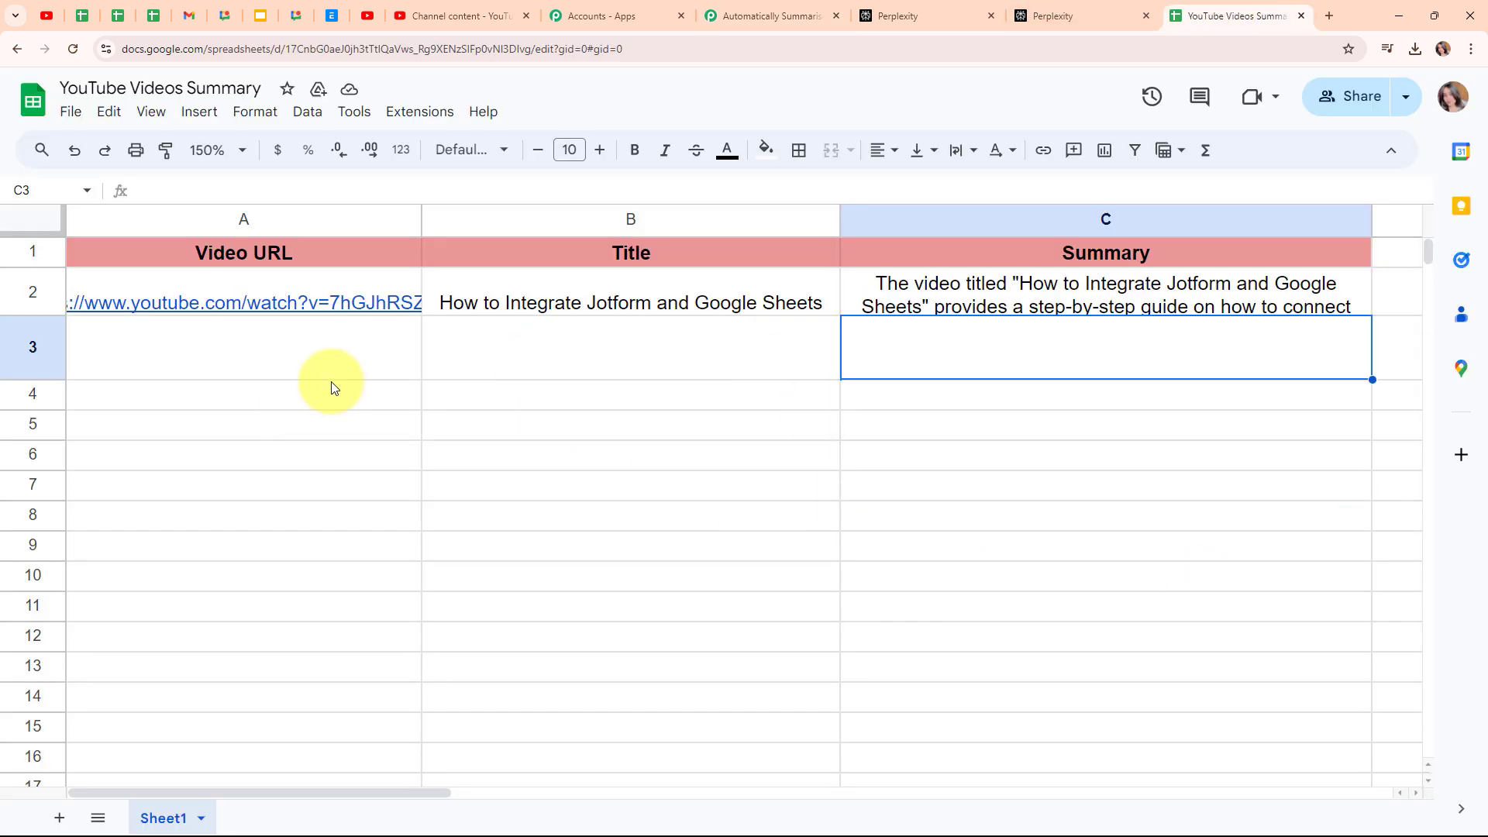
click(732, 15)
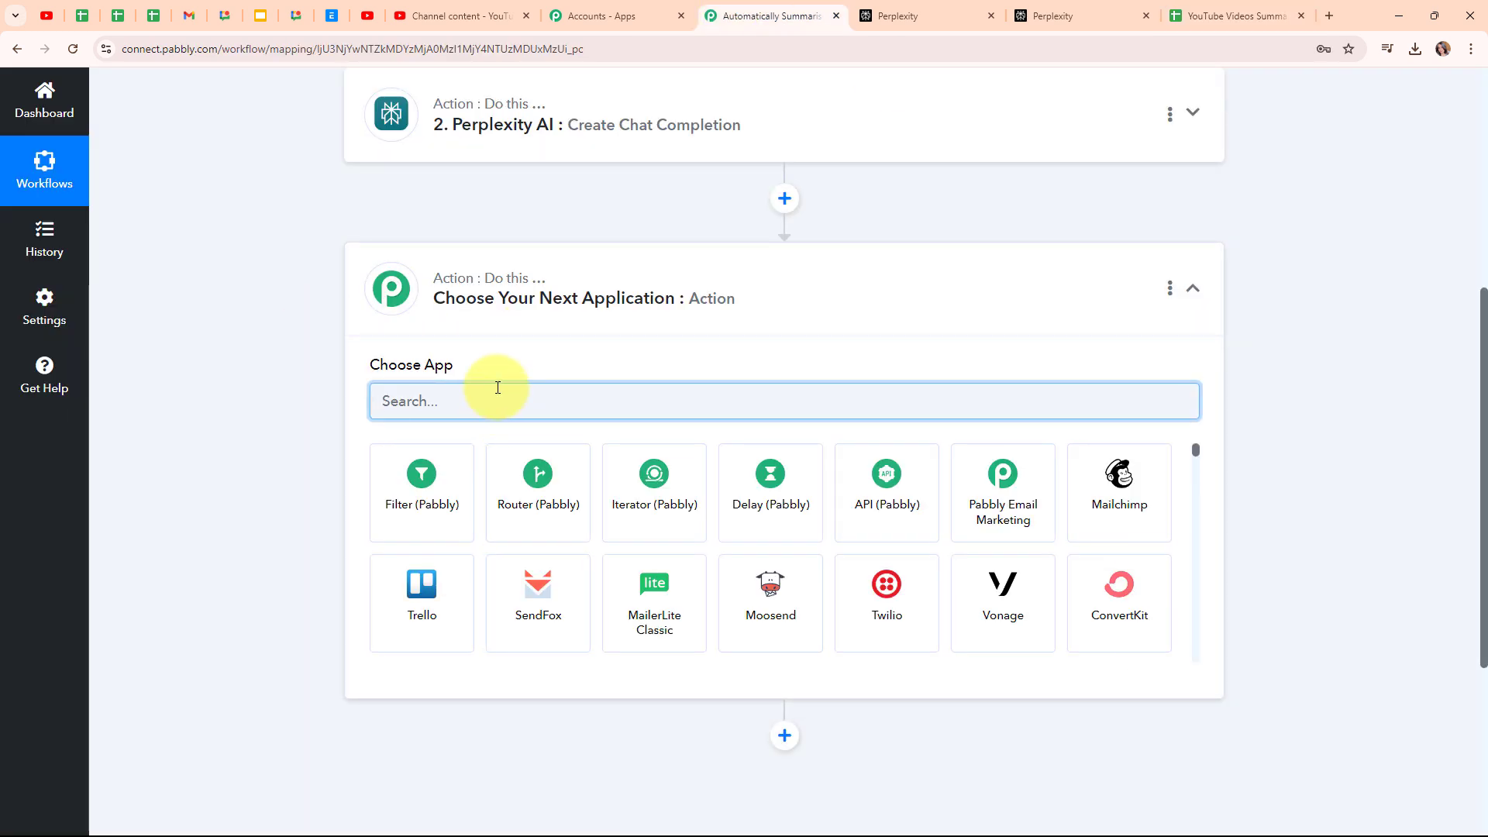
text(Google Sheets)
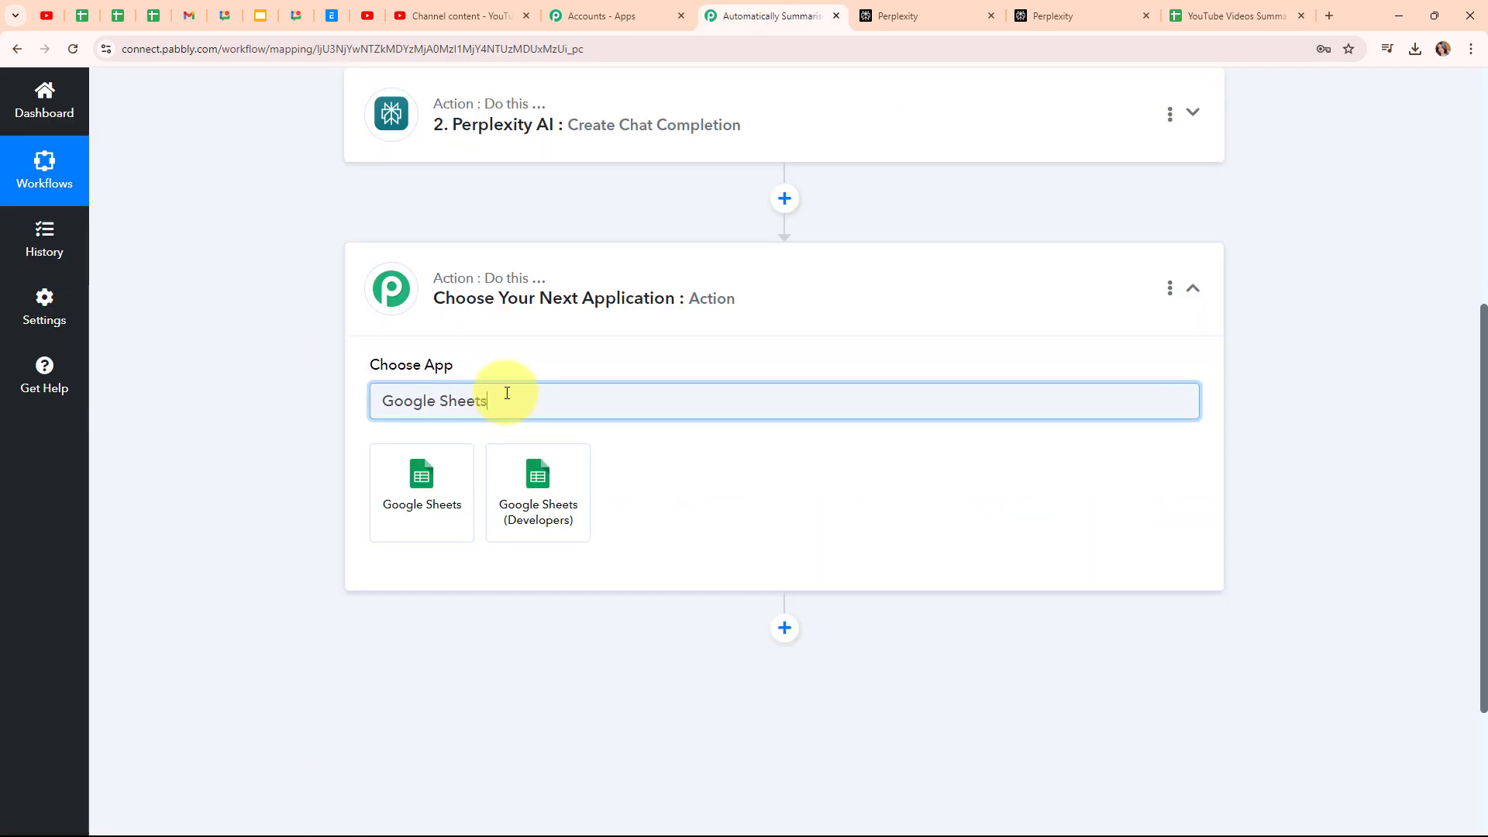
click(433, 530)
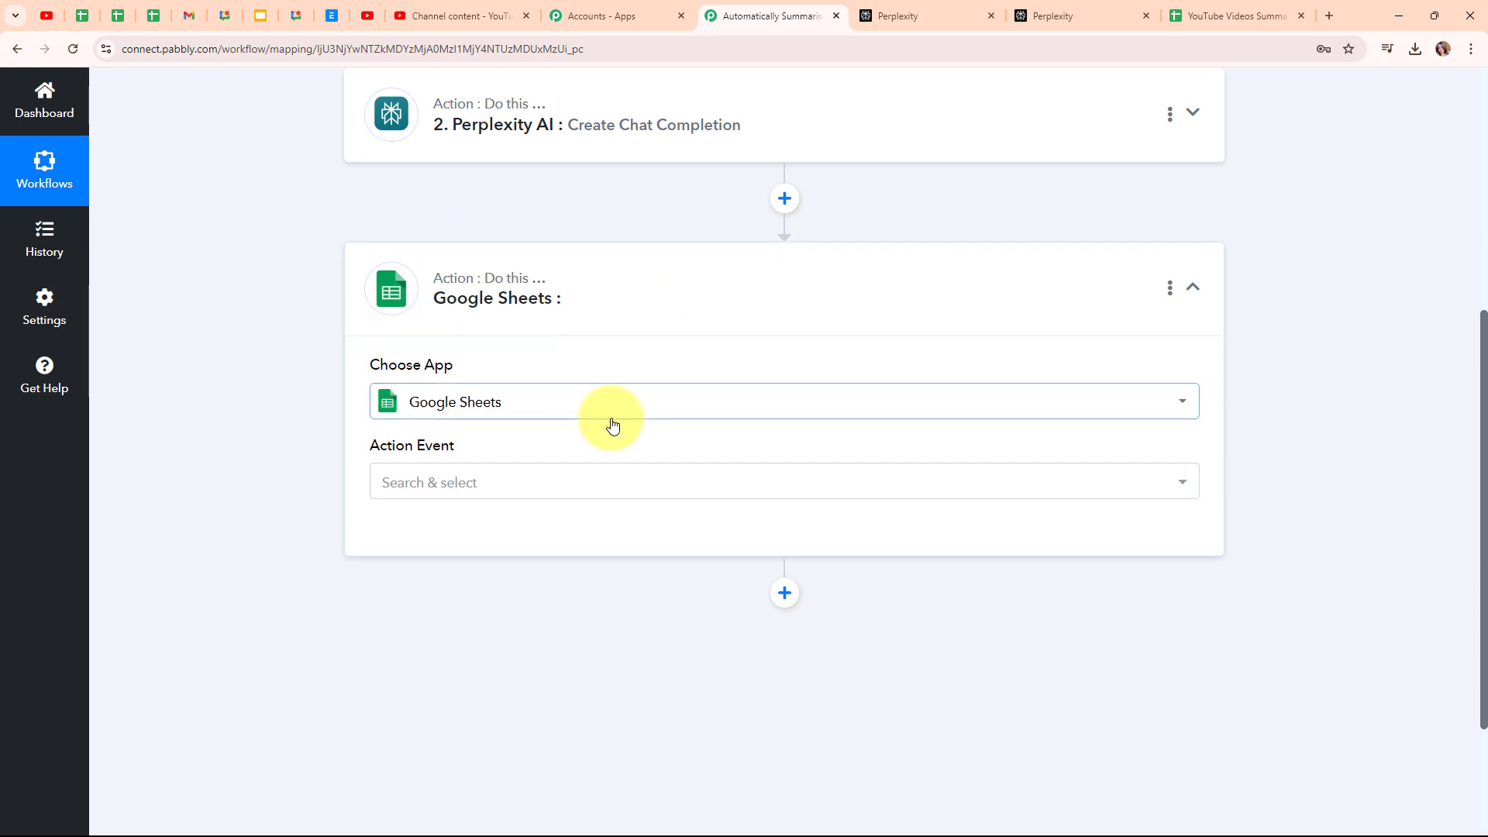
click(559, 485)
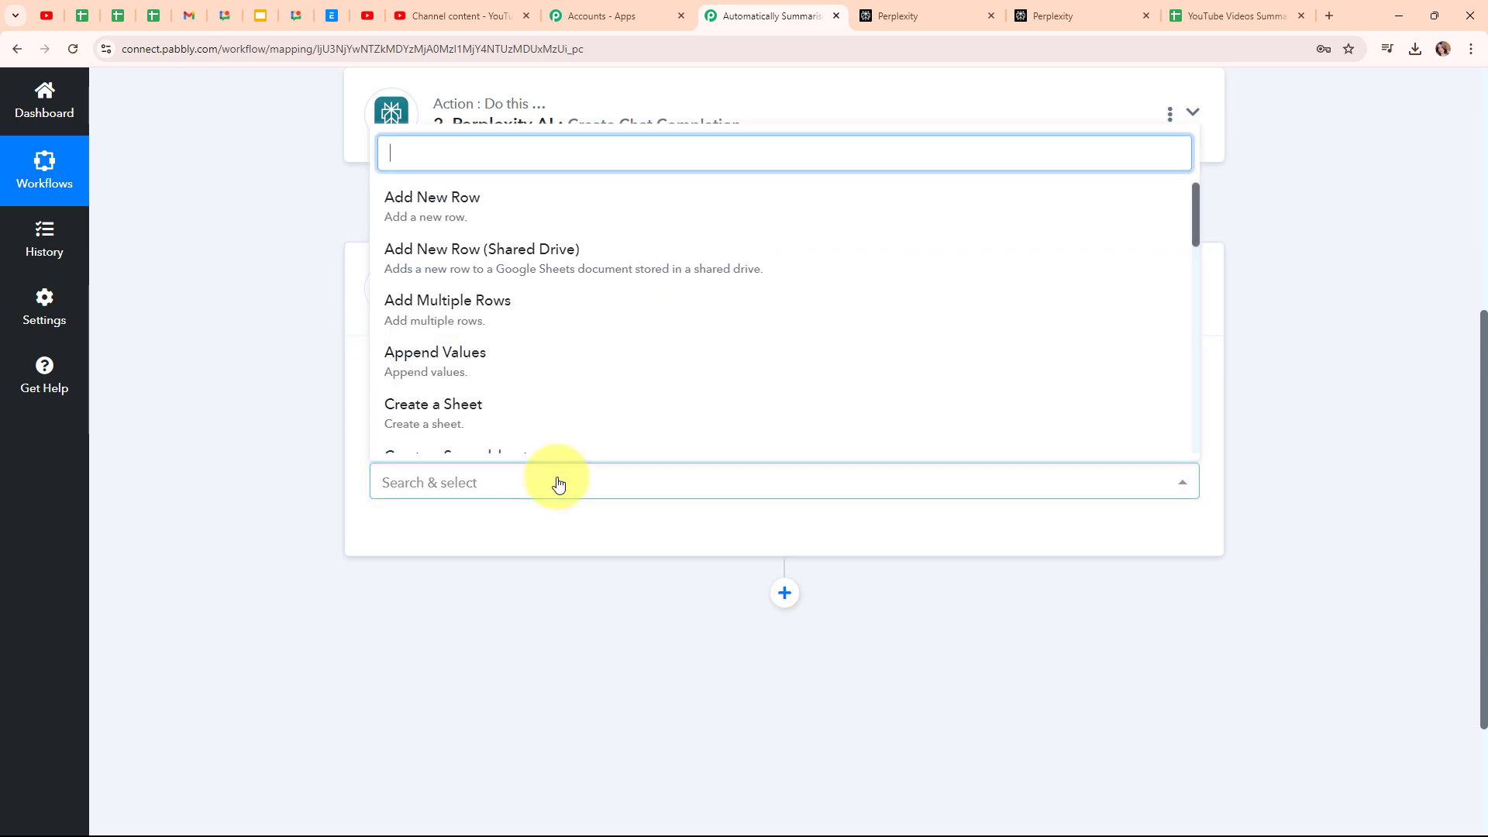
click(515, 199)
scroll(519, 200, up, 2)
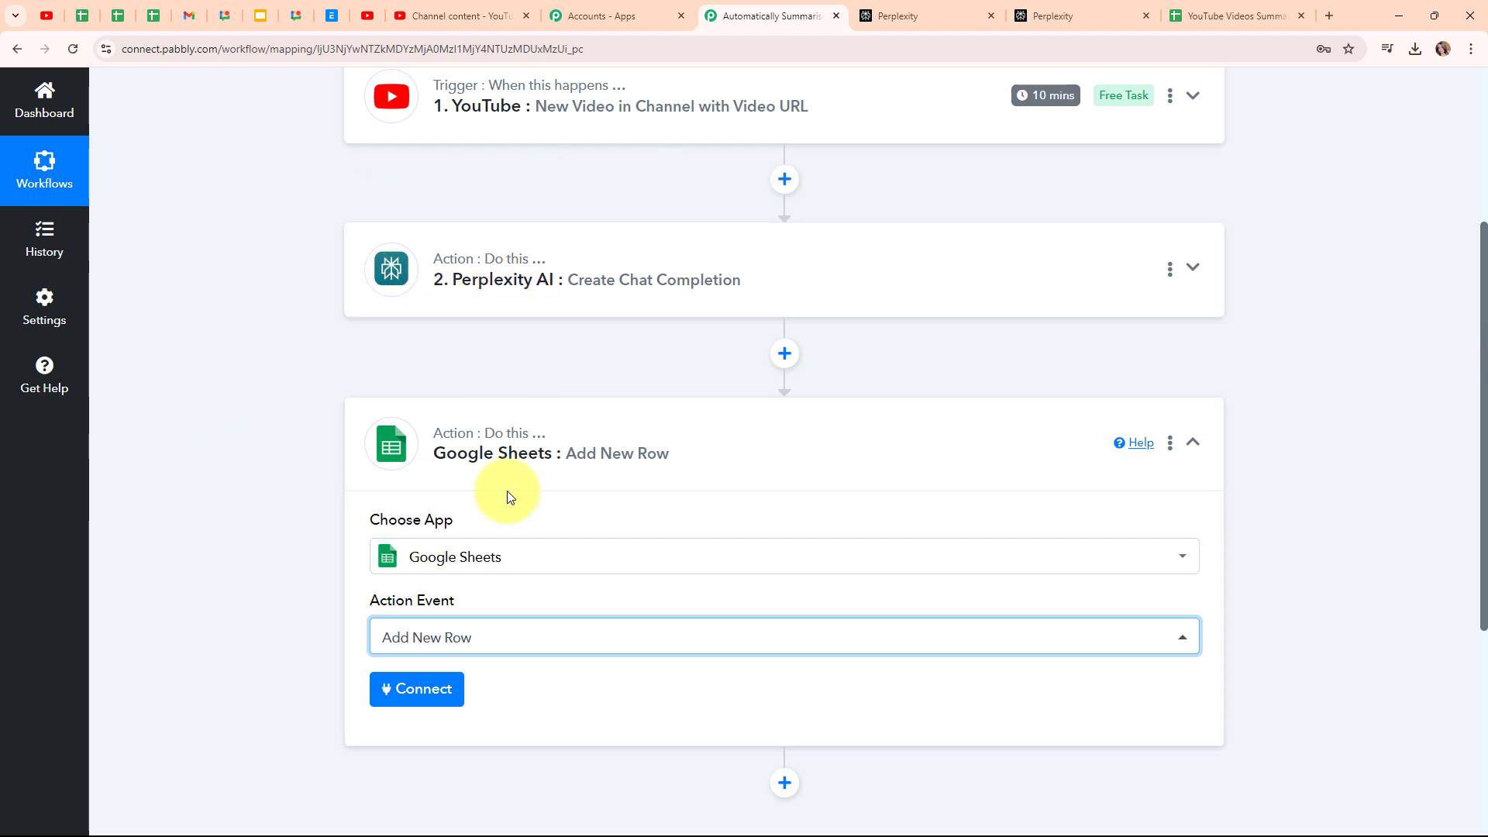
scroll(508, 492, down, 4)
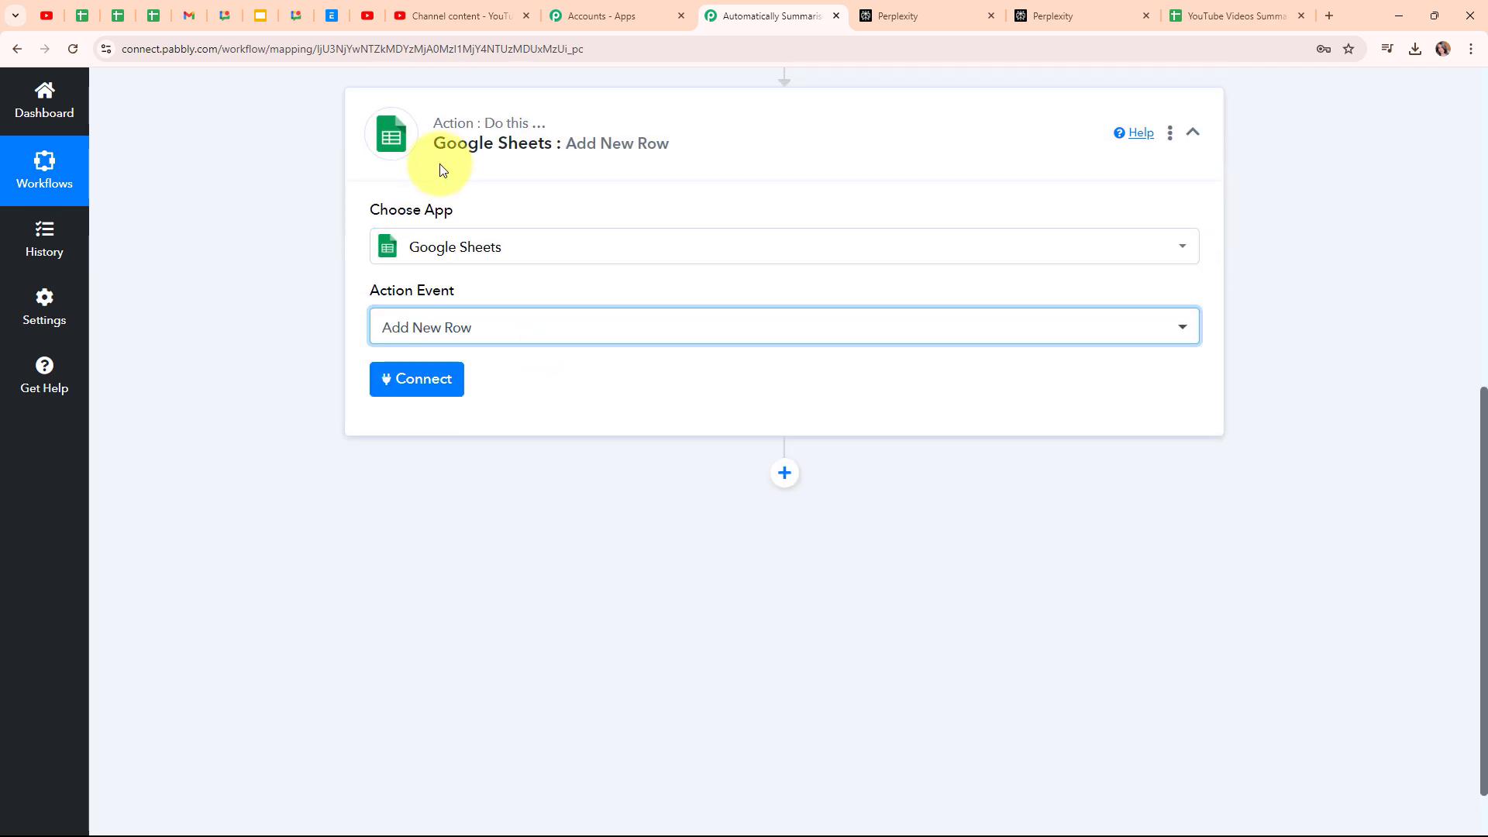
Connect Google Sheets through a new connection, signing in with the Google account and allowing Pabbly Connect Sheets access.
click(415, 388)
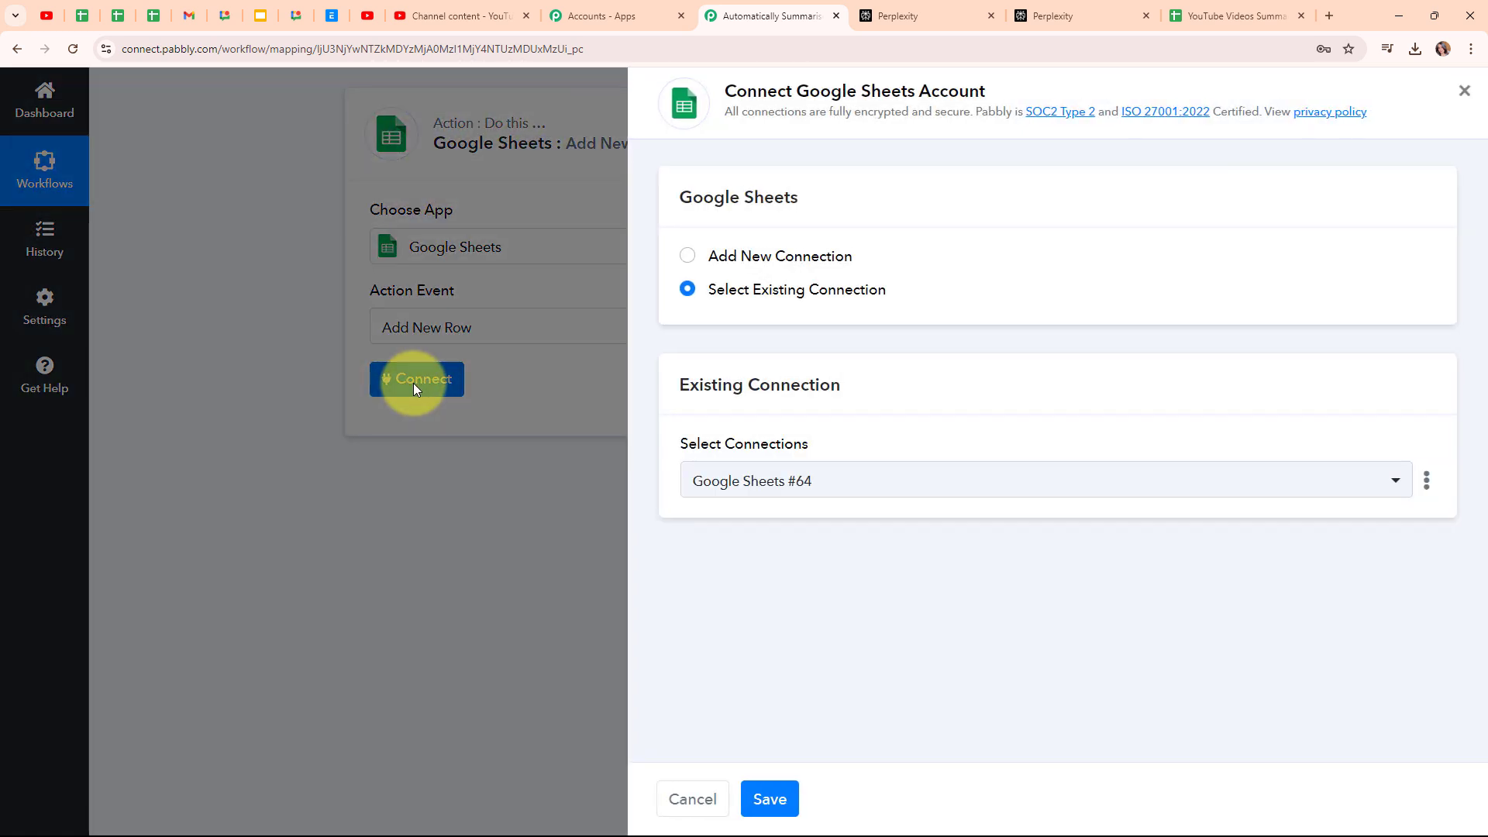
click(688, 257)
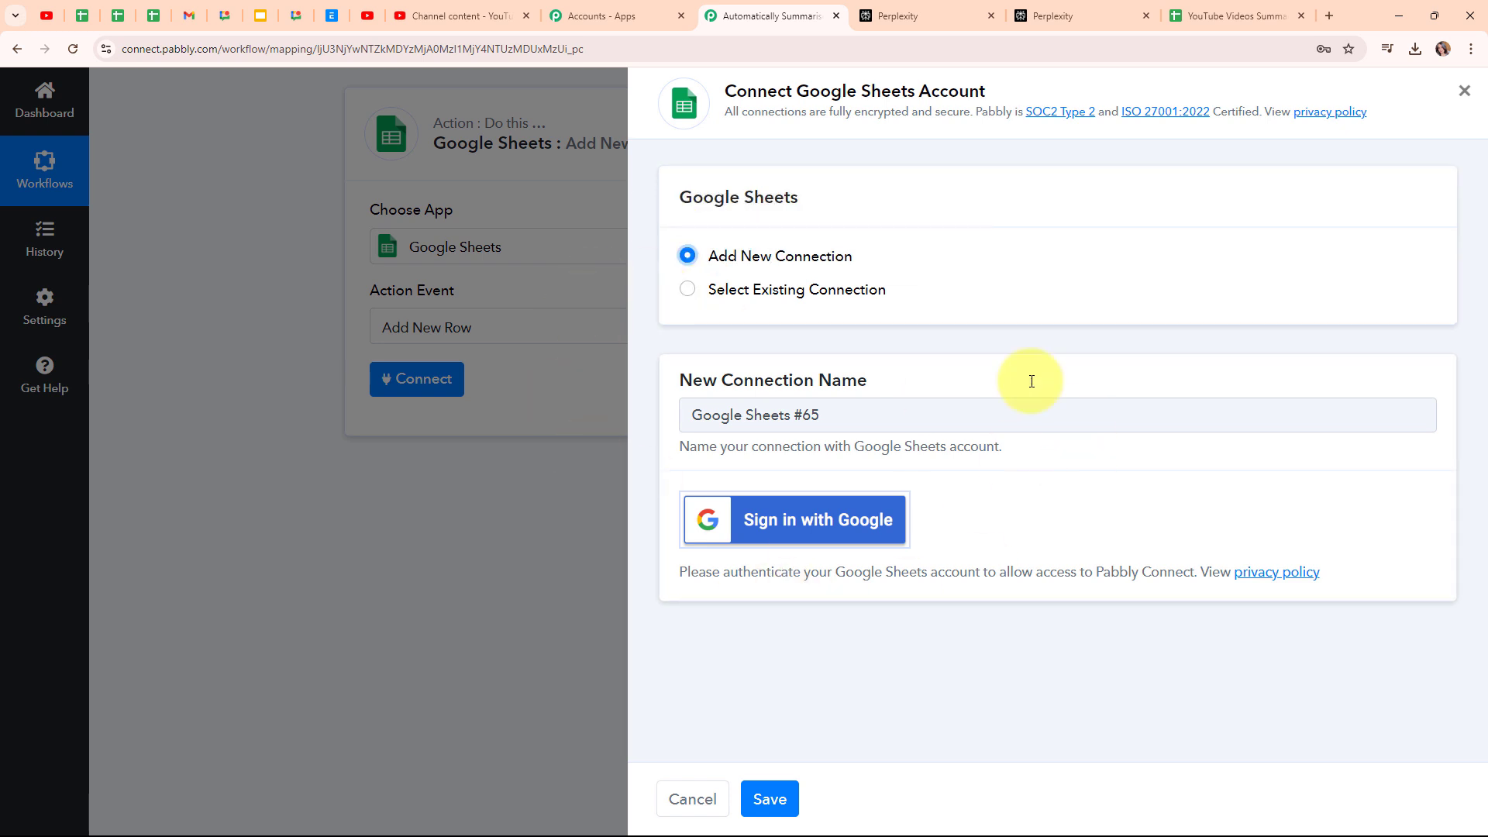
click(865, 535)
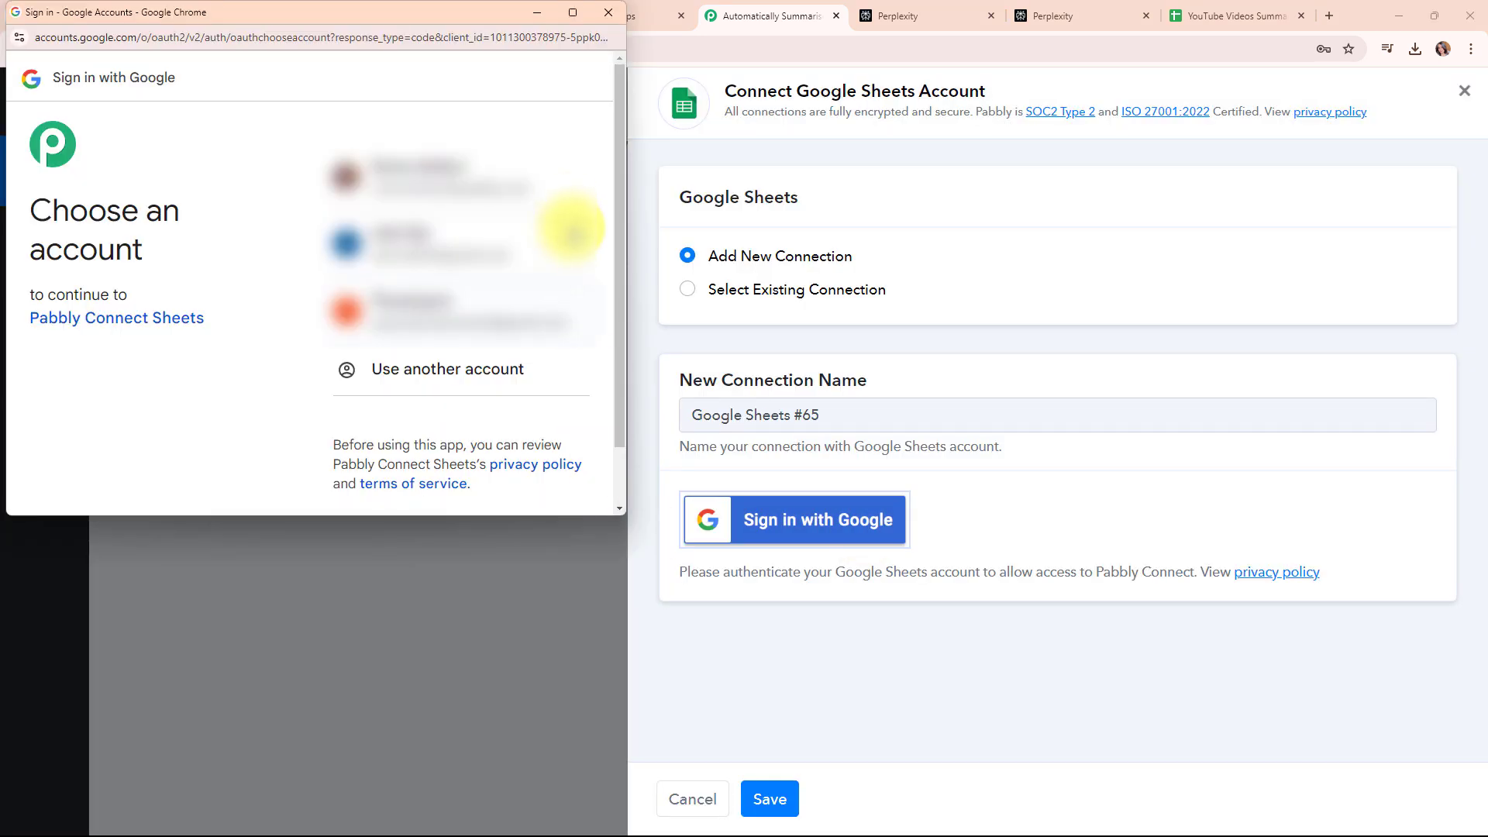
click(553, 190)
scroll(572, 438, down, 3)
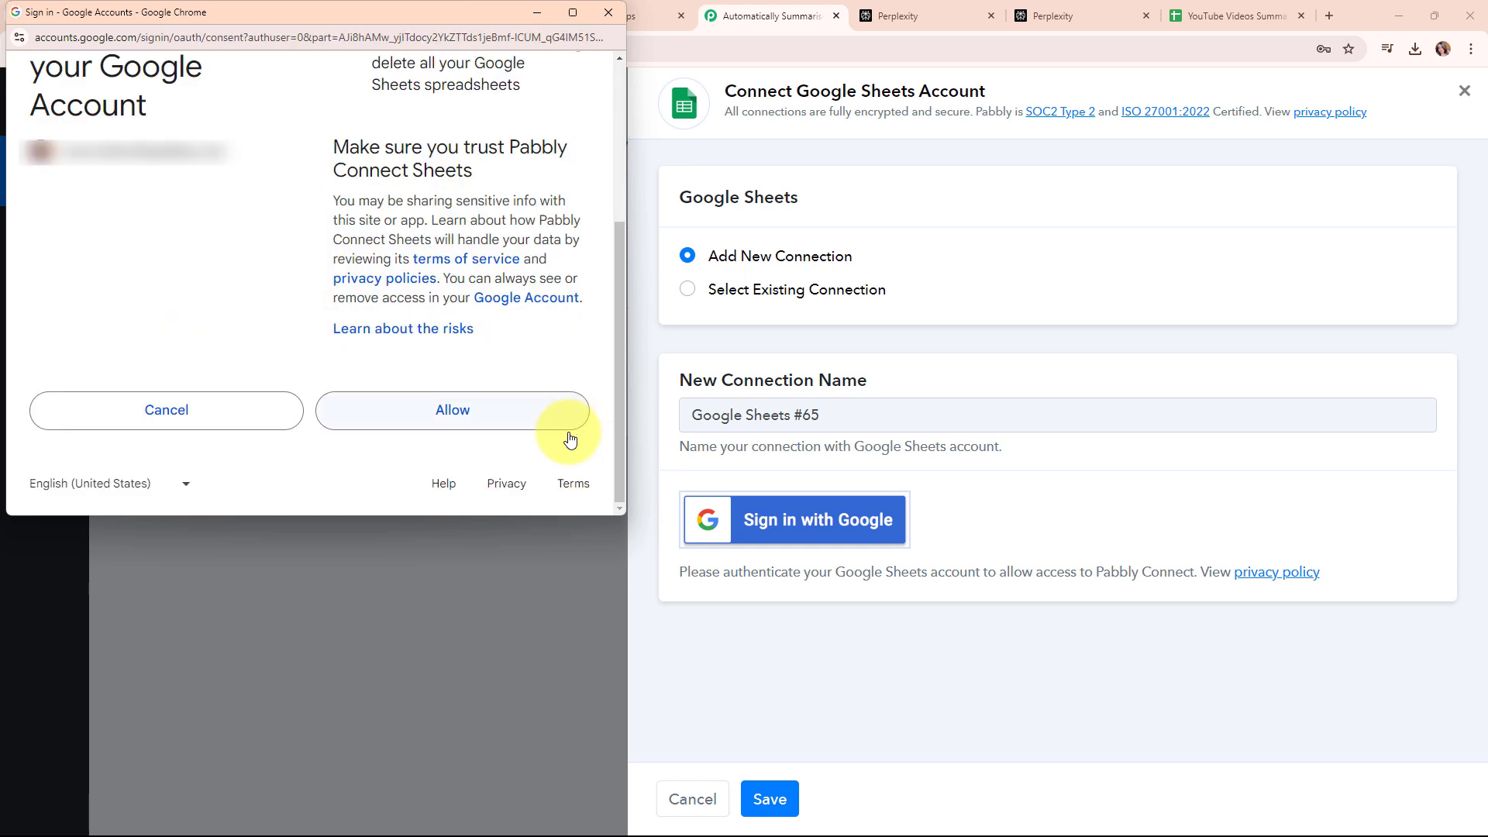
click(519, 424)
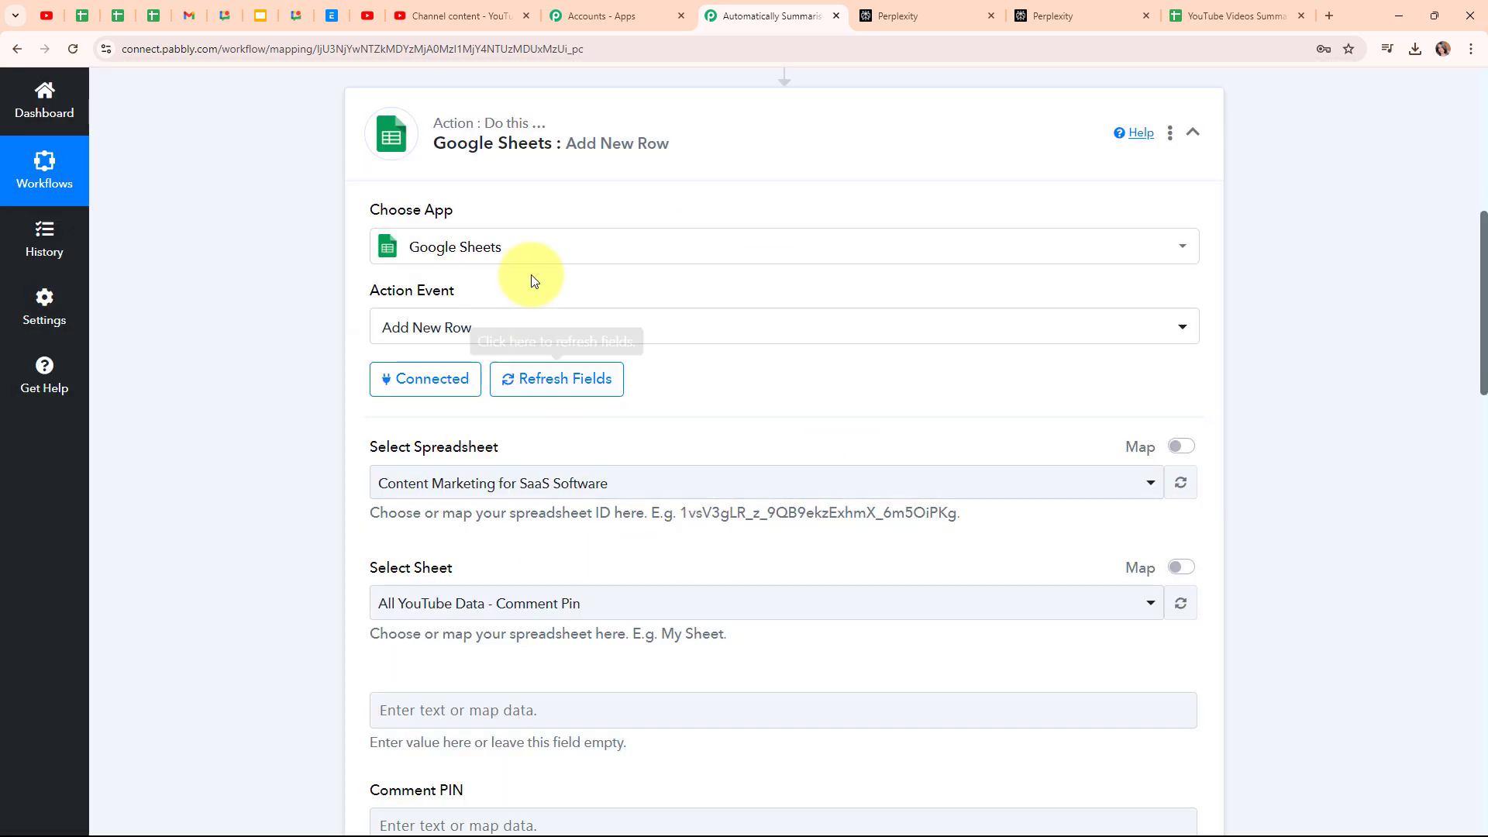
Select YouTube Videos Summary as the target spreadsheet and Sheet1 as the sheet for the new row.
scroll(774, 411, down, 2)
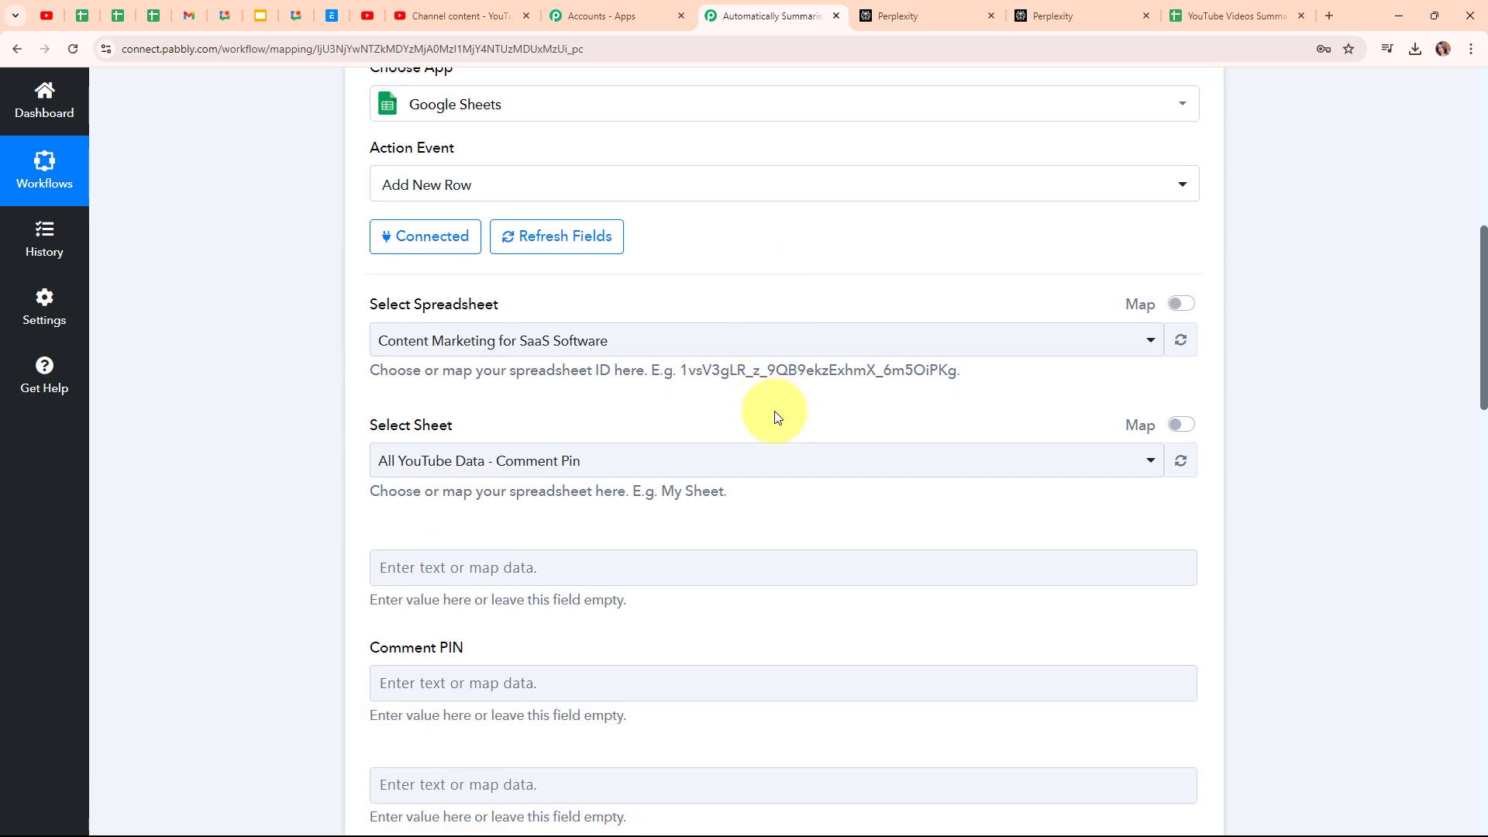
drag(374, 292, 521, 292)
click(535, 412)
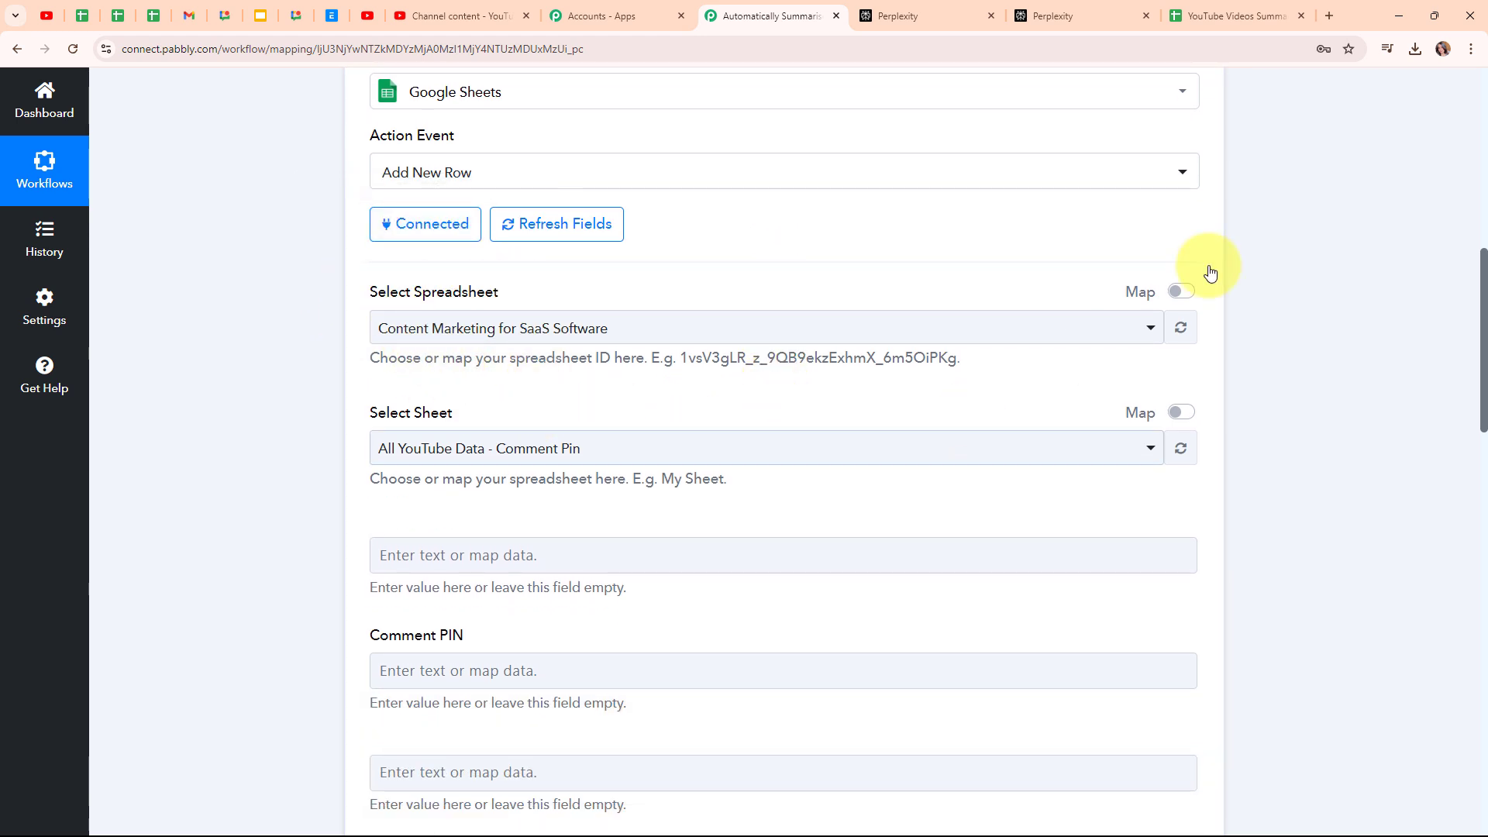
click(1231, 14)
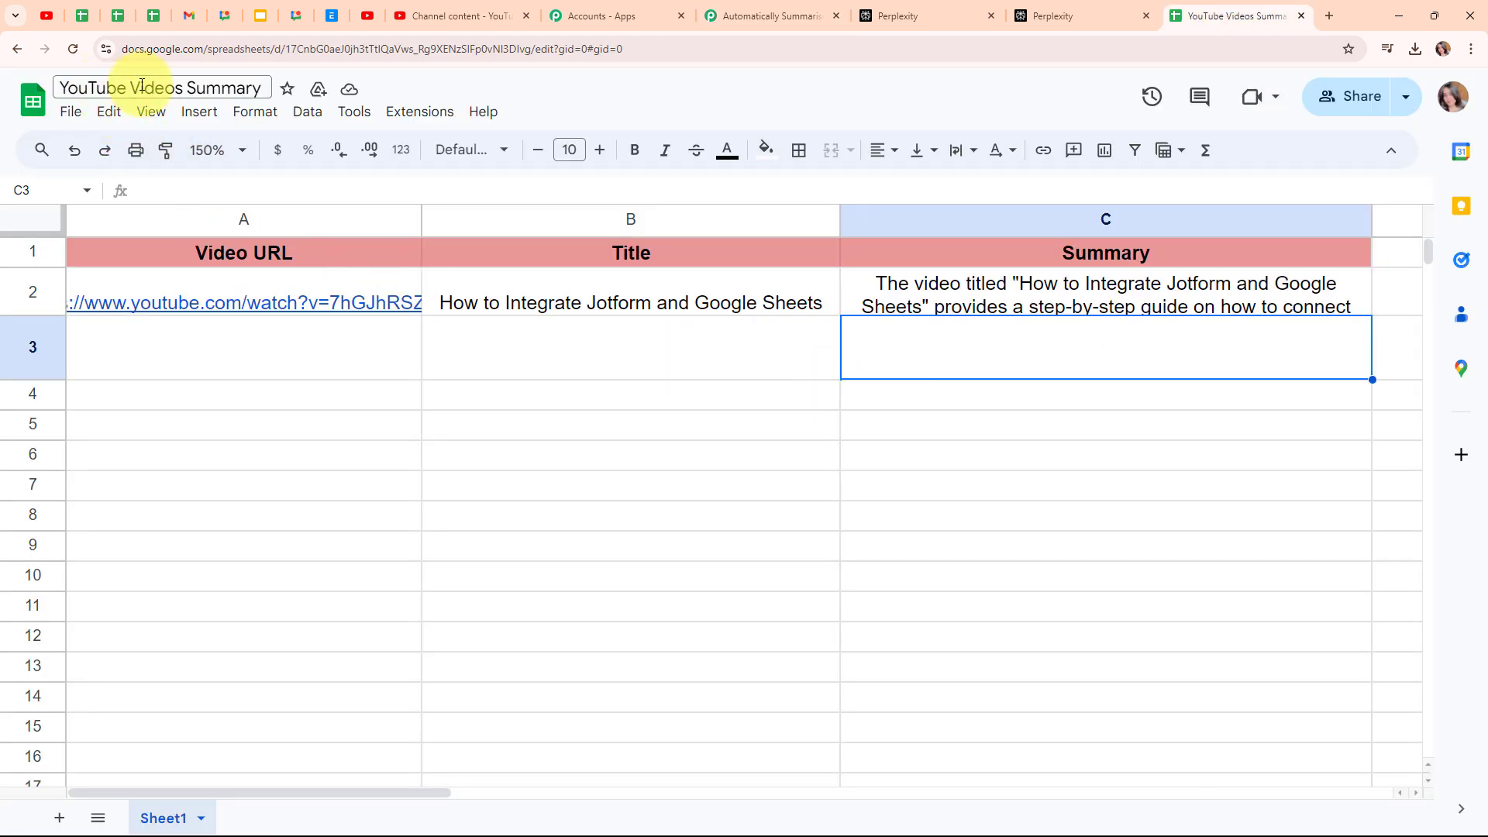
click(771, 13)
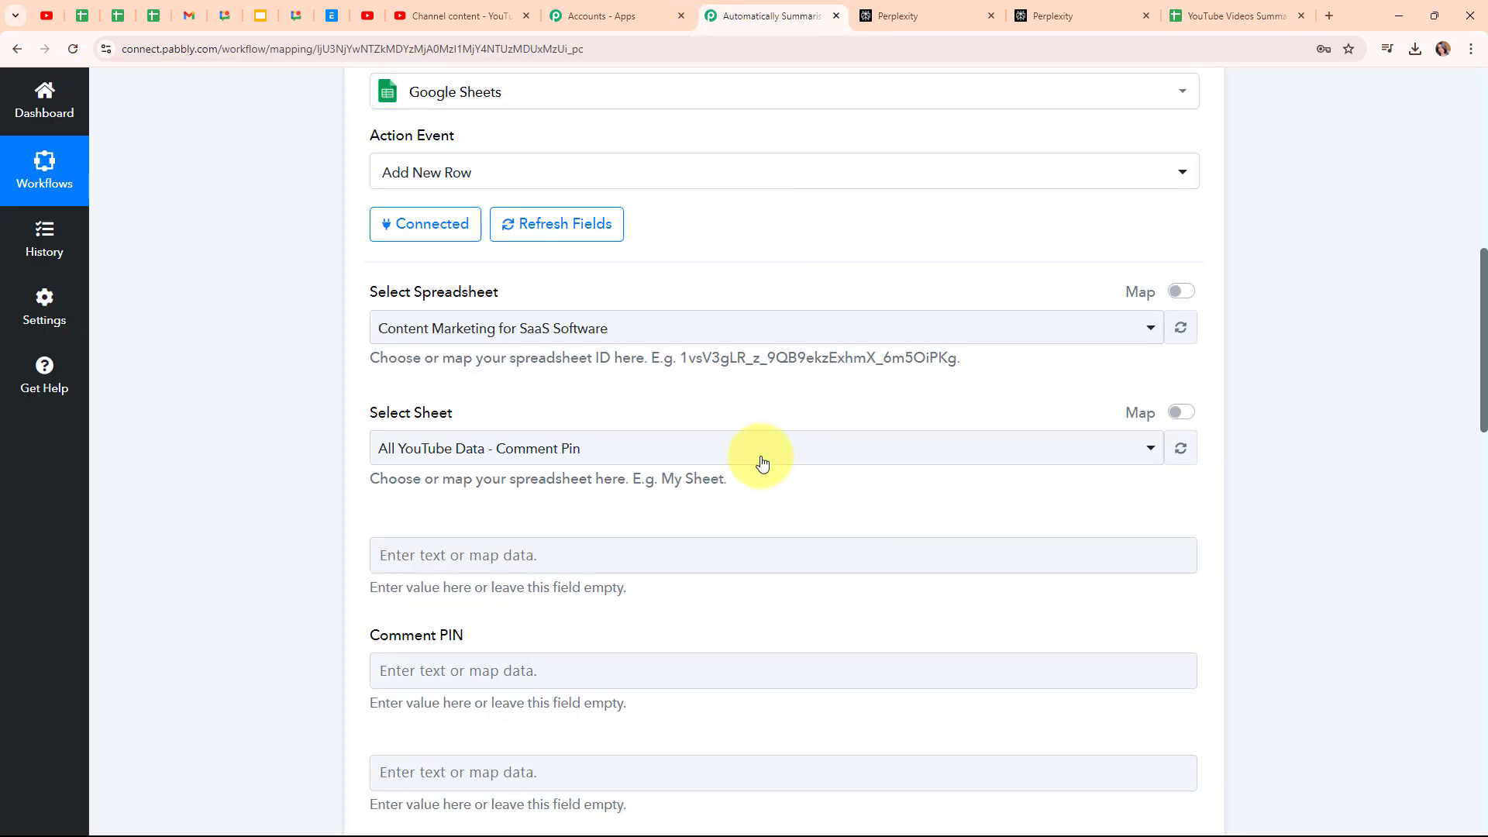
click(587, 342)
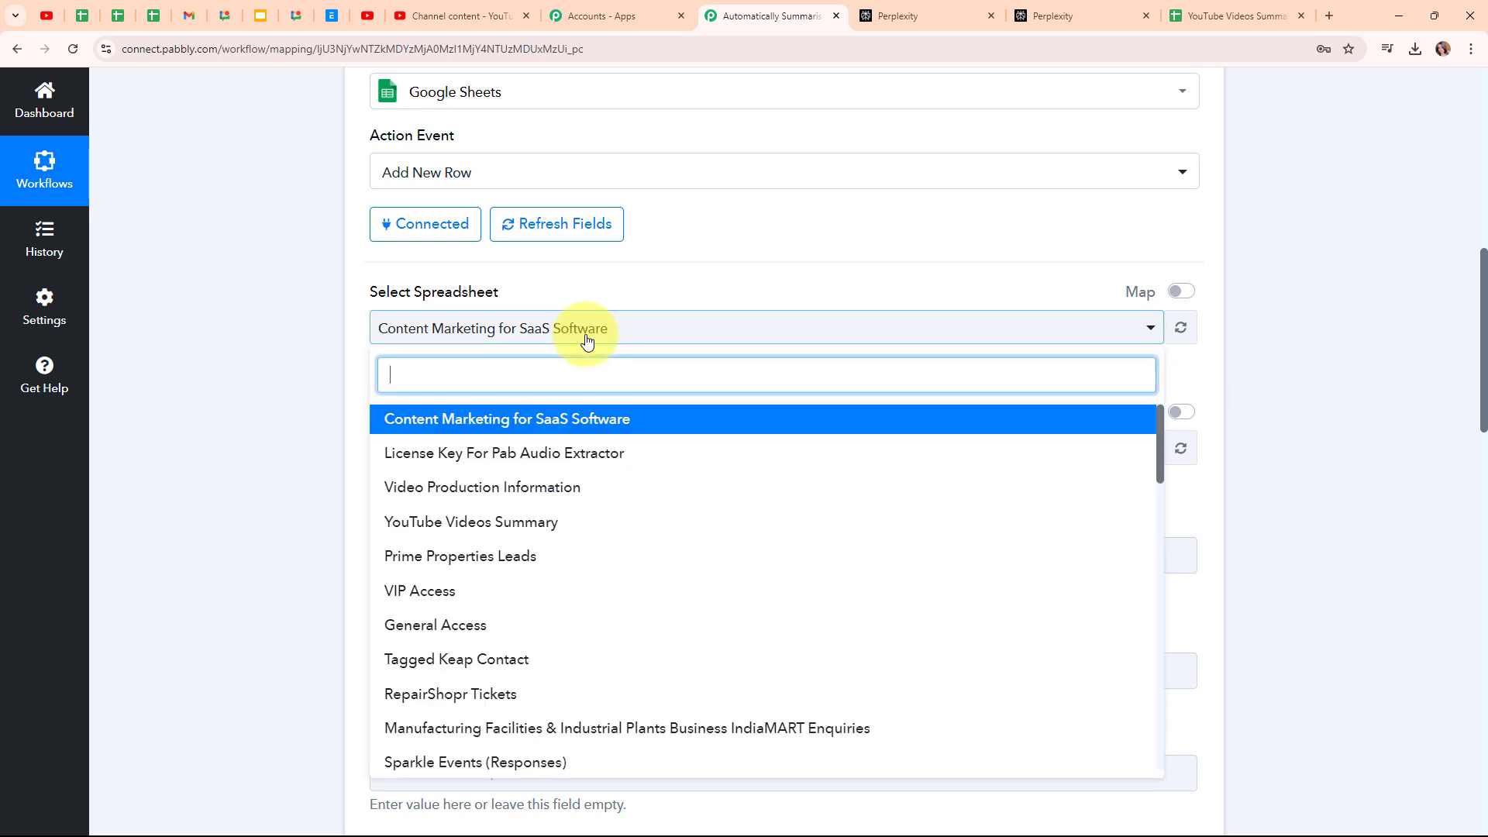
click(574, 529)
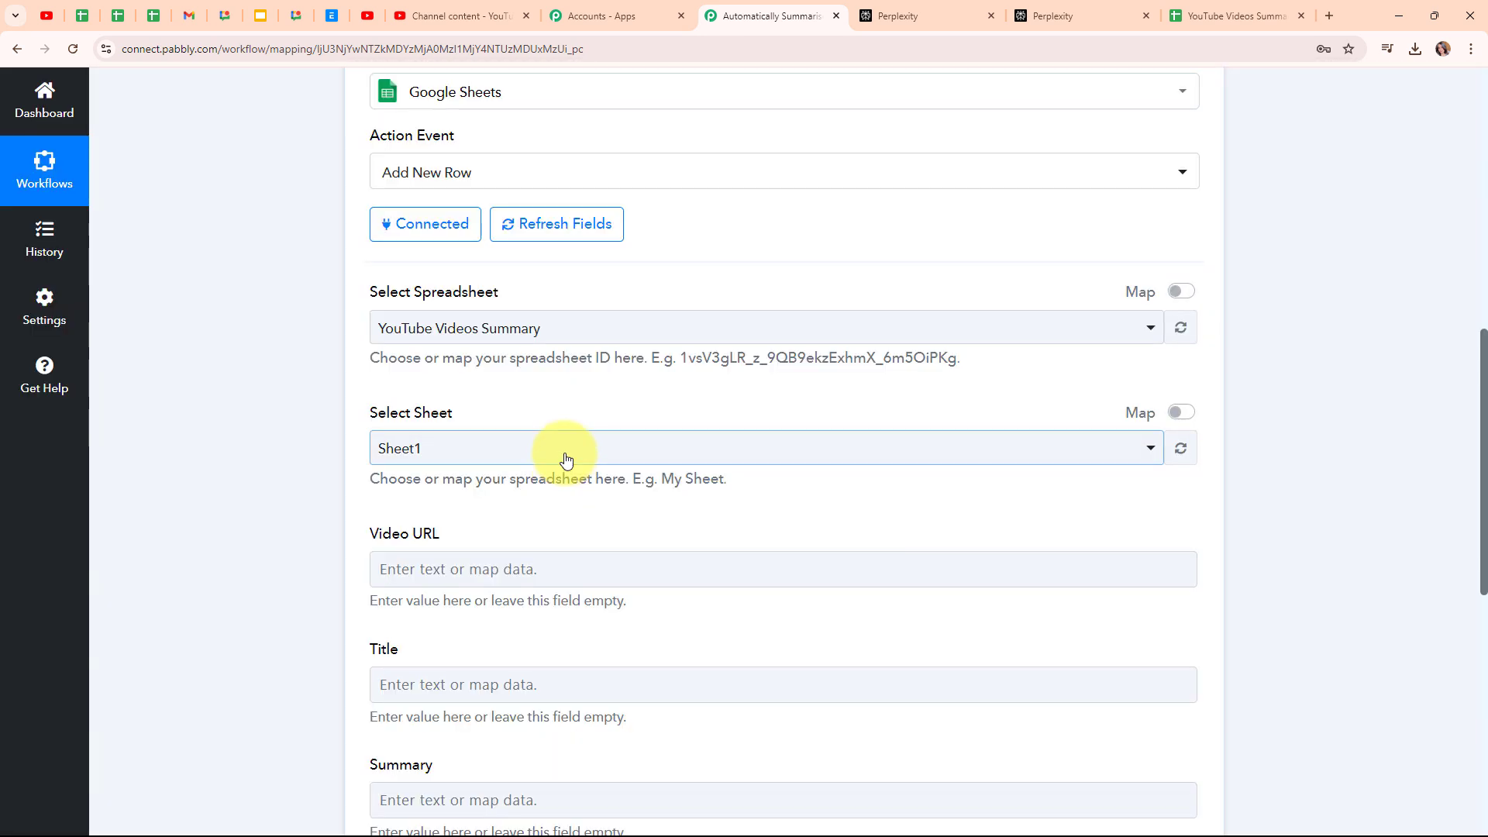
click(568, 456)
click(595, 540)
scroll(788, 532, down, 3)
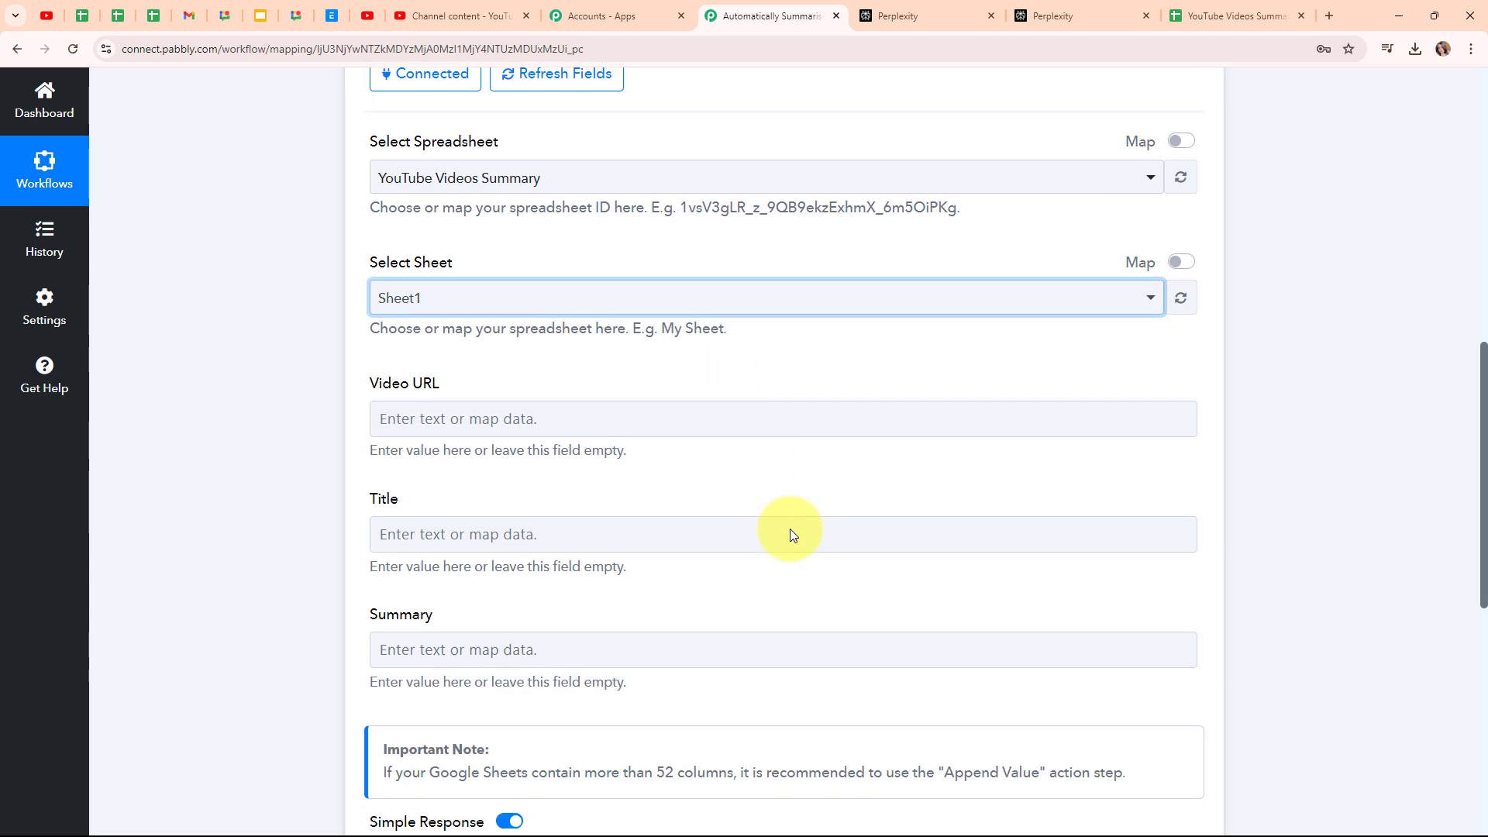
Compare the Video URL, Title and Summary fields of the Google Sheets step with the column headers in the YouTube Videos Summary spreadsheet.
drag(373, 299, 409, 310)
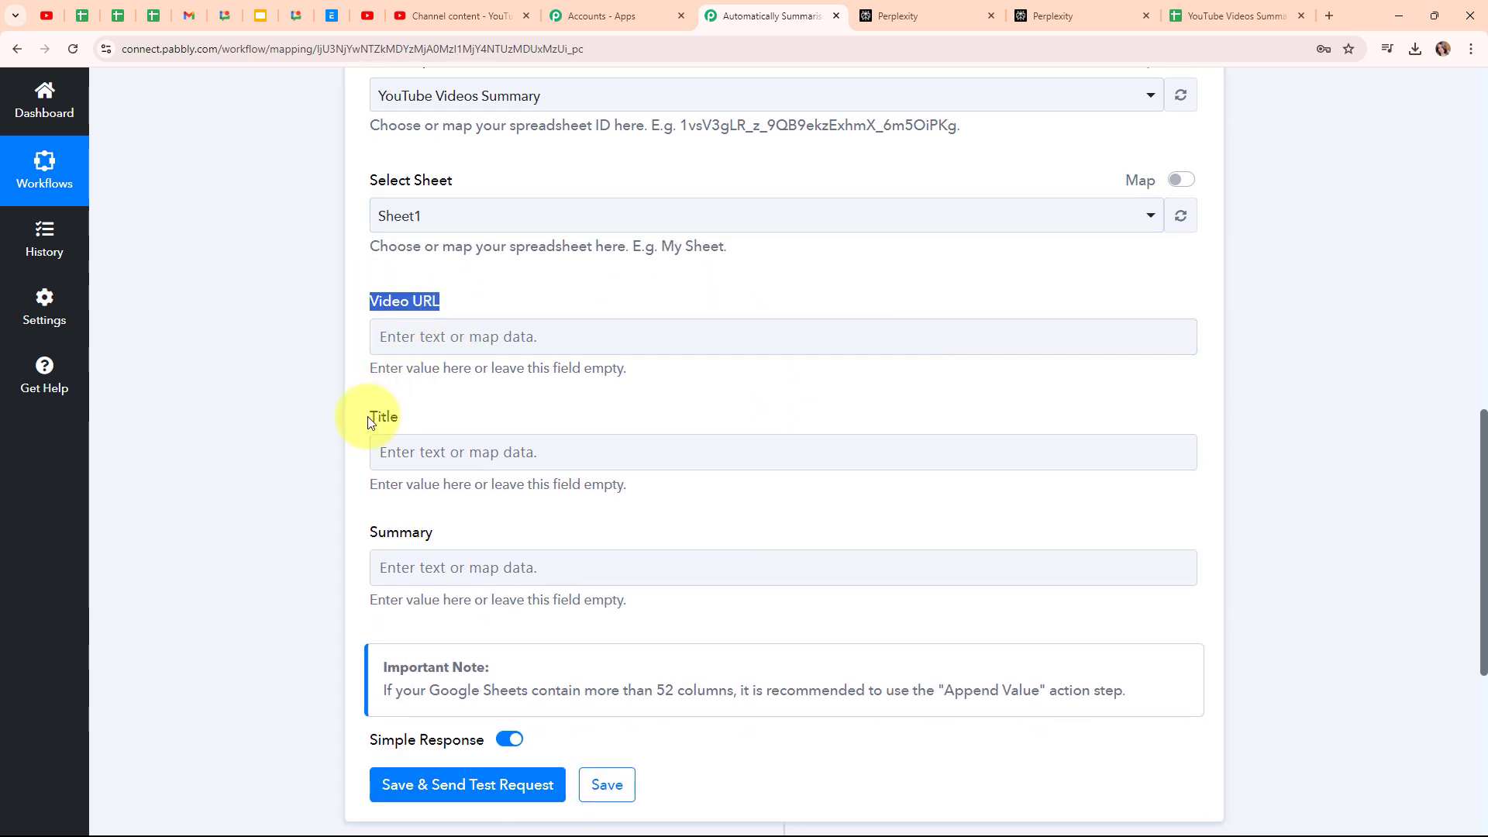
drag(372, 419, 426, 435)
click(395, 548)
double_click(396, 547)
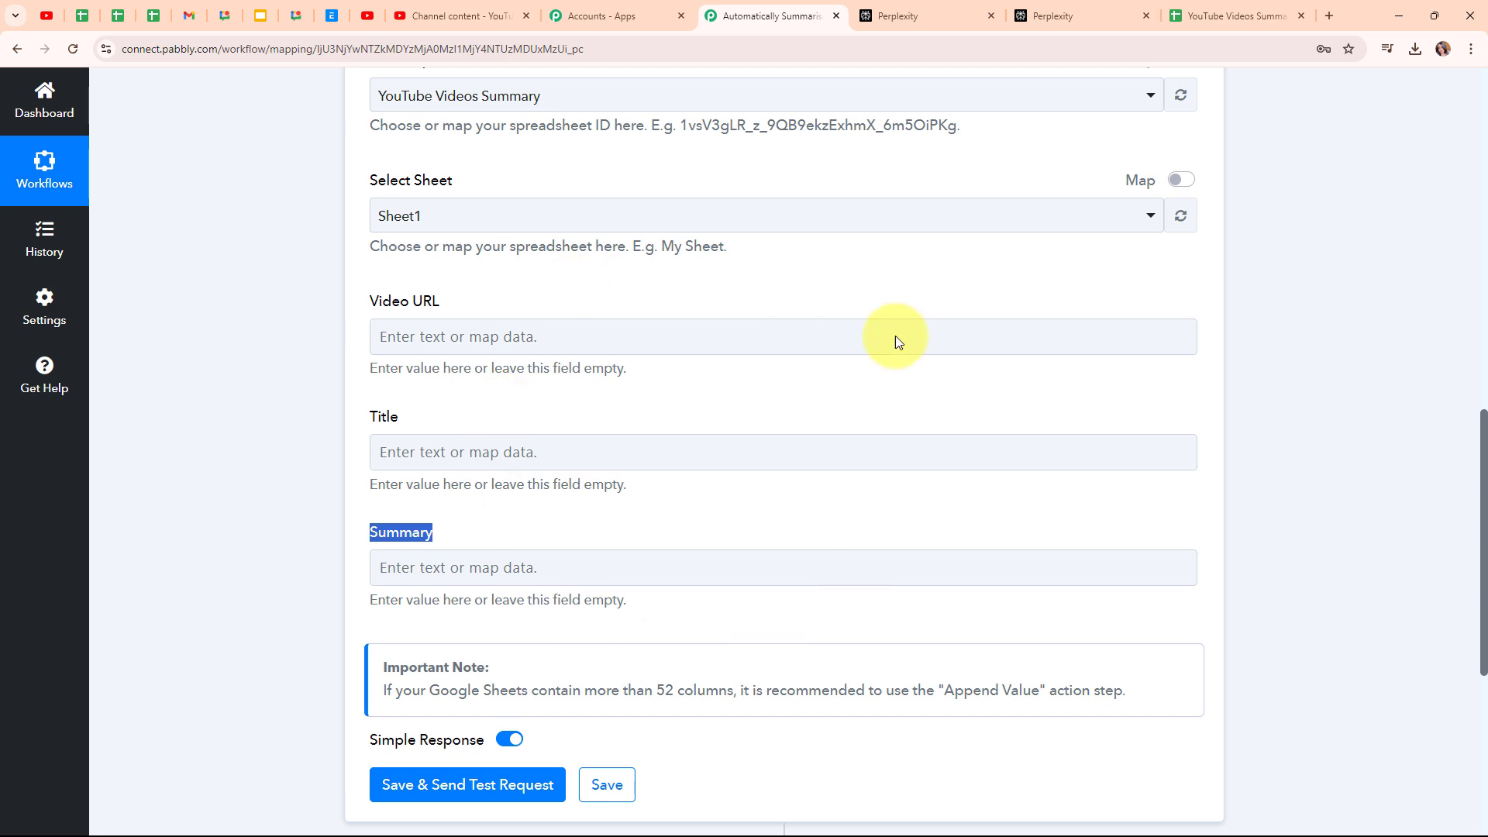
click(1220, 16)
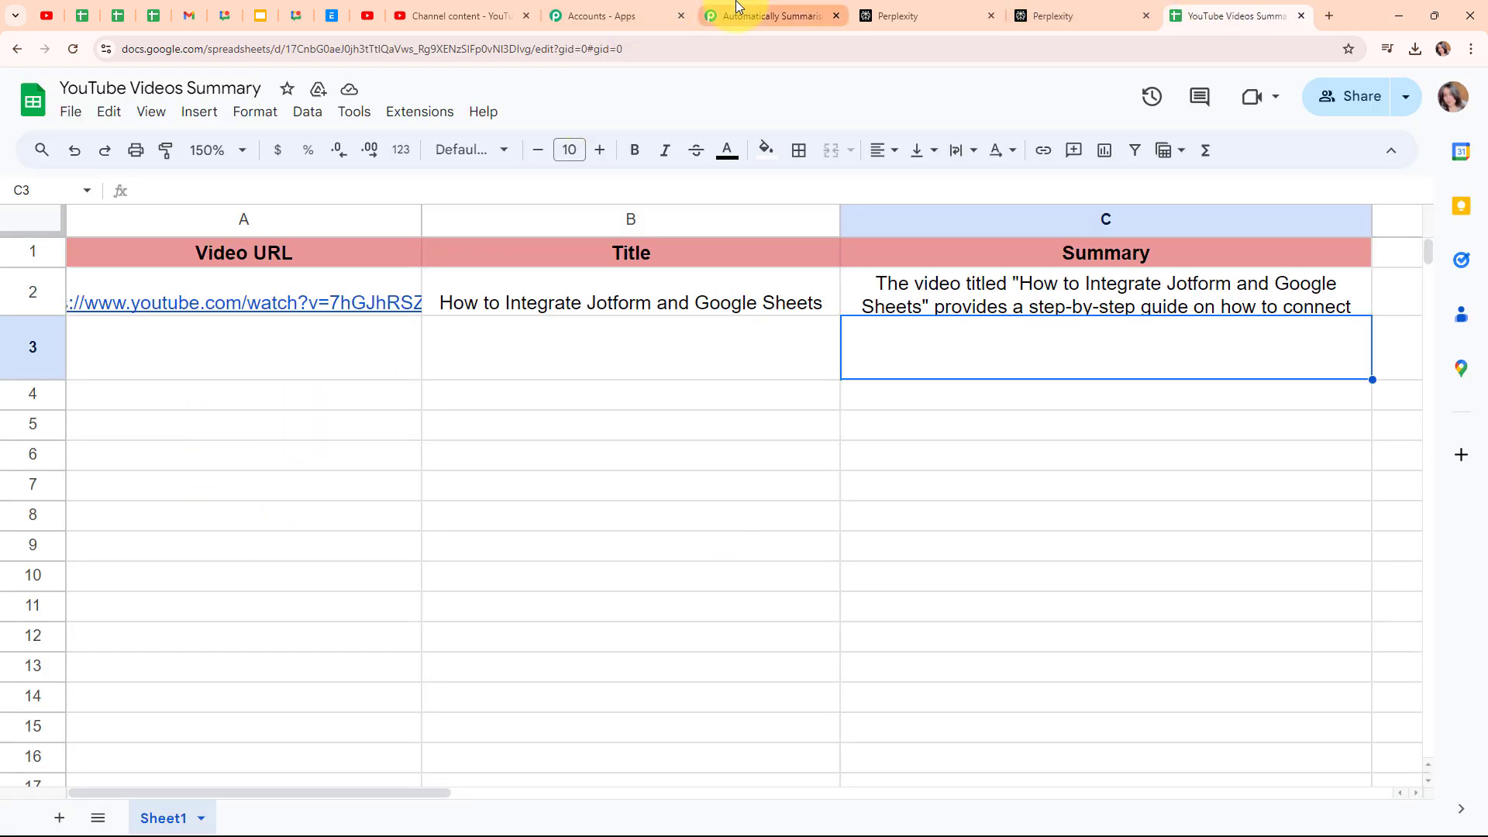
click(768, 16)
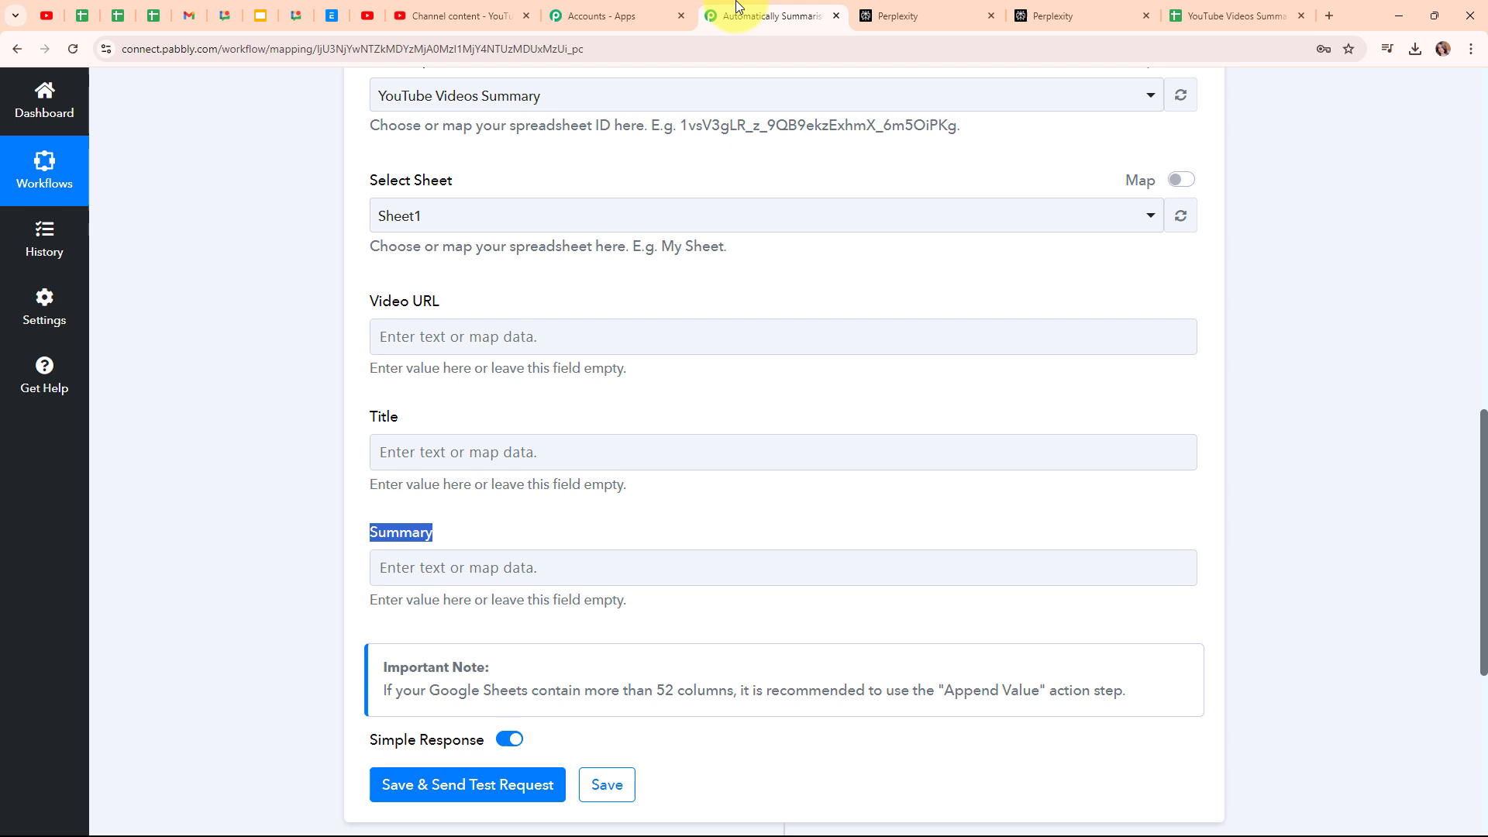
Map the Video URL field to the Res2 Video Url value from the YouTube trigger step.
click(470, 336)
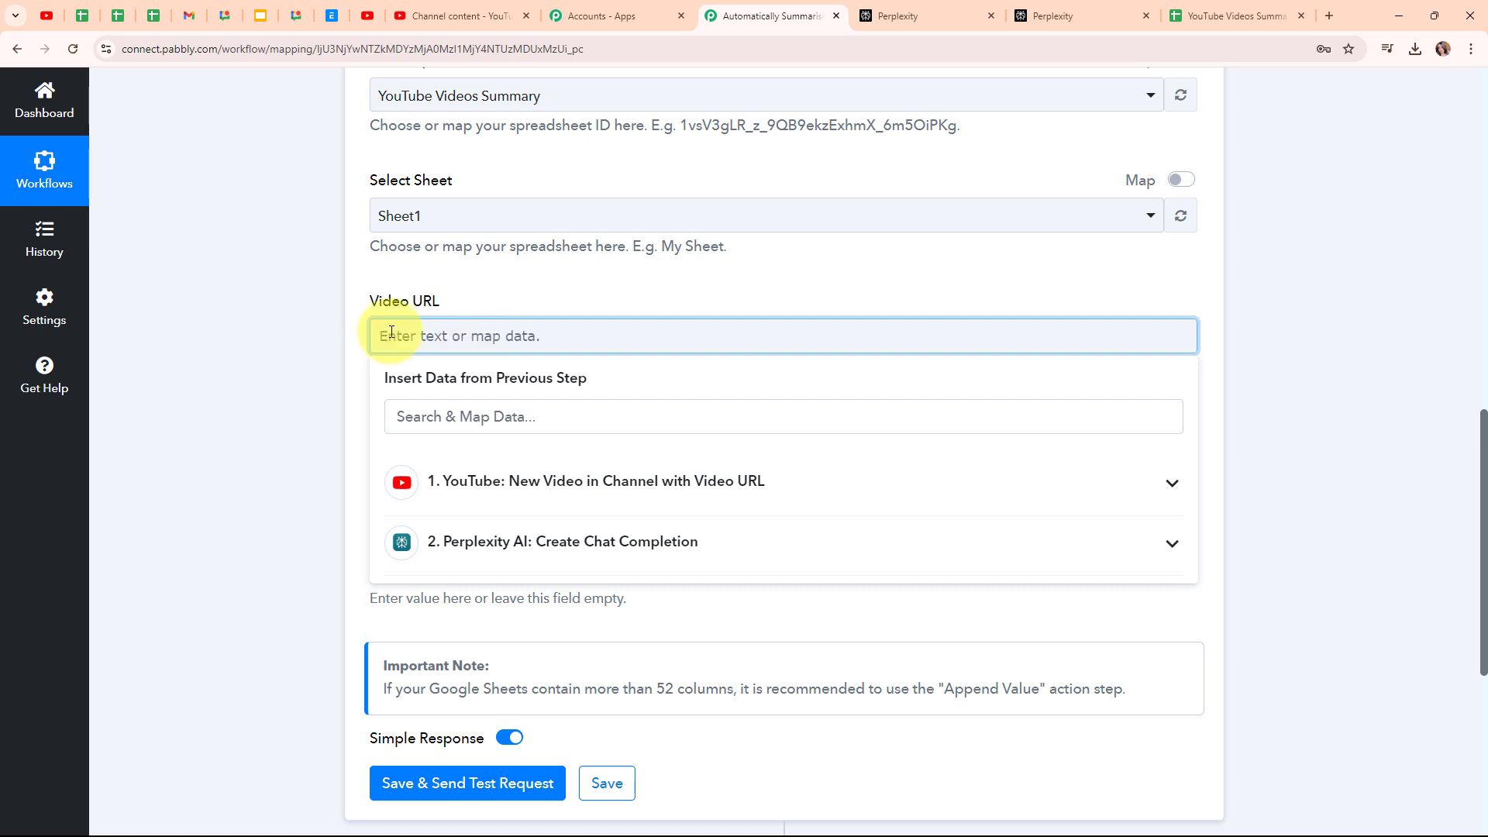
click(642, 491)
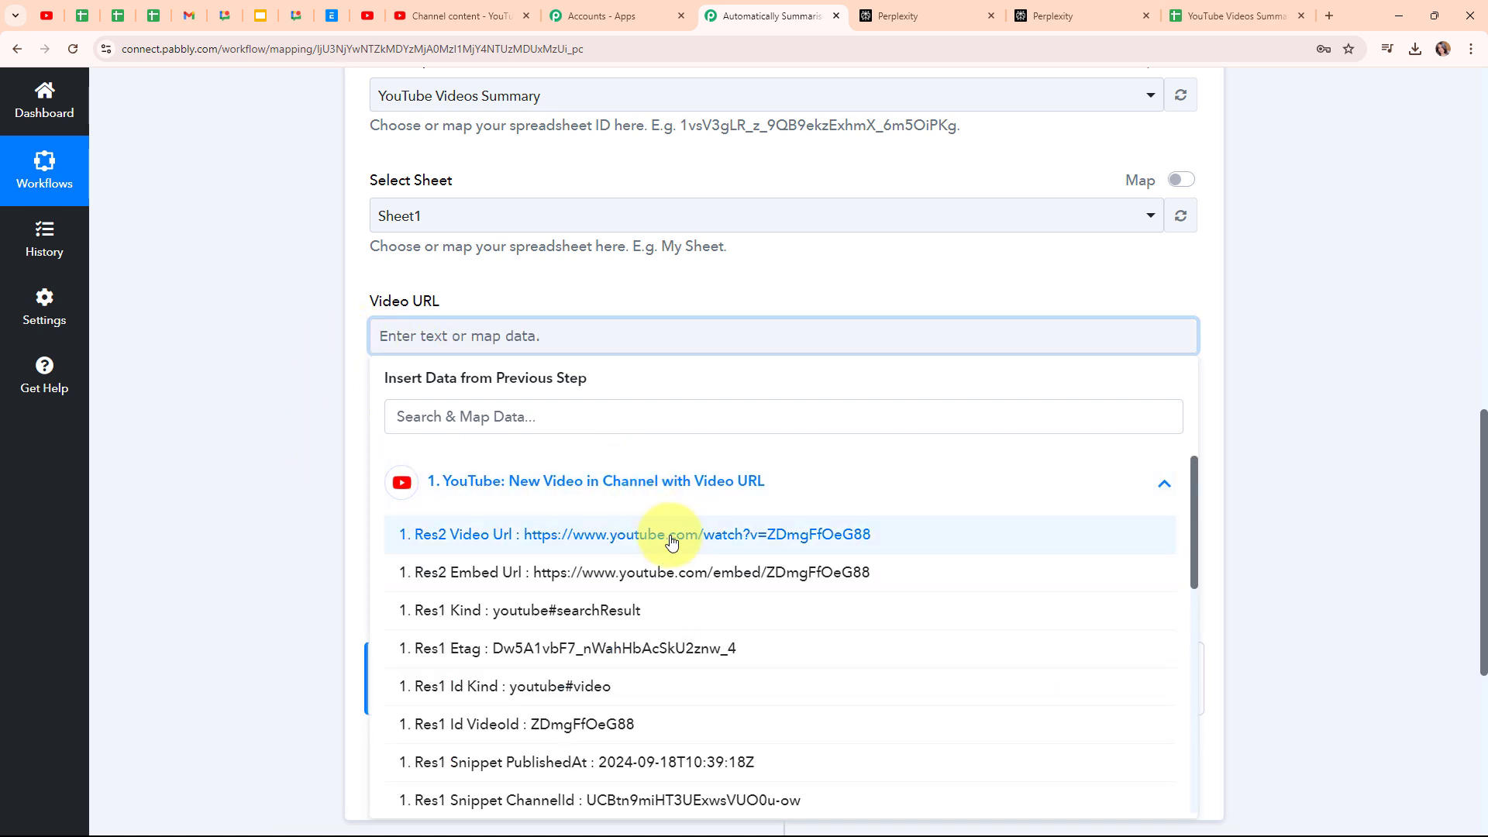
click(671, 541)
click(295, 453)
Map the Title field to the Res1 Snippet Title value from the YouTube trigger step.
click(392, 461)
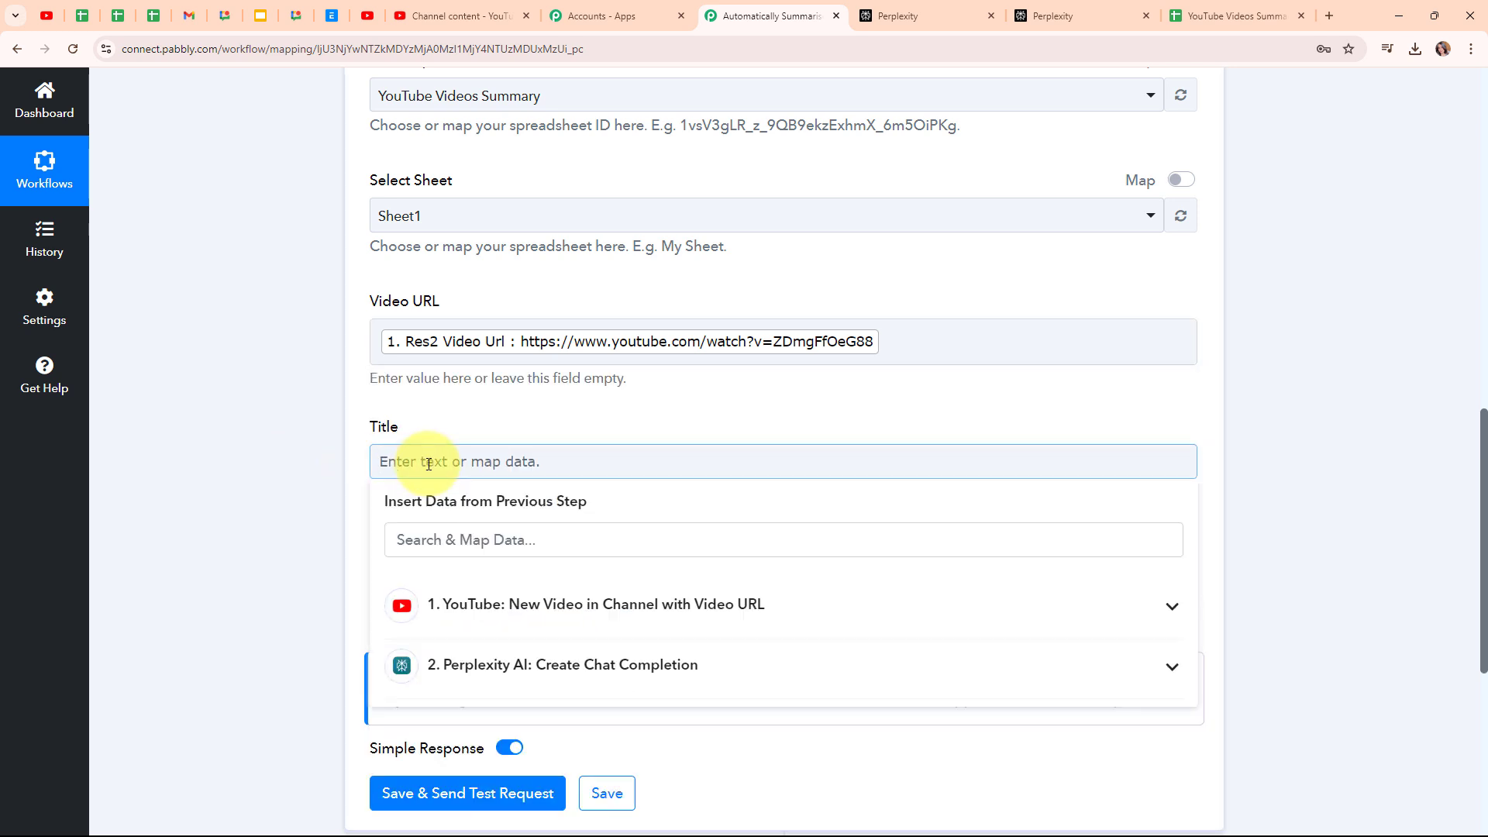
click(592, 606)
scroll(618, 806, down, 3)
click(620, 741)
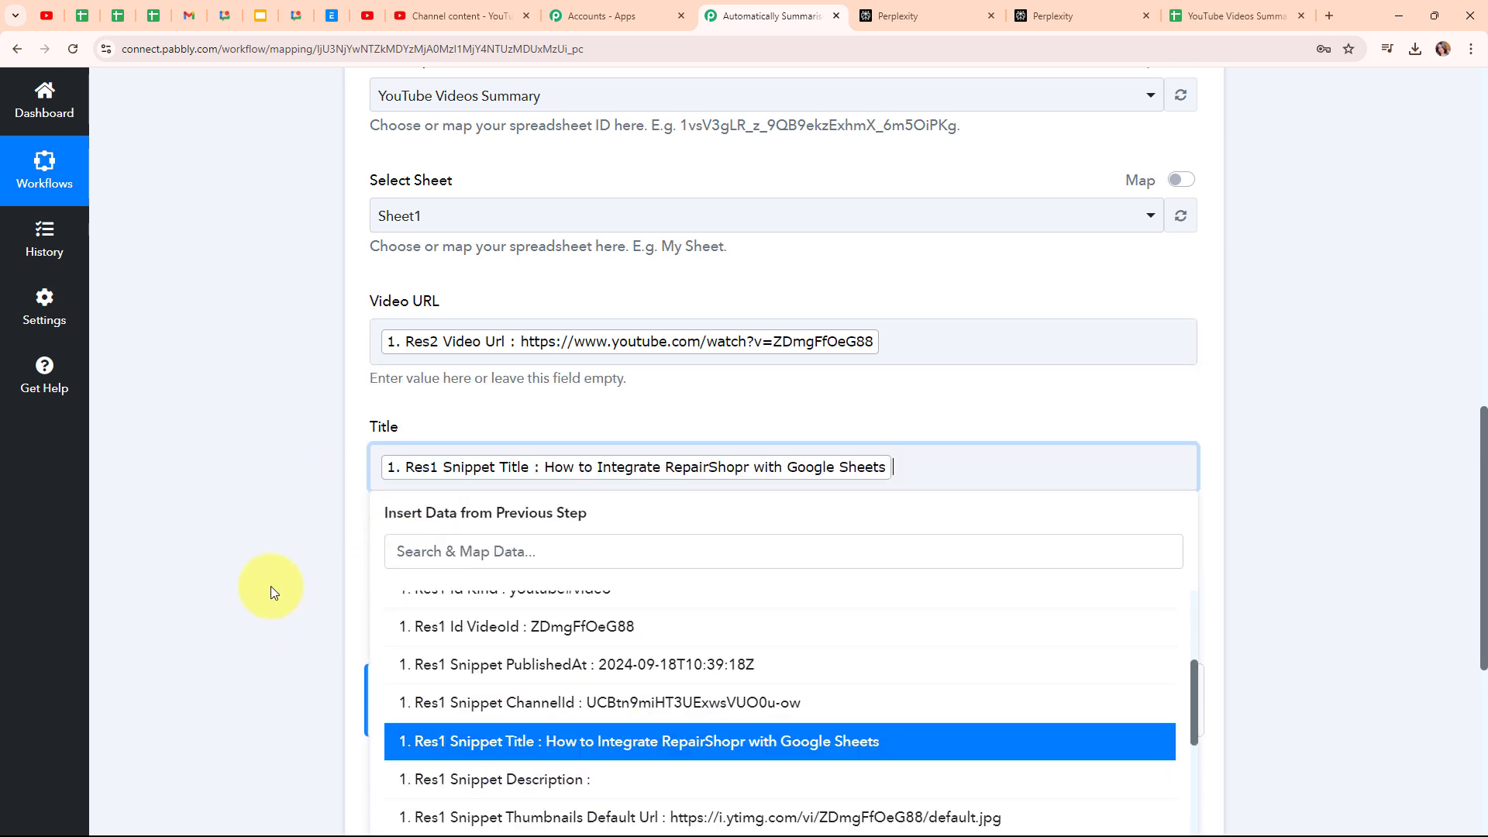
click(271, 586)
Map the Summary field to the Choices 0 Message Content value from the Perplexity AI step.
scroll(731, 555, down, 3)
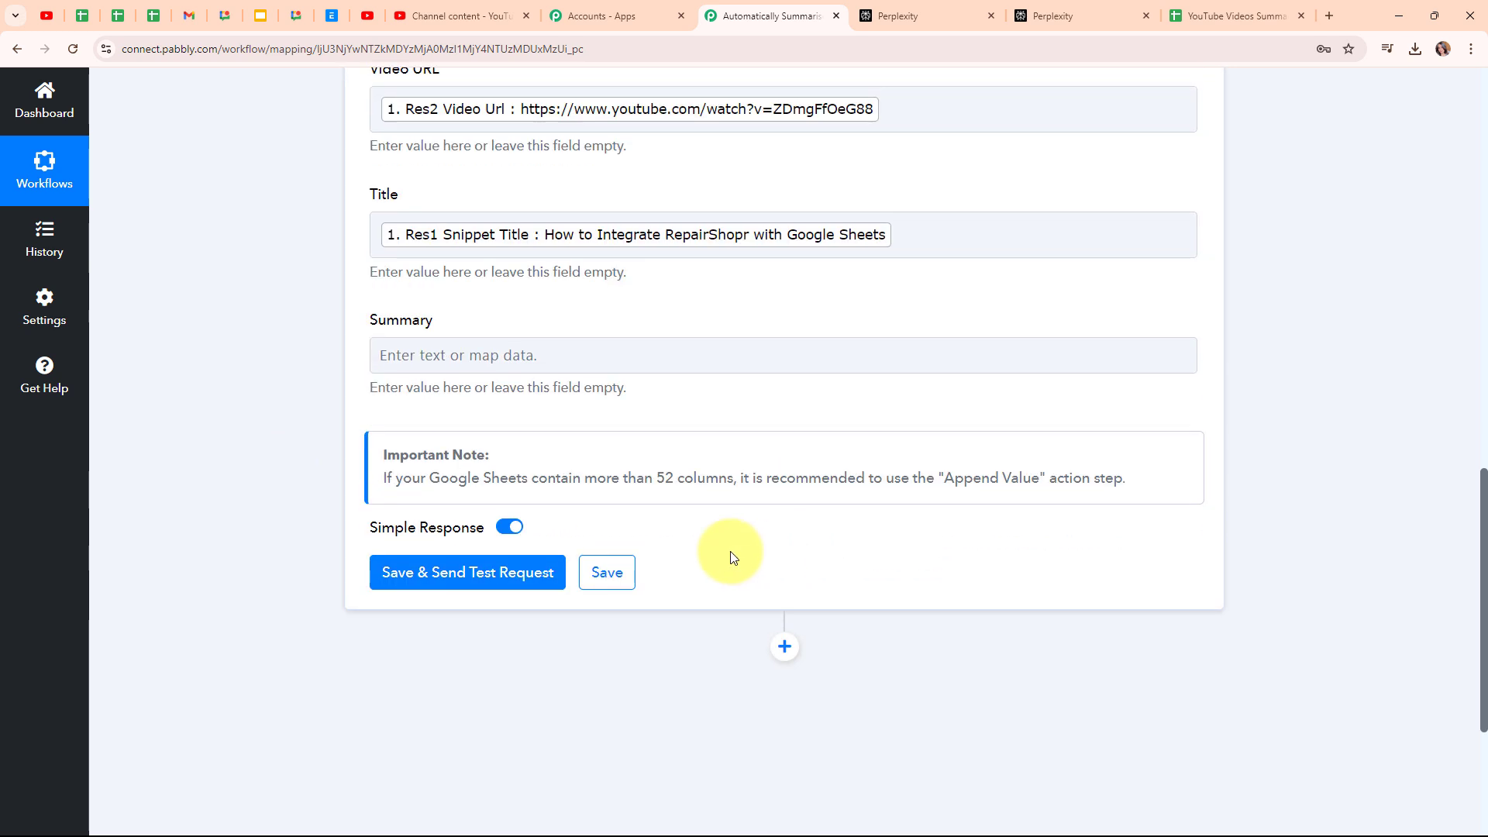
click(450, 361)
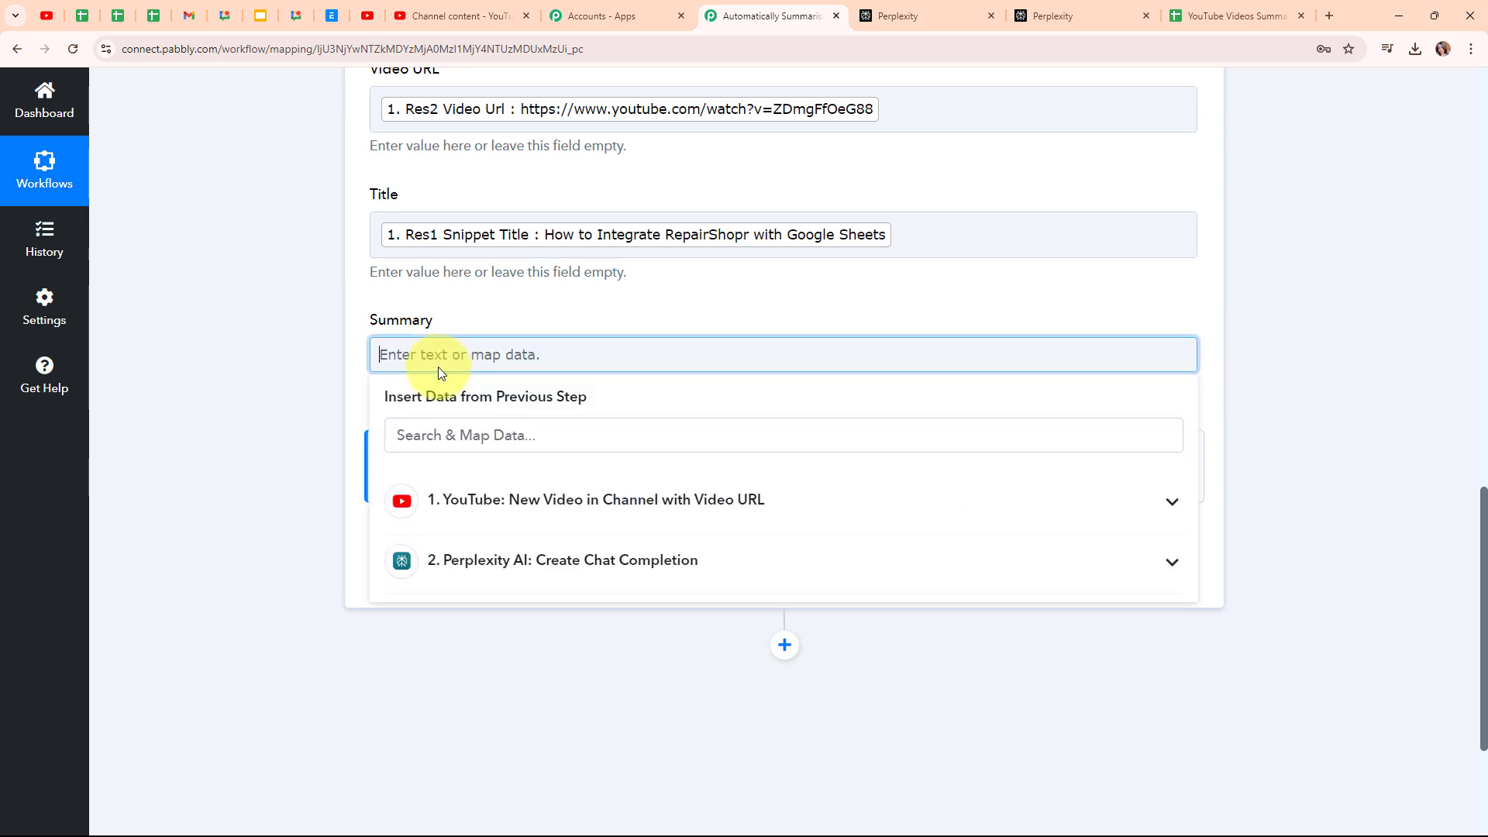
click(726, 585)
scroll(1007, 612, down, 4)
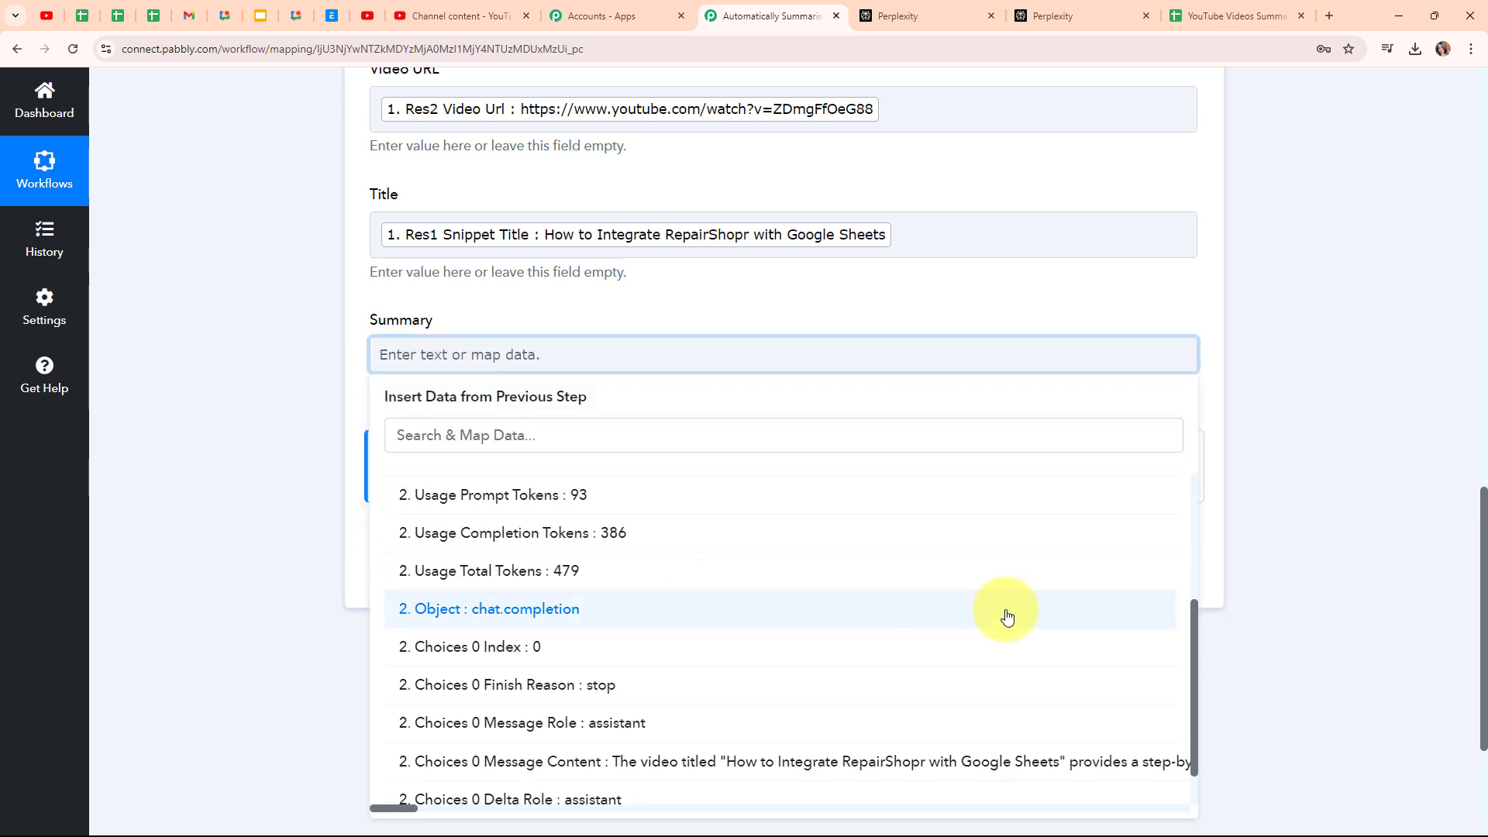
click(814, 718)
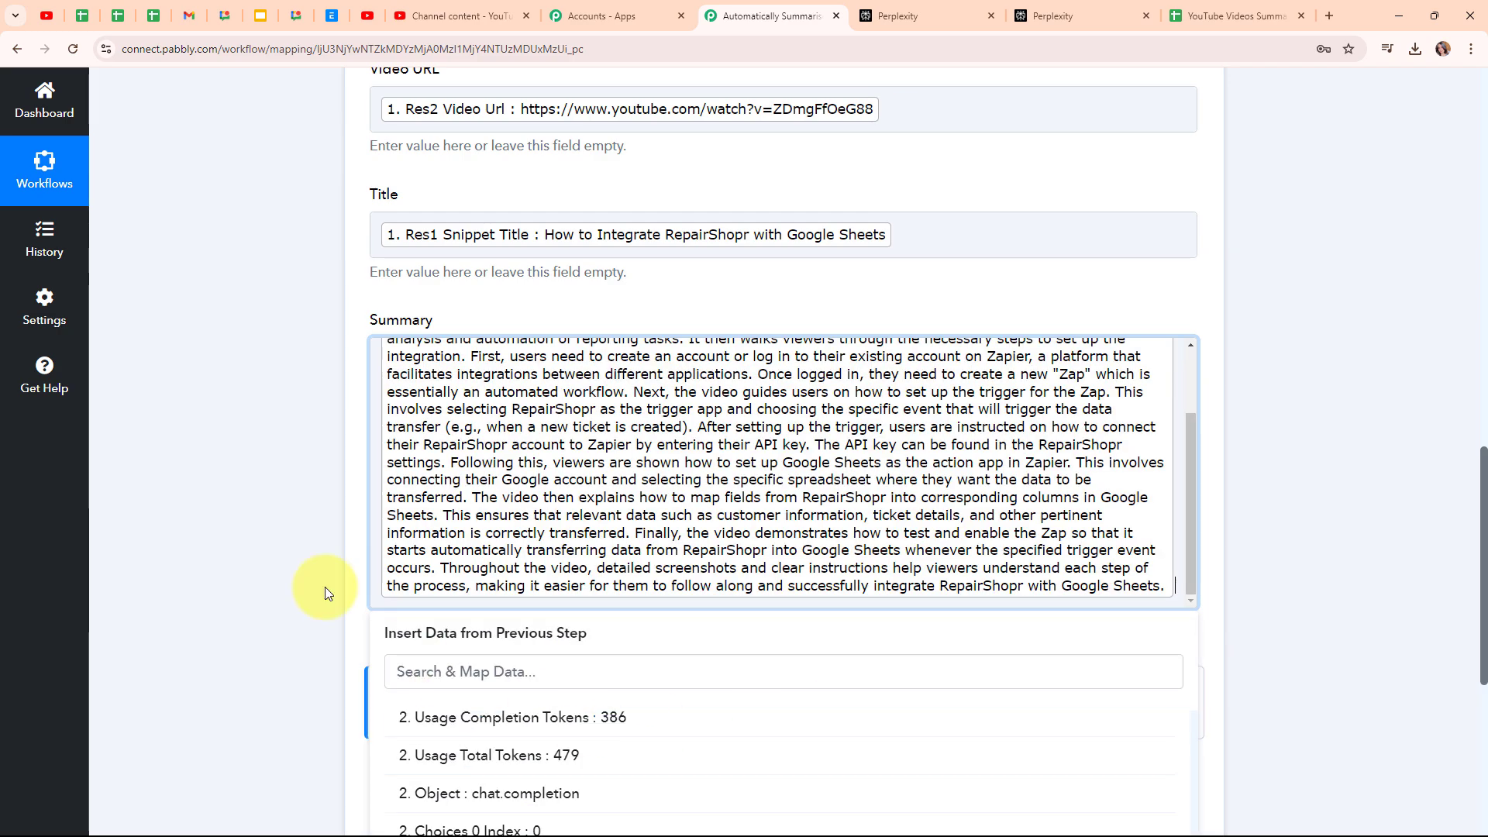
click(184, 384)
Save the Google Sheets step with a test request and review the response received.
scroll(1337, 340, up, 3)
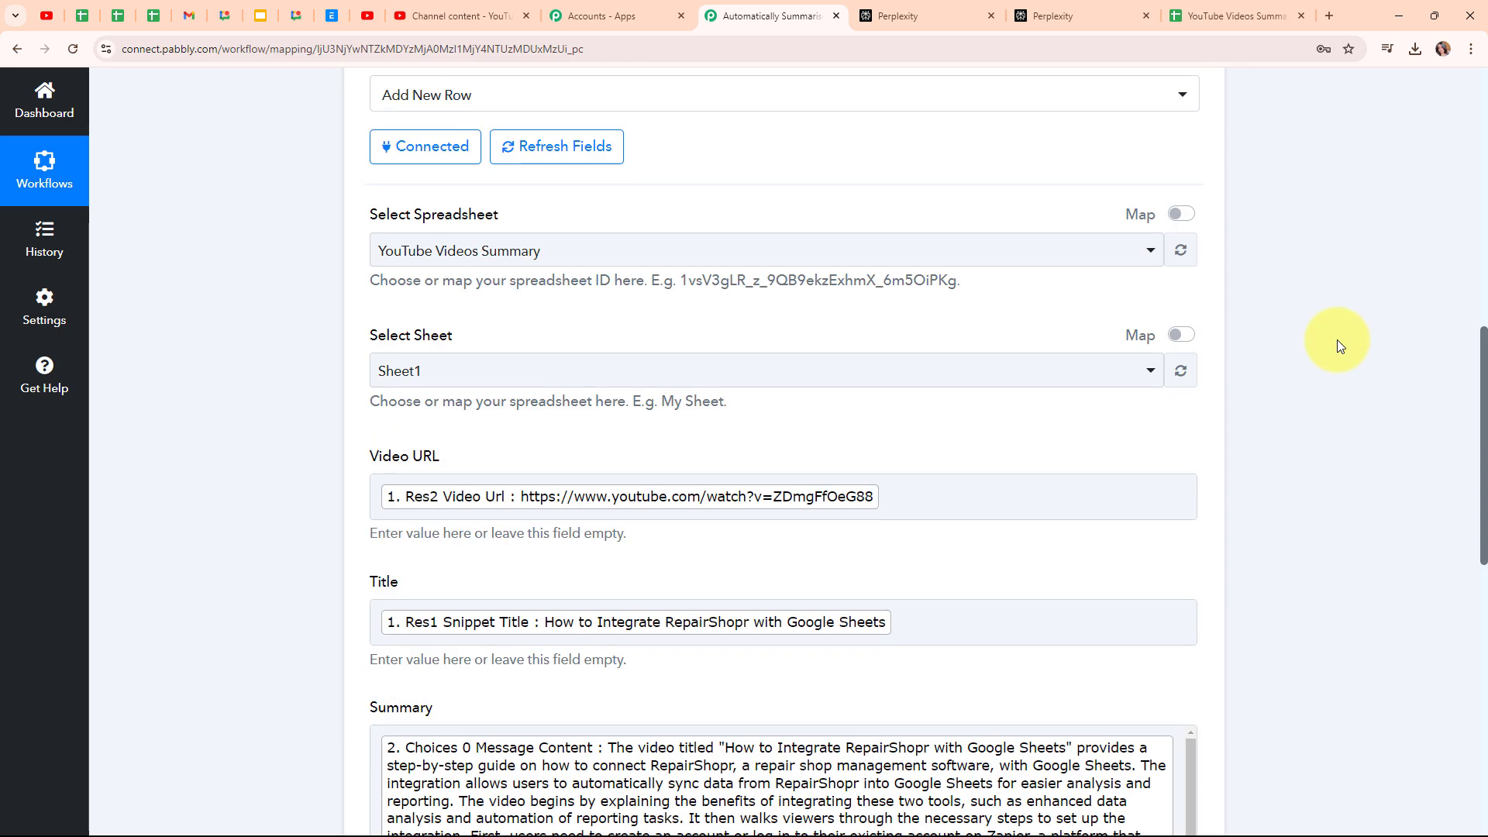
scroll(1337, 339, down, 10)
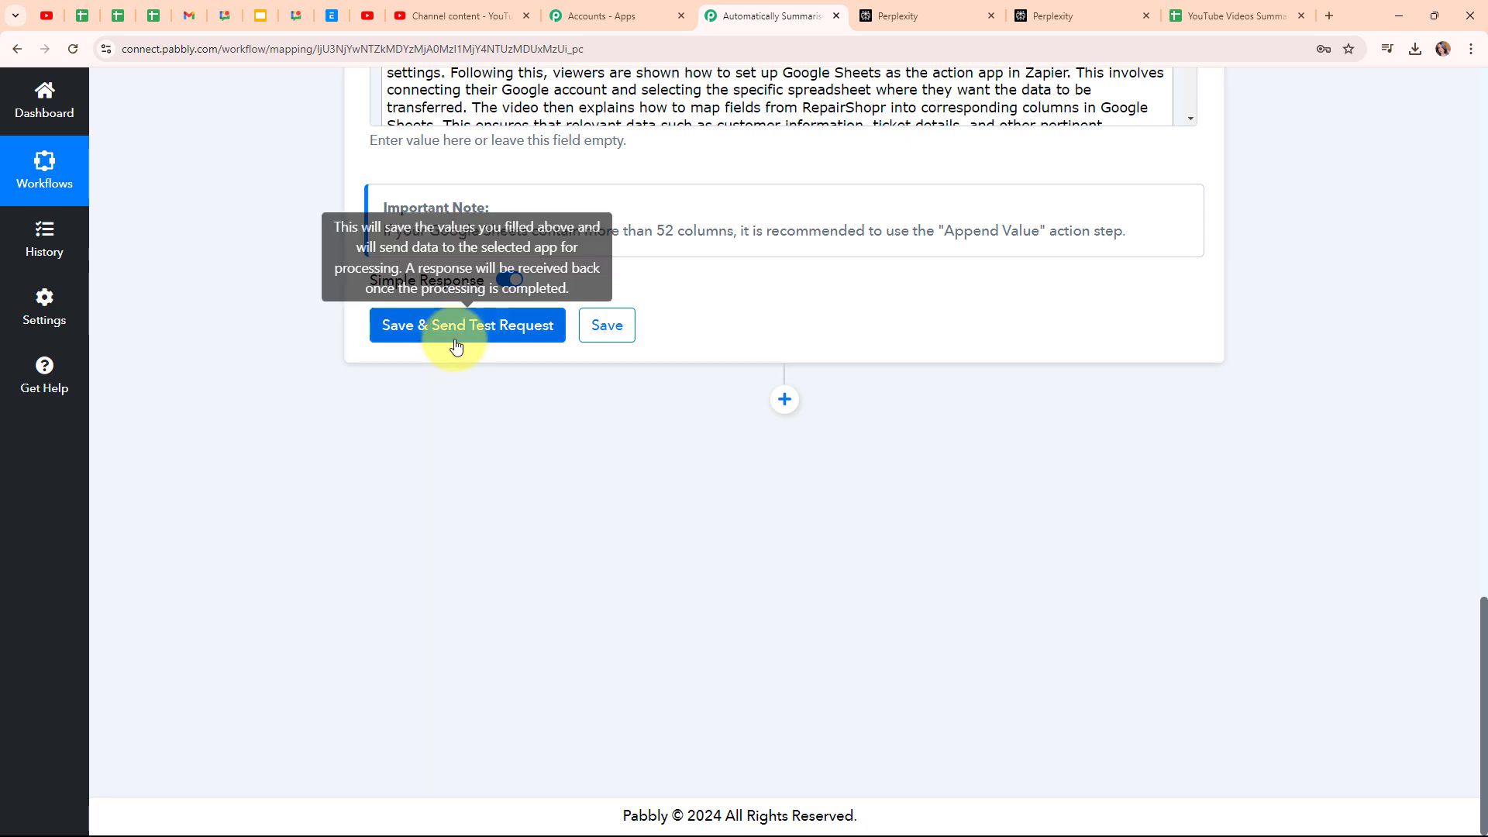
click(457, 348)
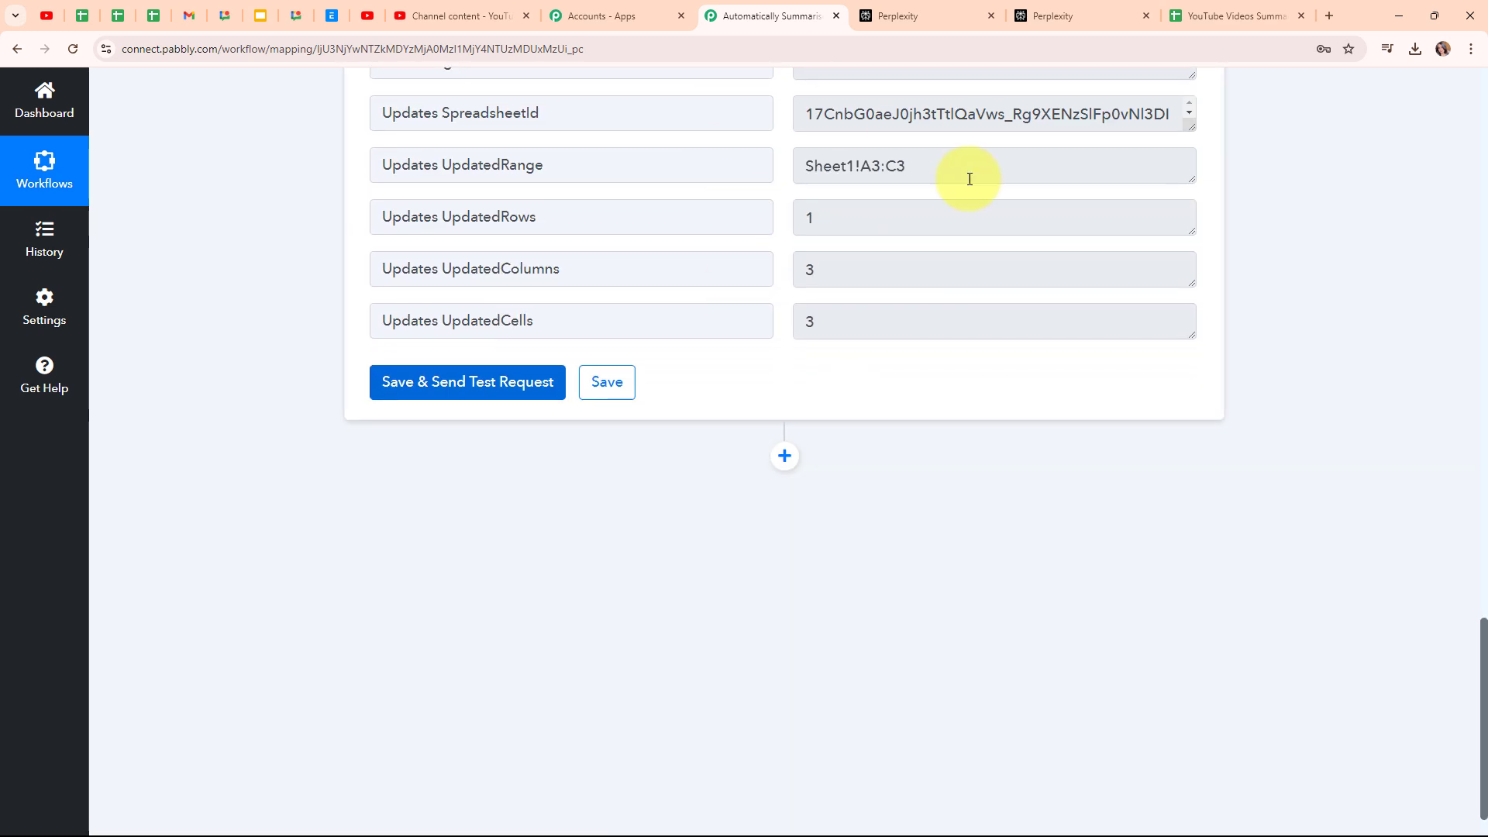
scroll(1013, 329, up, 3)
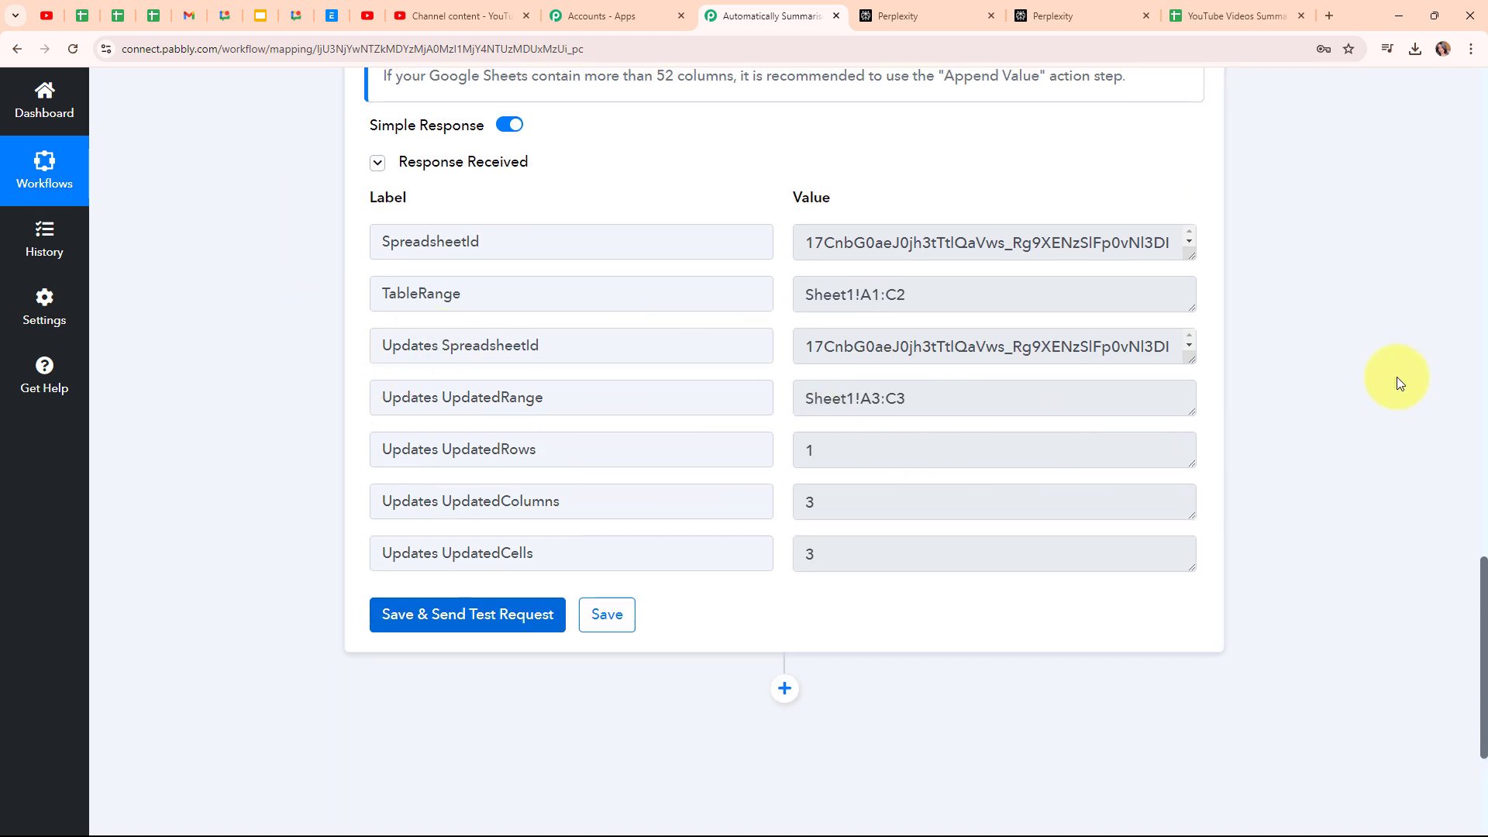
scroll(1369, 341, up, 15)
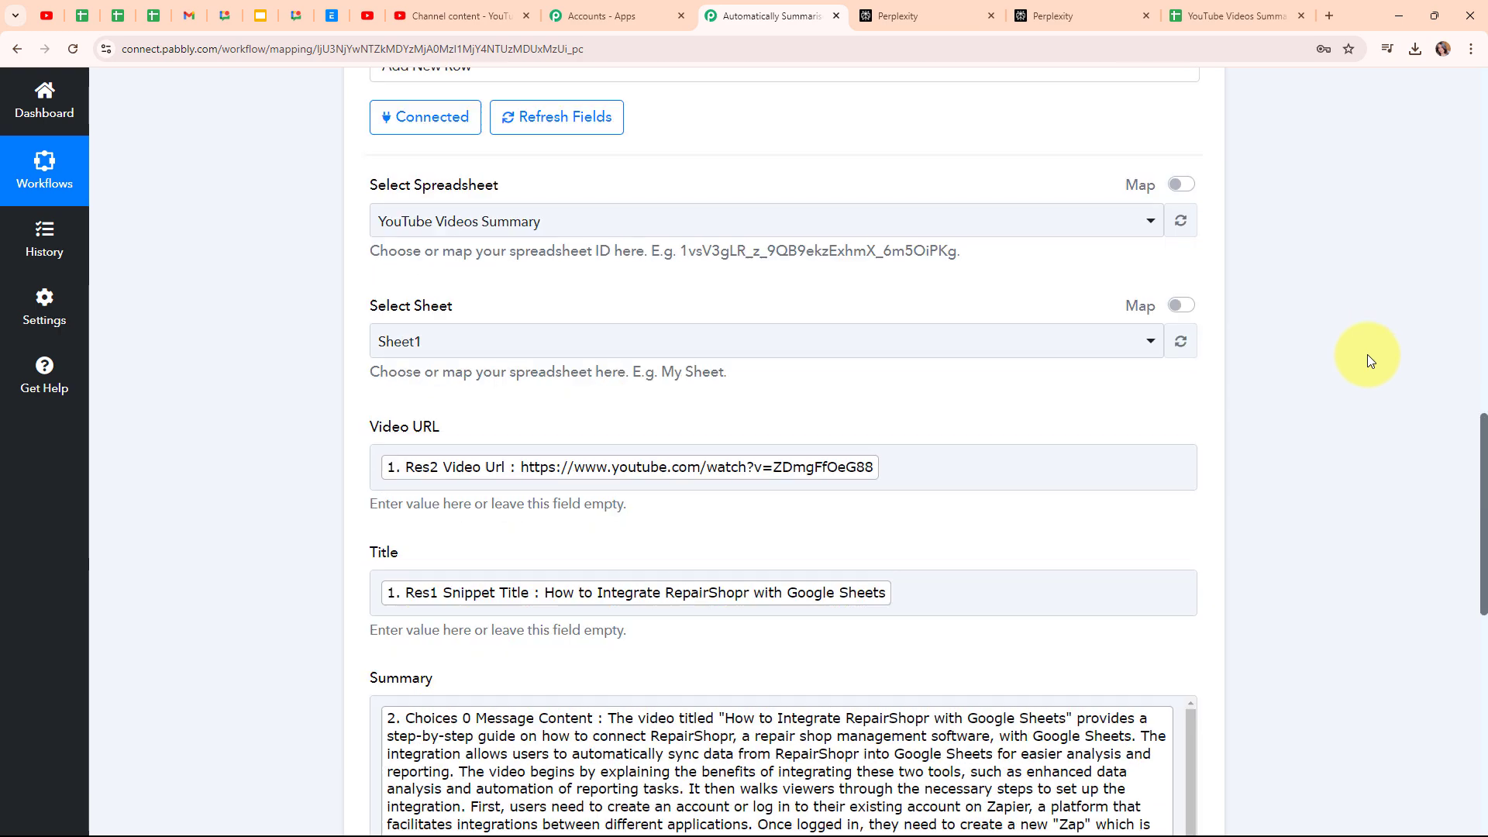
Check row 3 of the YouTube Videos Summary spreadsheet for the test video's URL, title and summary, and return to the workflow.
key(ctrl+9)
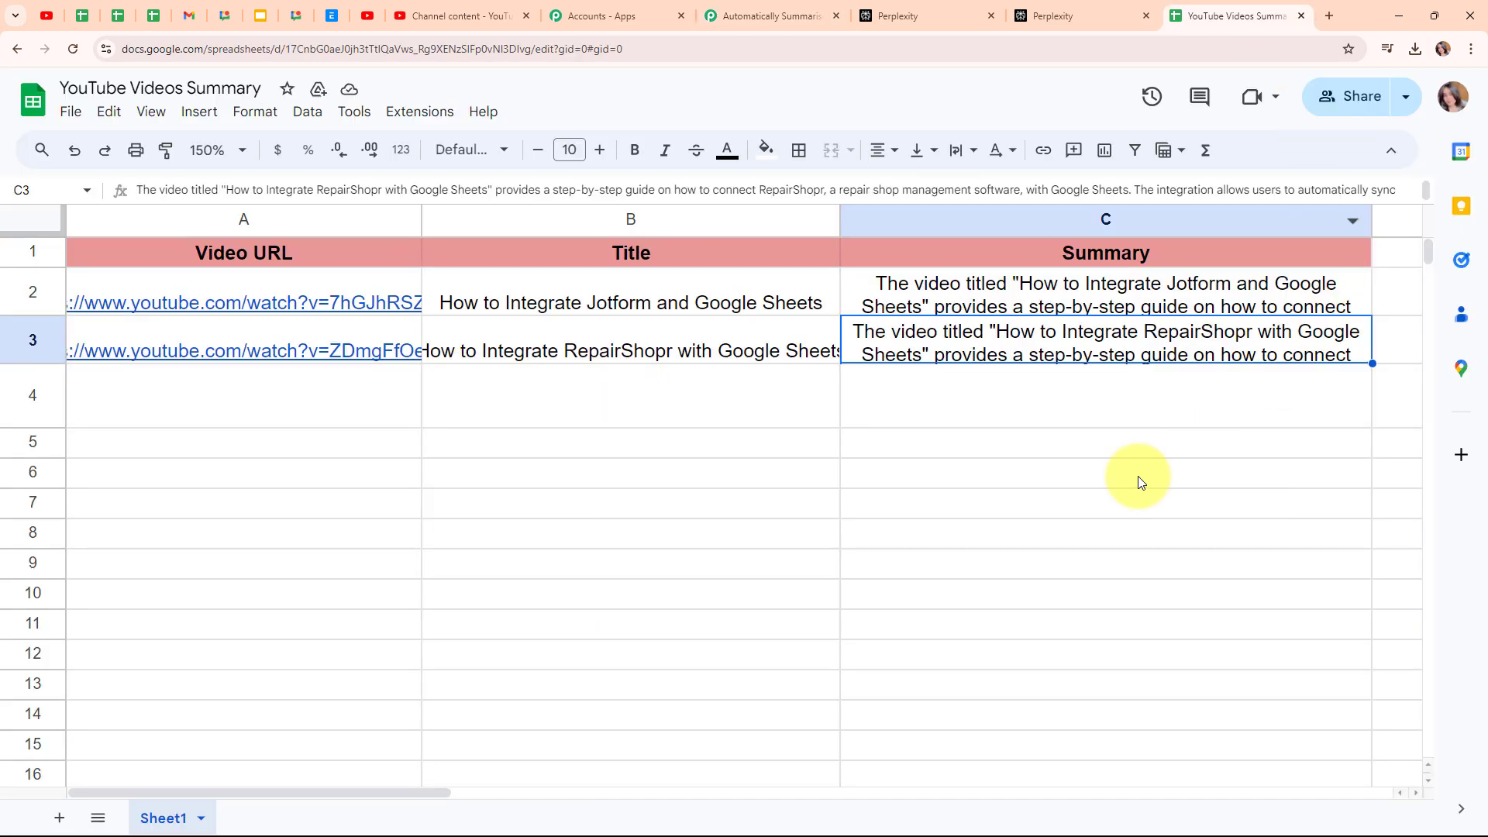
click(258, 417)
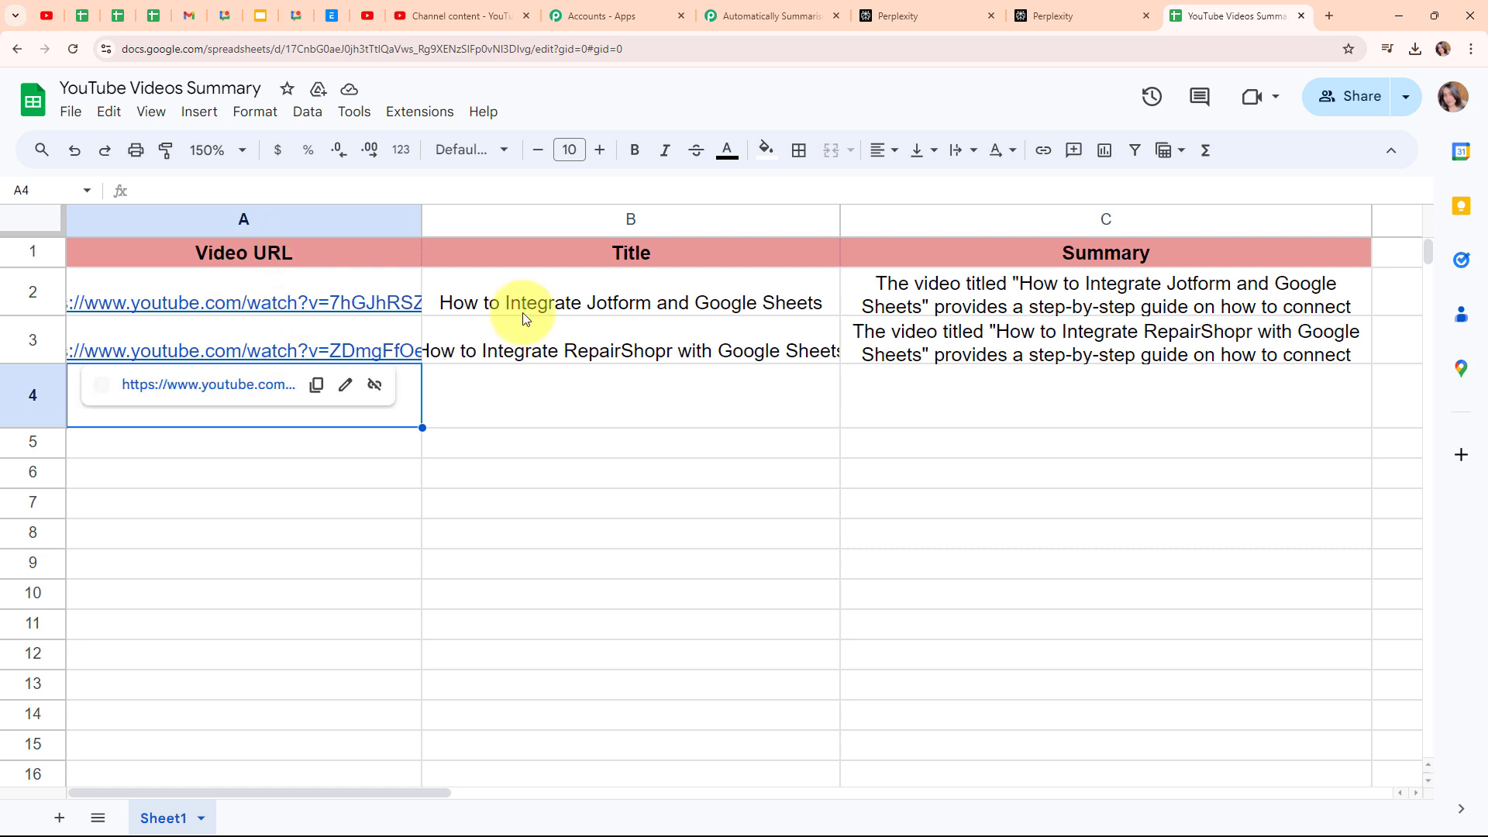
click(1145, 345)
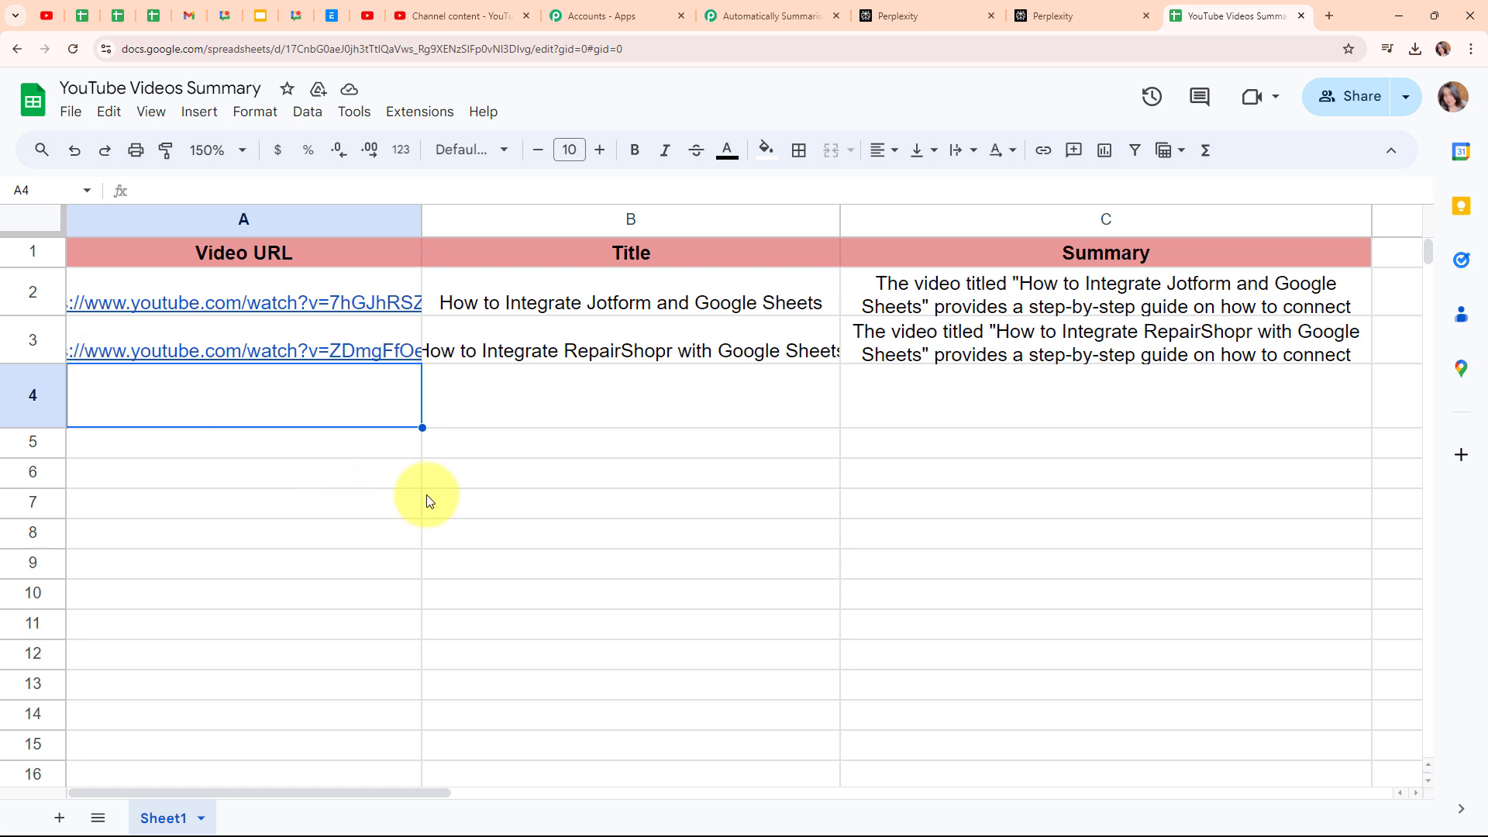
click(823, 17)
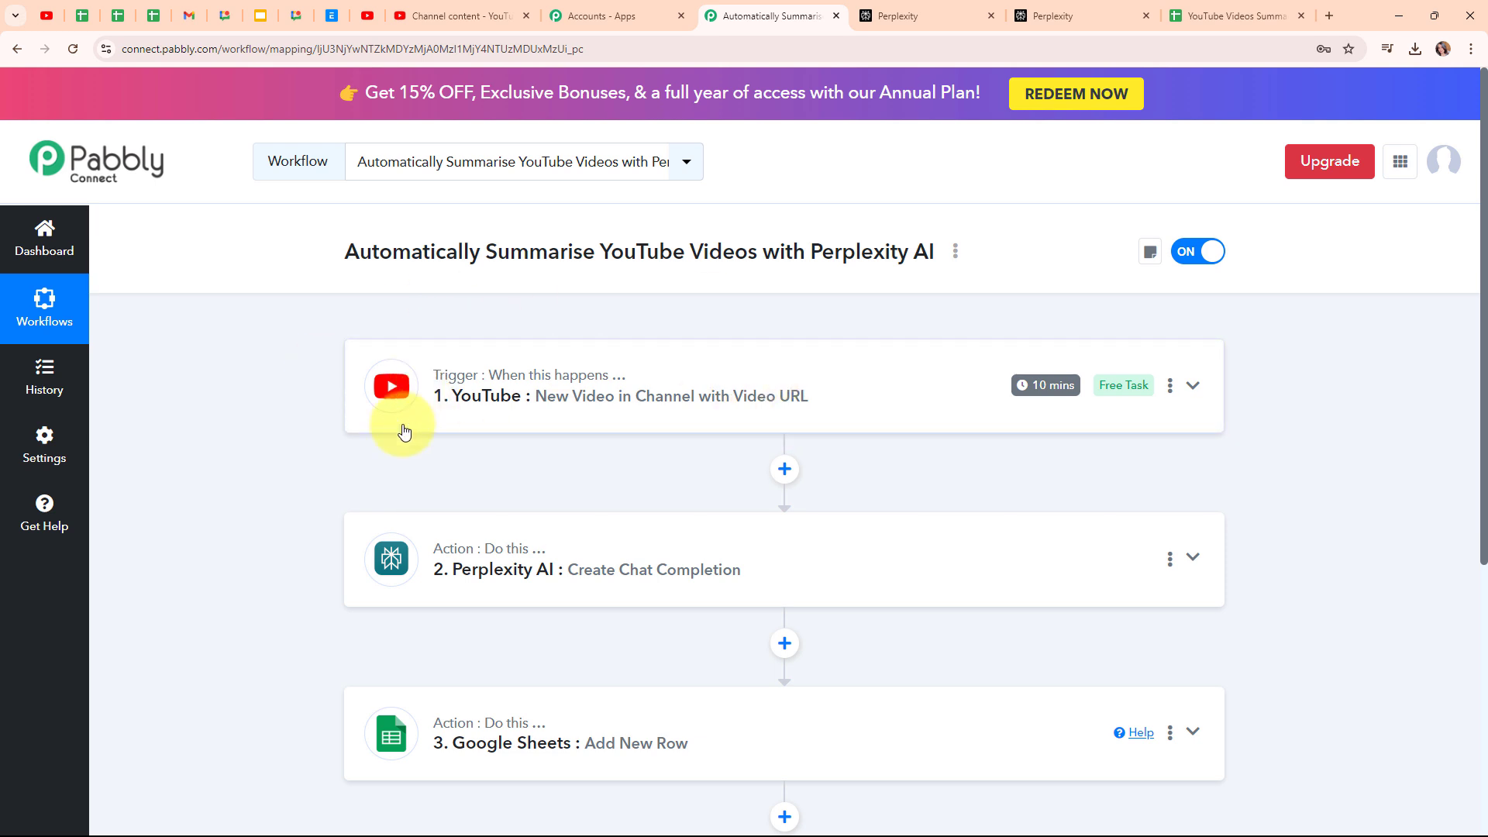
Switch to YouTube Studio and upload the video file MVI_2135 from the Downloads folder.
click(482, 8)
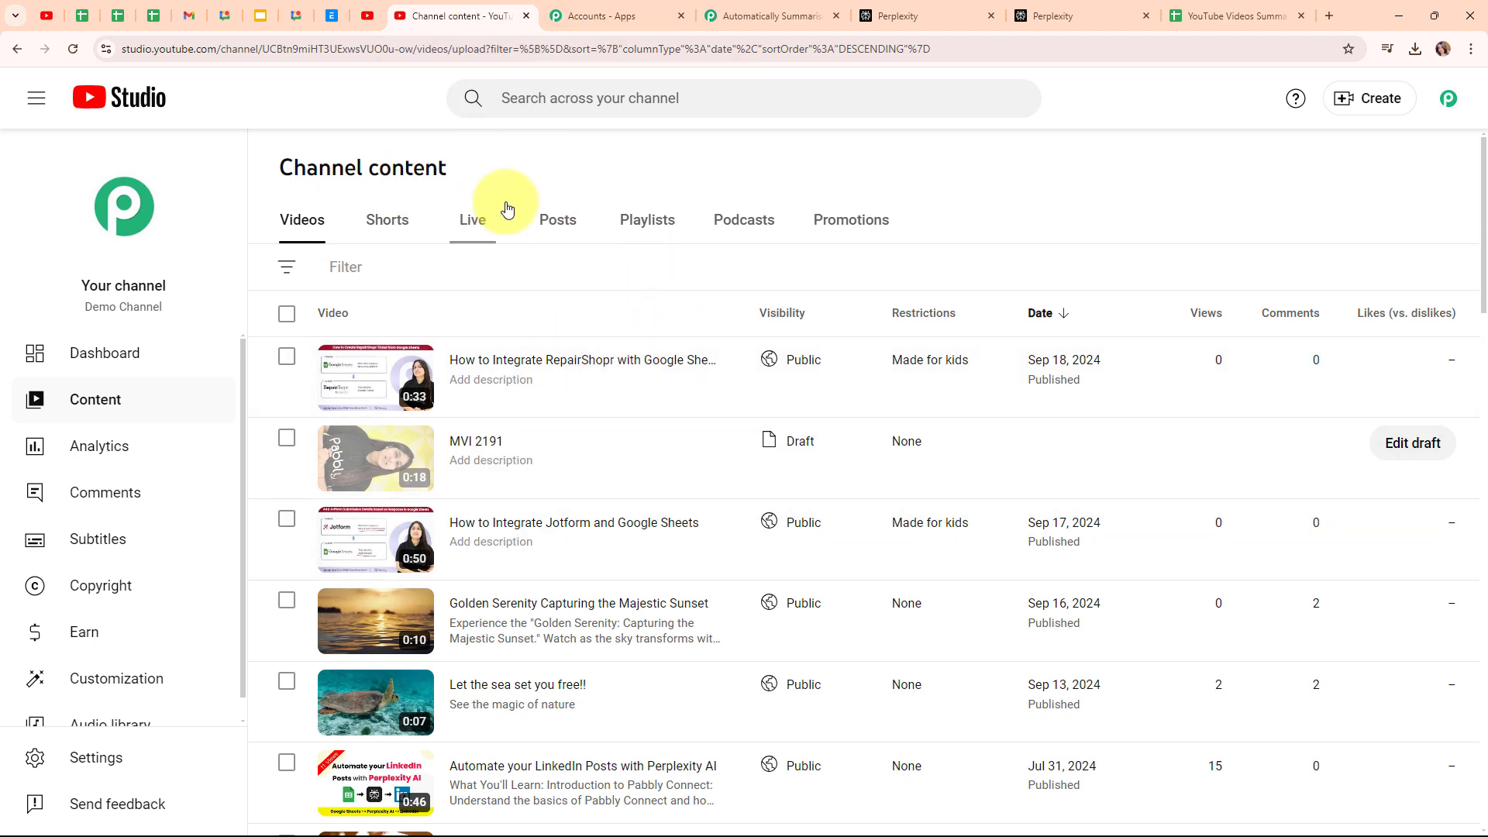
click(1381, 110)
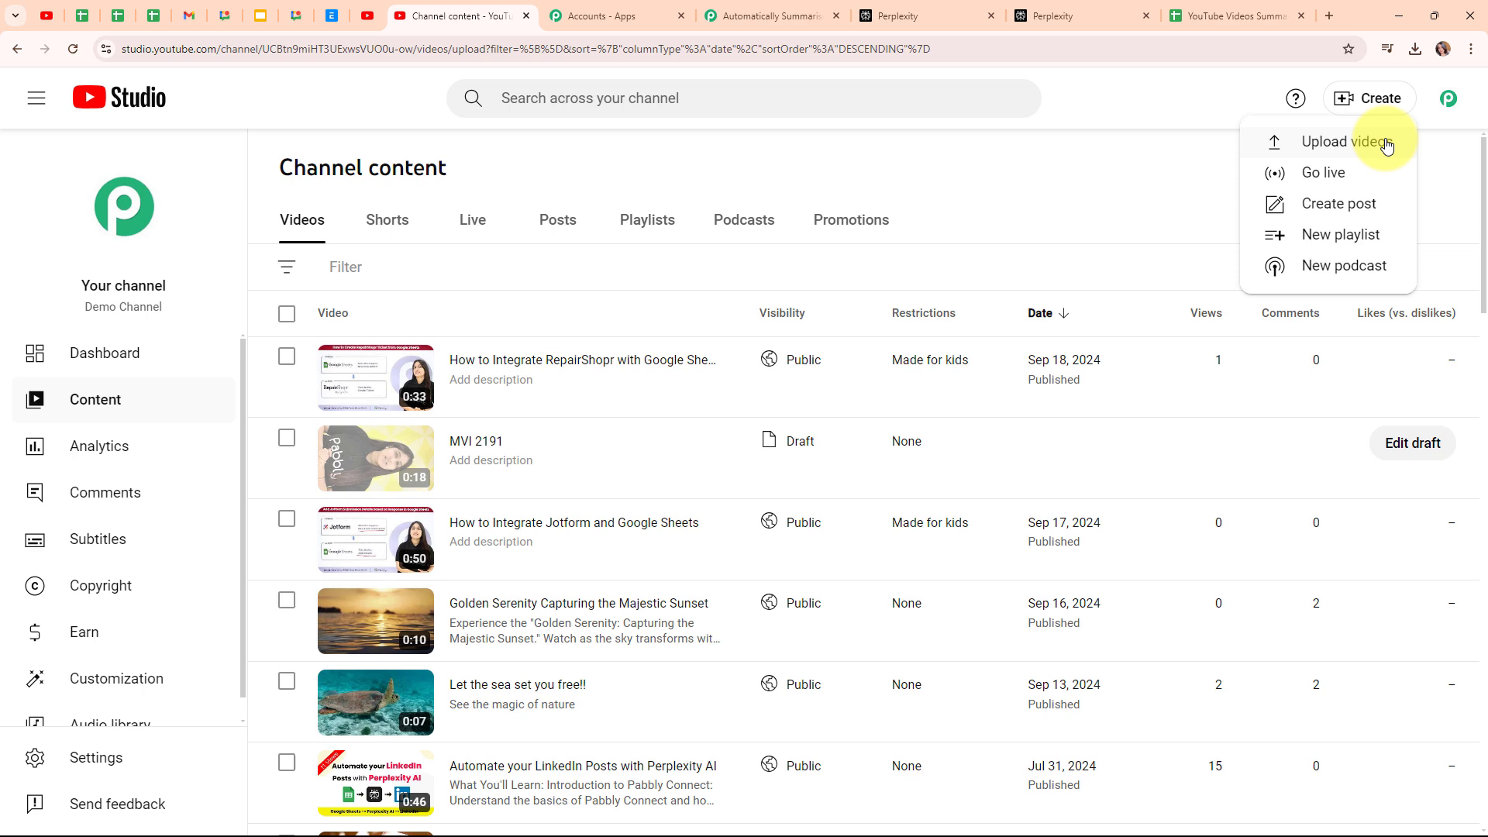
click(1387, 144)
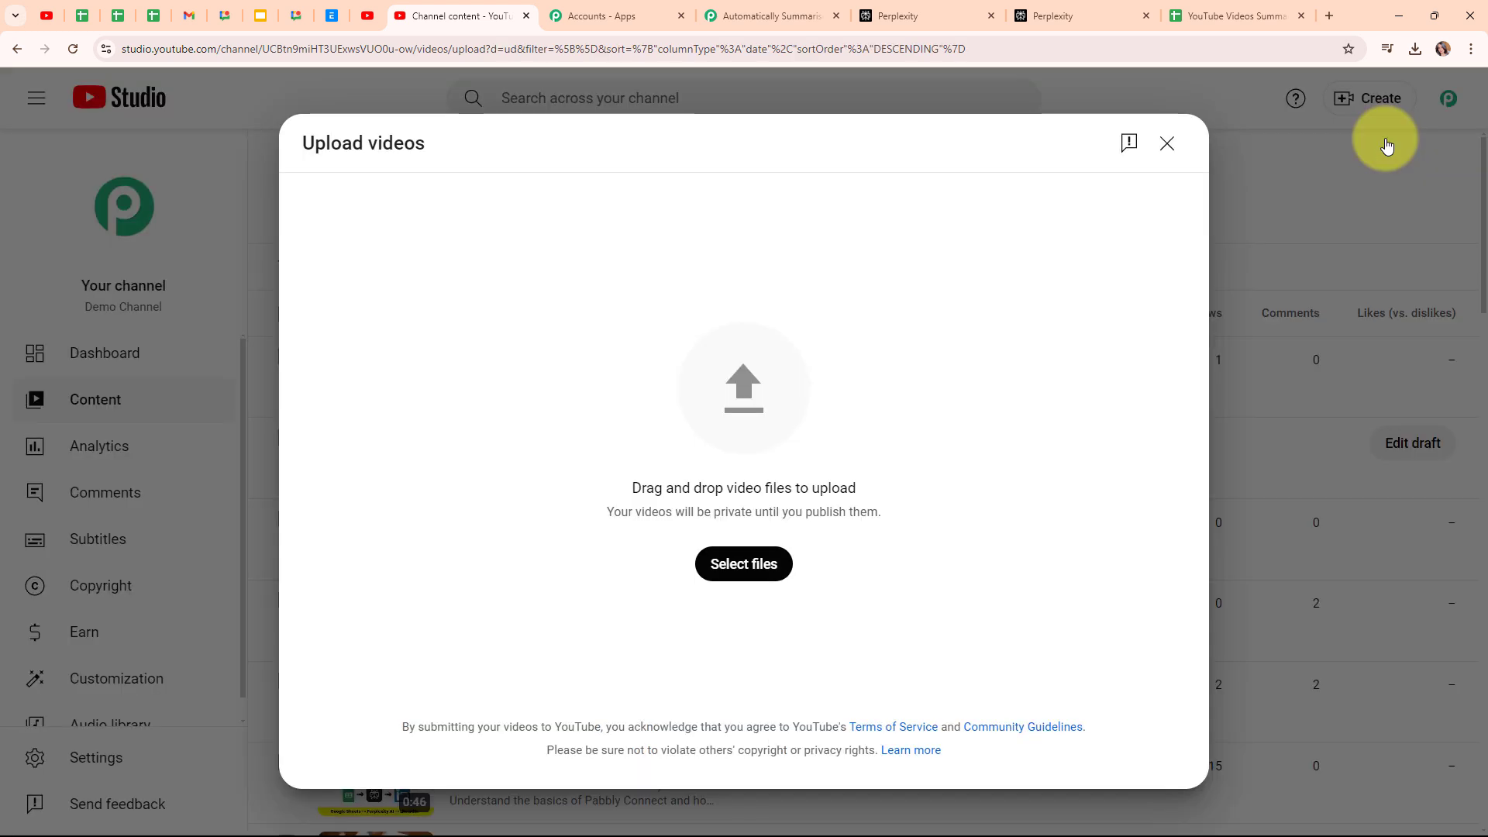
click(770, 578)
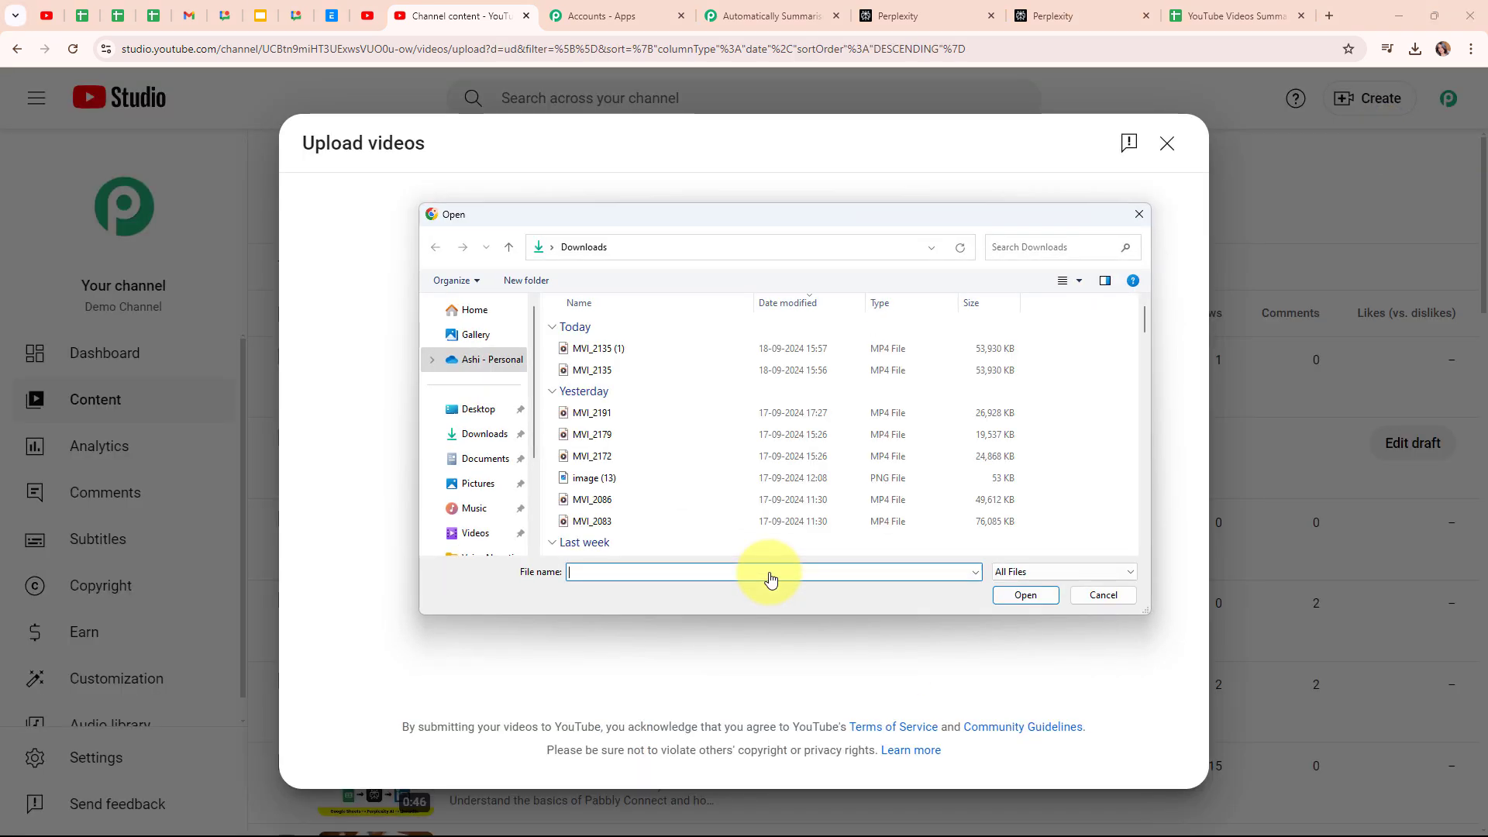
double_click(642, 370)
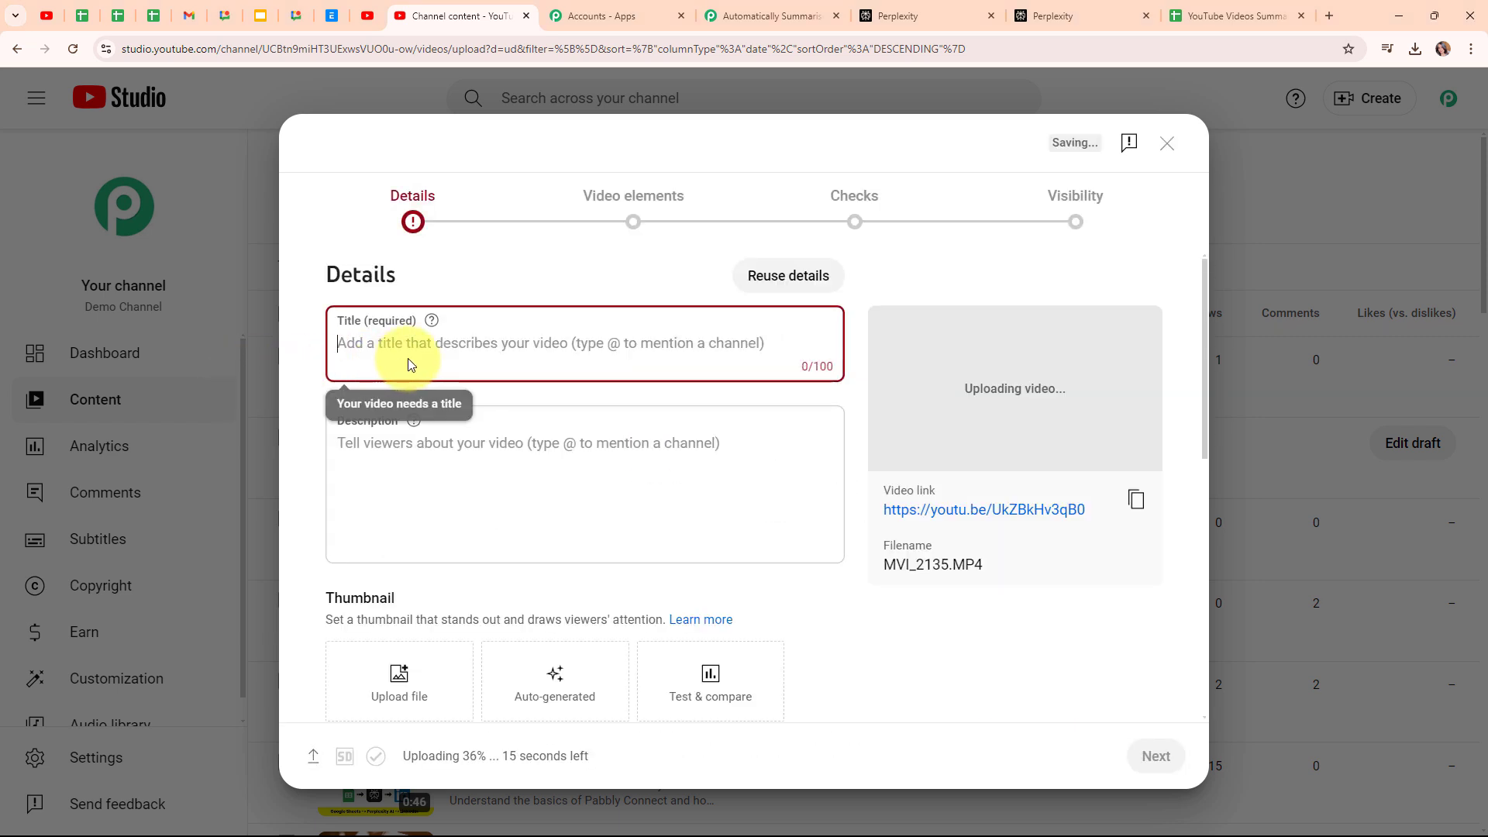
Title the uploaded video "How to Integrate Razorpay with Keap using Pabbly Connect".
text(How to Integrate)
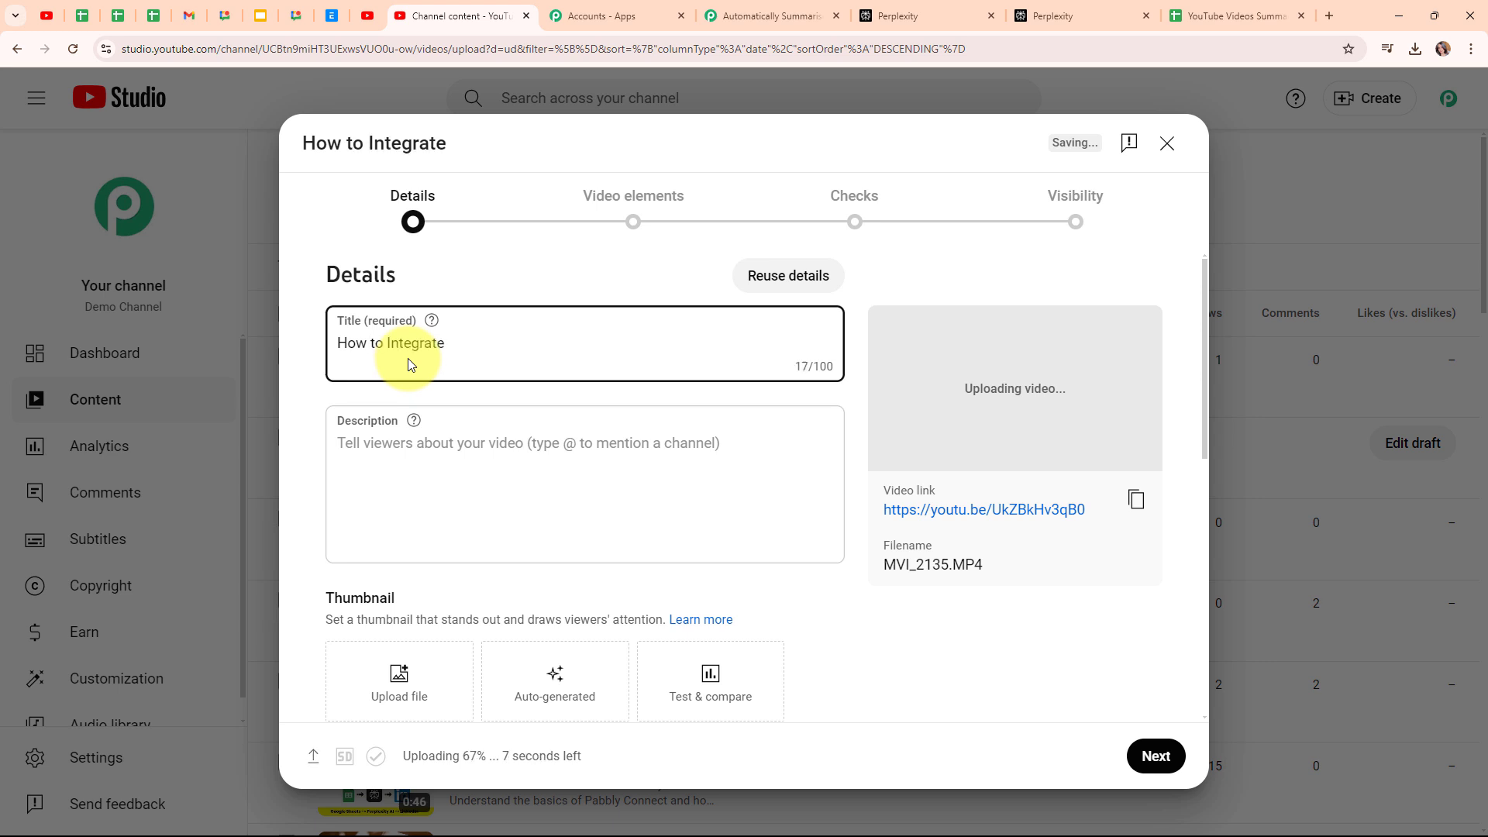
text( Razorpay with Kea)
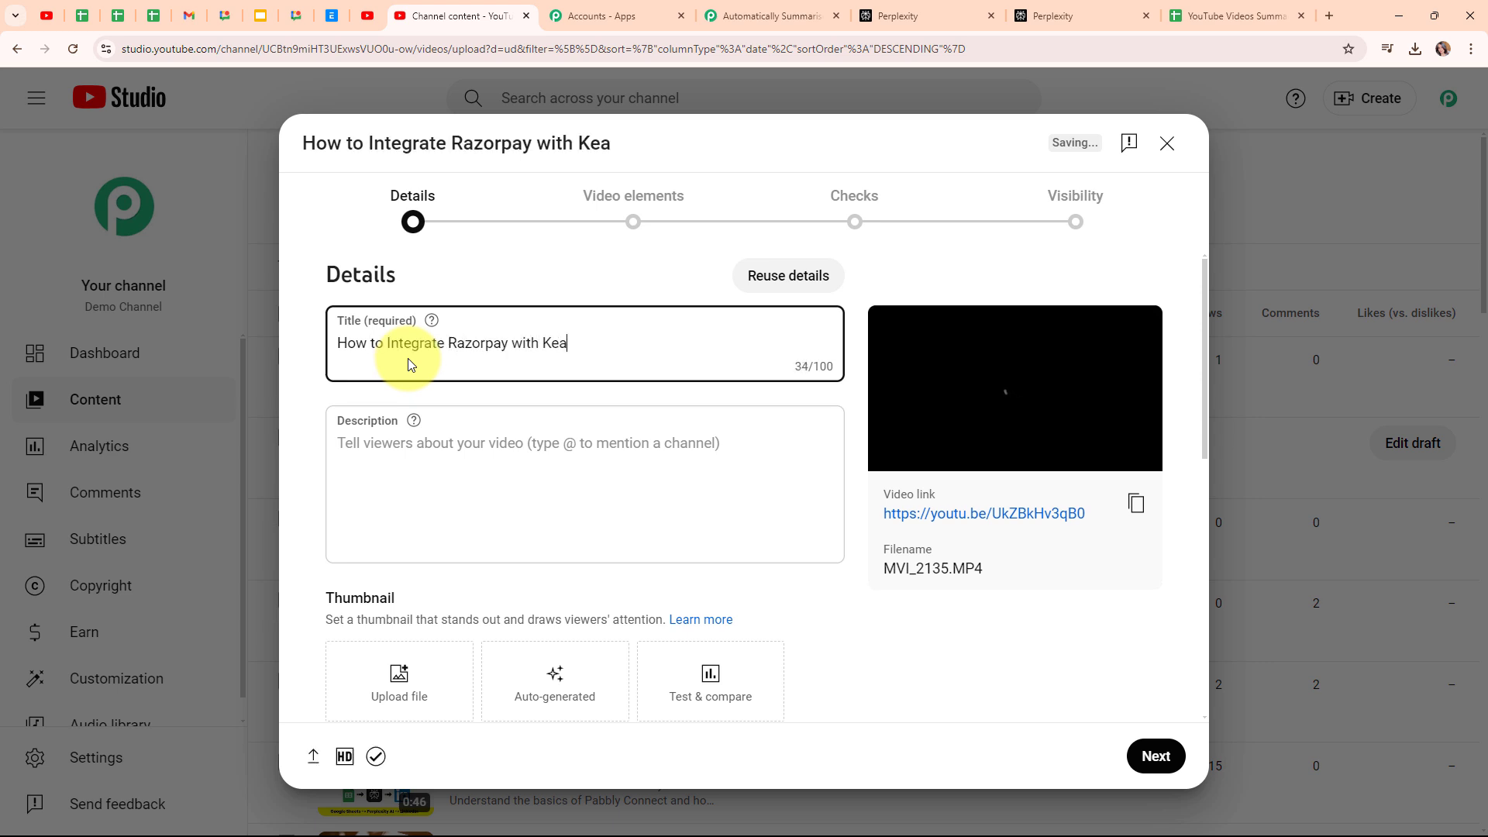
text(p using Pabbly Connect)
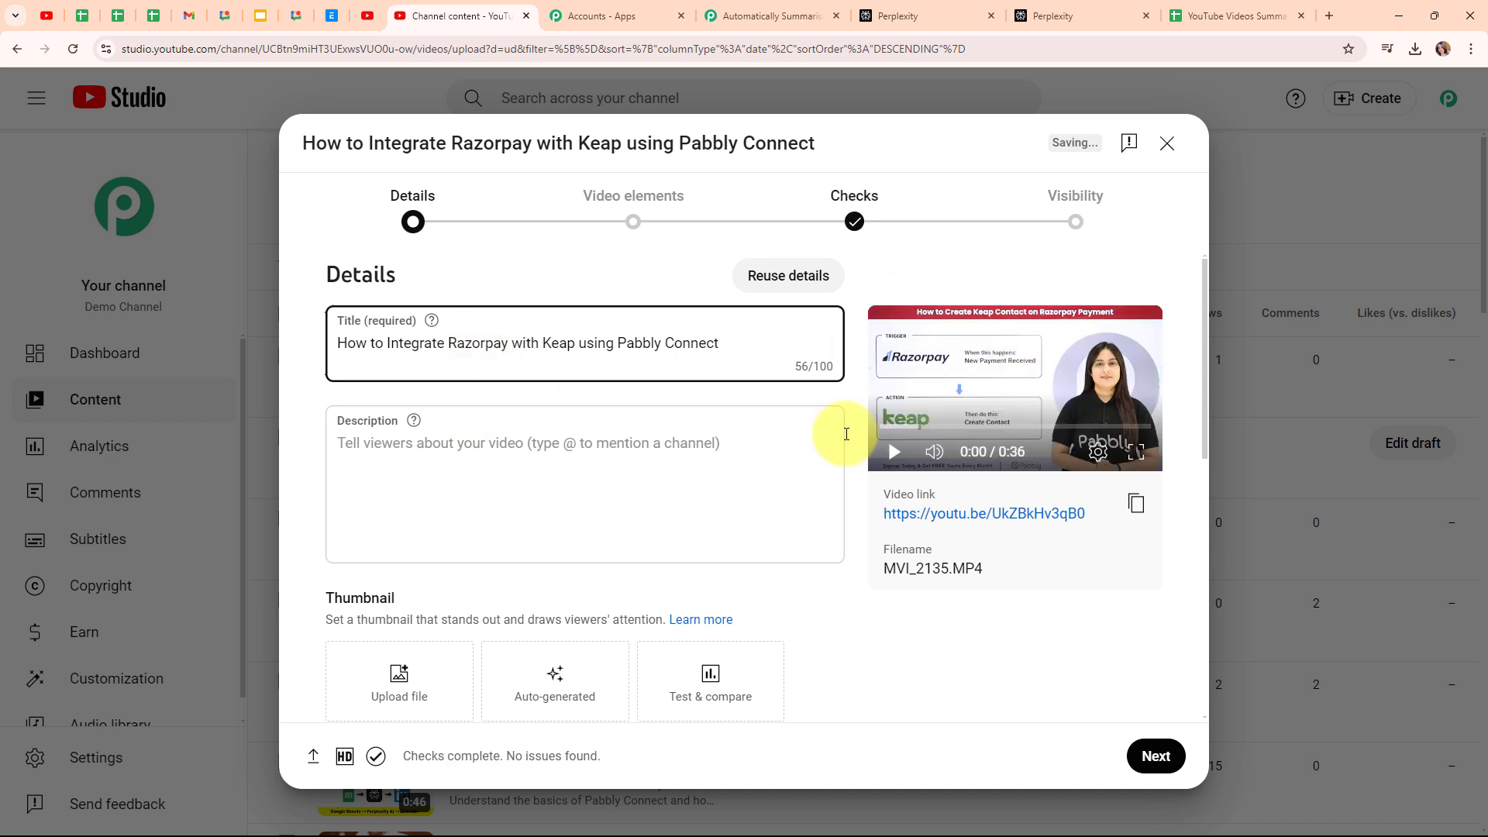
Mark the video as made for kids and proceed through the upload stages to the Visibility settings.
click(1178, 774)
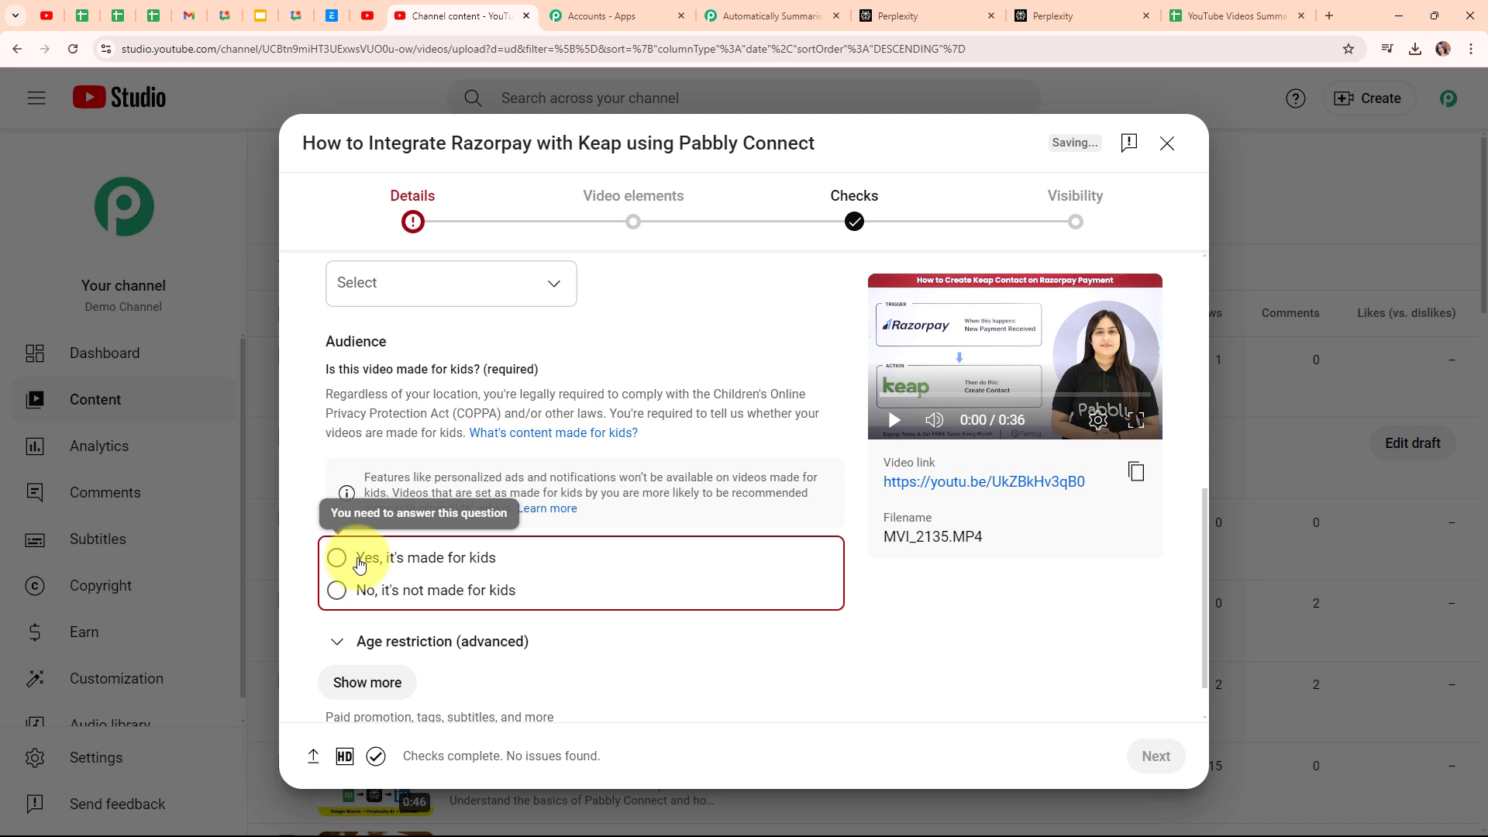
click(359, 559)
click(1156, 755)
click(1156, 756)
click(1156, 756)
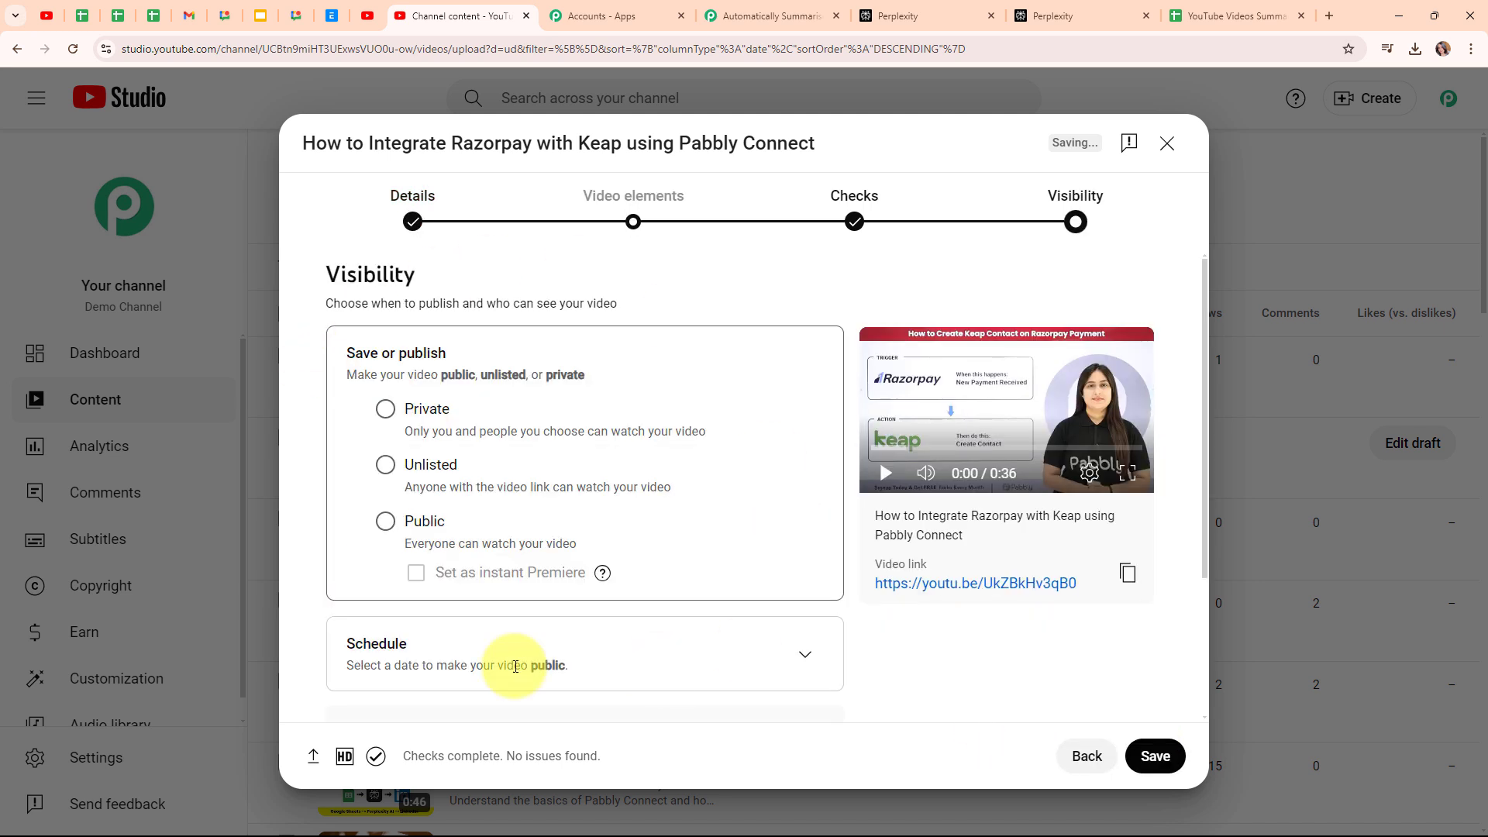
Publish the video with Public visibility and close the published-video dialog.
click(386, 521)
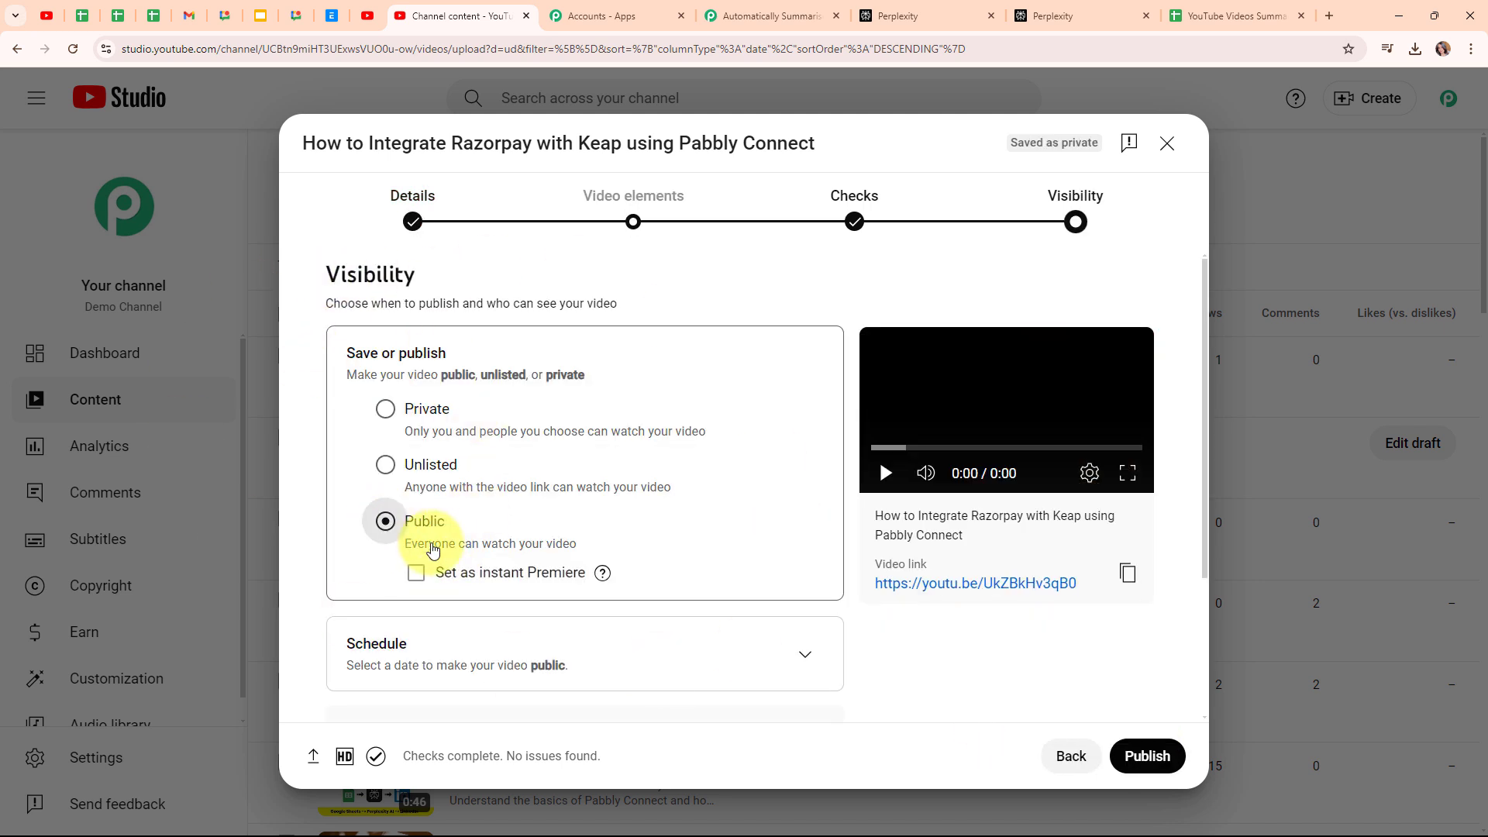
click(1148, 756)
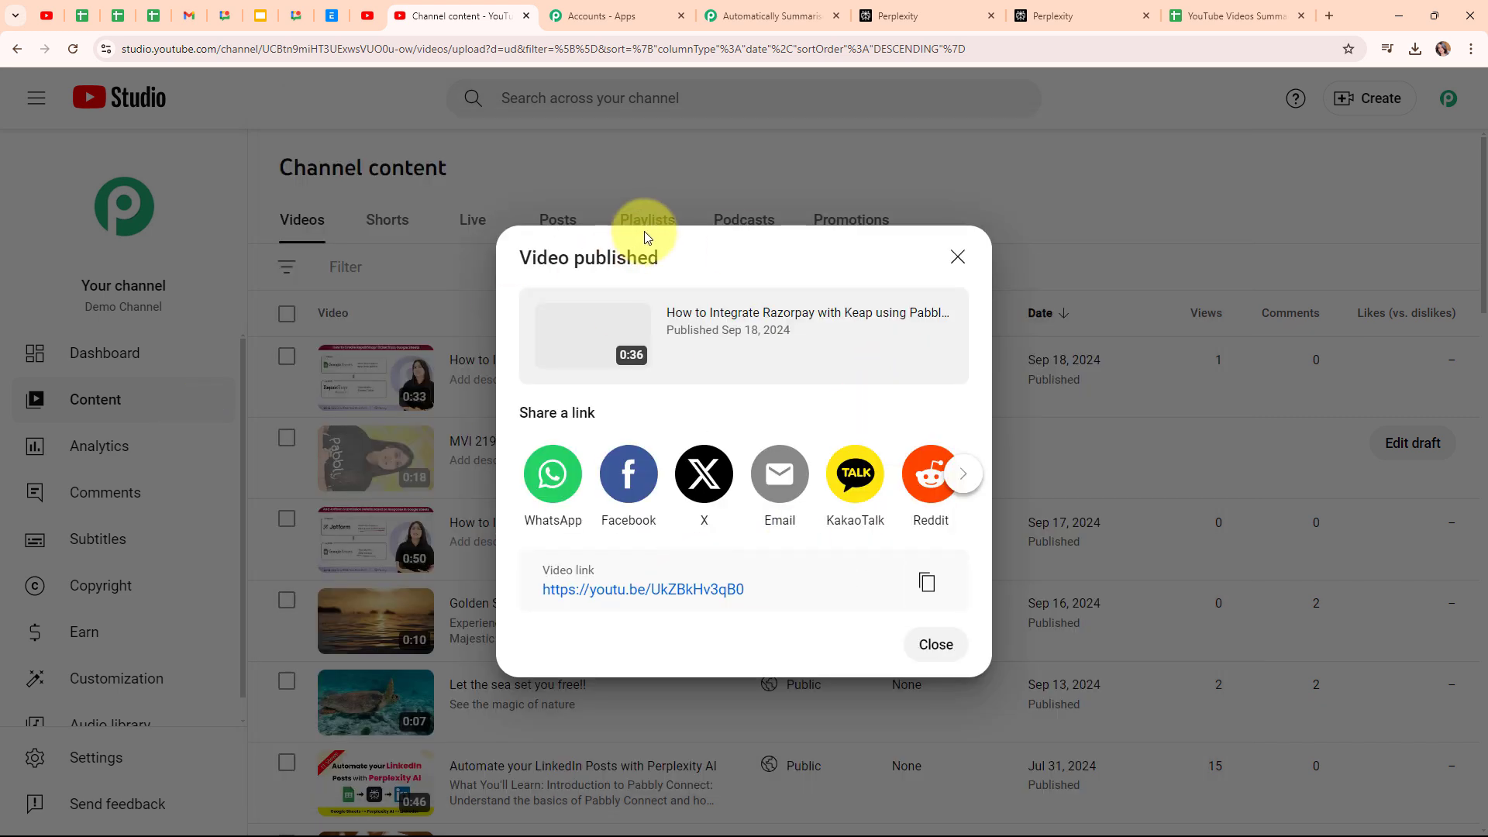
drag(681, 259, 515, 259)
click(719, 272)
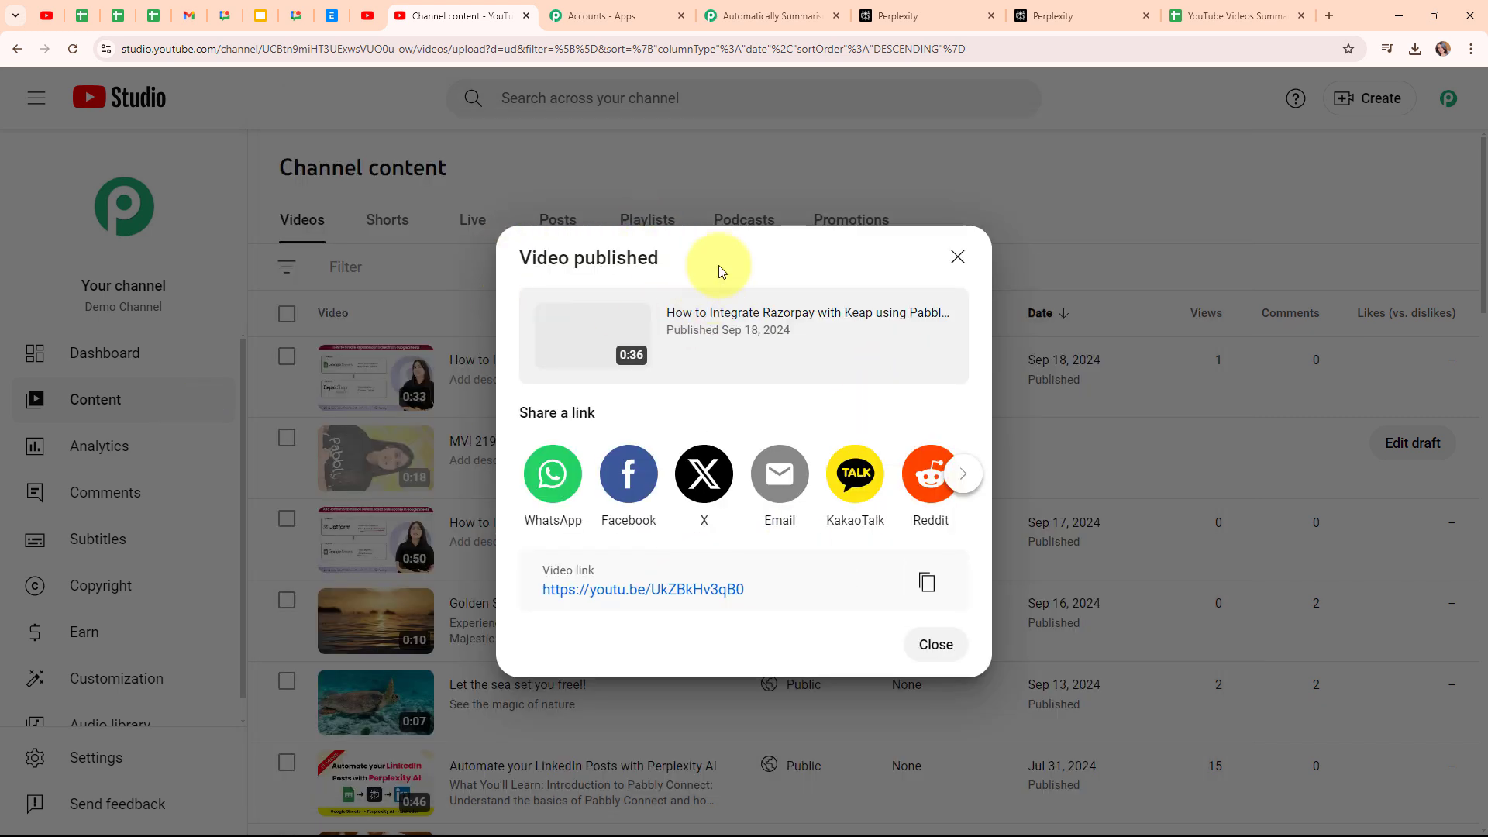
click(958, 257)
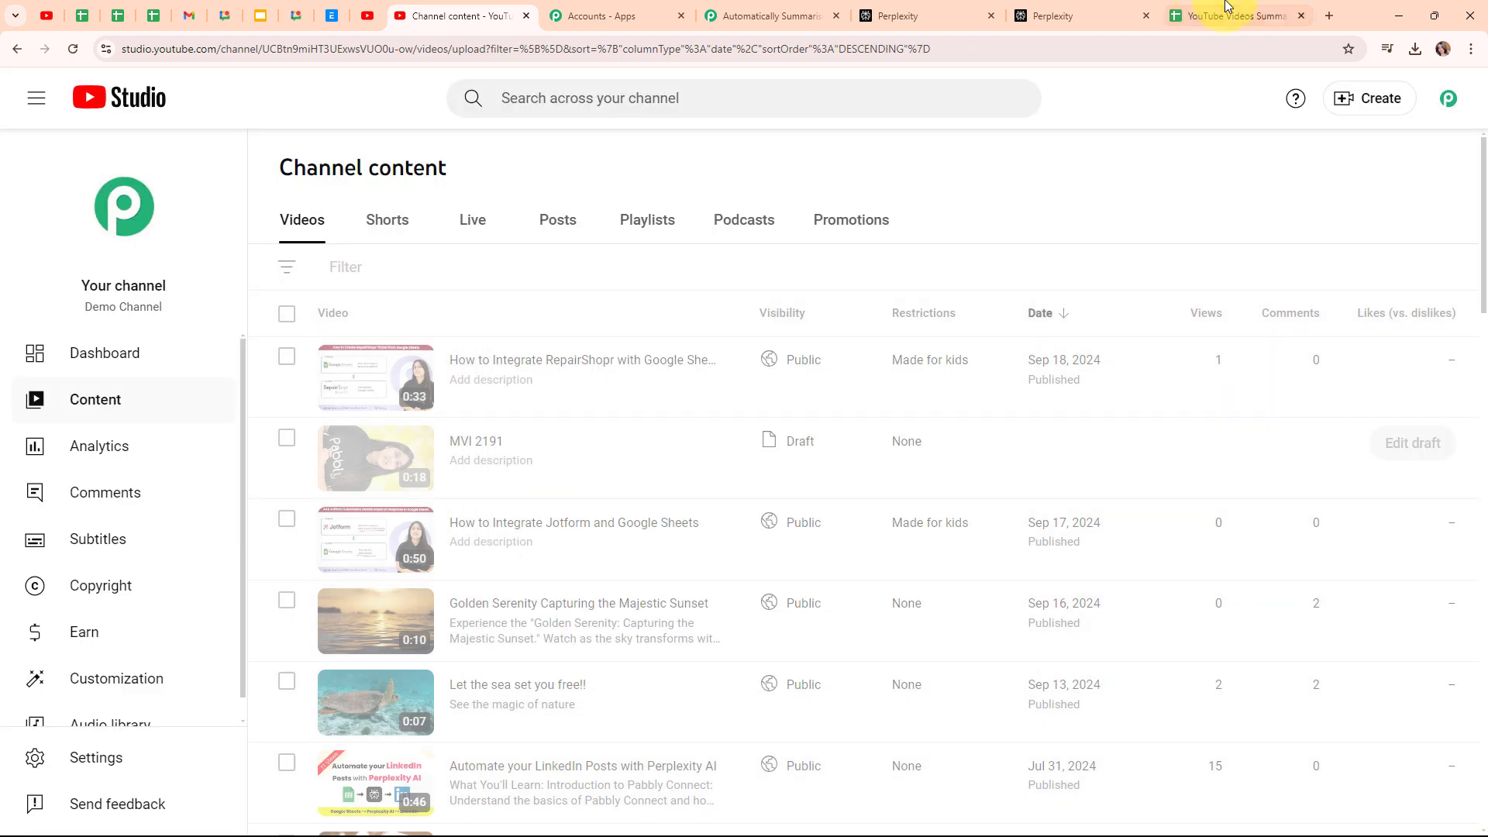
Check the YouTube Videos Summary spreadsheet for the new video's row and switch to the Pabbly Connect workflow to view its trigger.
click(1227, 9)
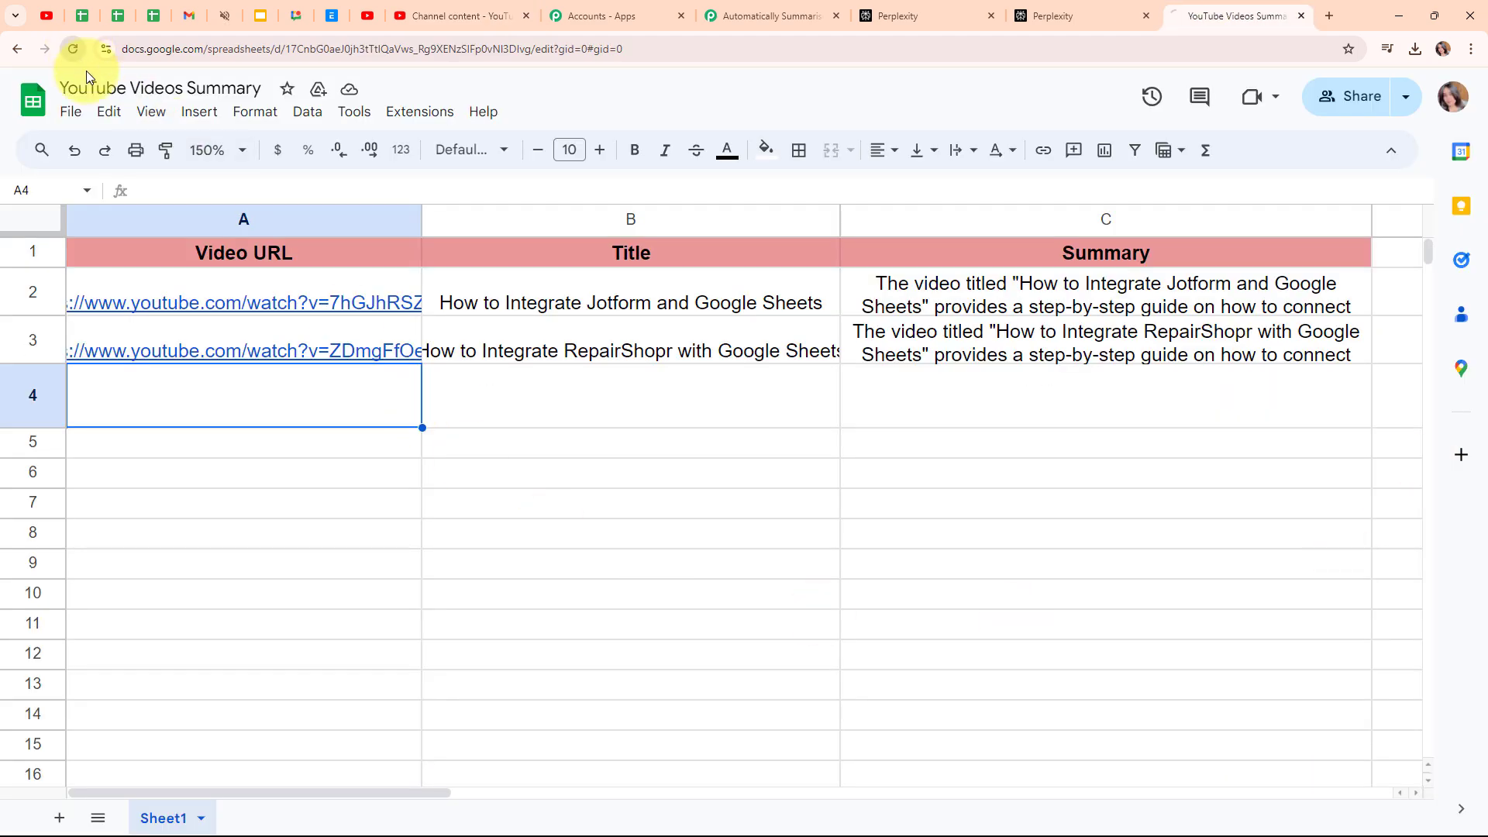
click(217, 150)
click(221, 339)
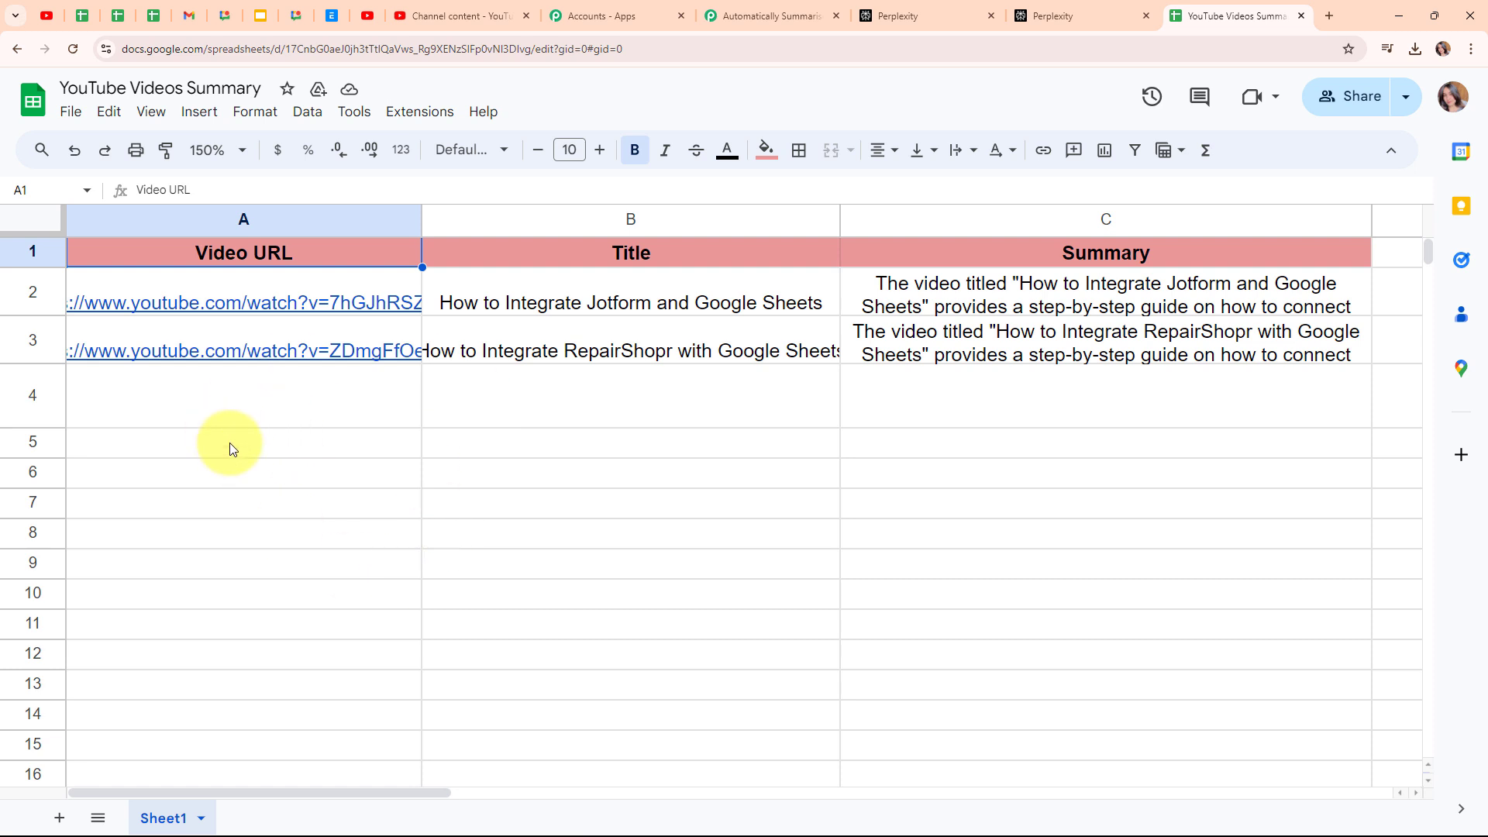
click(772, 9)
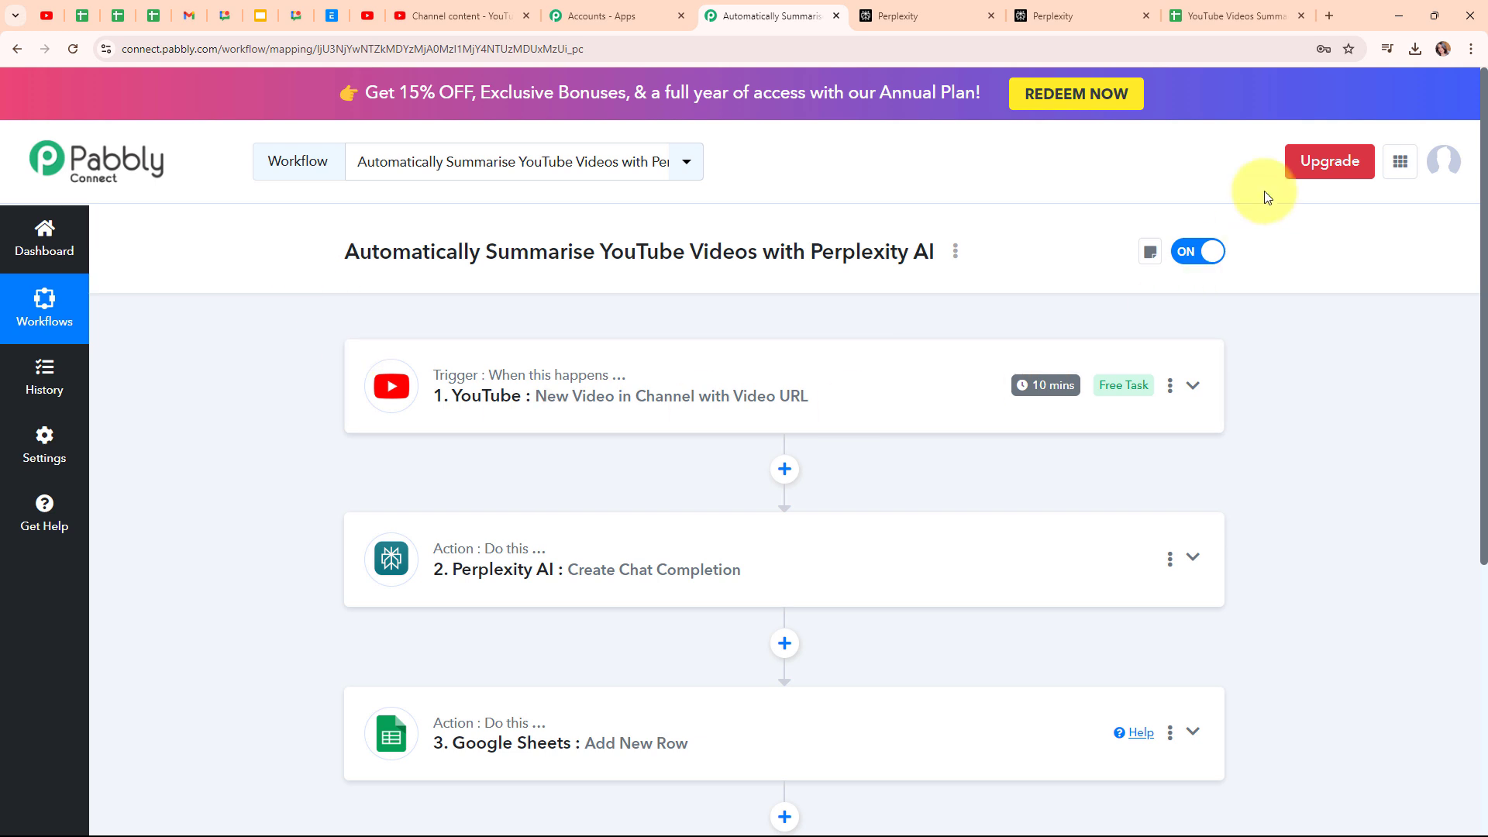
Return to the YouTube Videos Summary spreadsheet and examine the video URL, title and full summary text in row 4.
click(1279, 8)
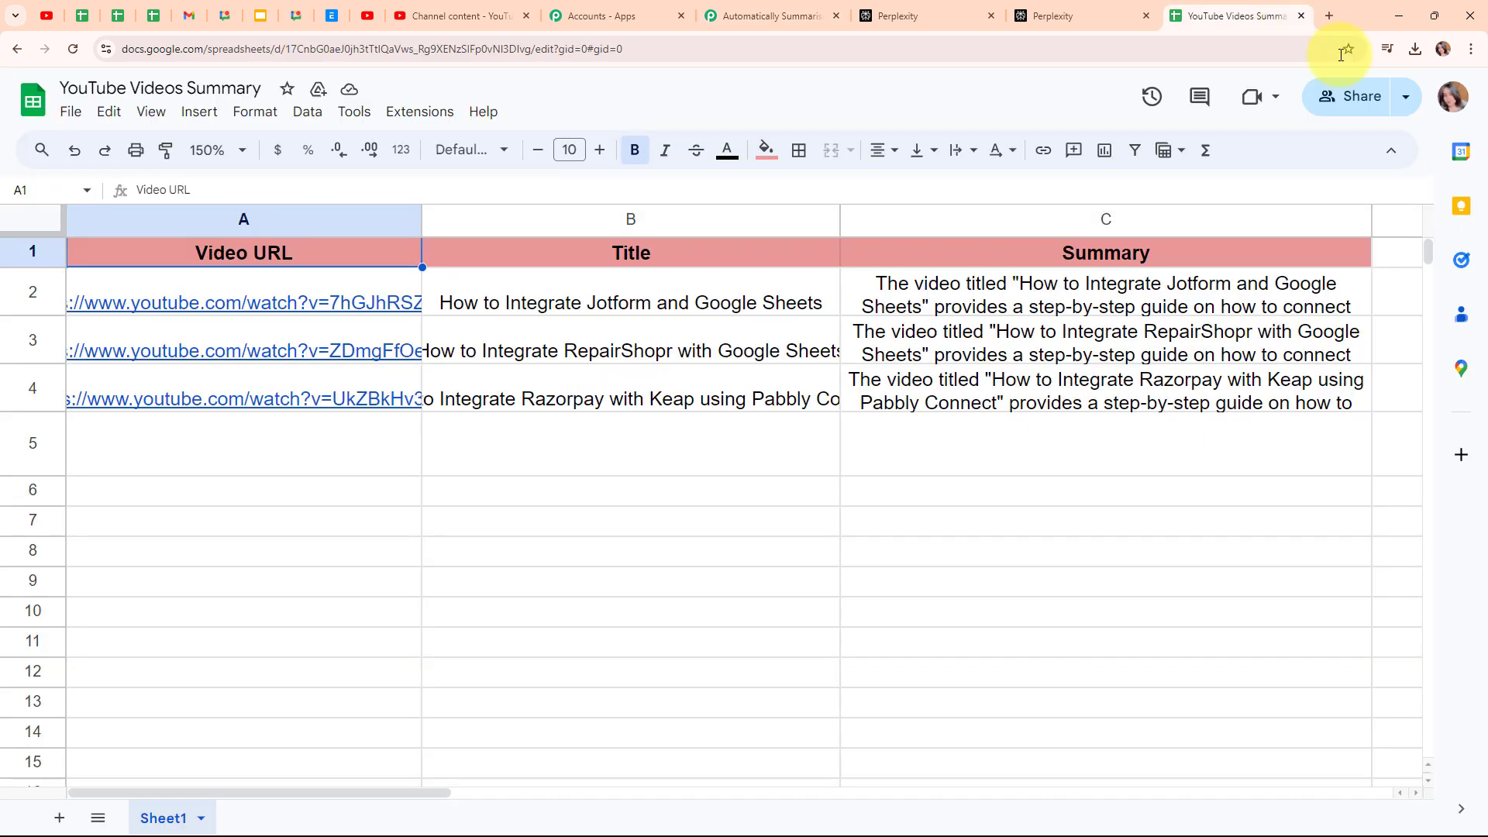
click(313, 378)
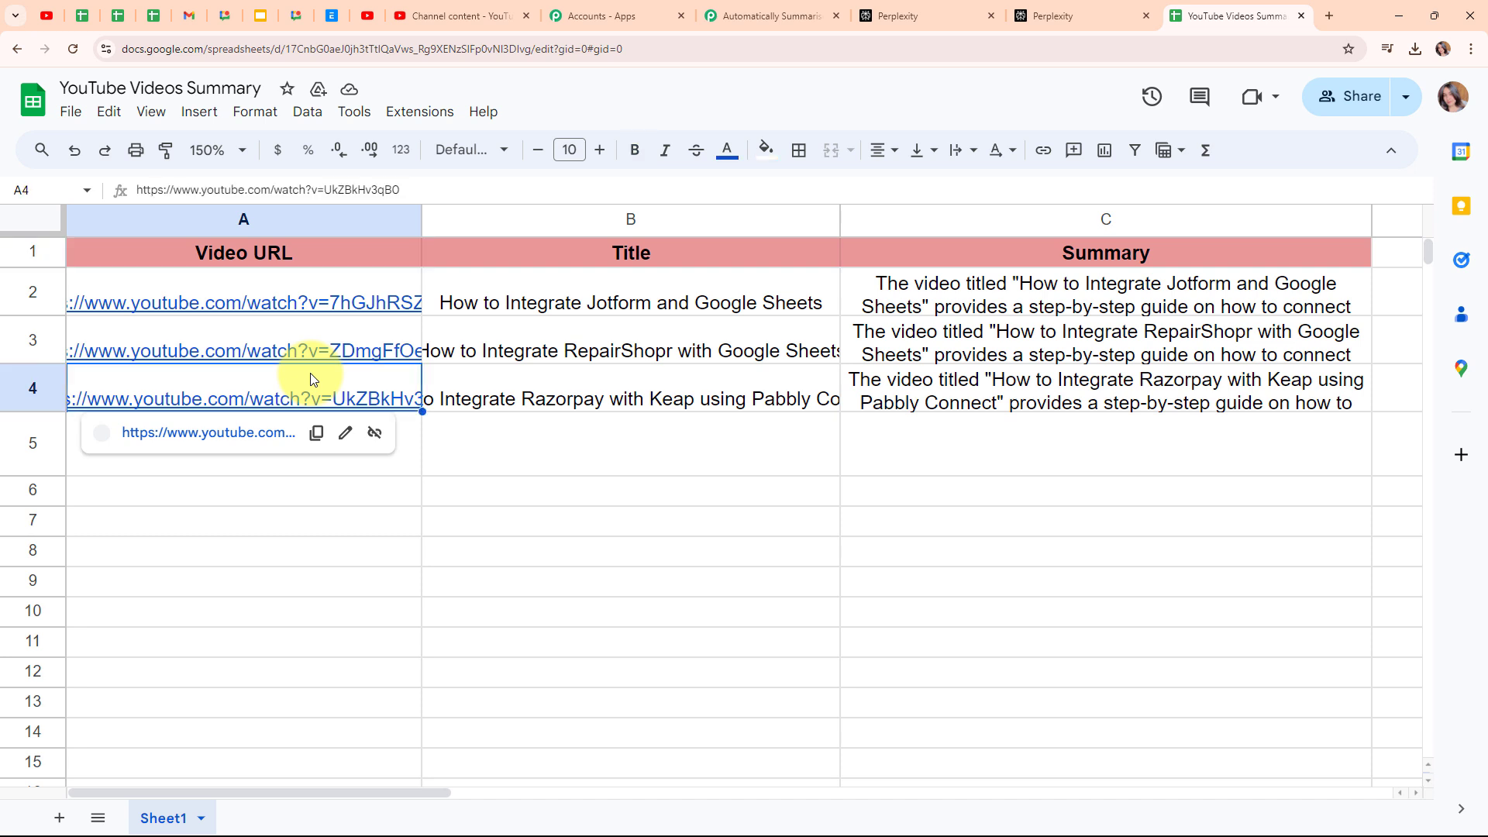
click(583, 375)
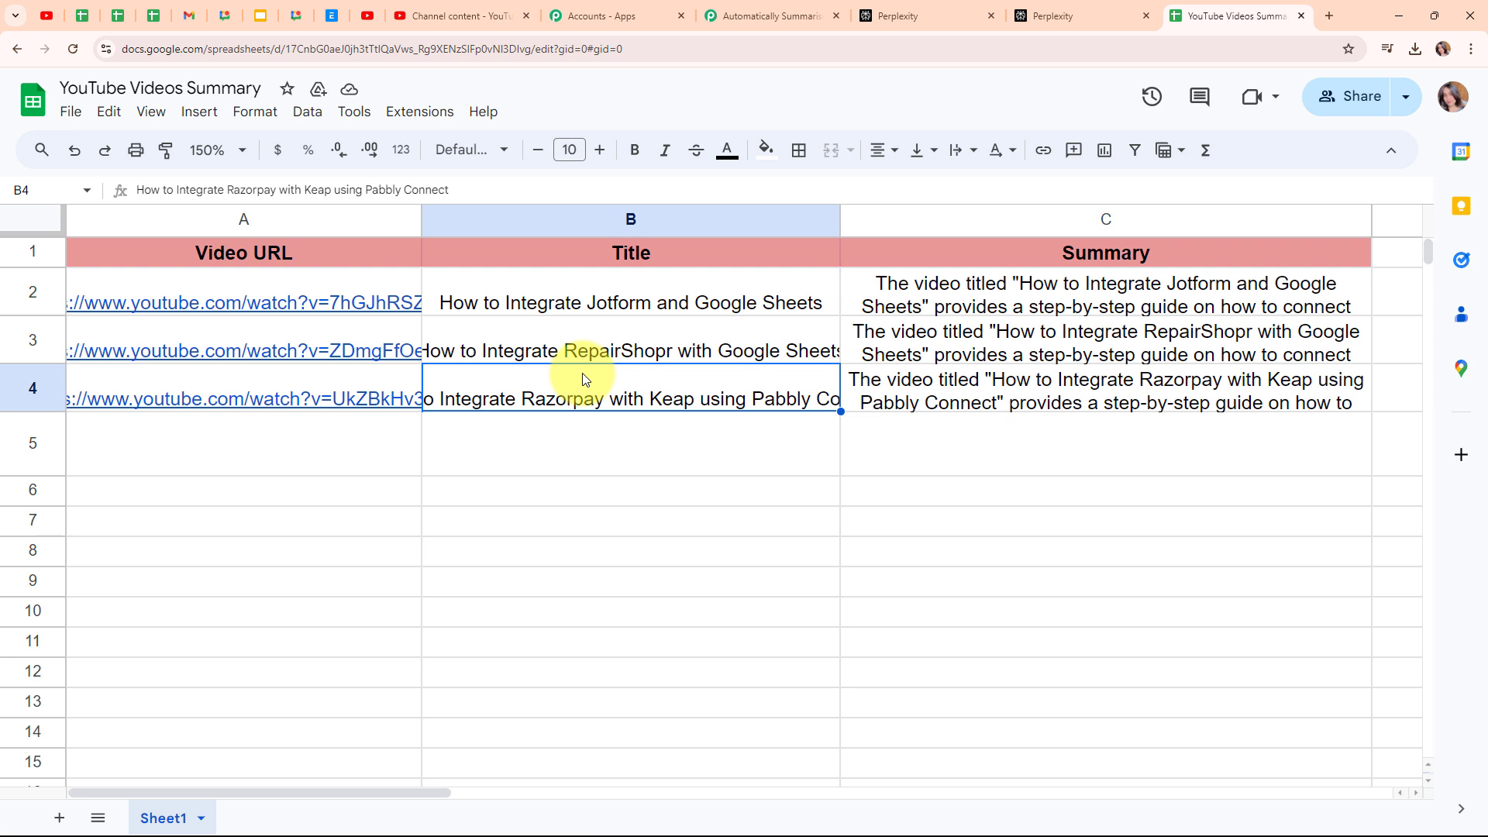
click(1169, 381)
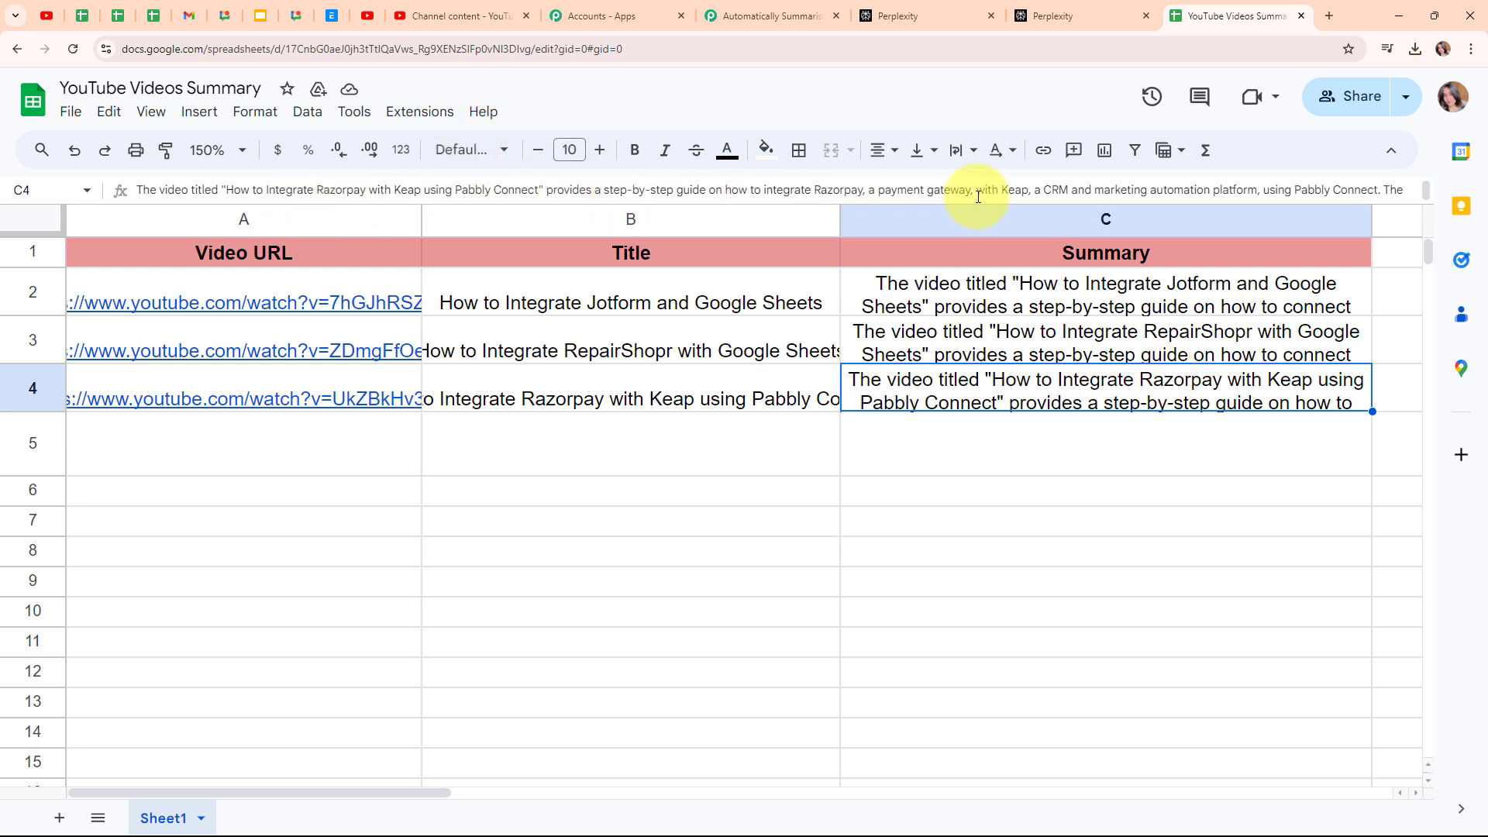
scroll(978, 196, down, 5)
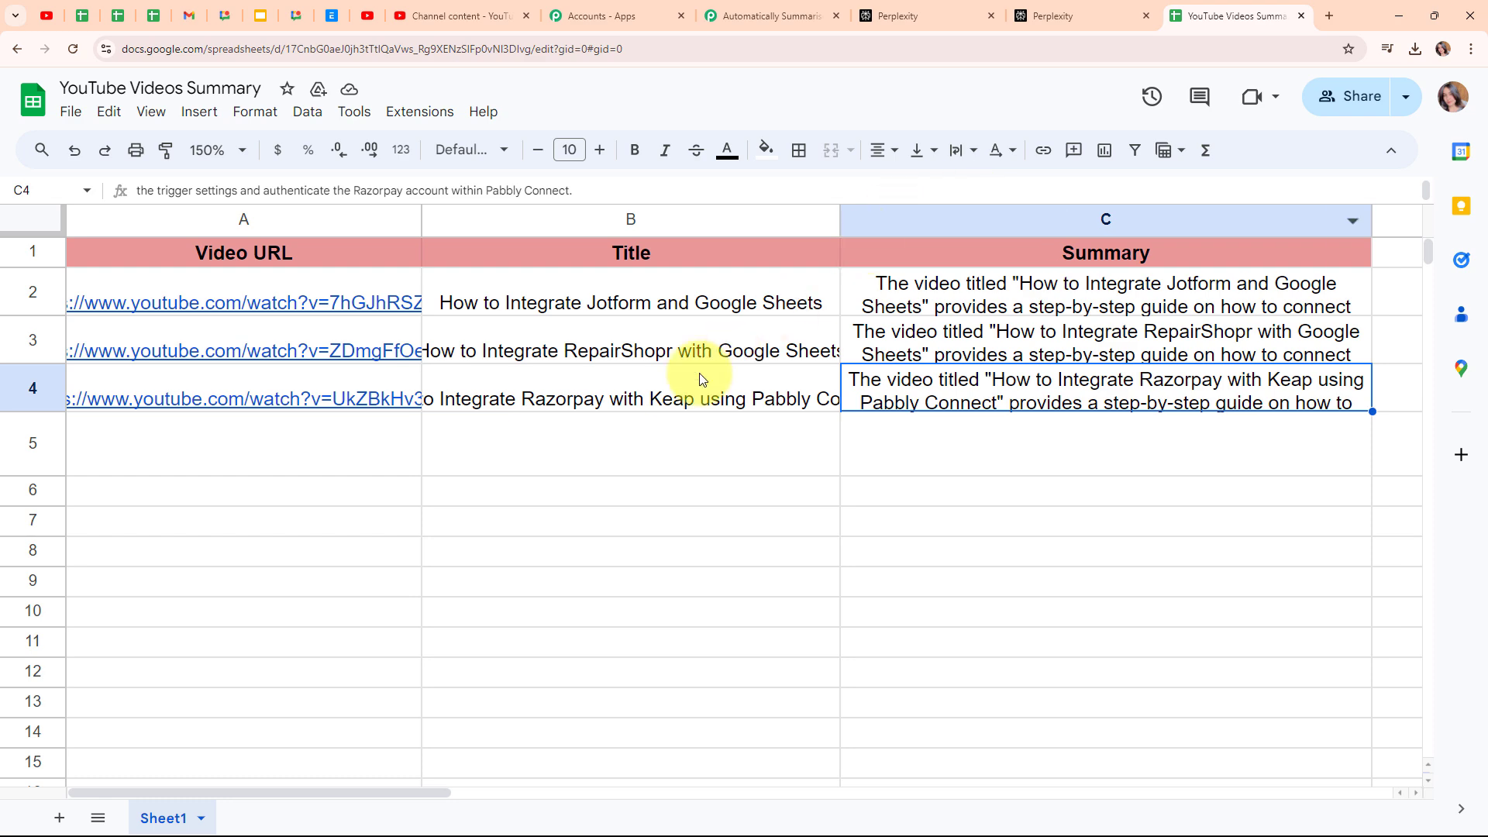
Switch back to Pabbly Connect and review the workflow's YouTube trigger, Perplexity AI action and Google Sheets action.
click(764, 10)
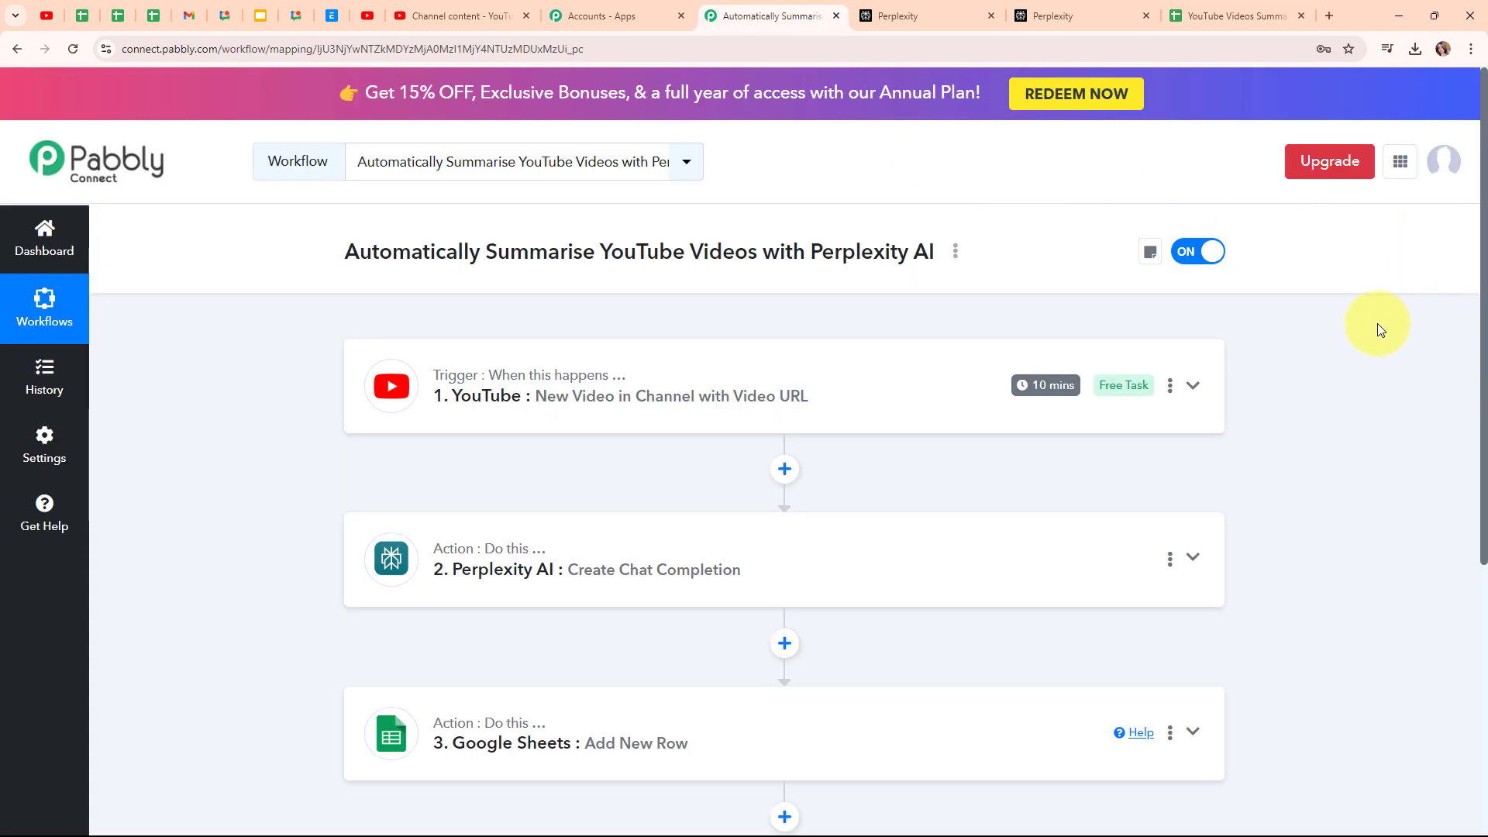
scroll(1378, 324, down, 2)
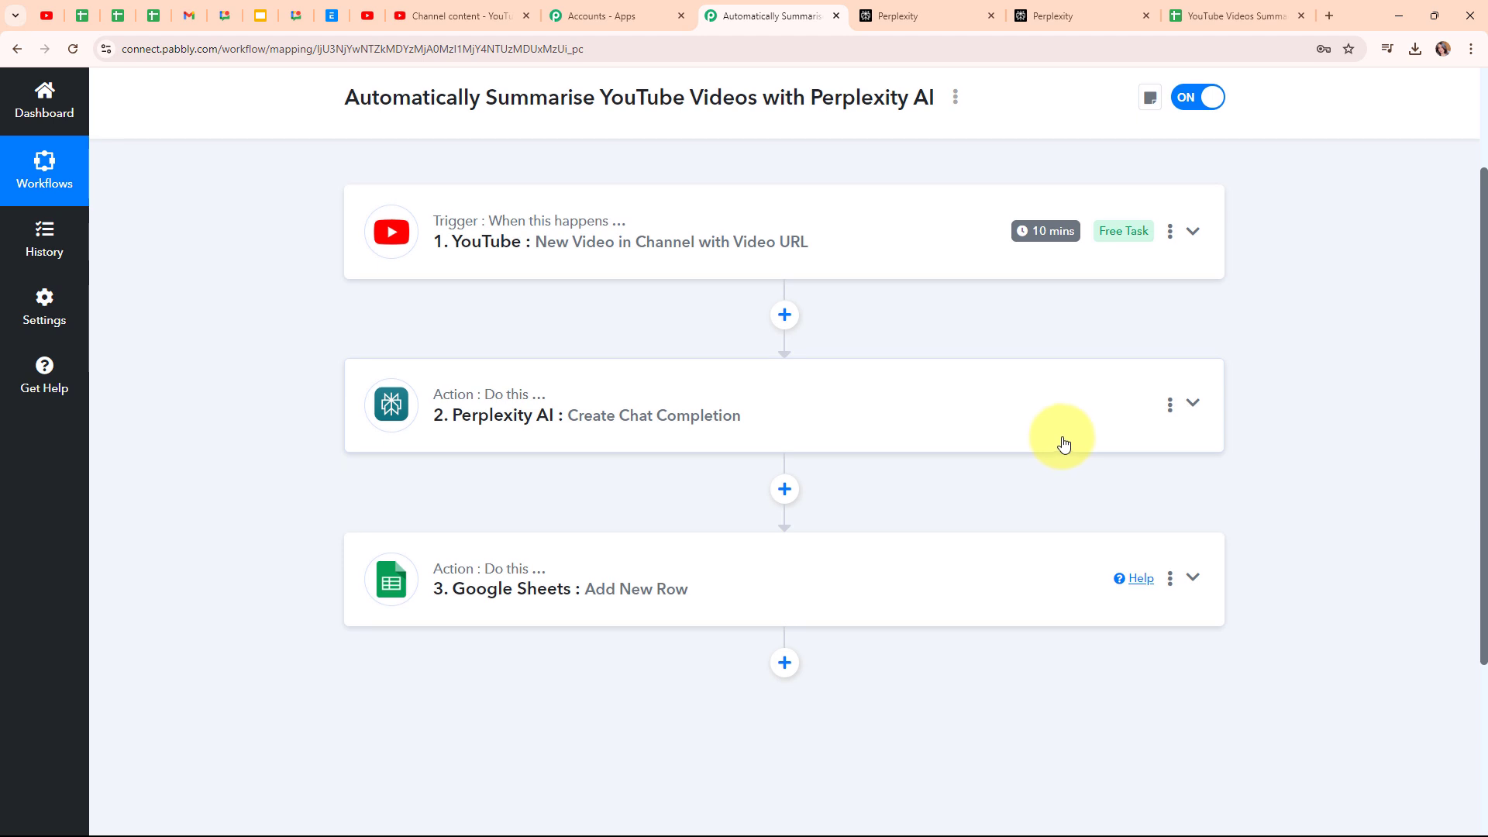
scroll(1064, 443, up, 2)
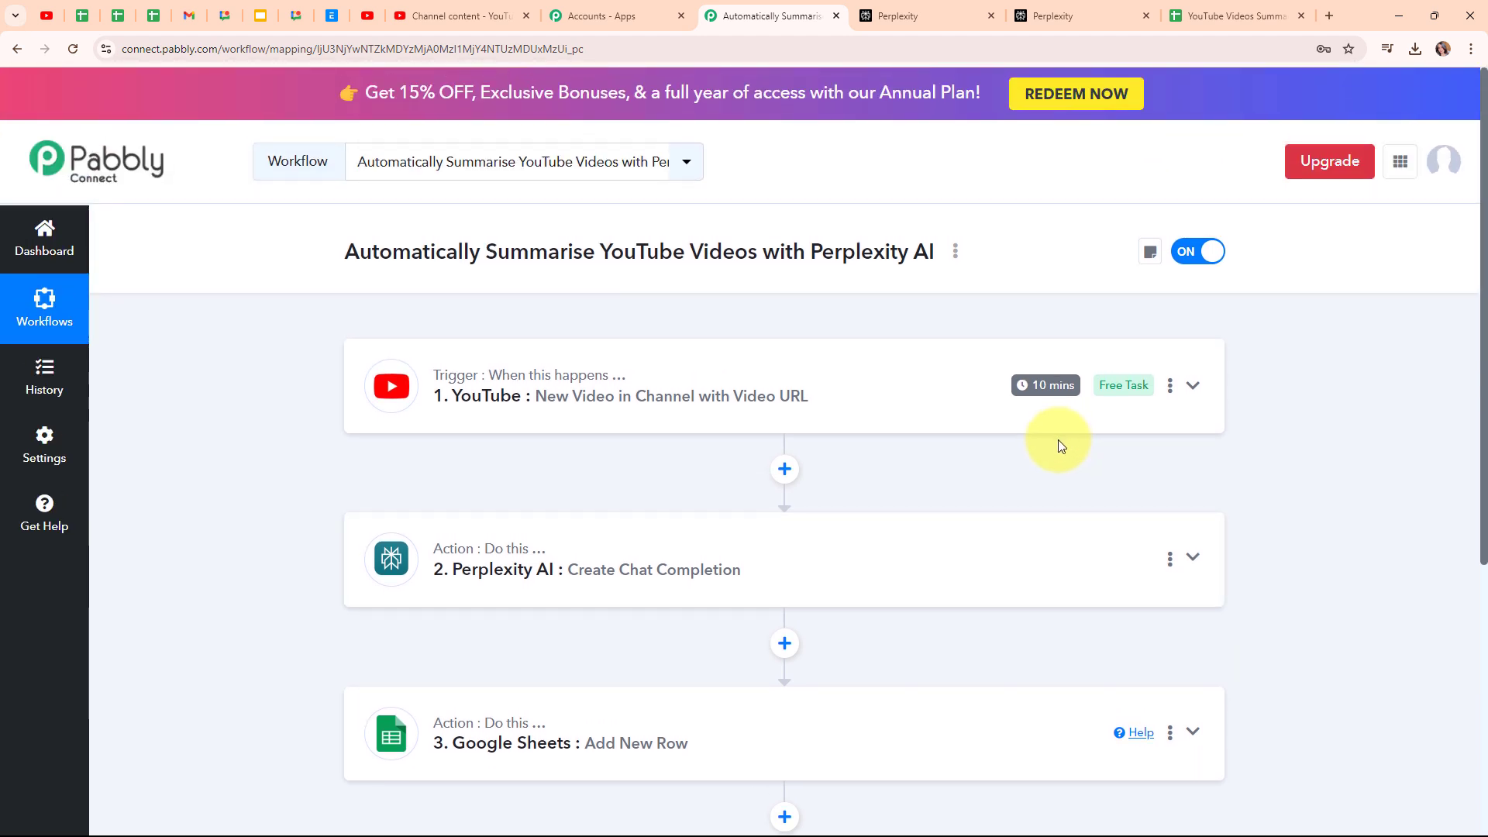